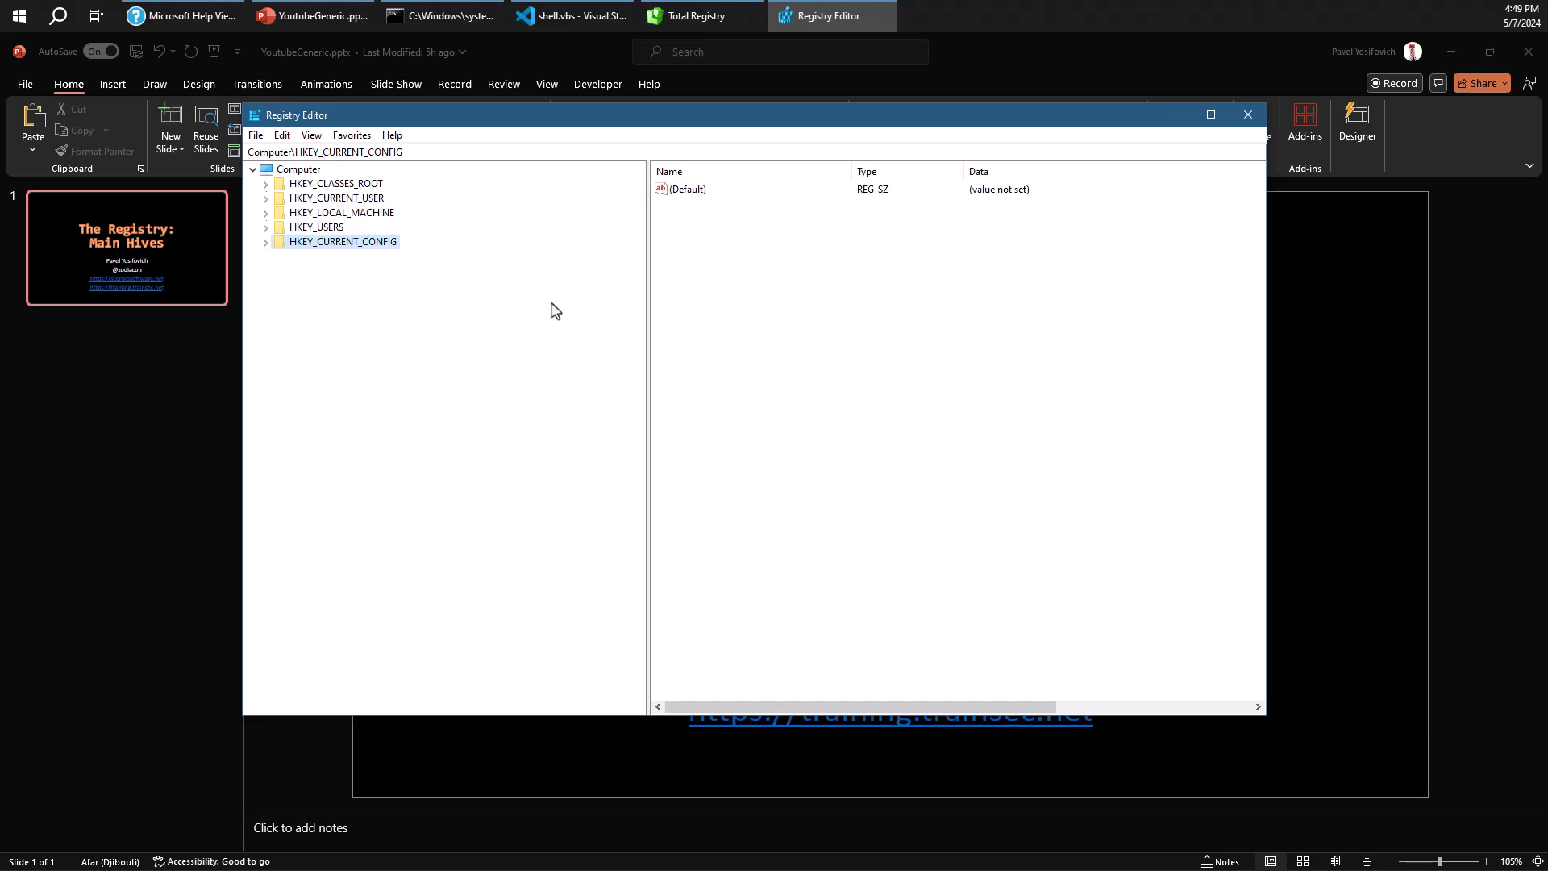
# Narrow the registry key tree pane and expand the HKEY_LOCAL_MACHINE hive.
pyautogui.moveTo(649, 297); pyautogui.dragTo(605, 297)
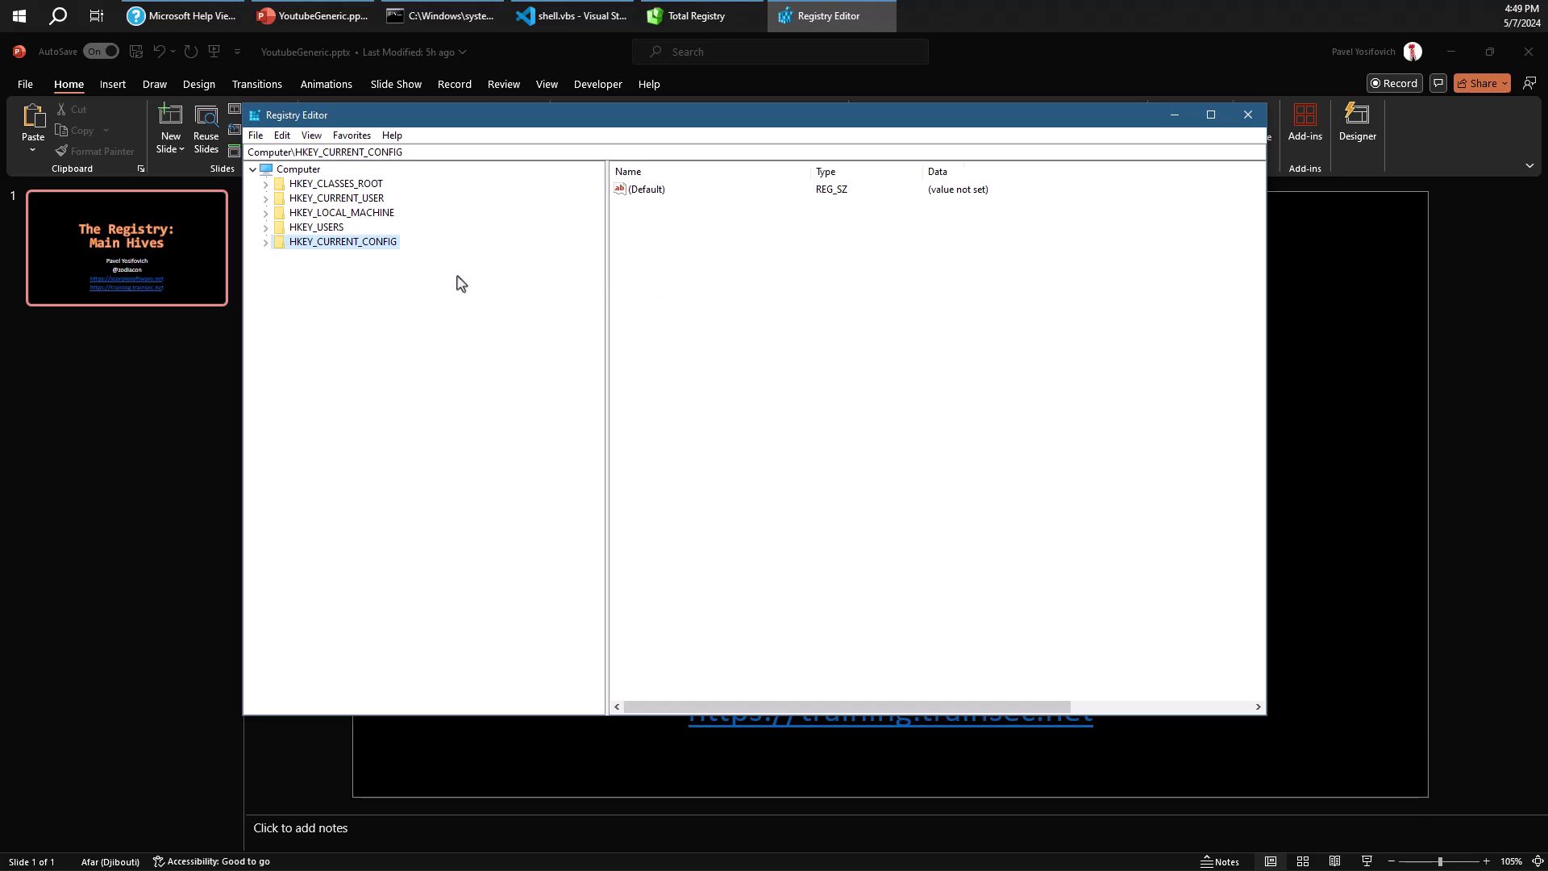
pyautogui.click(327, 186)
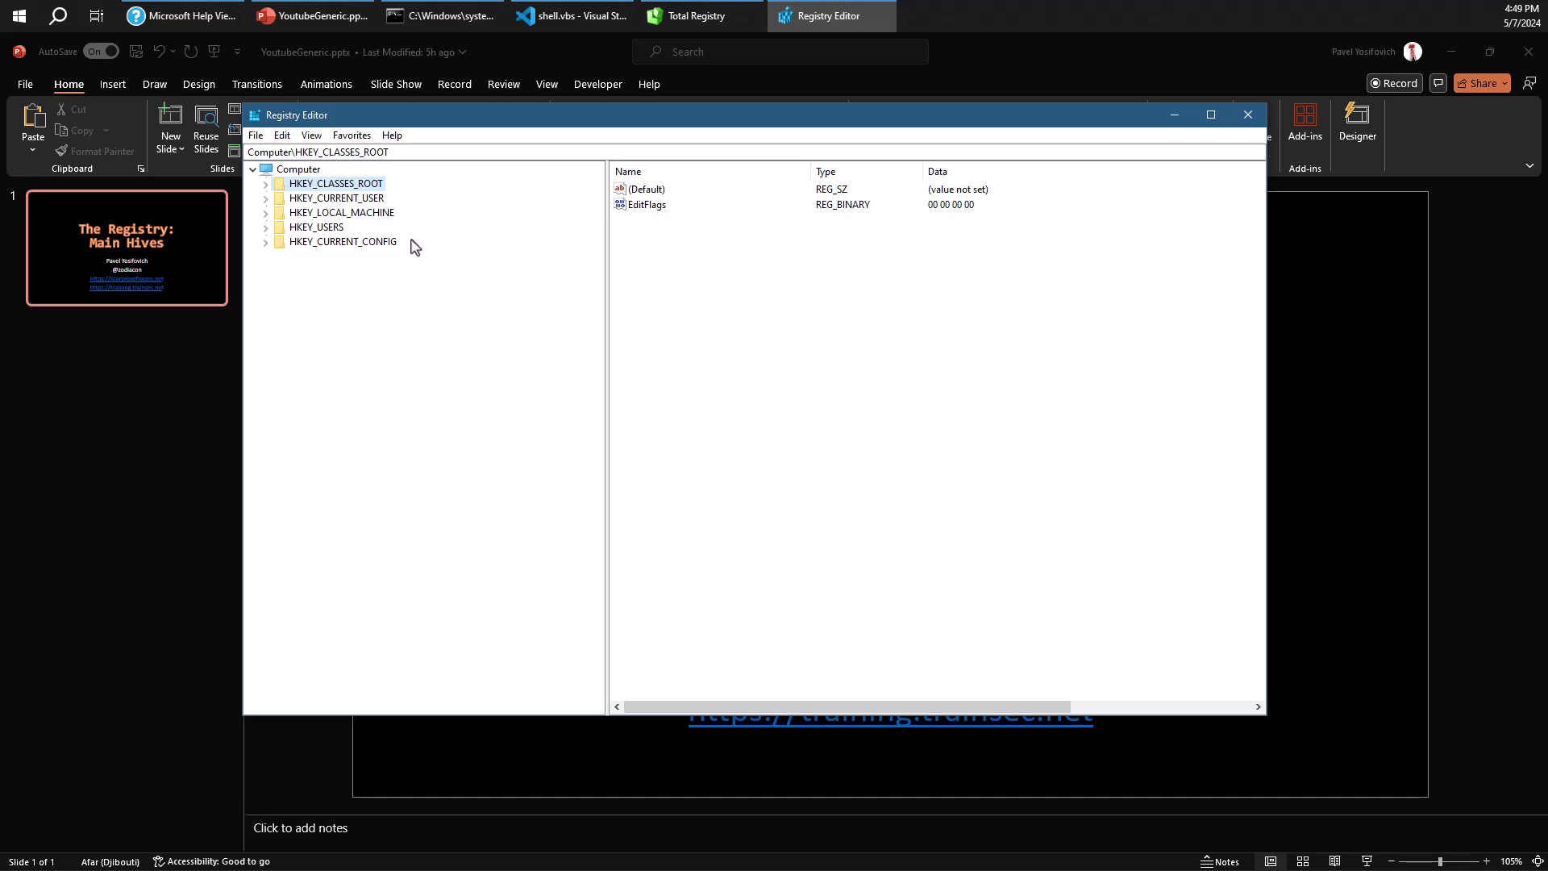
pyautogui.click(362, 215)
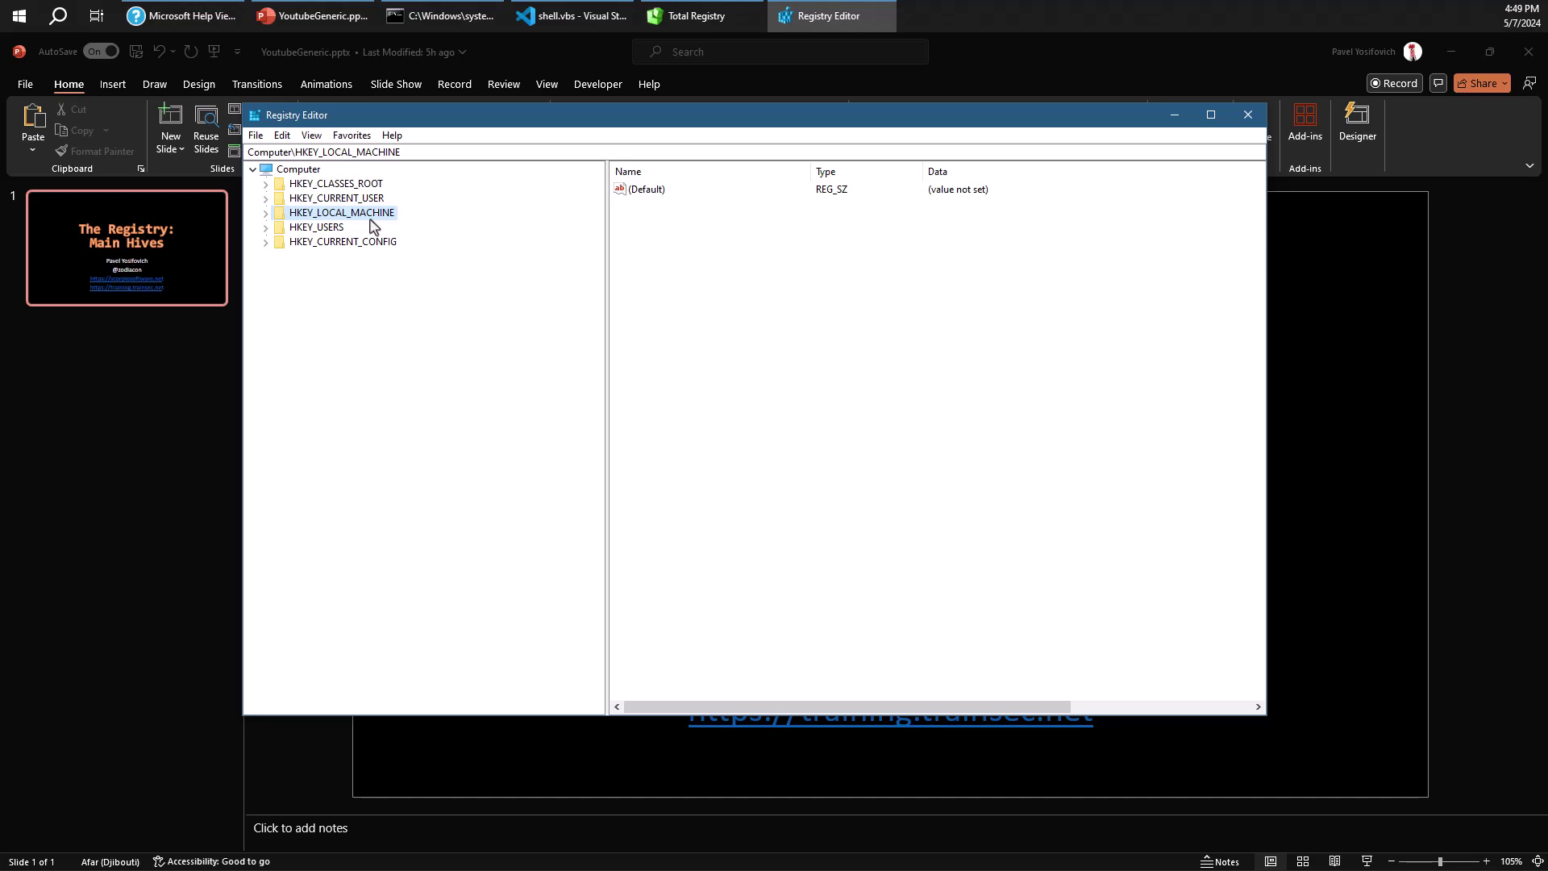
pyautogui.click(266, 213)
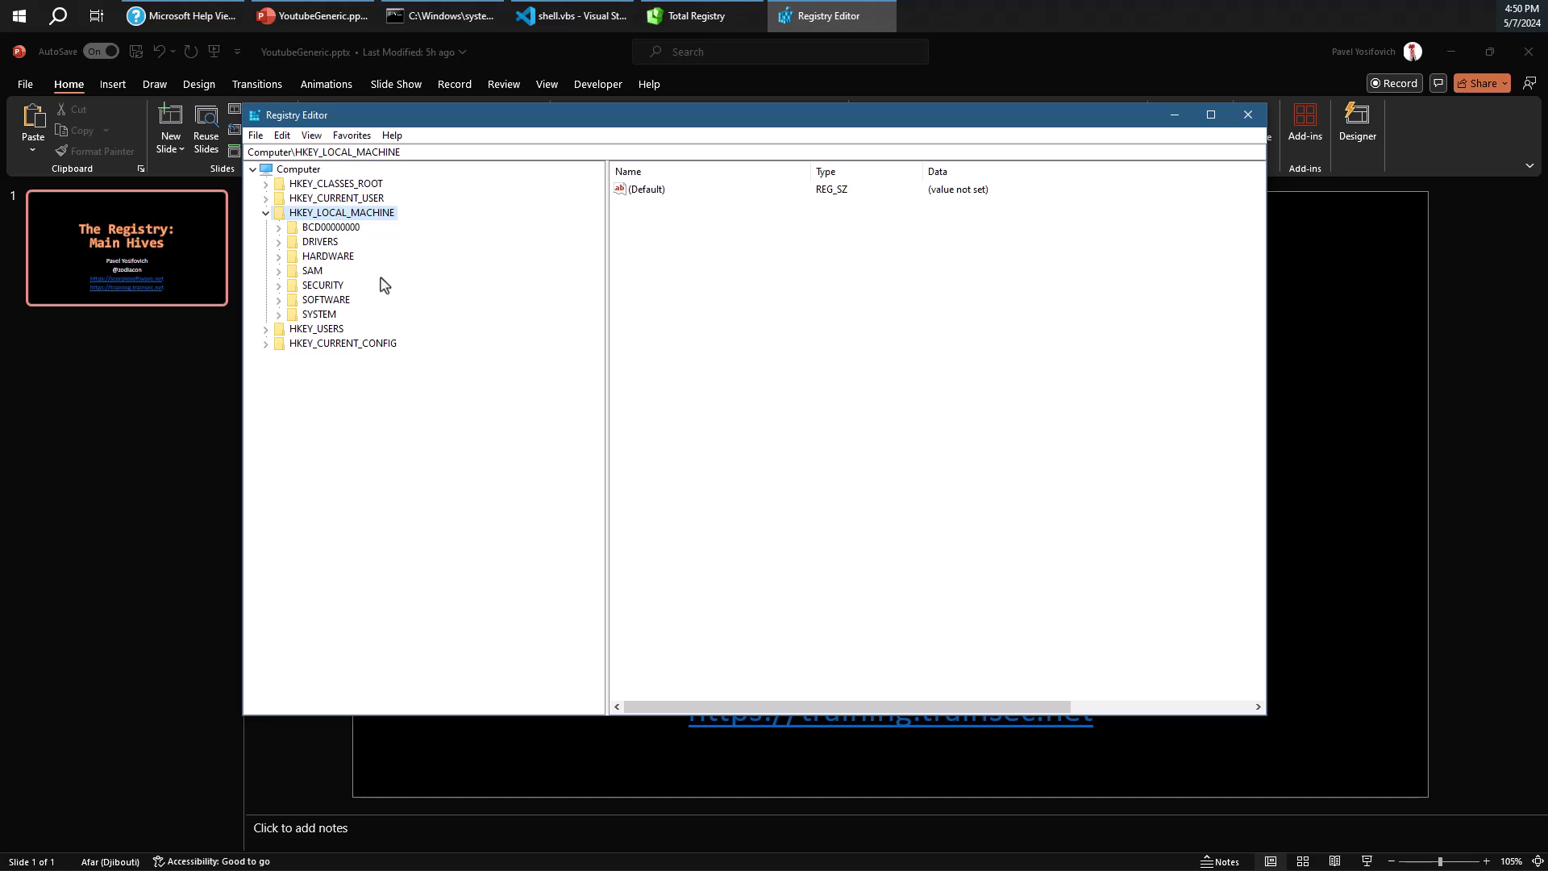
# Expand SYSTEM\CurrentControlSet\Services under HKEY_LOCAL_MACHINE and look over its service keys.
pyautogui.click(319, 314)
pyautogui.click(279, 315)
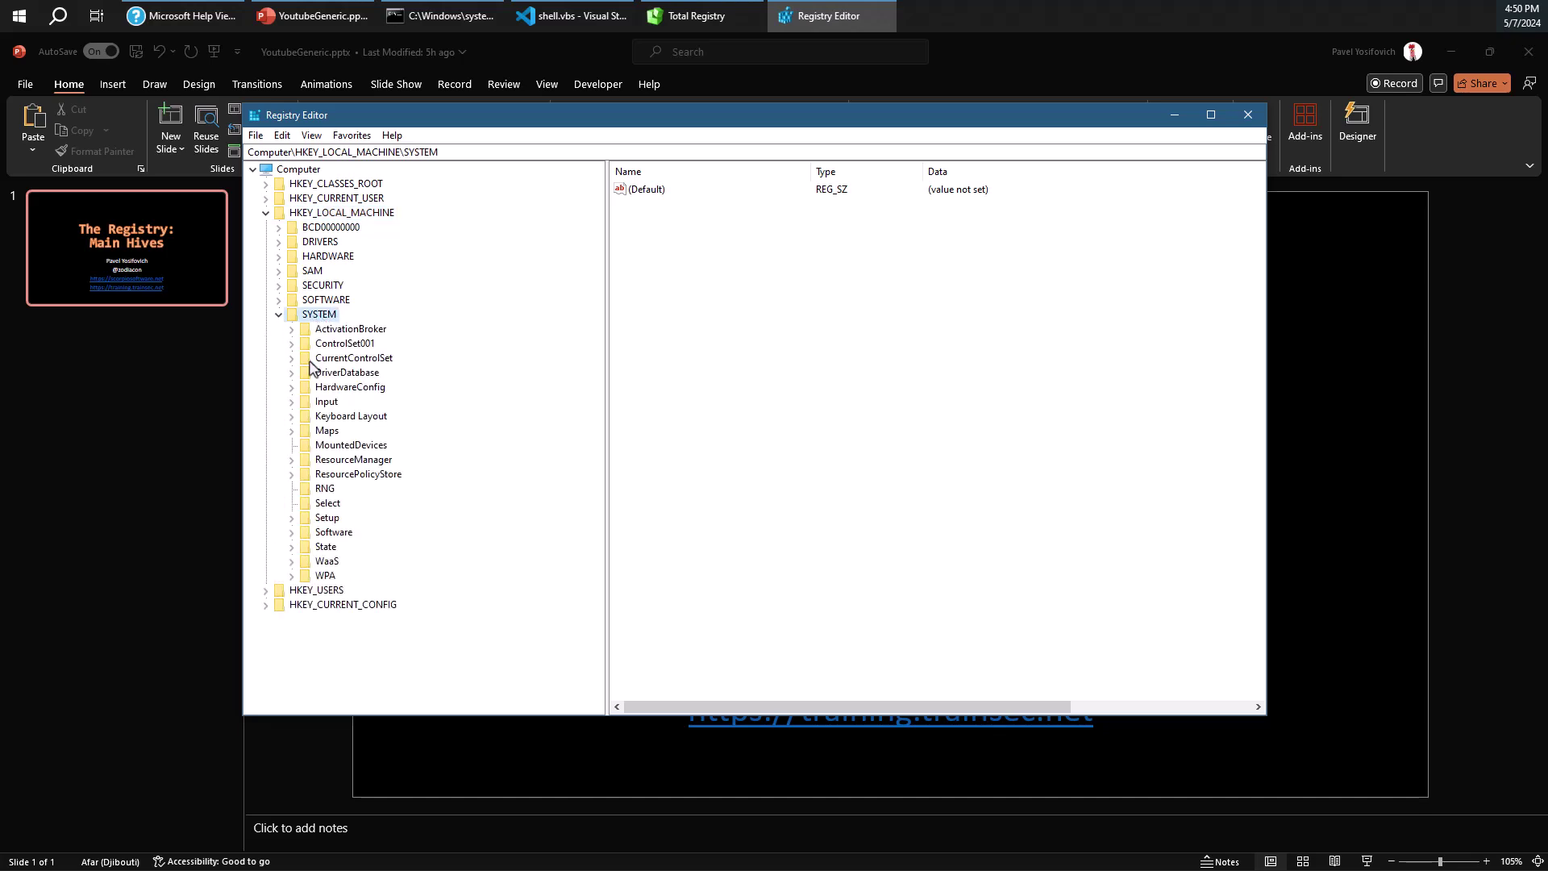
pyautogui.click(330, 361)
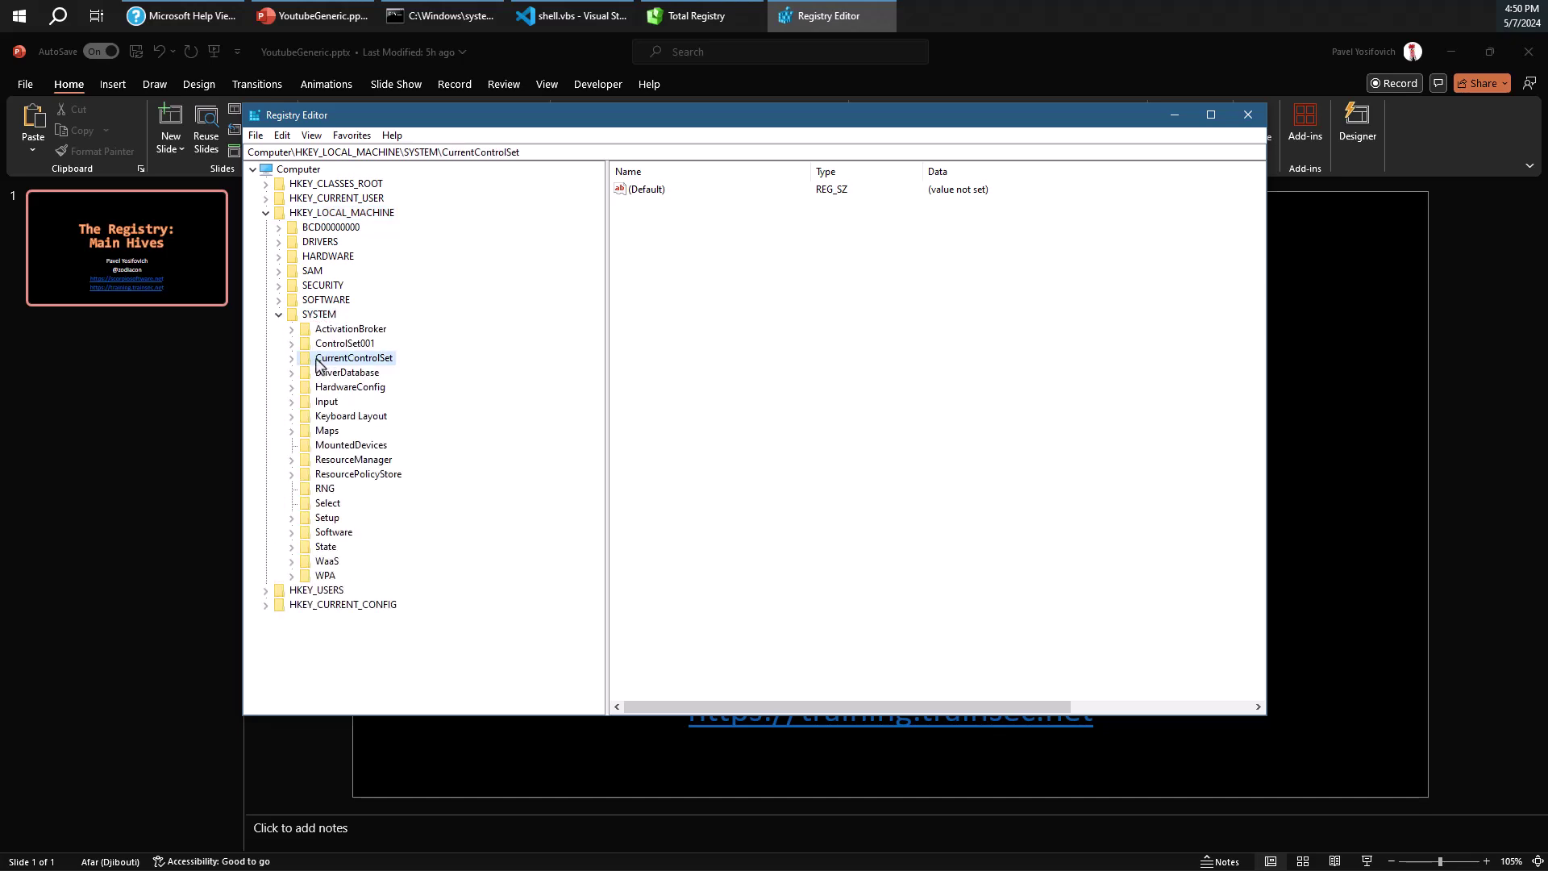
pyautogui.click(292, 358)
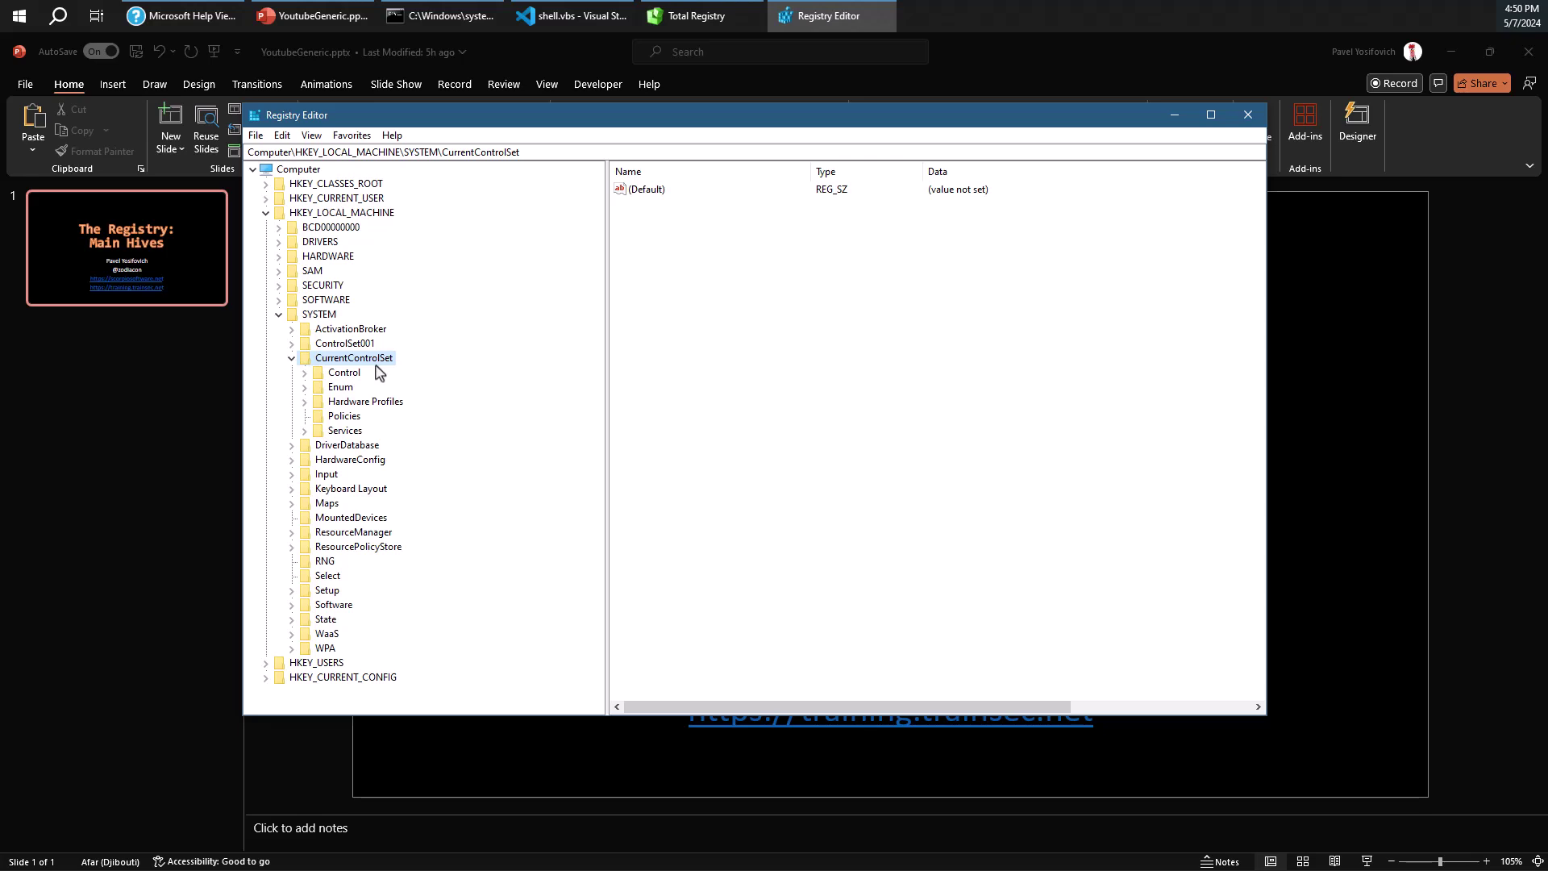
pyautogui.click(345, 433)
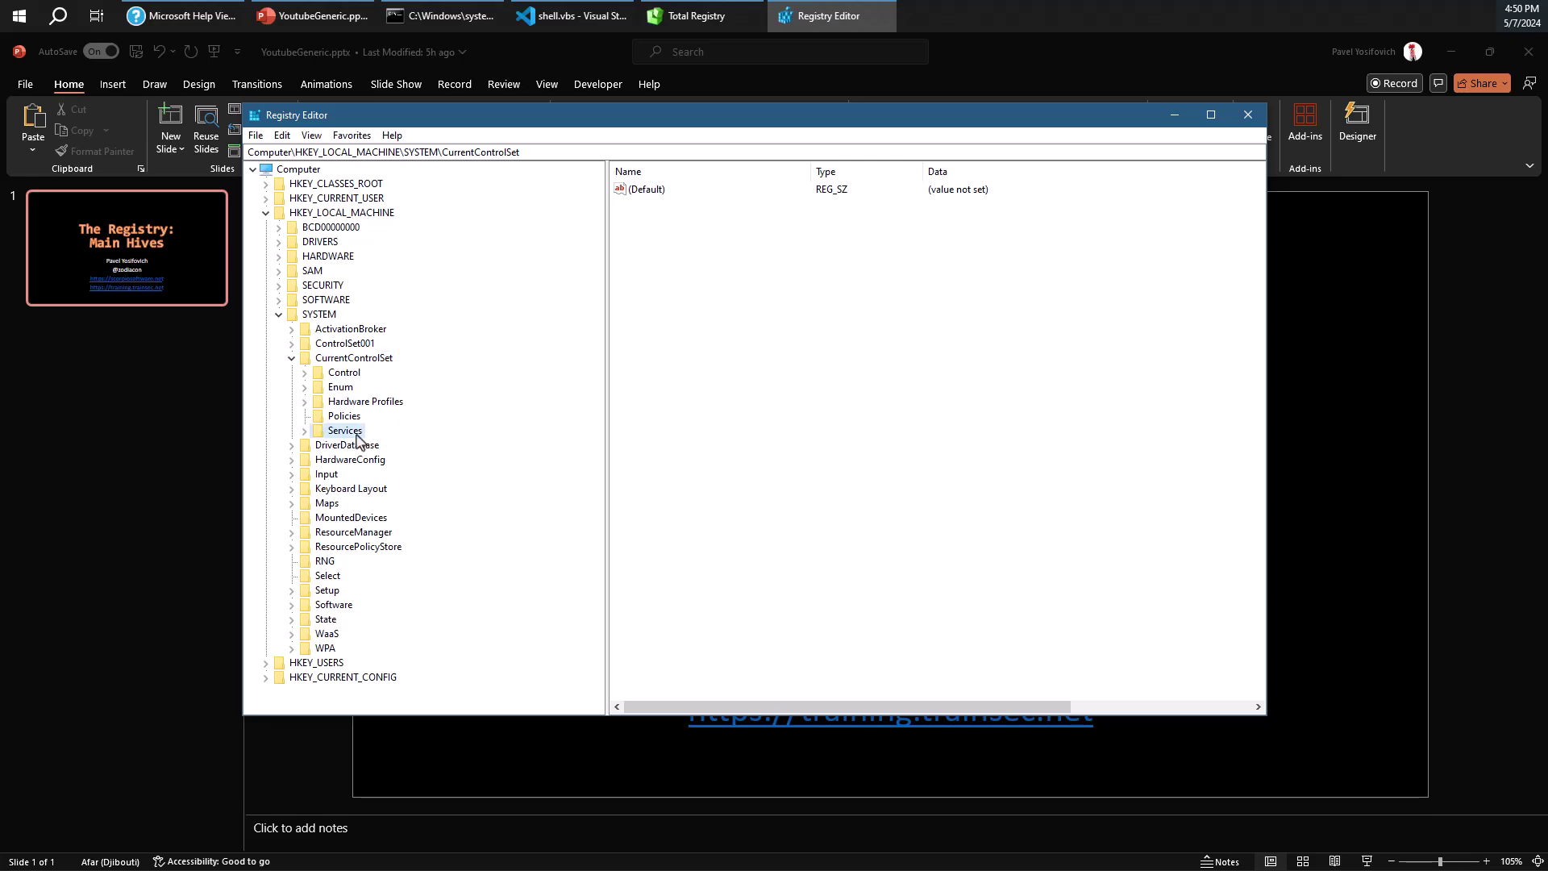
pyautogui.click(304, 431)
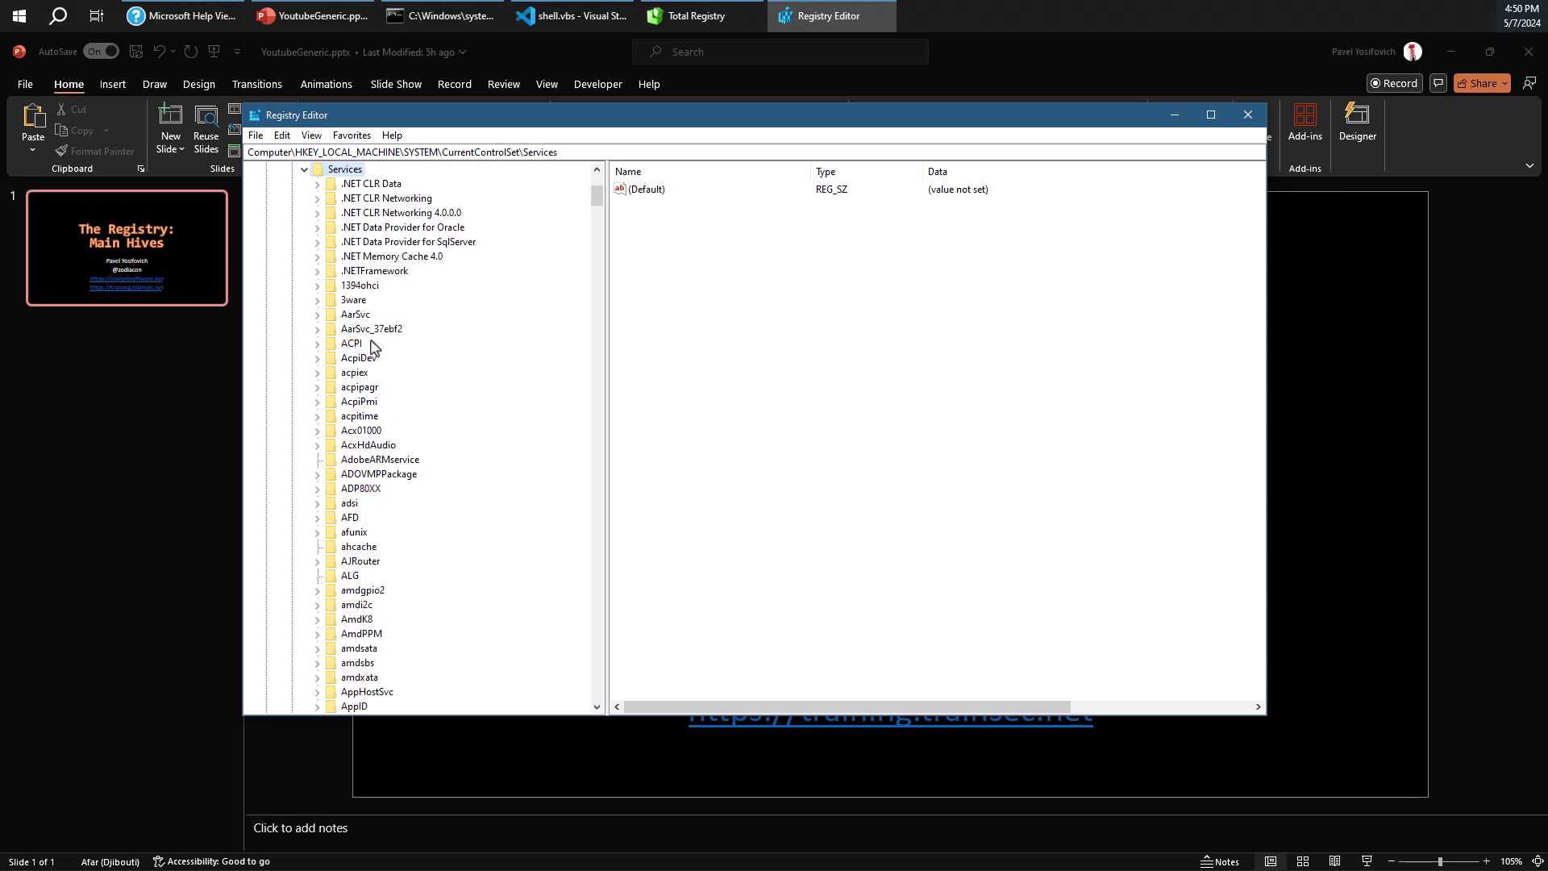
pyautogui.scroll(-2, 368, 356)
pyautogui.scroll(1, 368, 355)
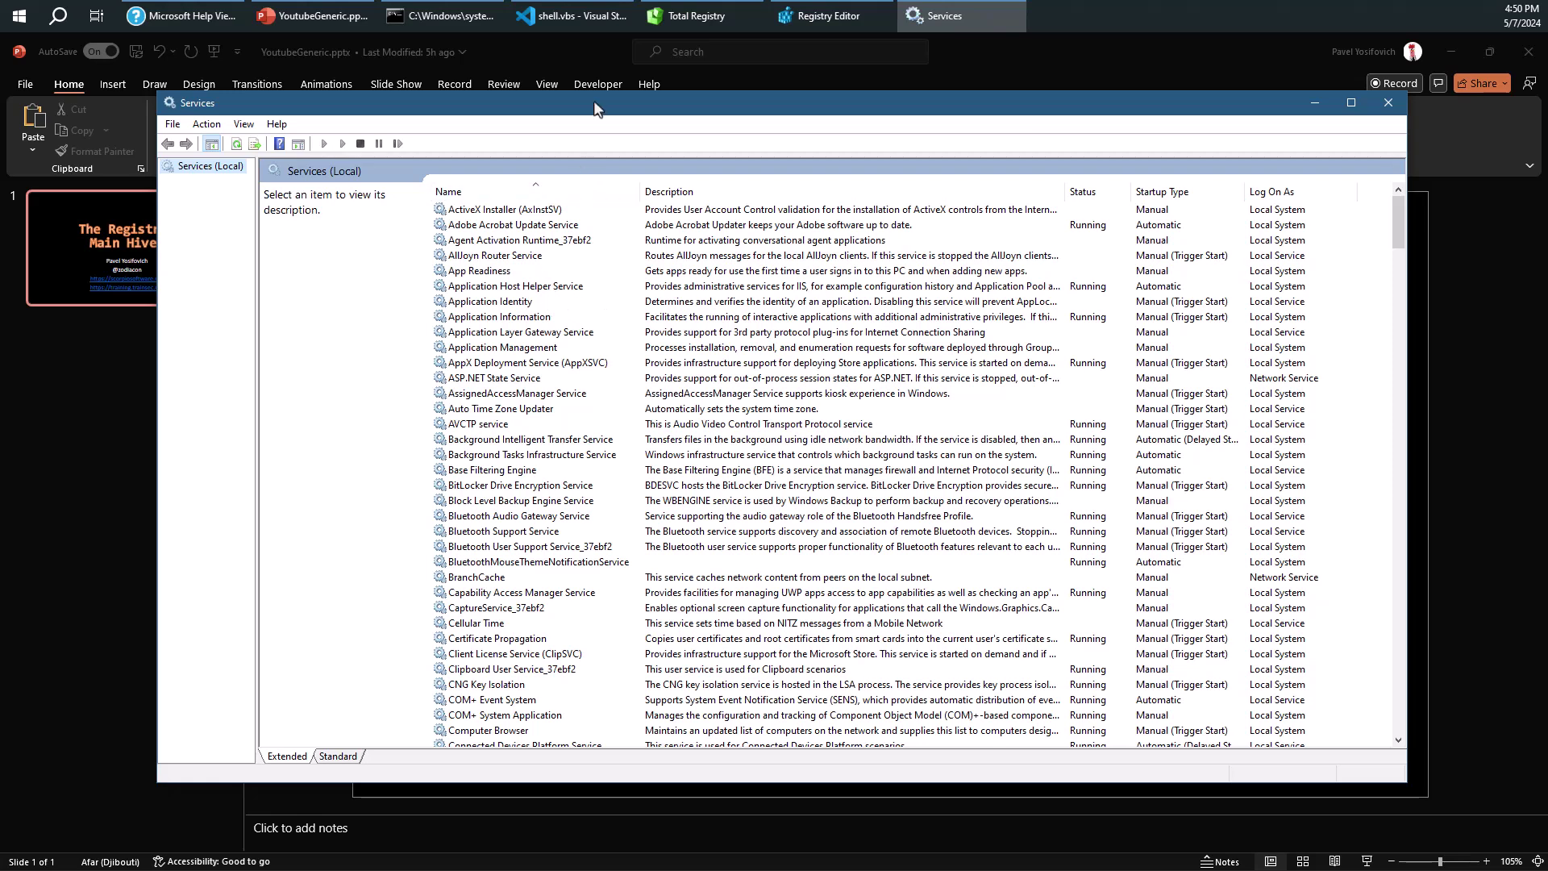
# Reposition the Services console window and return to the list of service keys in Registry Editor.
pyautogui.moveTo(592, 103); pyautogui.dragTo(574, 81)
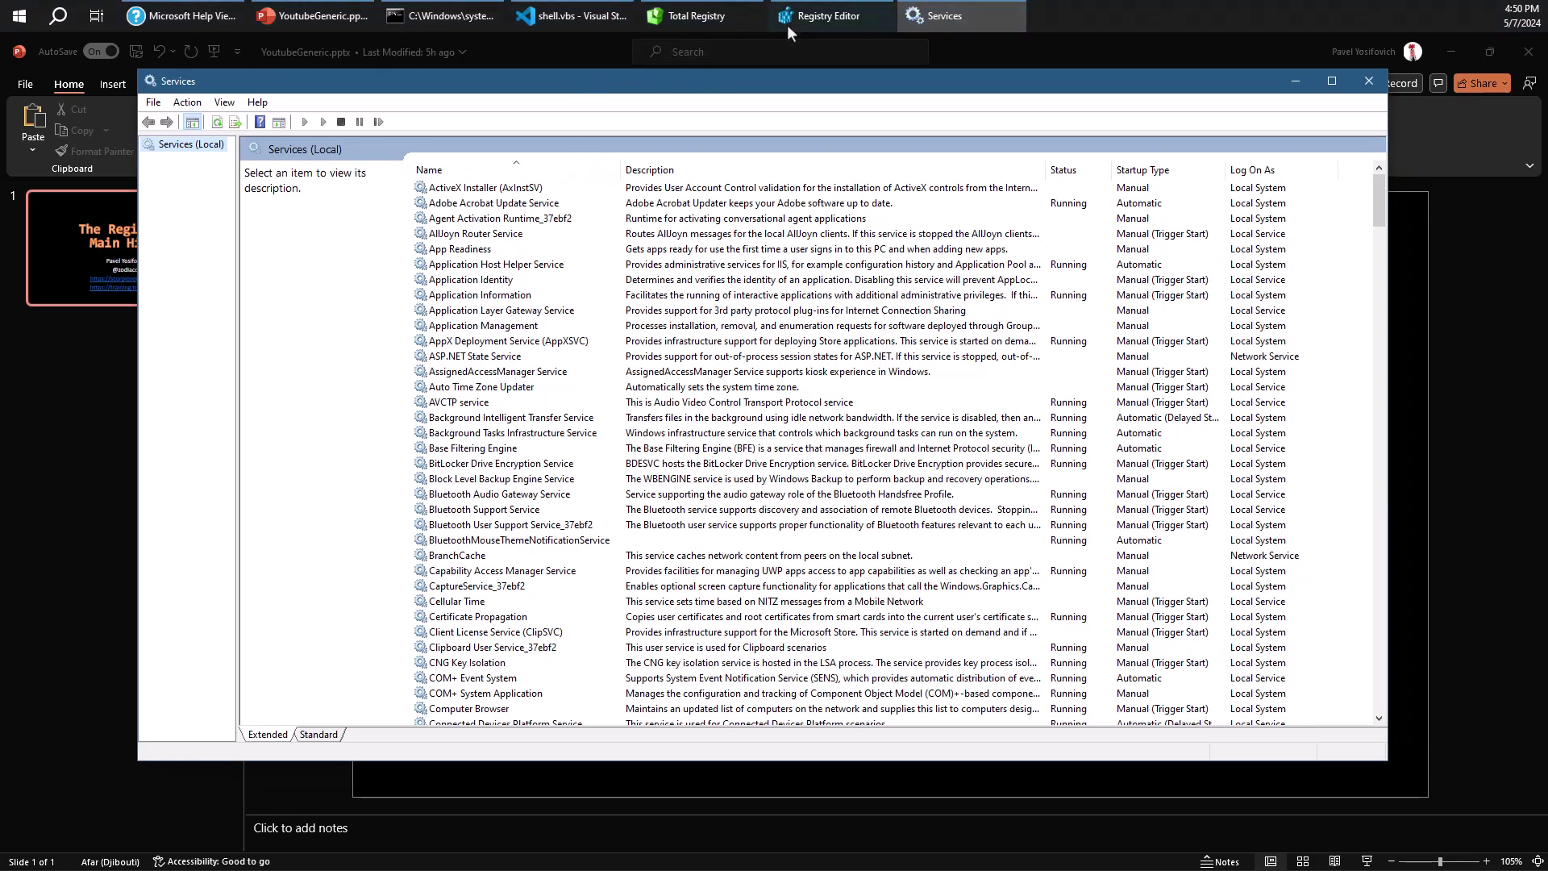
pyautogui.click(806, 18)
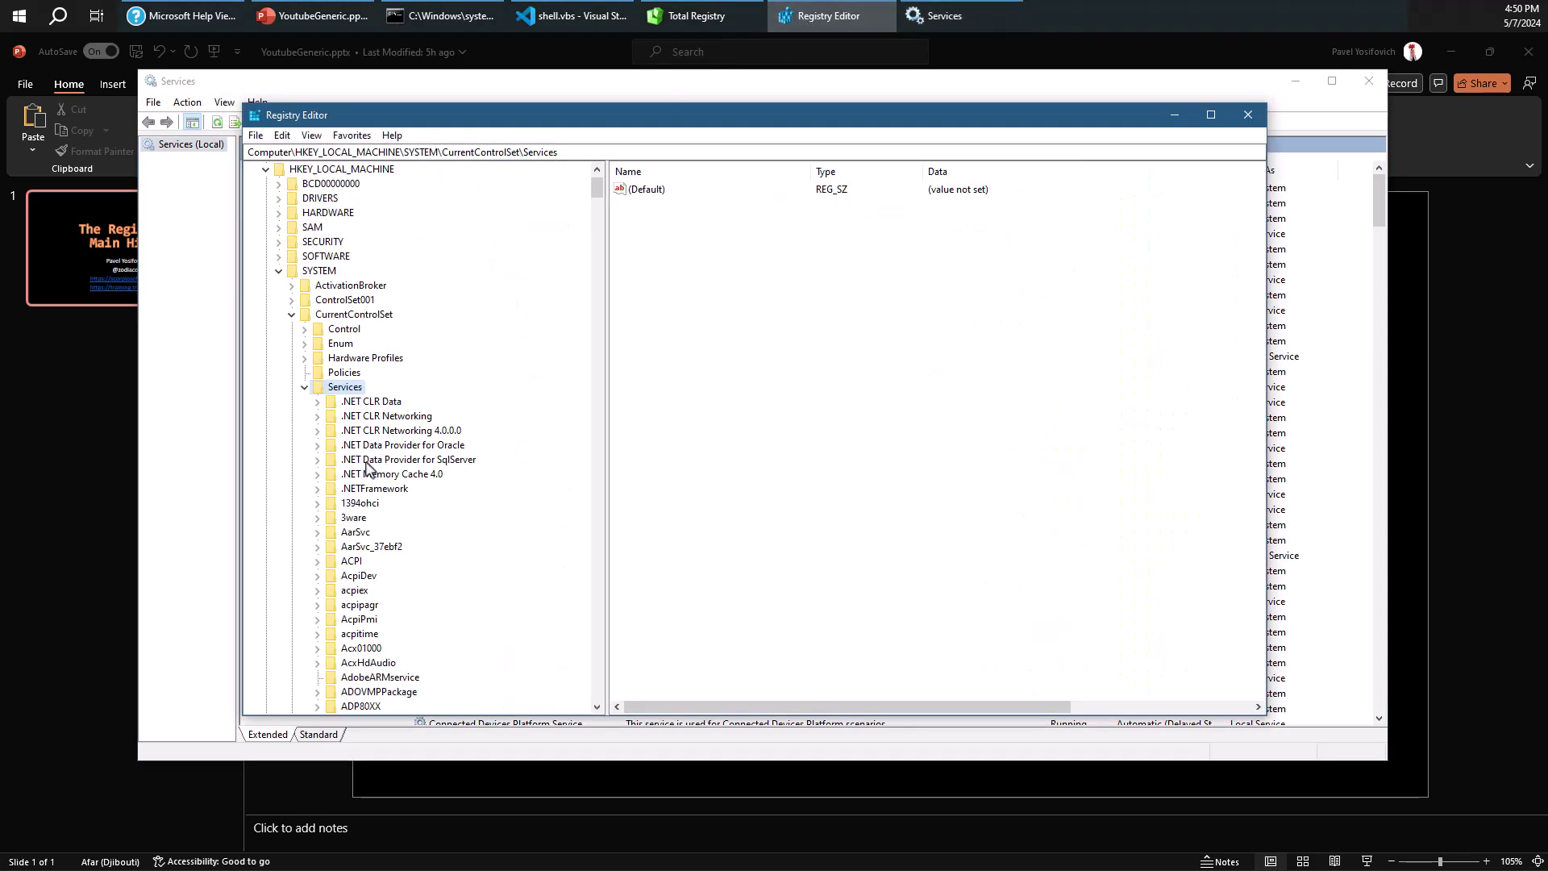
pyautogui.scroll(-5, 376, 537)
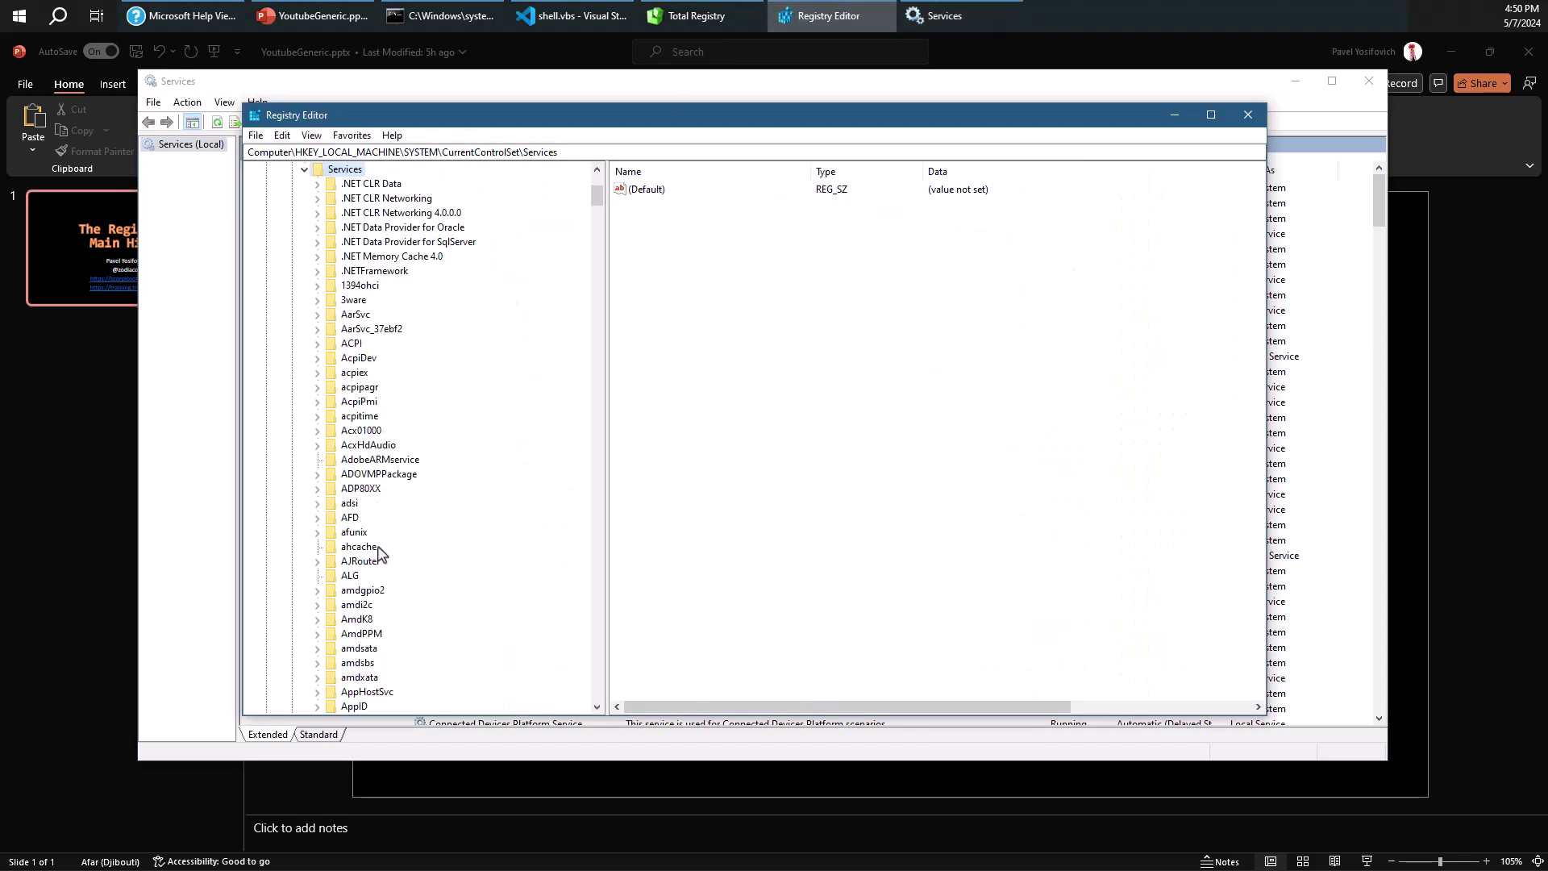
# Open the ADP80XX service key and inspect its Type and ImagePath values.
pyautogui.click(378, 475)
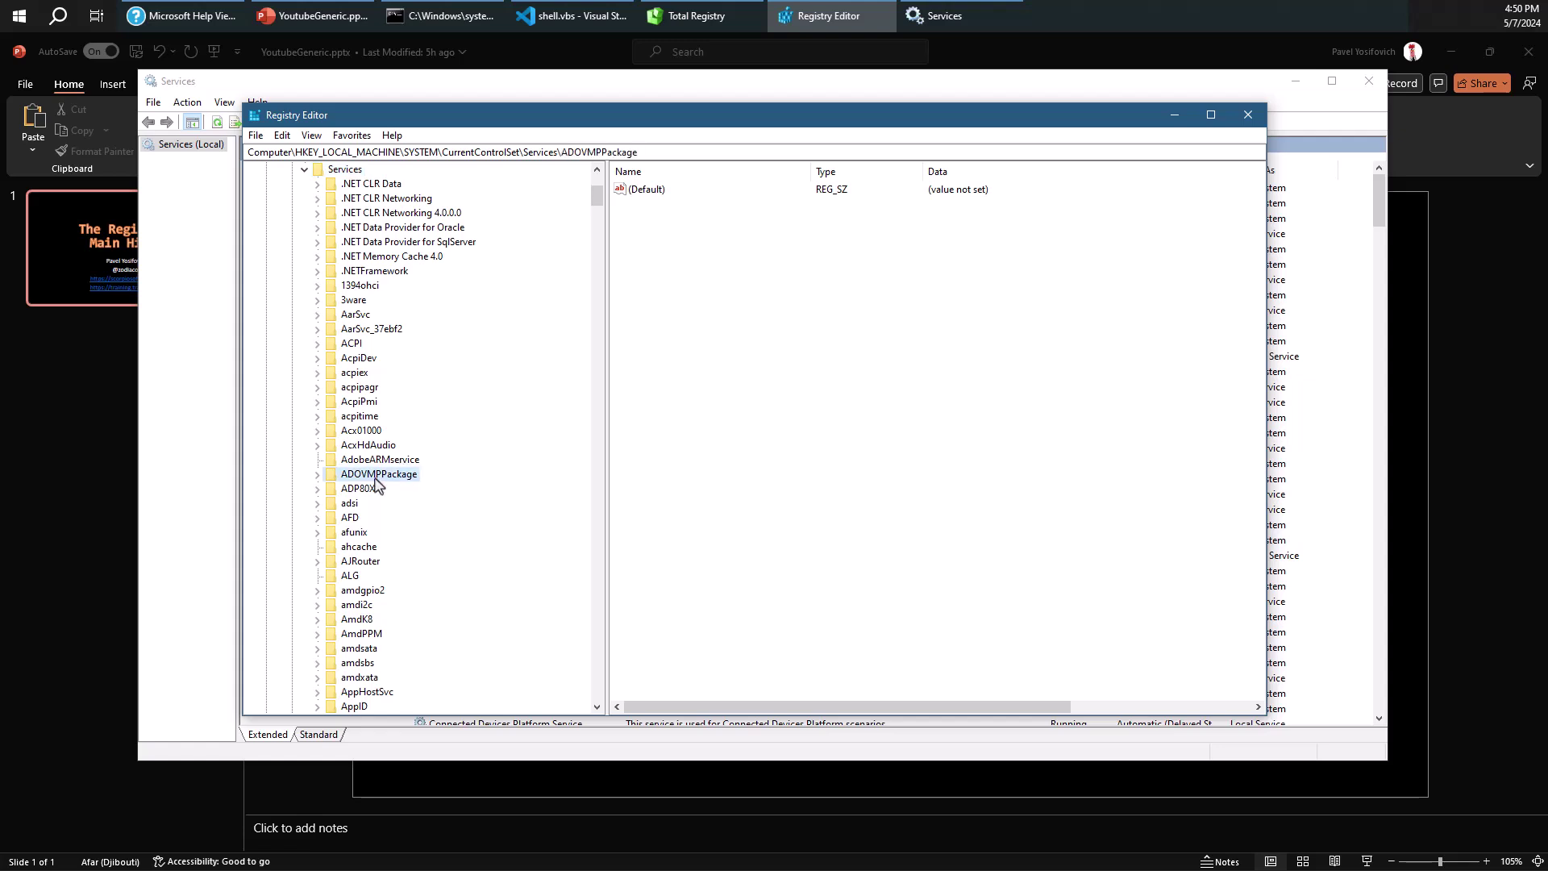
pyautogui.click(375, 492)
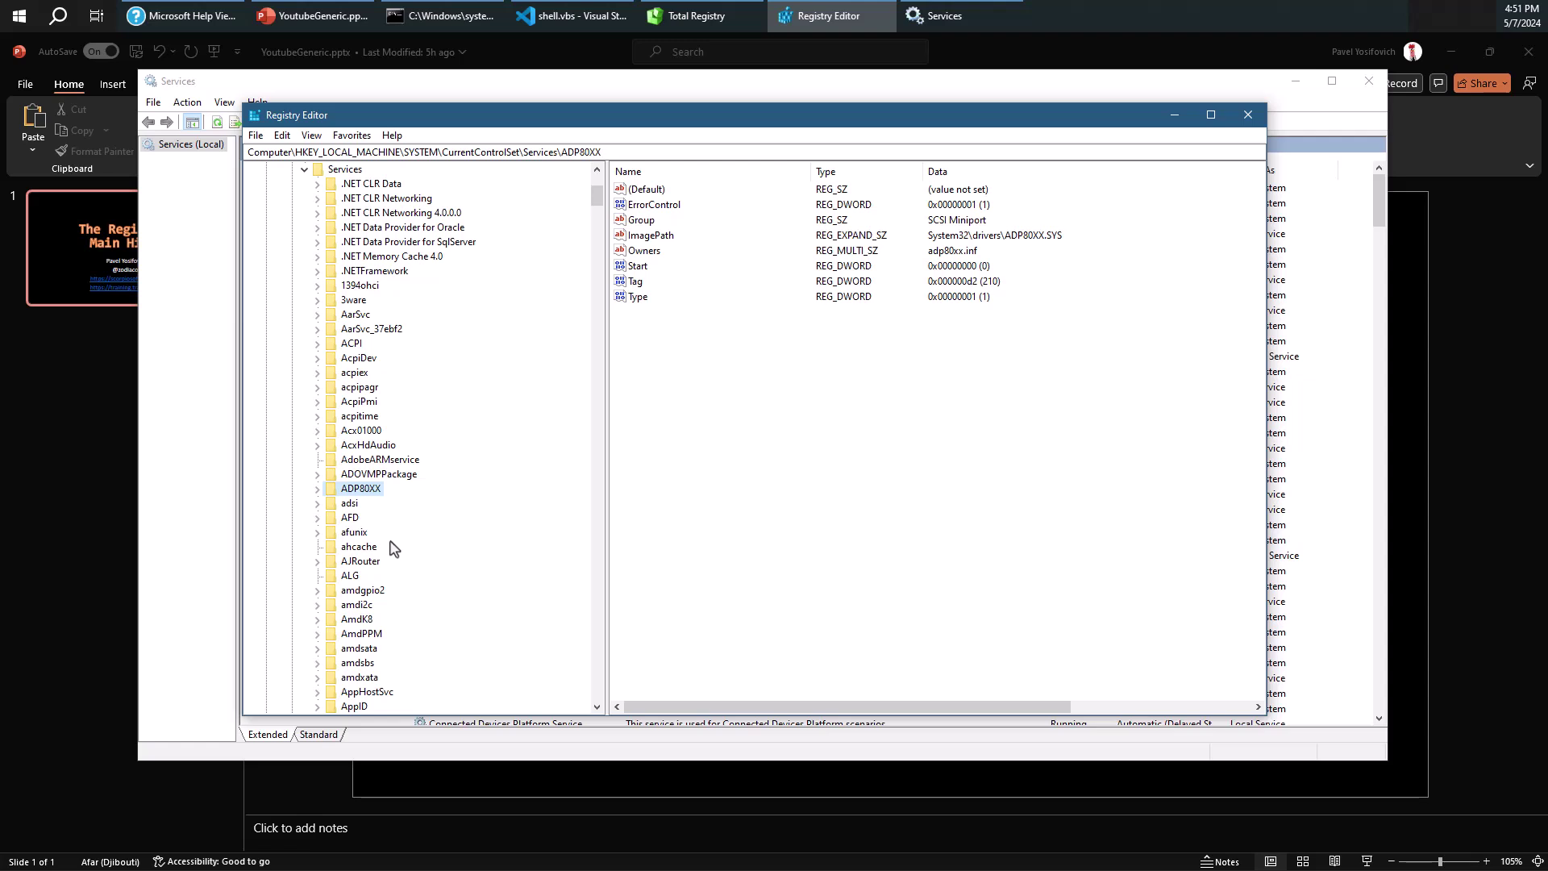
pyautogui.click(638, 296)
pyautogui.click(660, 238)
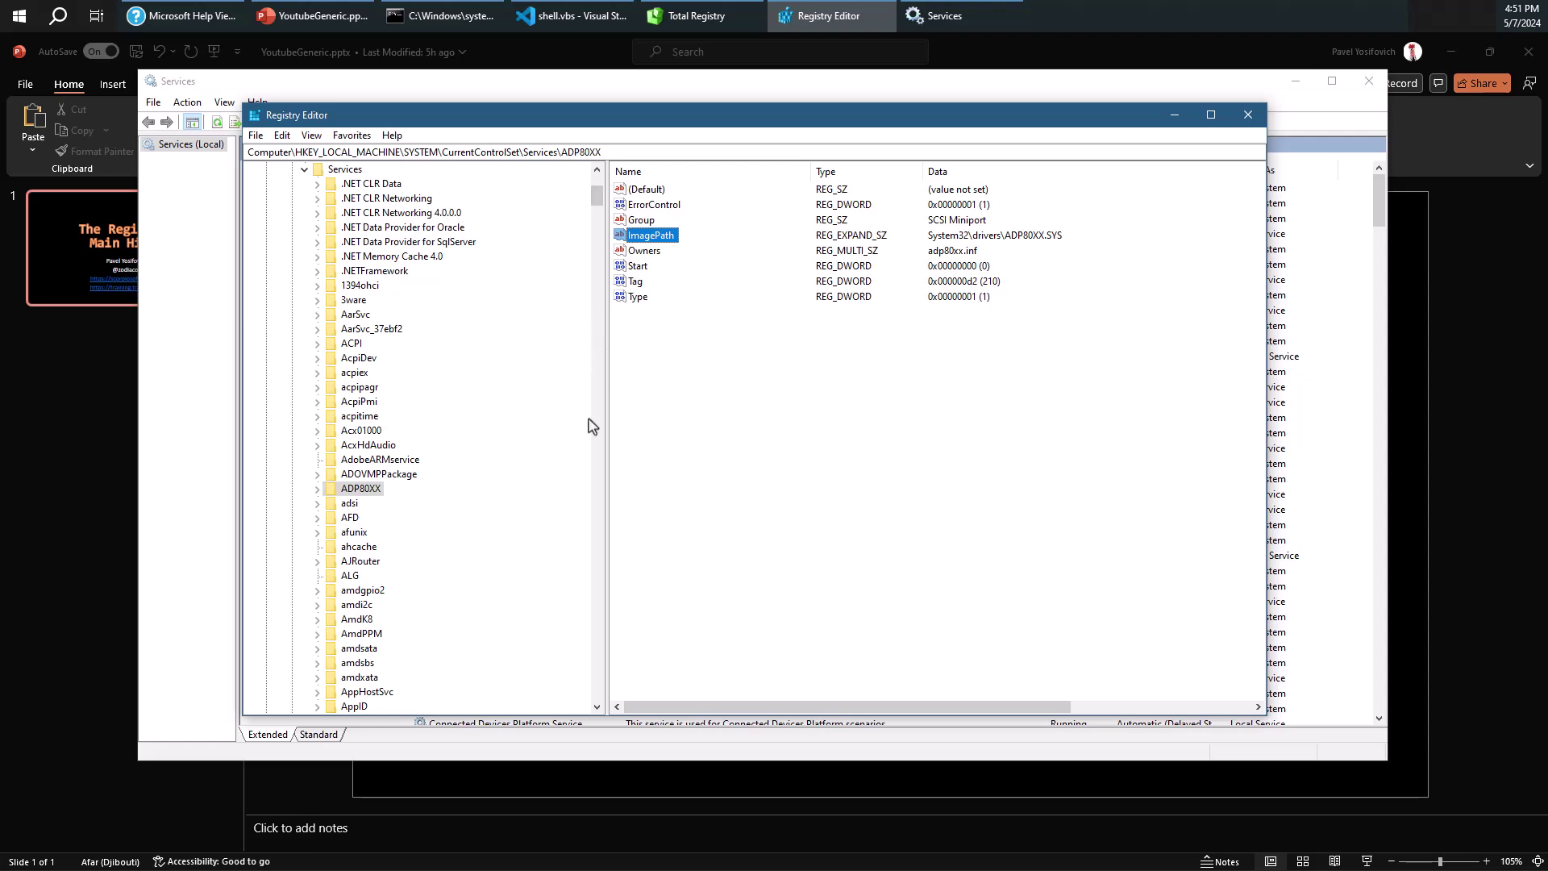
# Inspect the Type value of the AFD service key and open the AmdK8 key for comparison.
pyautogui.click(343, 518)
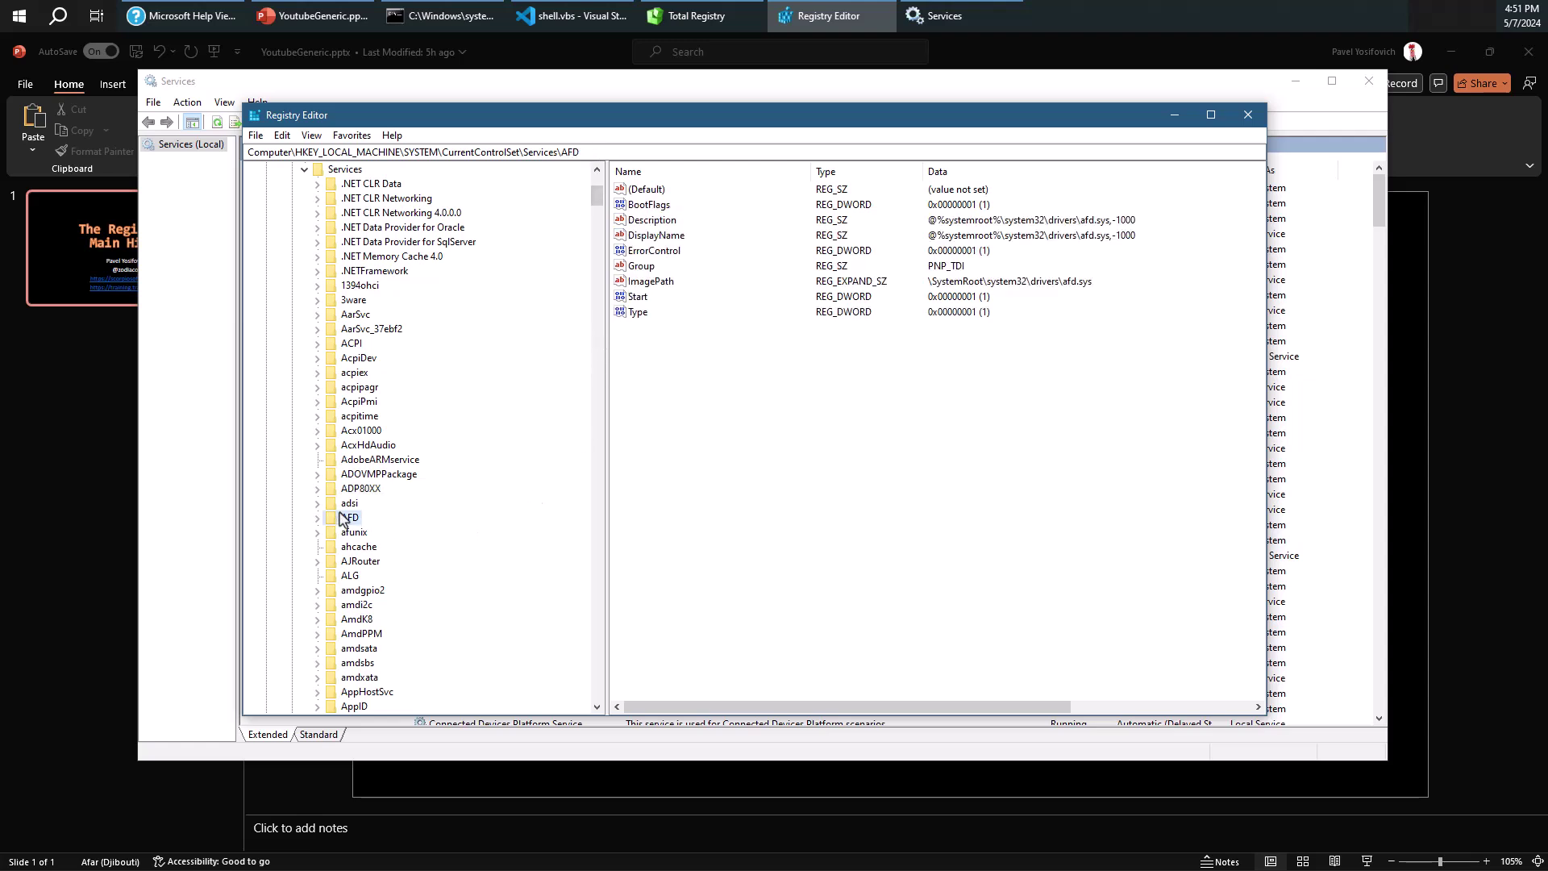
pyautogui.click(631, 314)
pyautogui.click(367, 624)
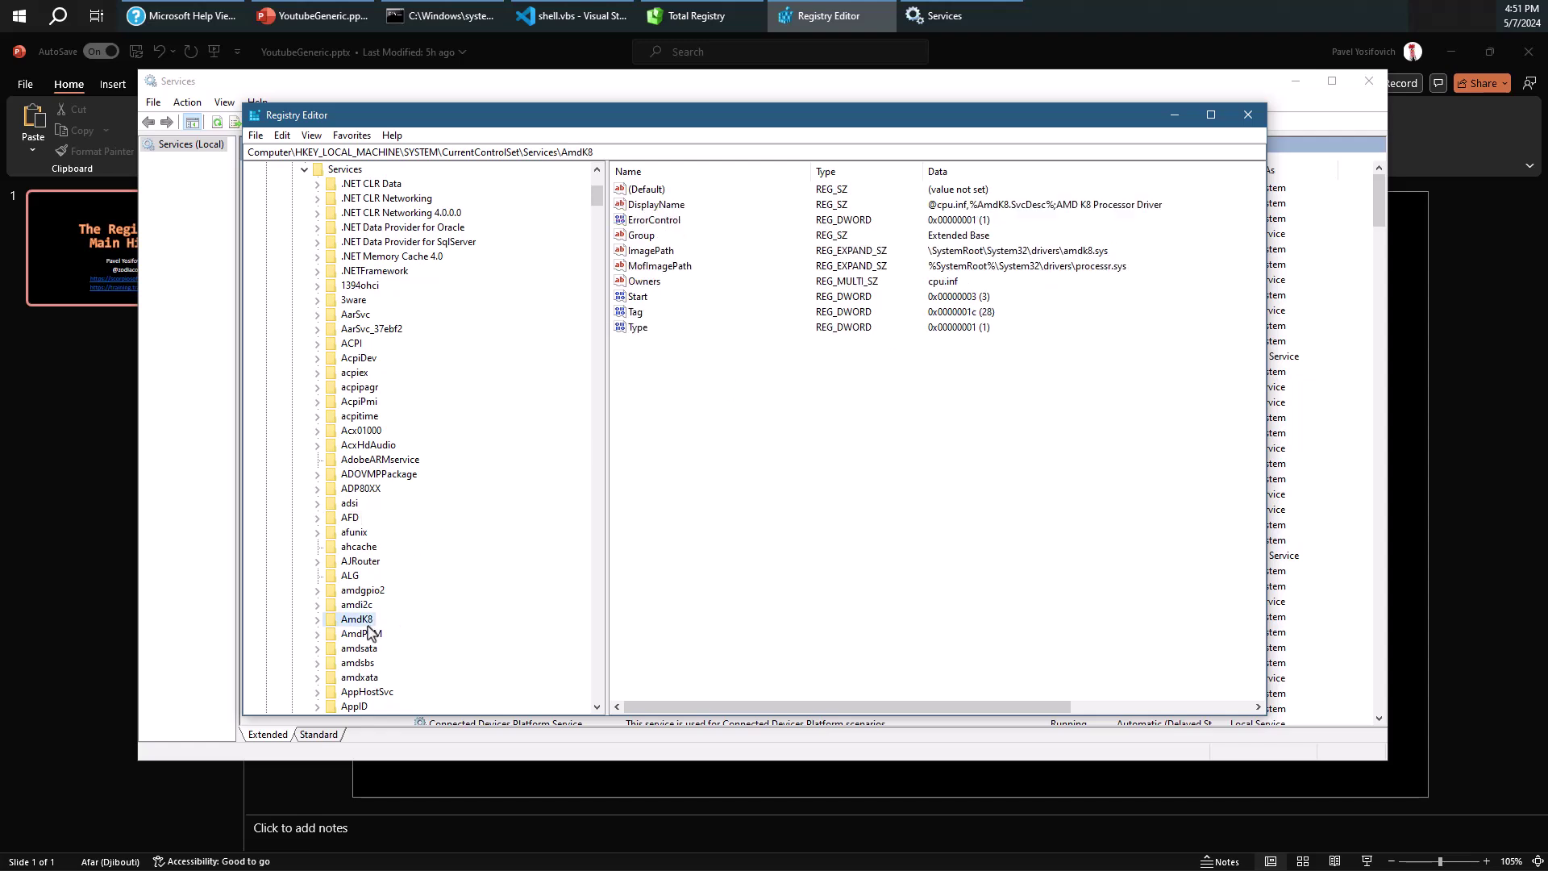
# Open the ALG service key and inspect its Type and ImagePath values.
pyautogui.click(352, 579)
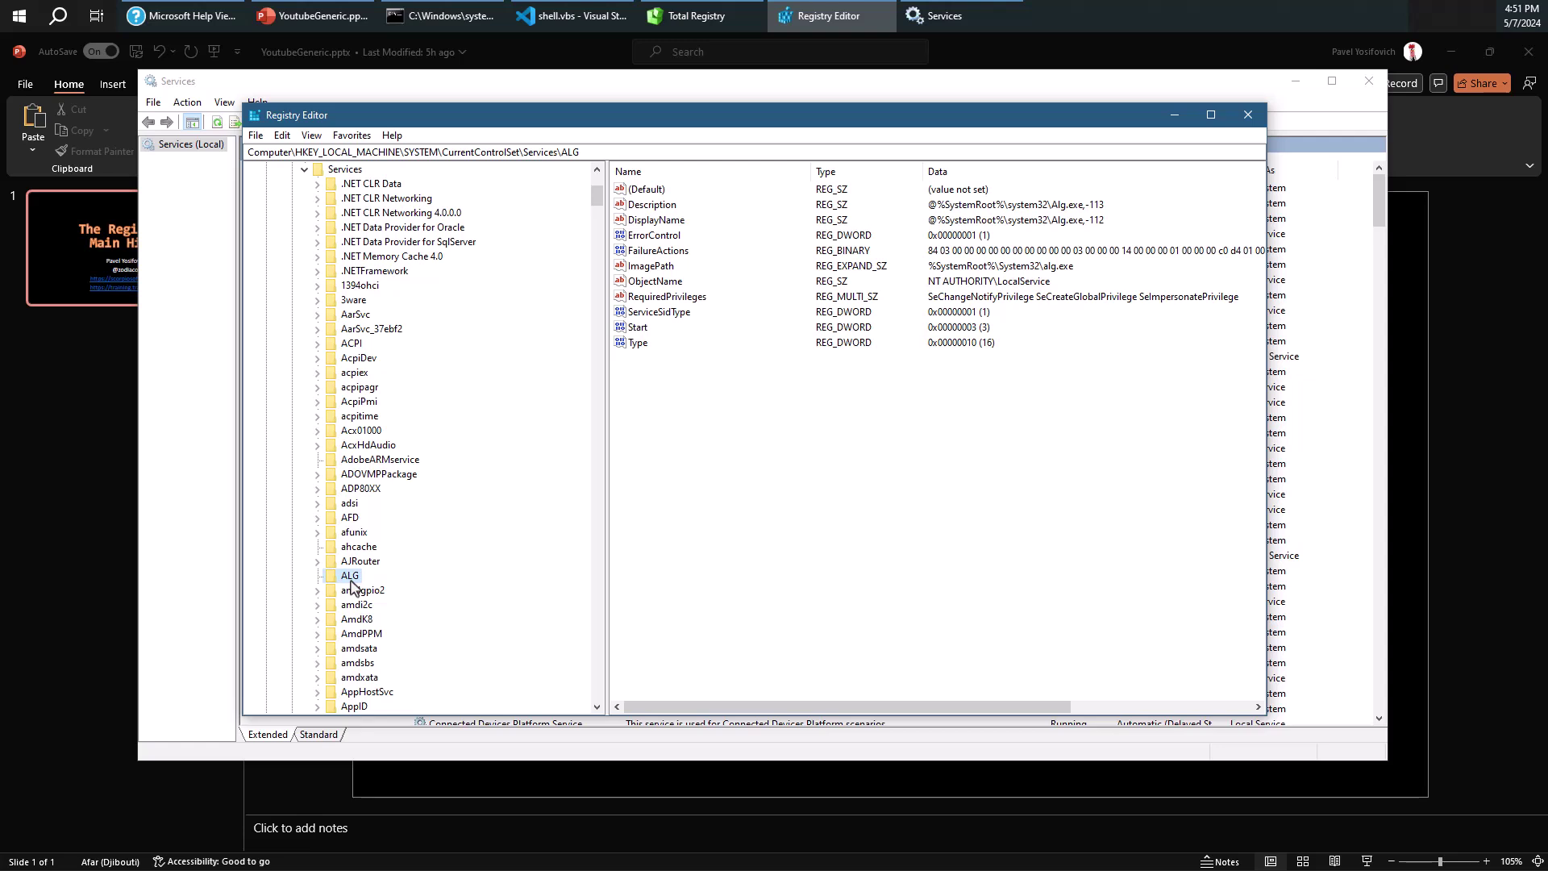
pyautogui.click(638, 345)
pyautogui.click(652, 268)
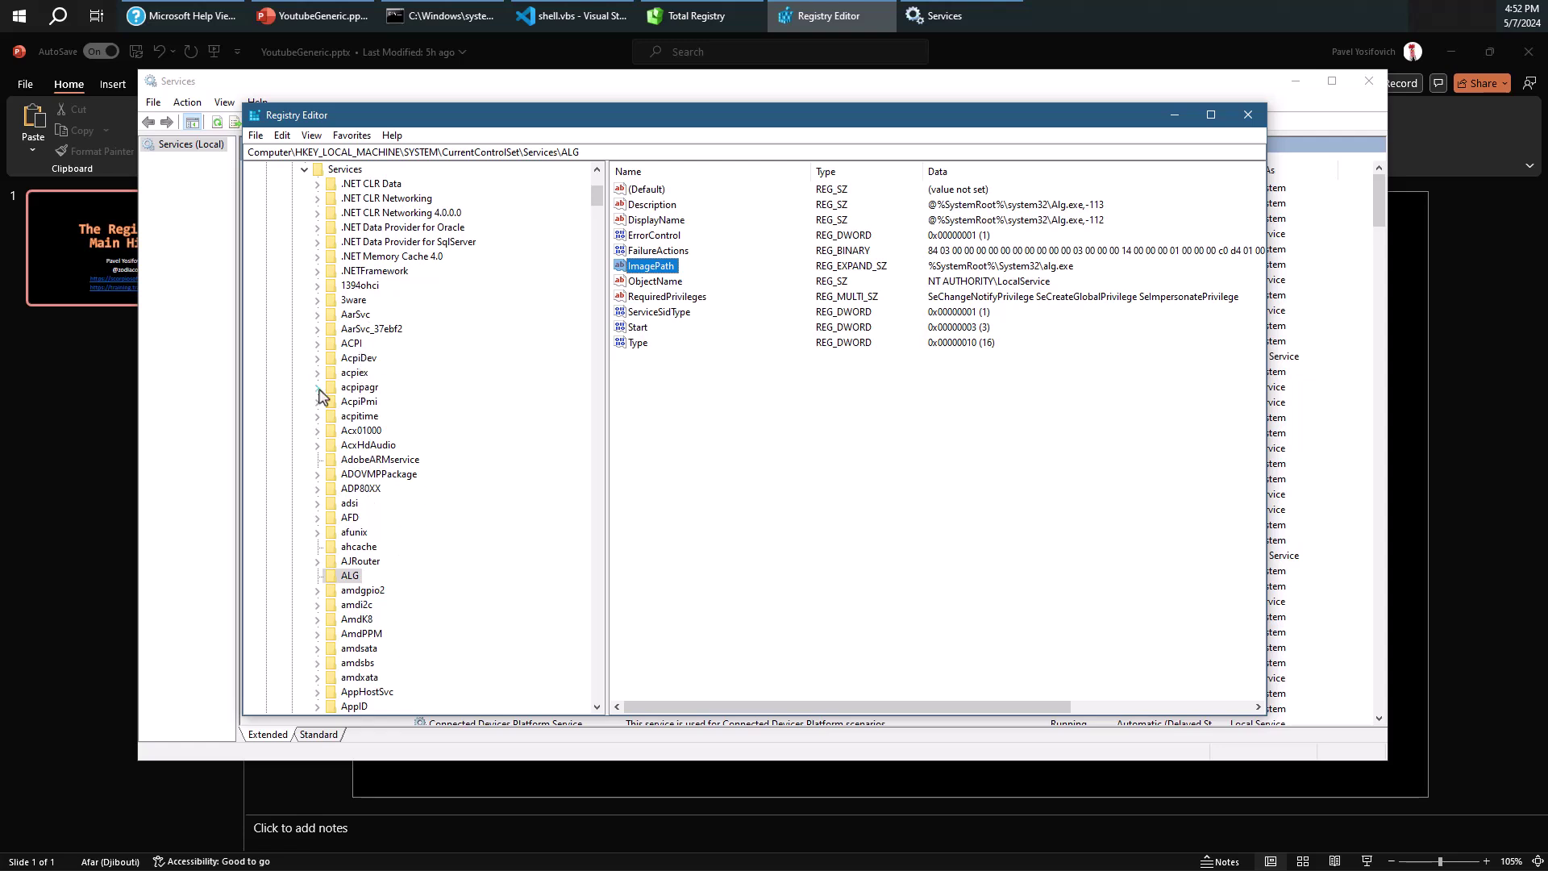
# Collapse the Services key and expand the Enum key under CurrentControlSet.
pyautogui.scroll(4, 358, 432)
pyautogui.scroll(2, 357, 457)
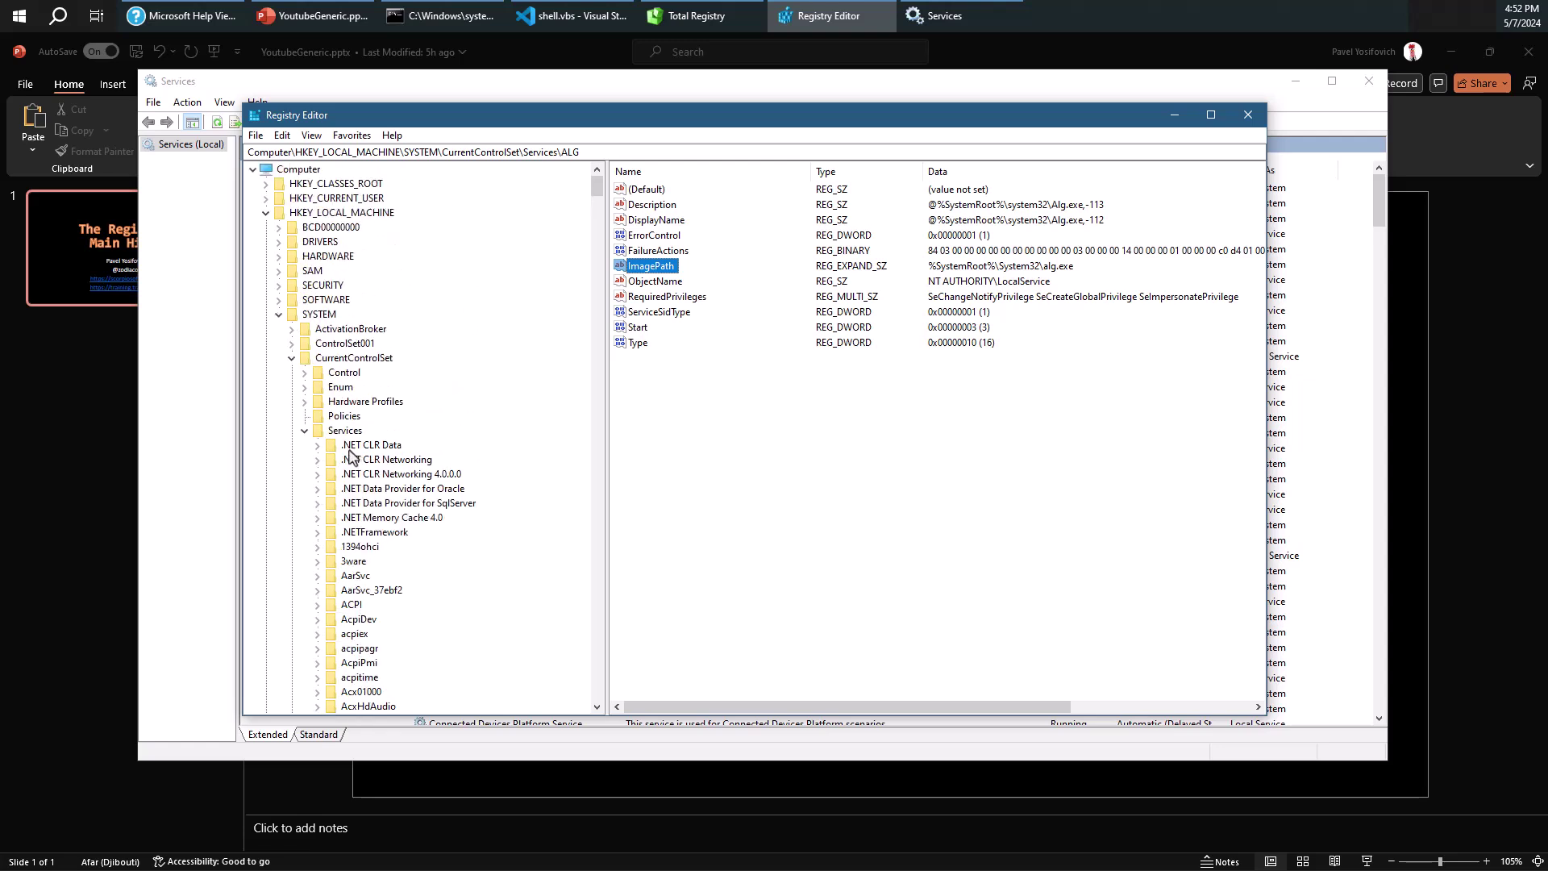
pyautogui.click(305, 431)
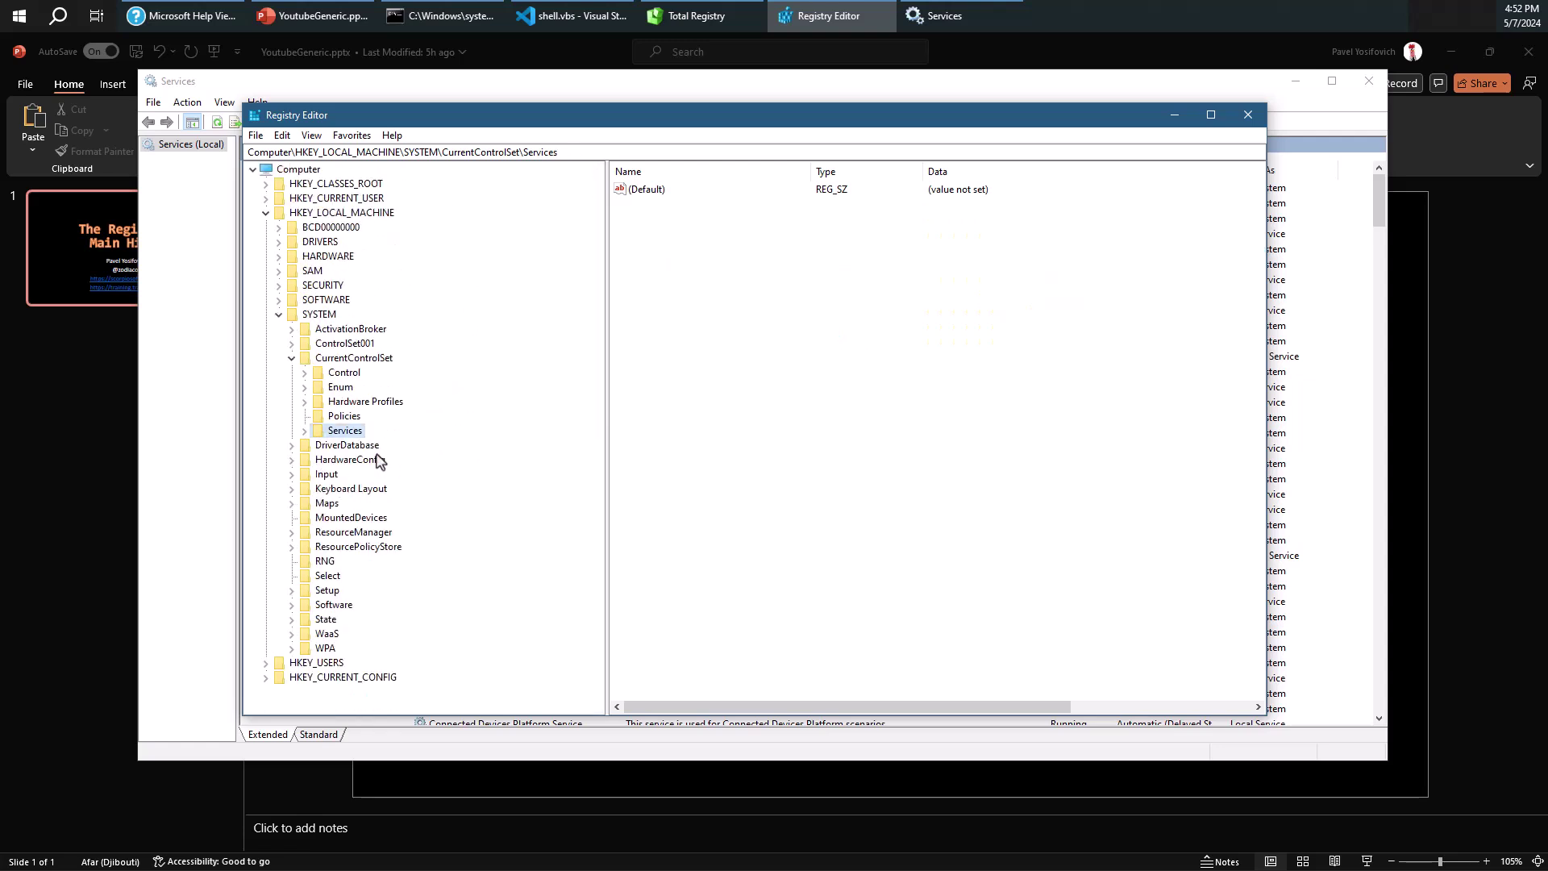
pyautogui.click(340, 388)
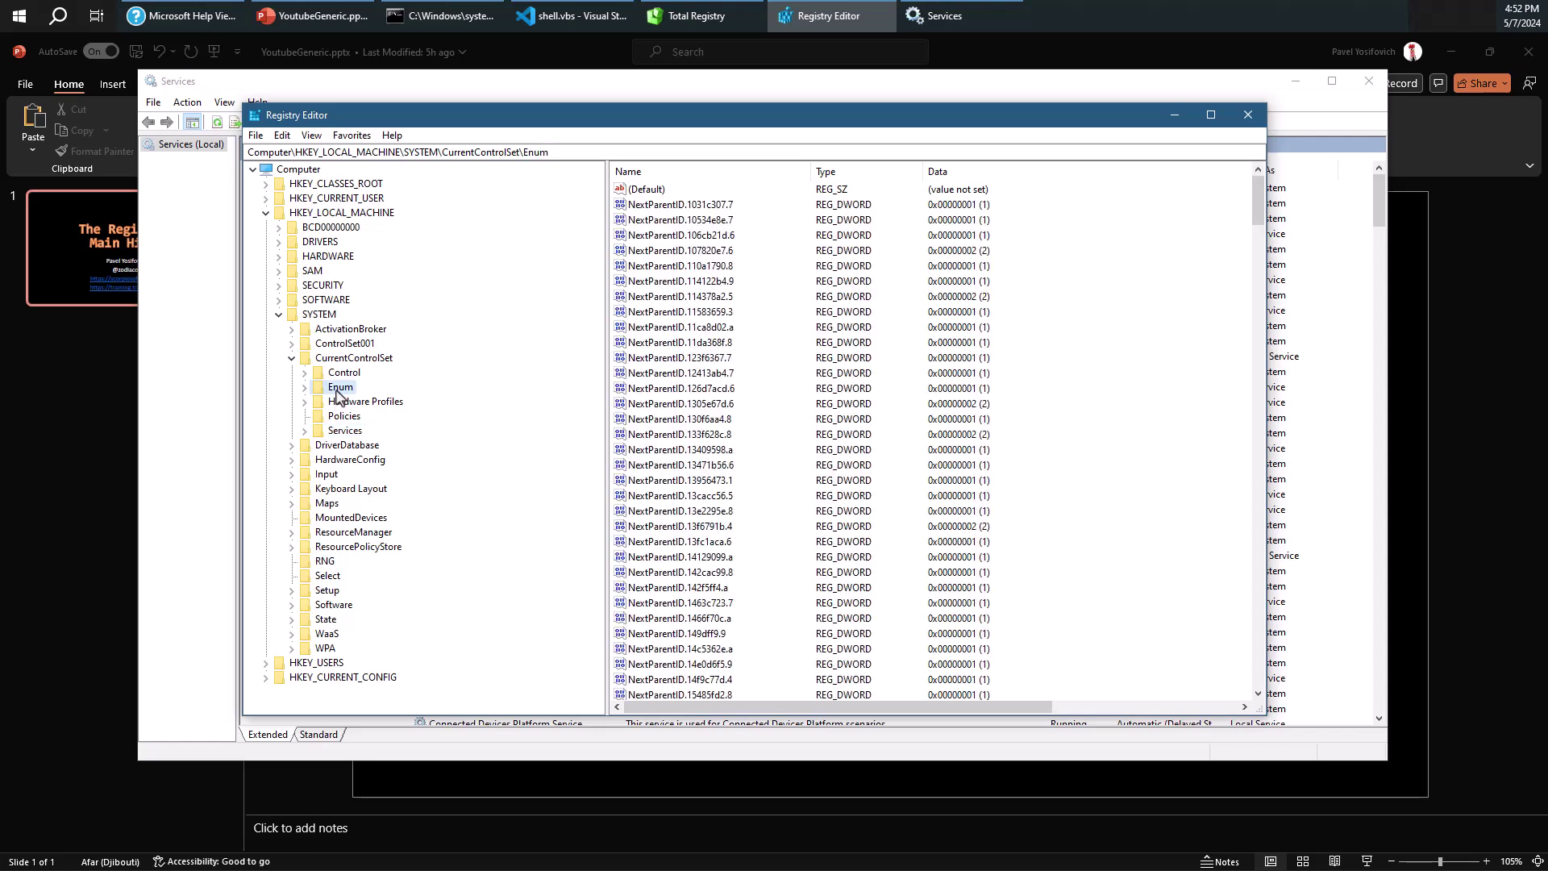
pyautogui.click(306, 389)
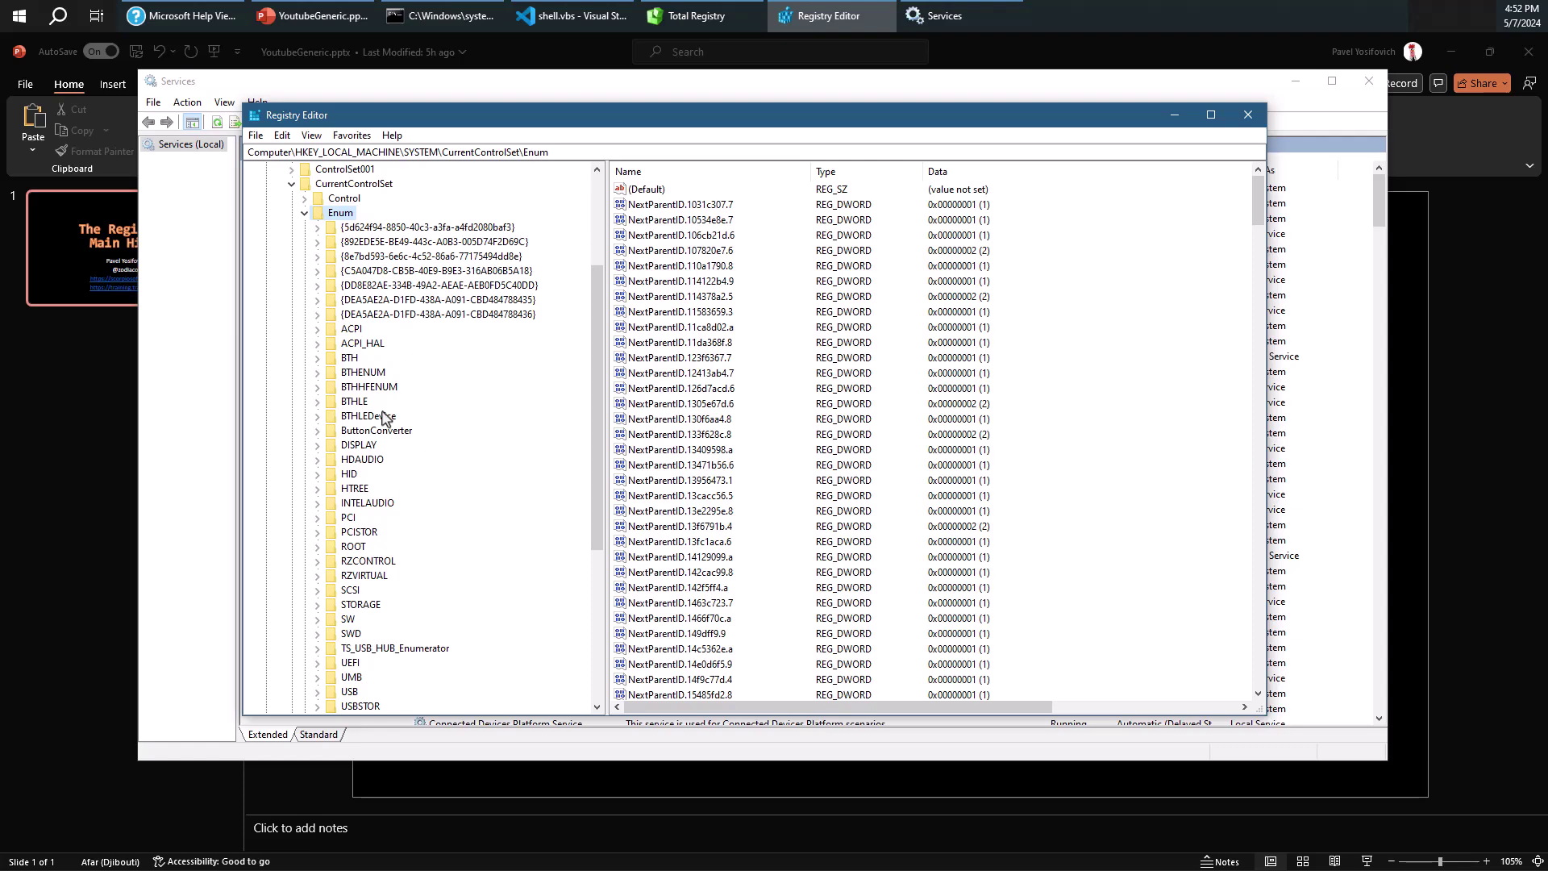
# Open the instance key of PCI device VEN_10EC&DEV_5260&SUBSYS_0A6A1028&REV_01 under Enum and inspect its Service value.
pyautogui.click(345, 516)
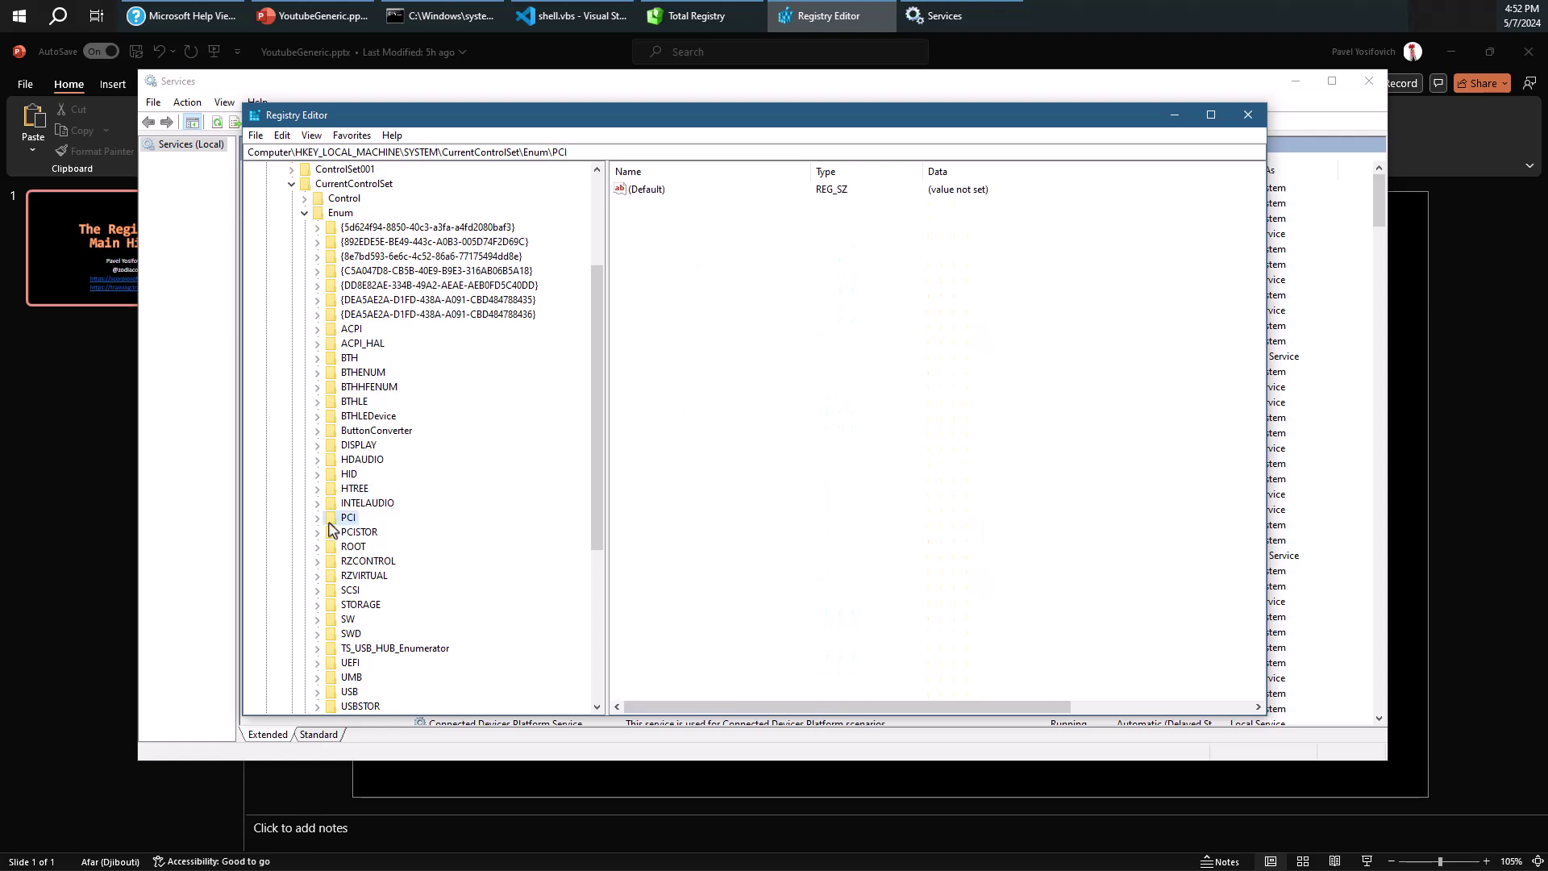
pyautogui.click(317, 518)
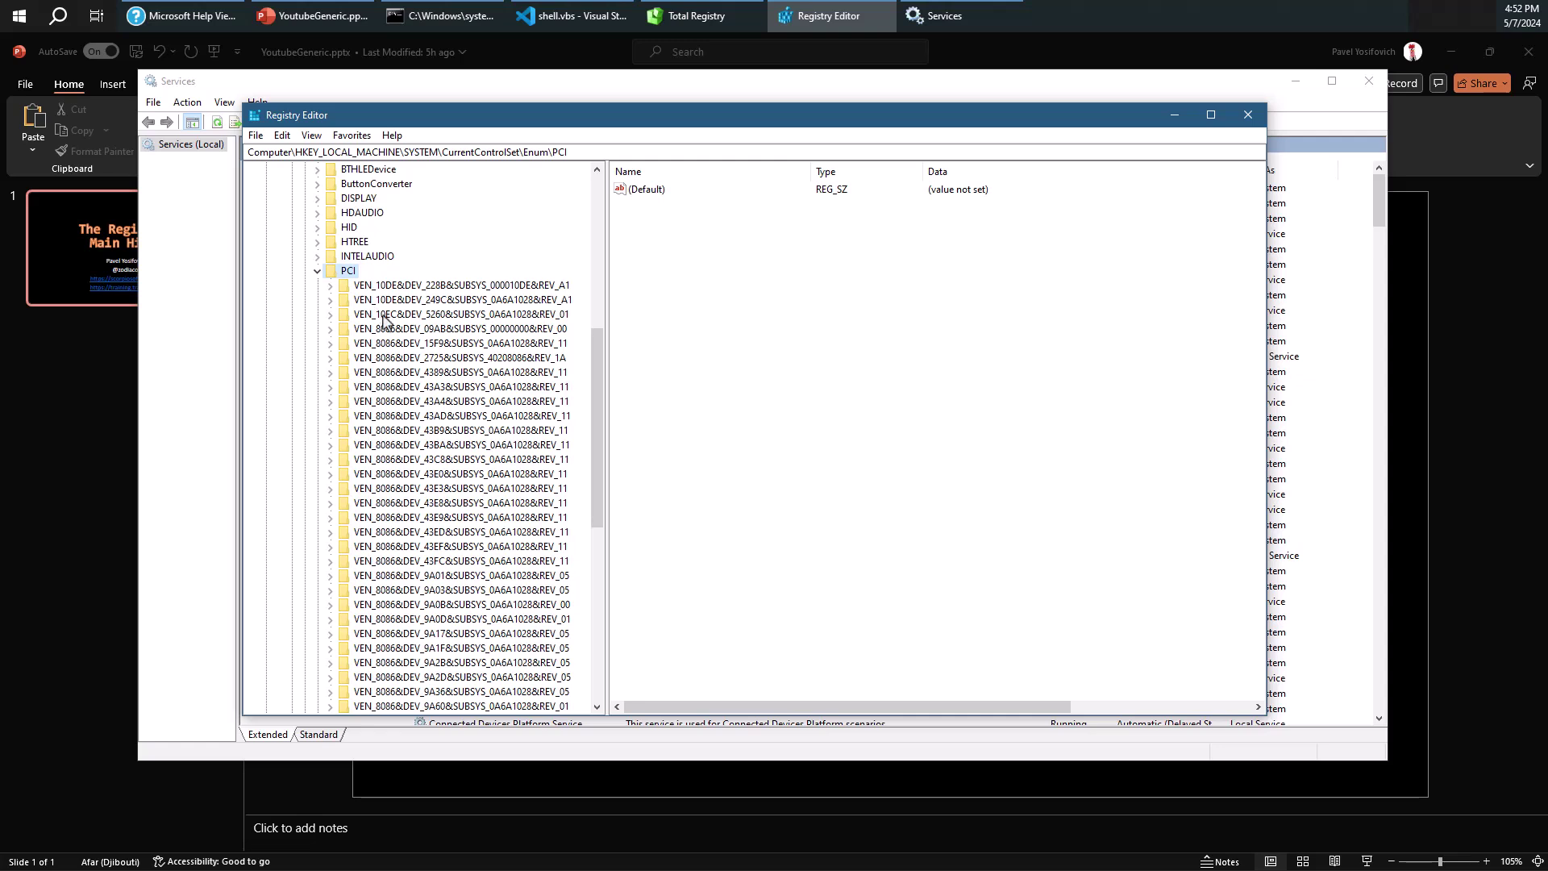
pyautogui.click(412, 316)
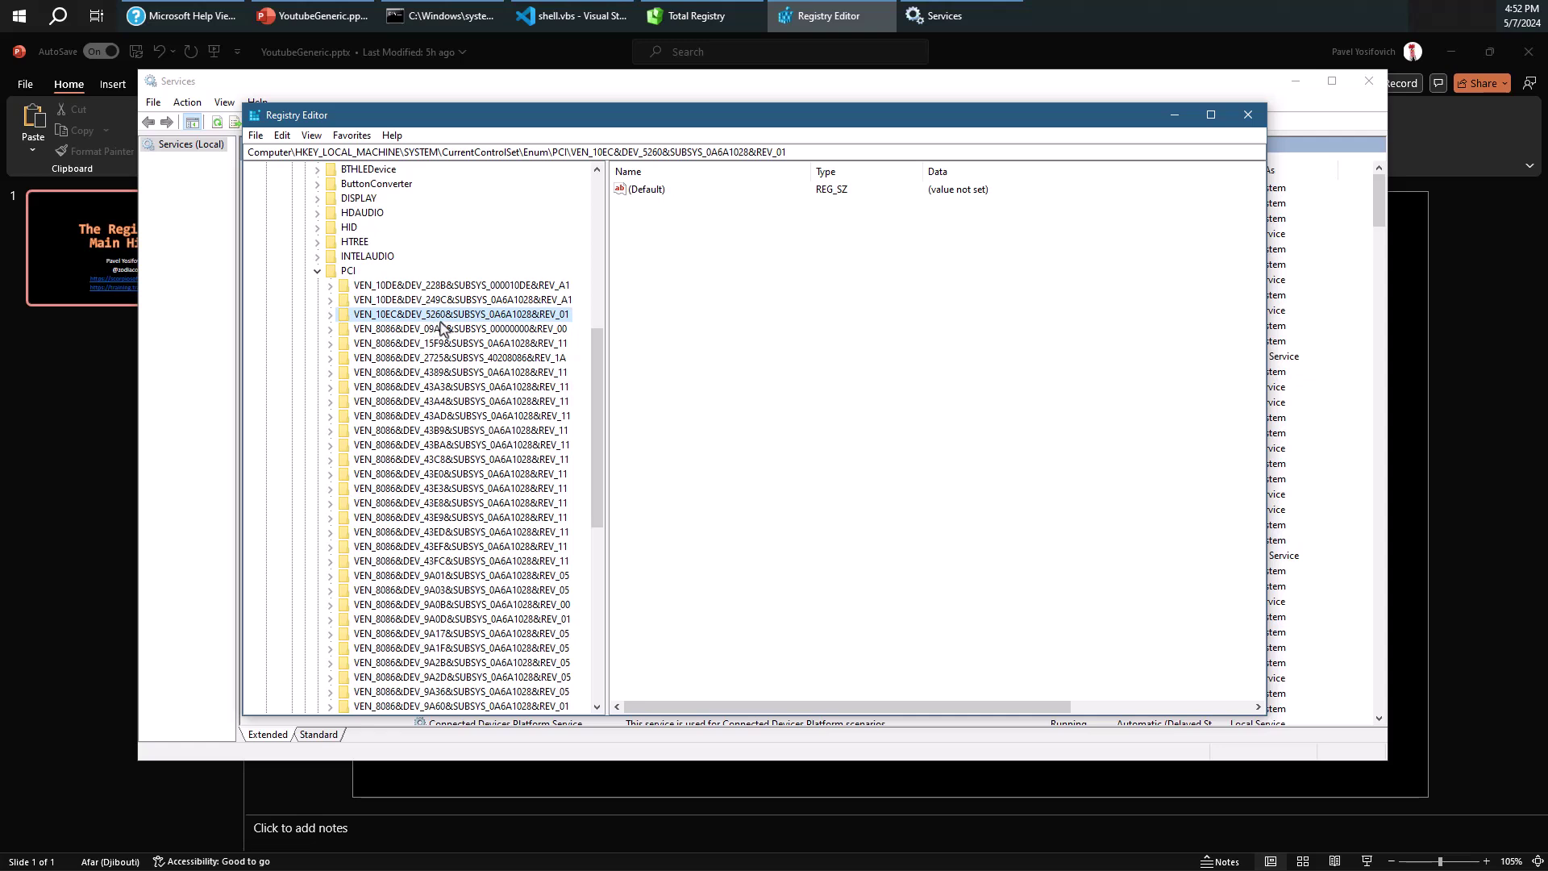
pyautogui.click(330, 315)
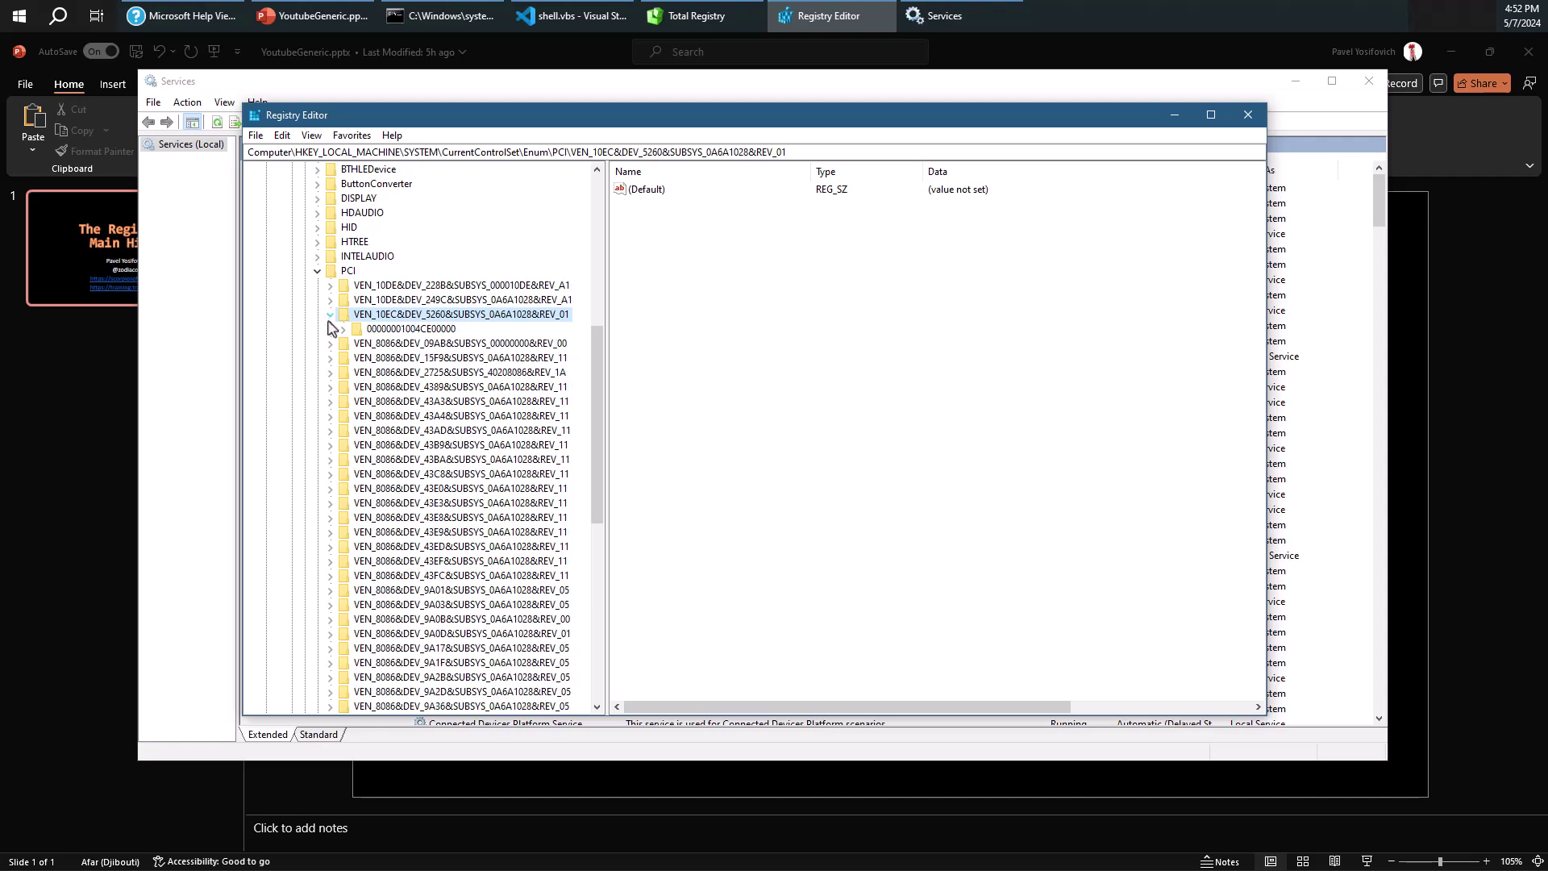
pyautogui.click(405, 329)
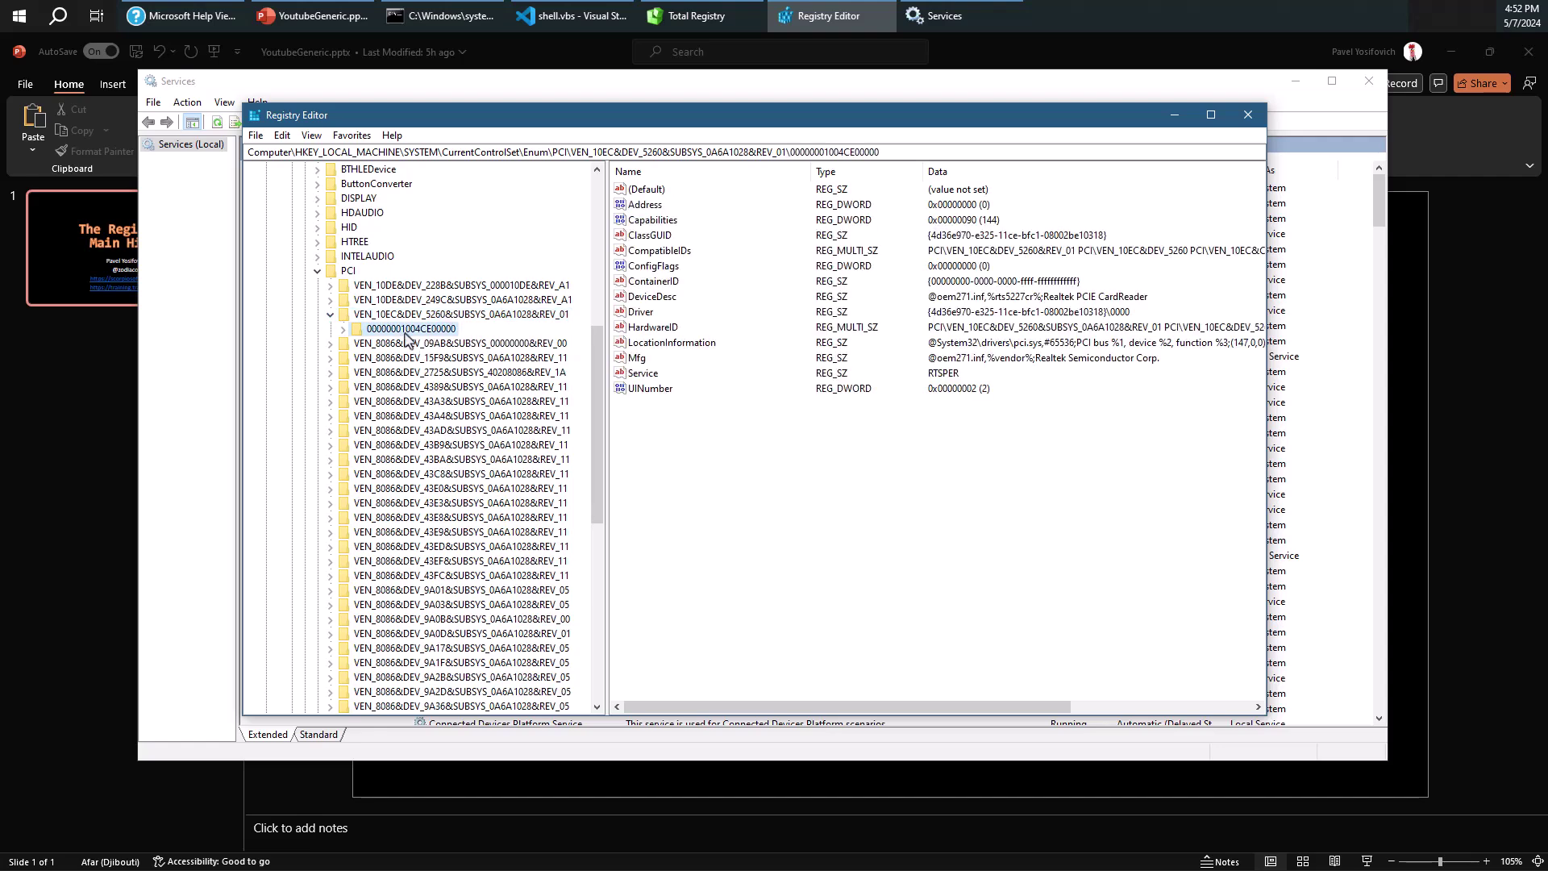
pyautogui.click(643, 374)
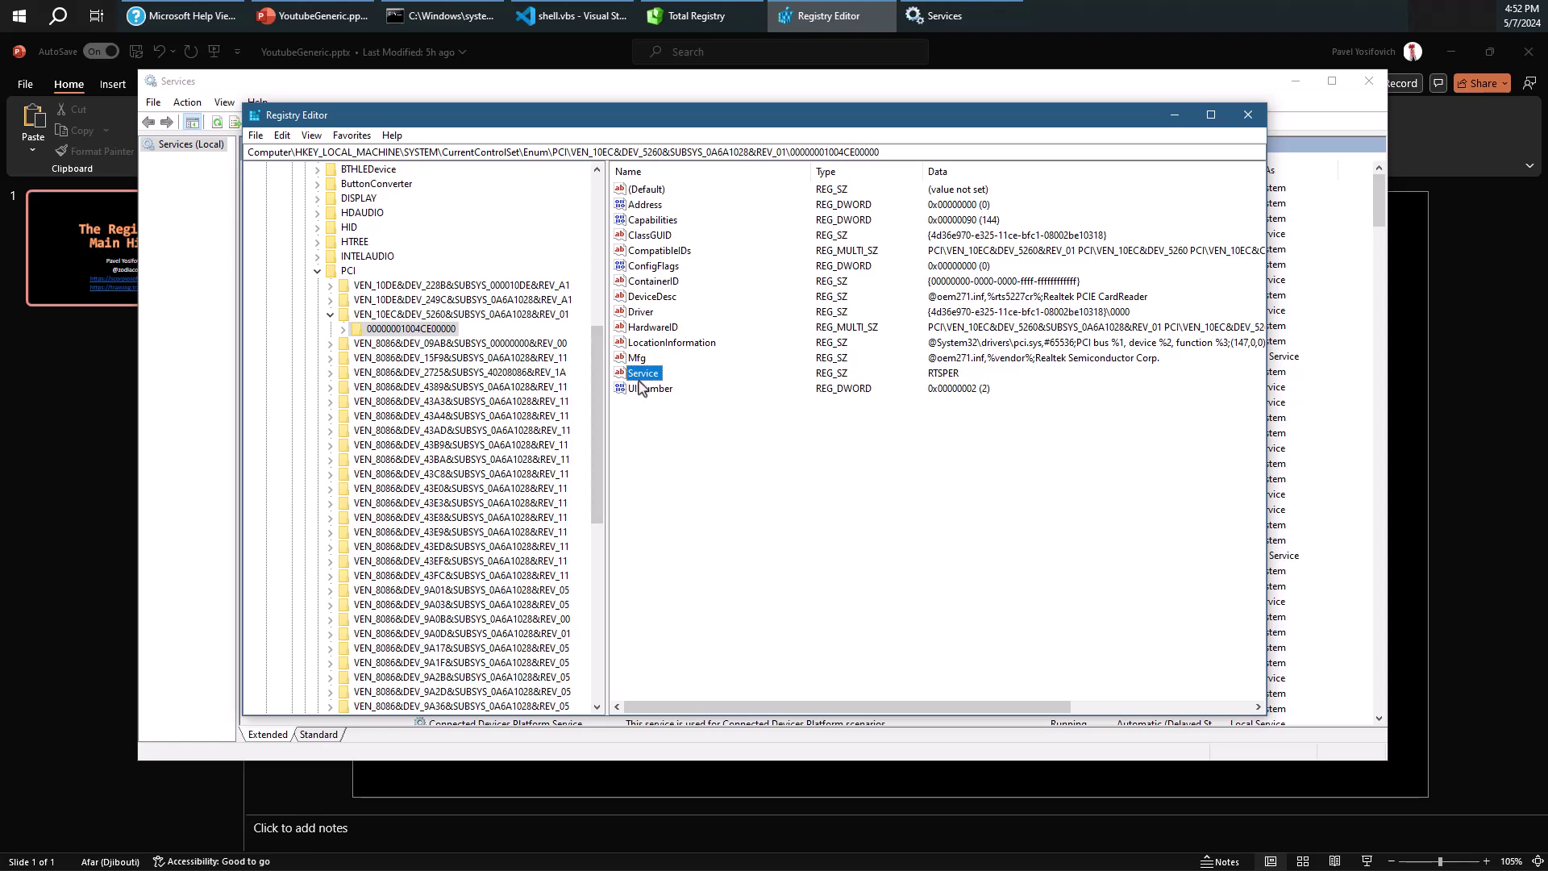
# Collapse the PCI key and its parent Enum key.
pyautogui.click(317, 270)
pyautogui.scroll(8, 306, 314)
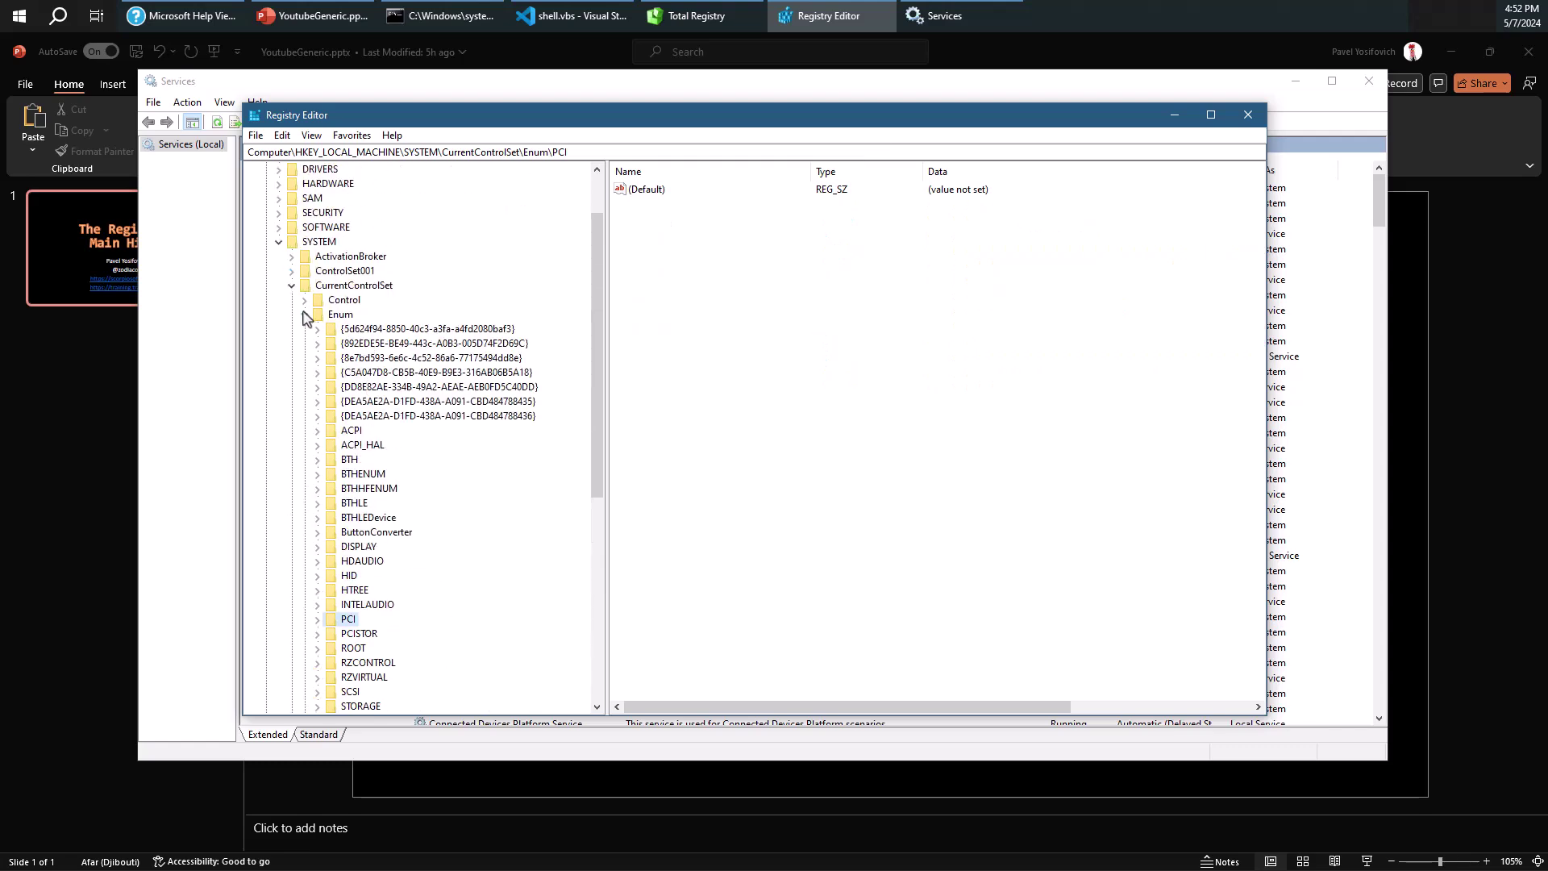
pyautogui.click(305, 316)
# Expand the Control key under CurrentControlSet and view the values of its KernelVelocity subkey.
pyautogui.click(345, 374)
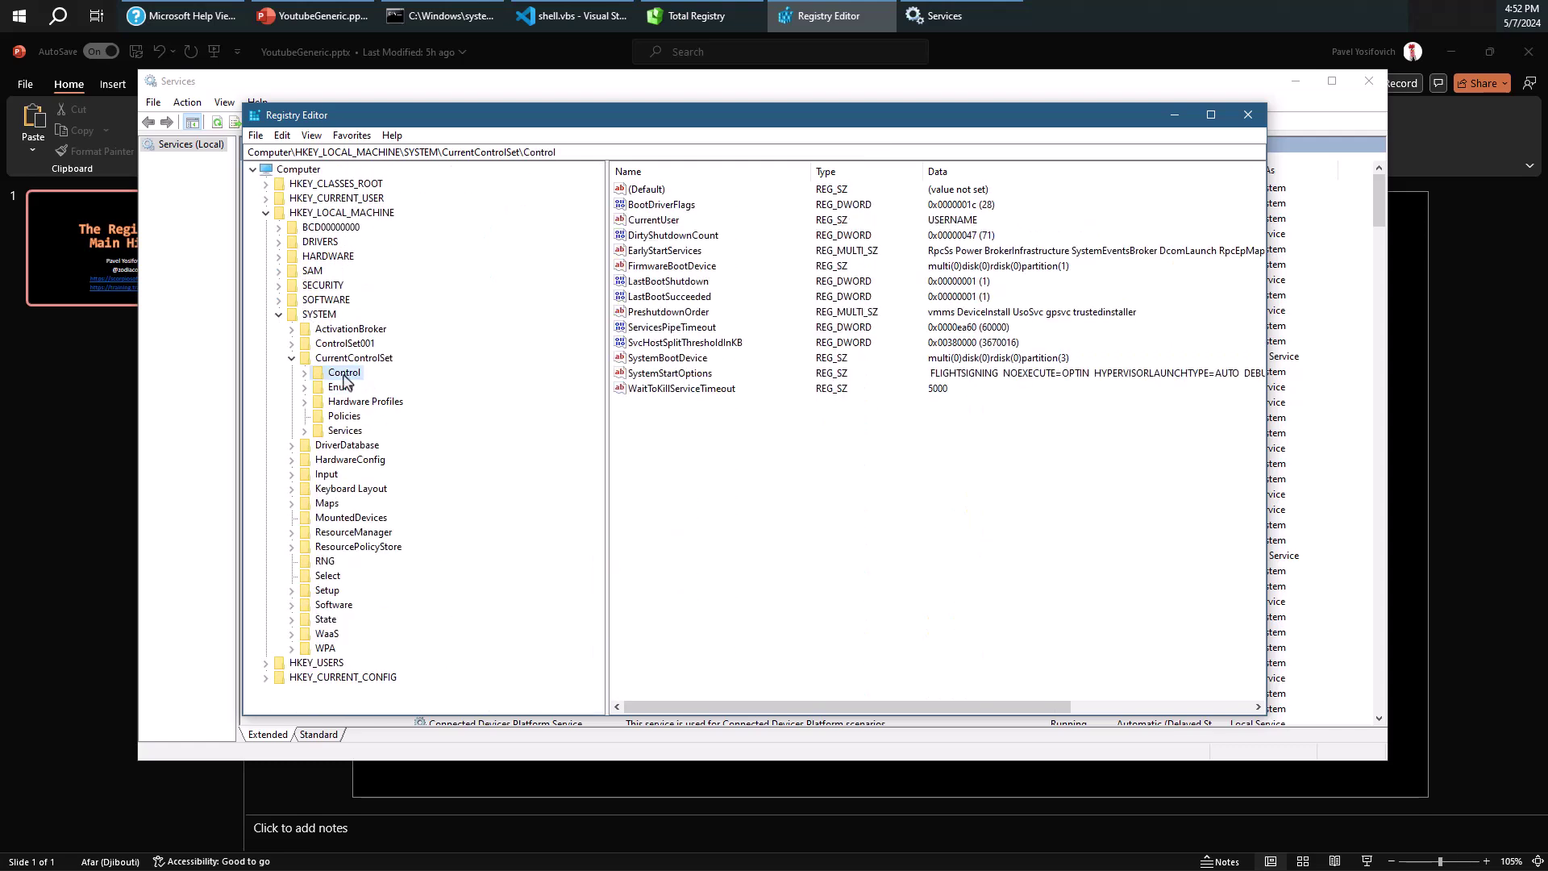
pyautogui.click(304, 375)
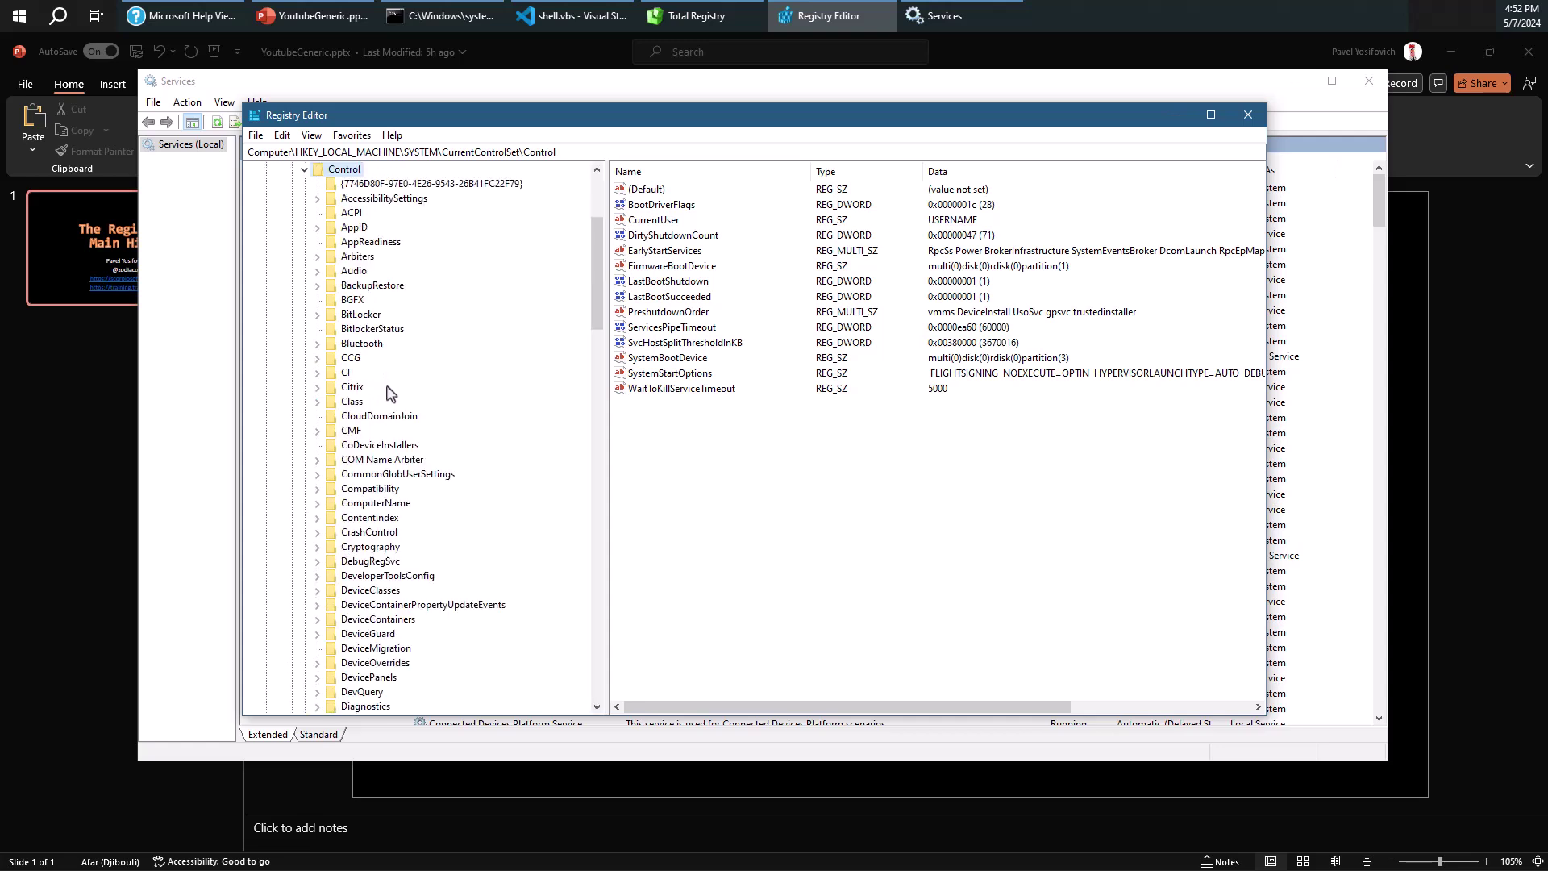
pyautogui.scroll(-12, 387, 393)
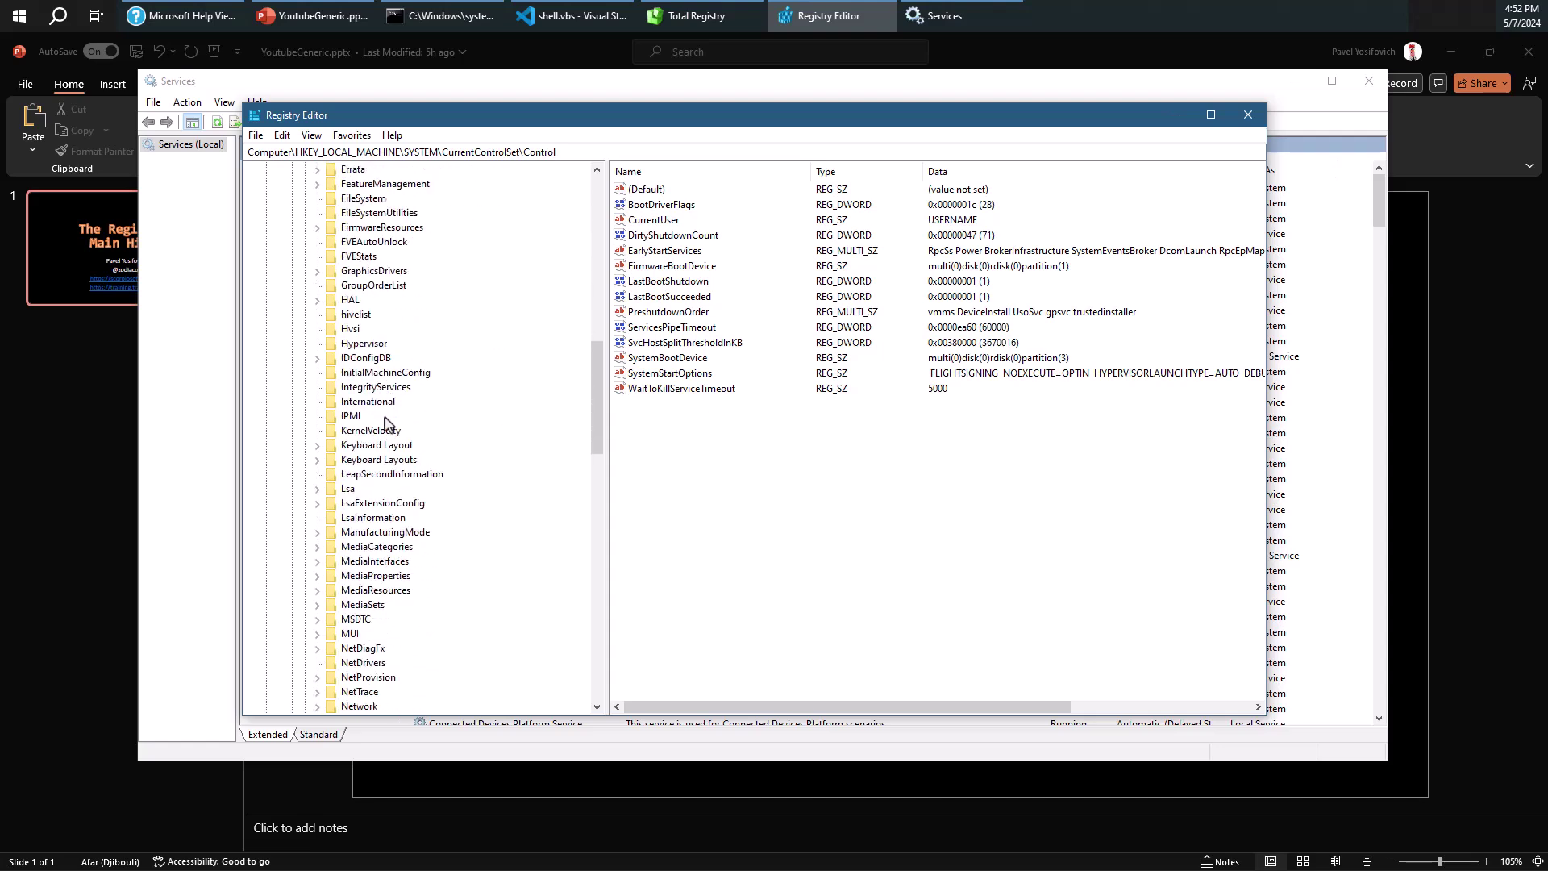
pyautogui.click(395, 432)
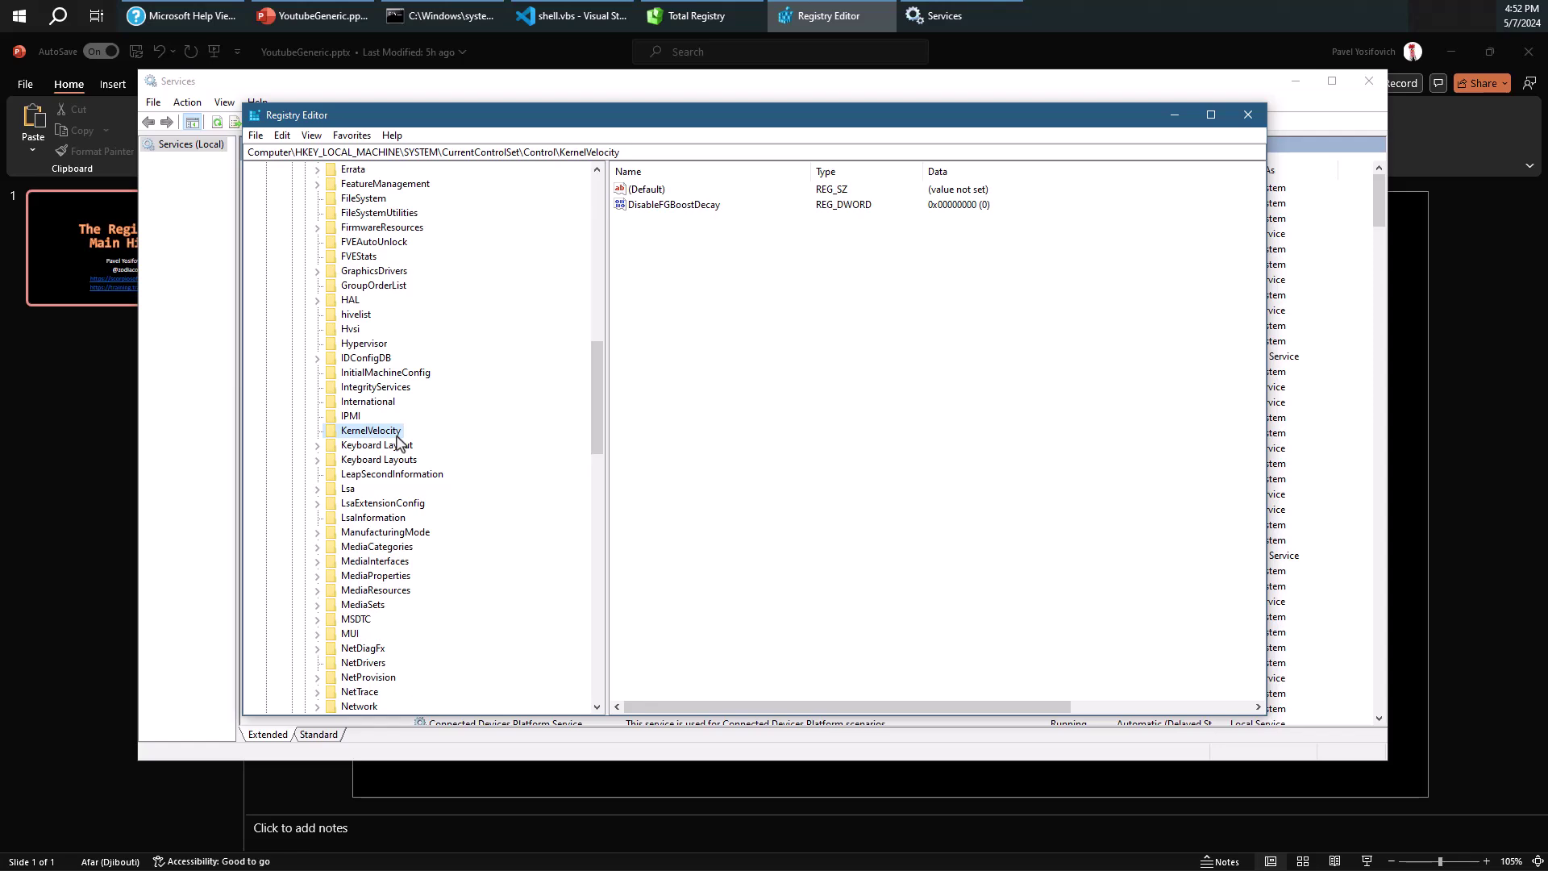
# Expand the Session Manager key under Control and view the values of its KnownDLLs subkey.
pyautogui.scroll(-10, 397, 442)
pyautogui.click(397, 442)
pyautogui.press('Right')
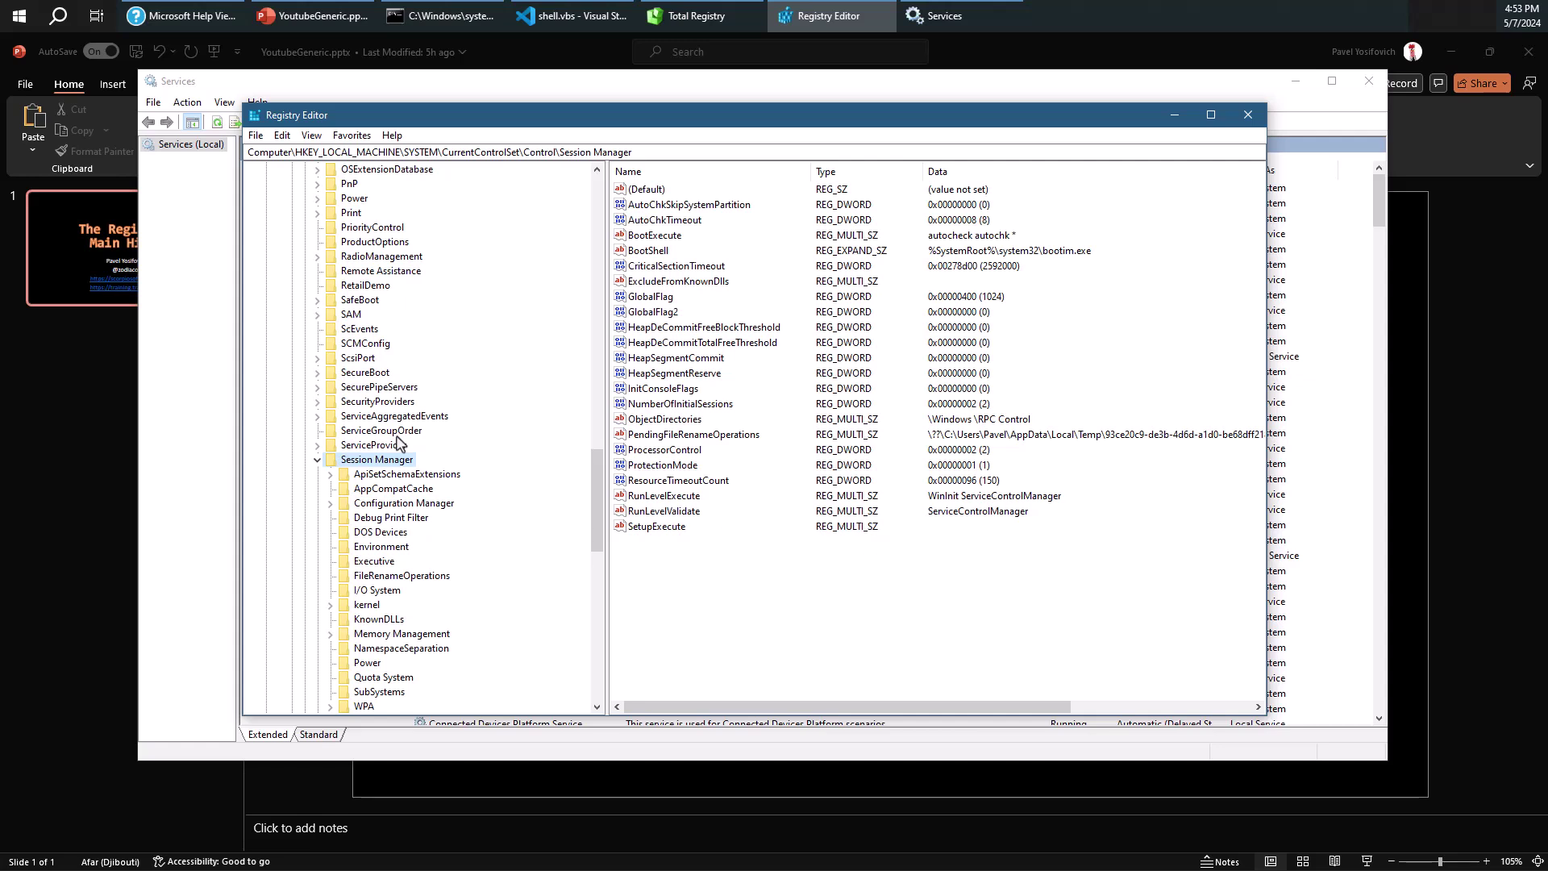
pyautogui.click(389, 620)
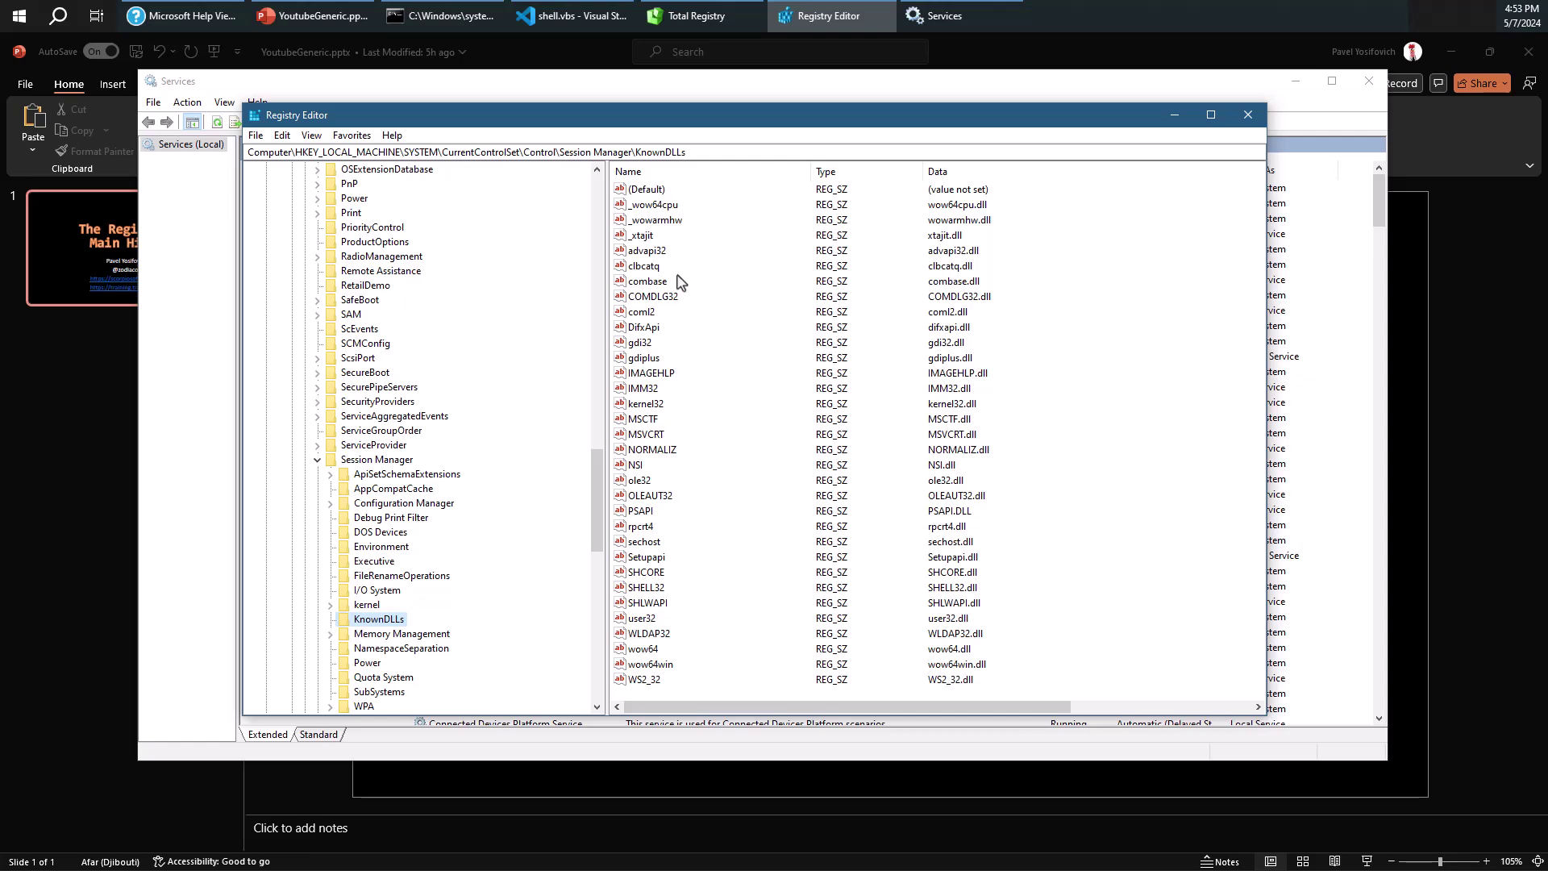
pyautogui.hscroll(3, 659, 319)
pyautogui.hscroll(-3, 666, 324)
pyautogui.click(664, 282)
pyautogui.click(666, 298)
# Collapse the CurrentControlSet key and compare it with the neighbouring ControlSet001 key under SYSTEM.
pyautogui.scroll(20, 416, 454)
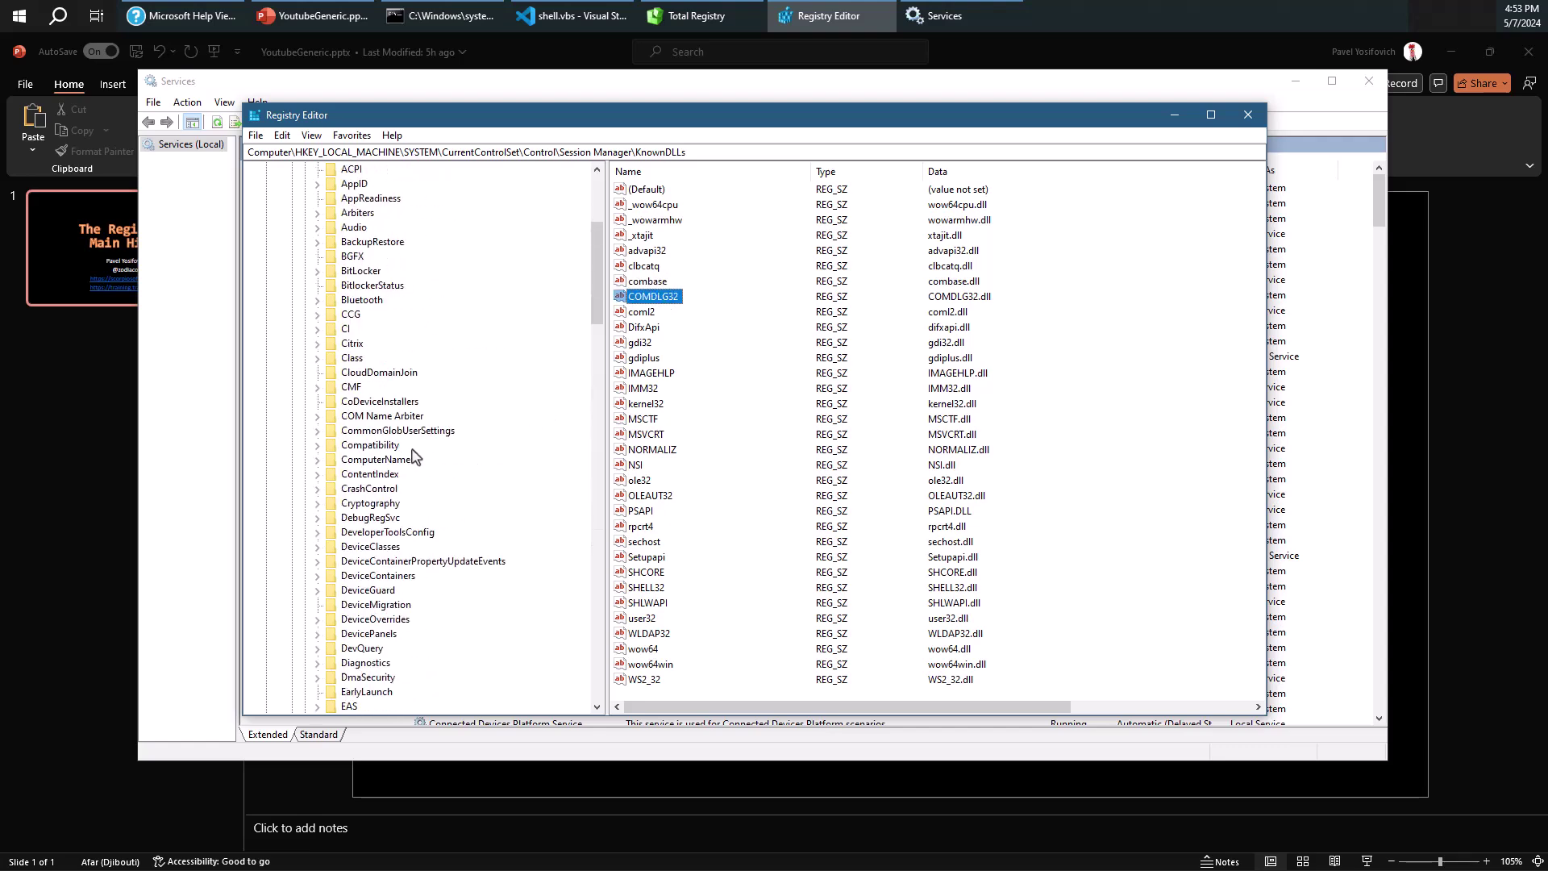
pyautogui.scroll(8, 415, 454)
pyautogui.click(349, 359)
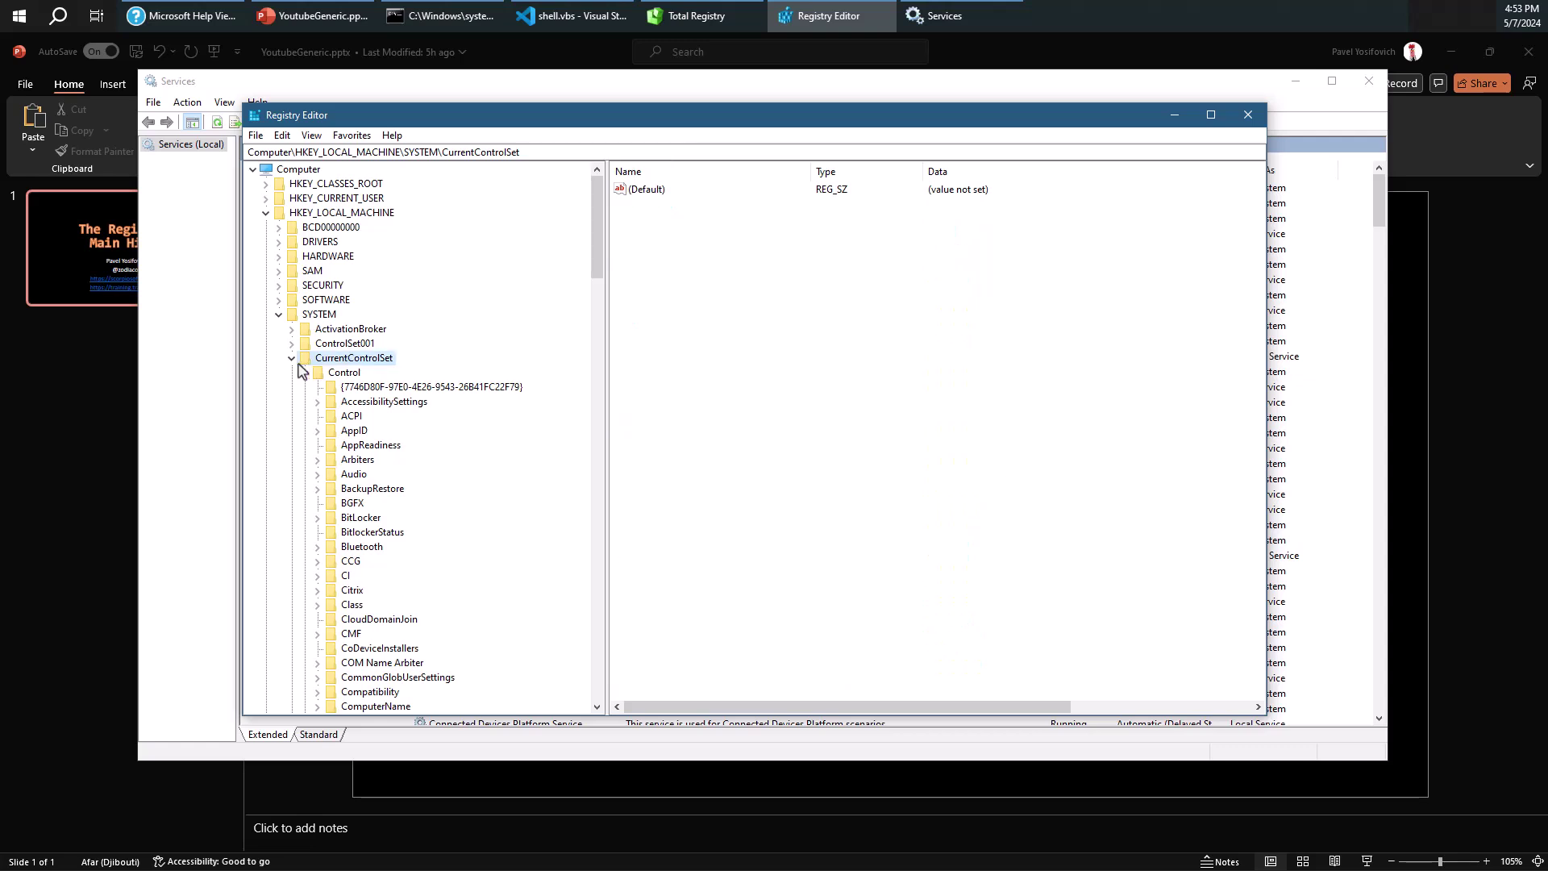
pyautogui.click(292, 359)
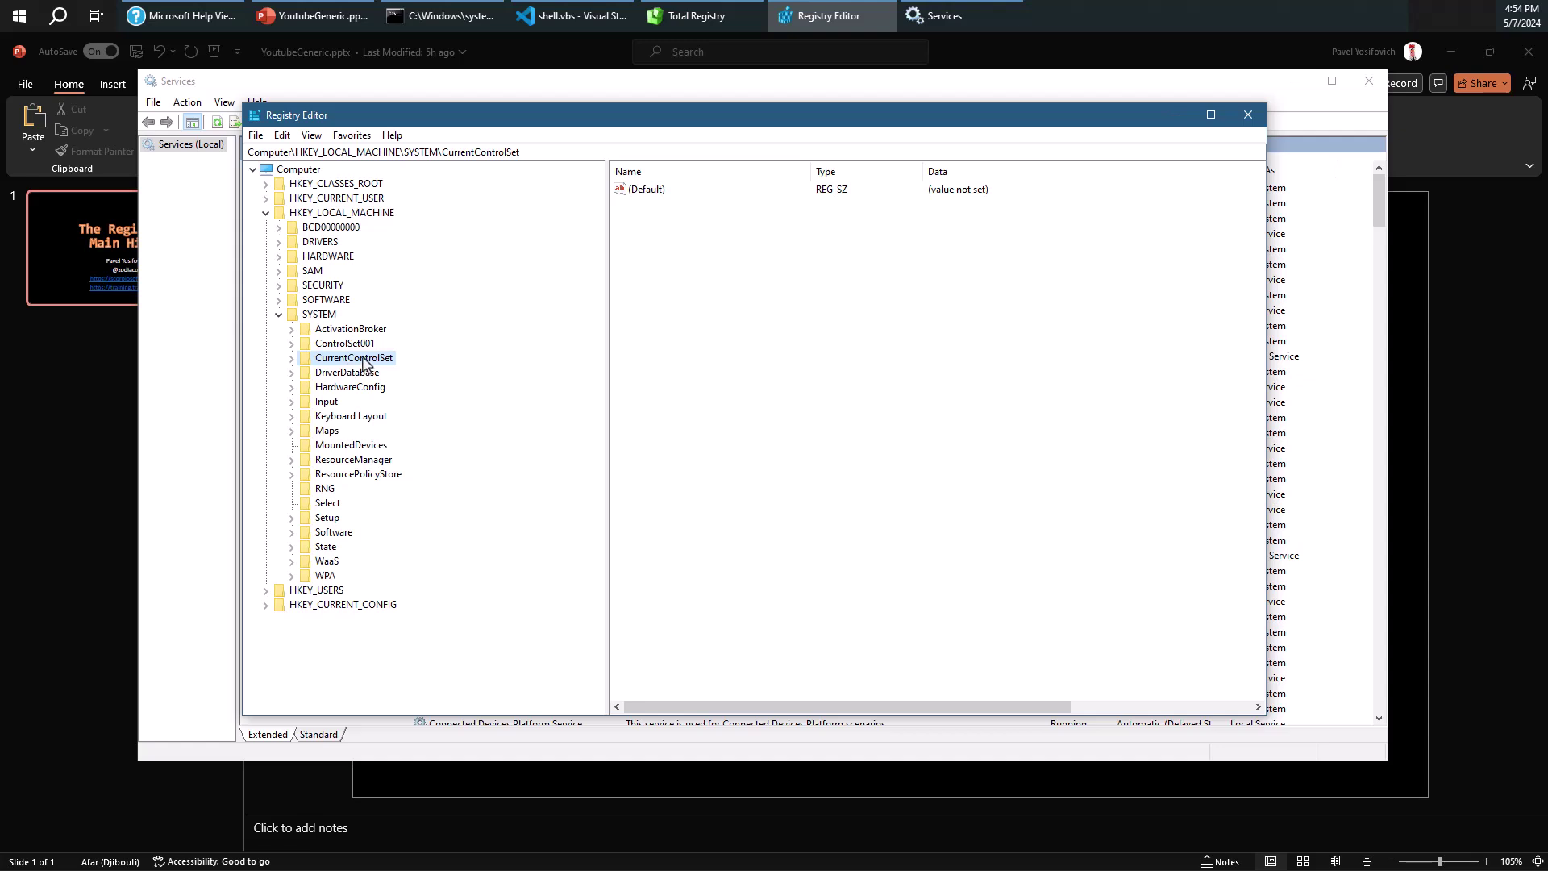
pyautogui.click(367, 346)
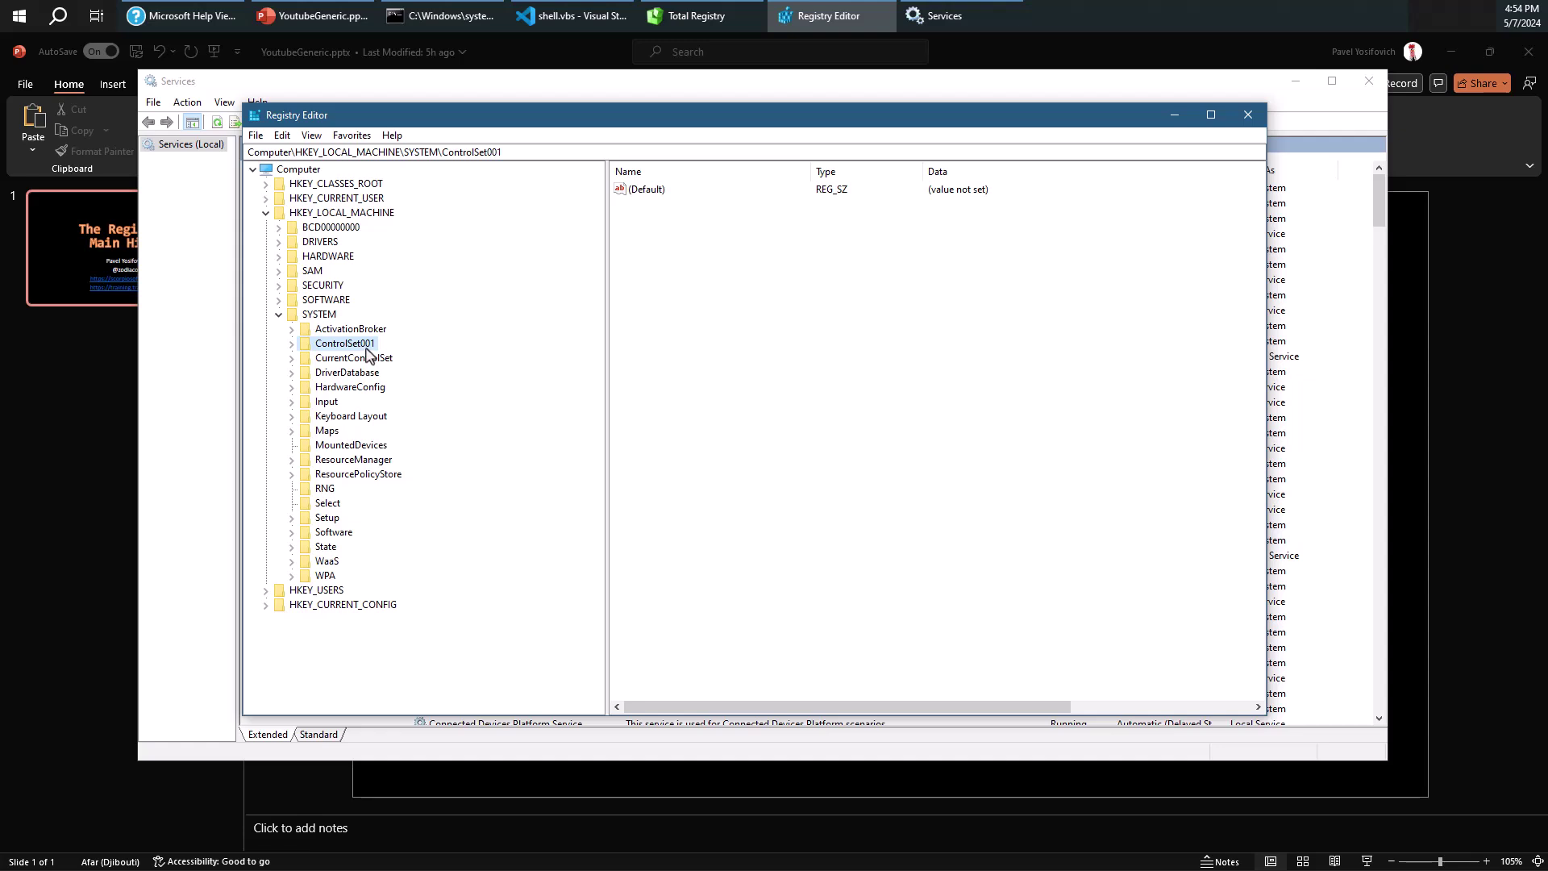
pyautogui.click(363, 361)
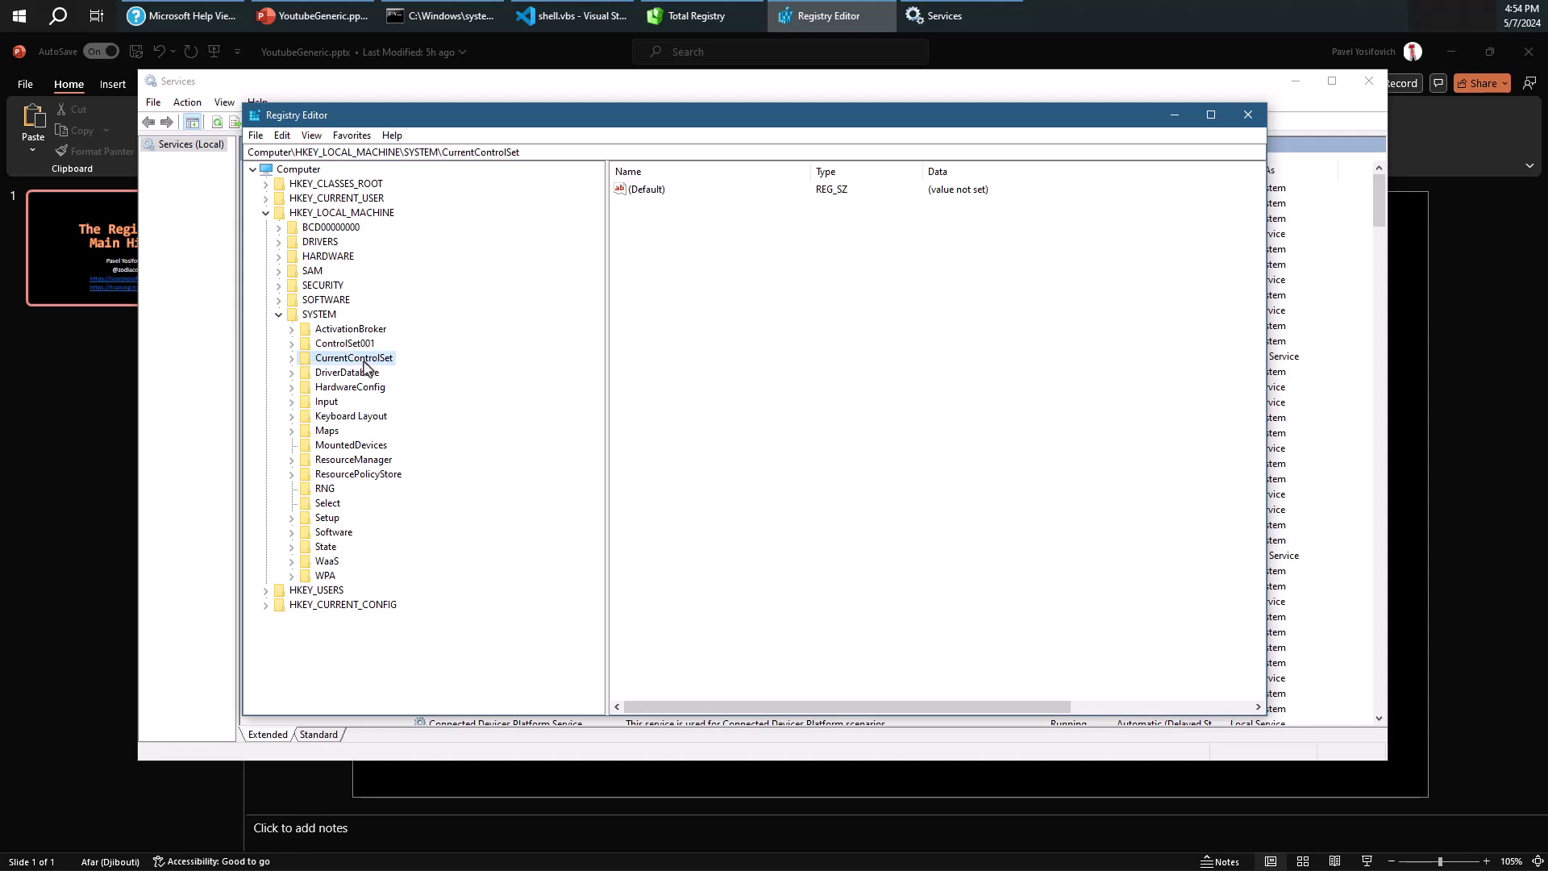
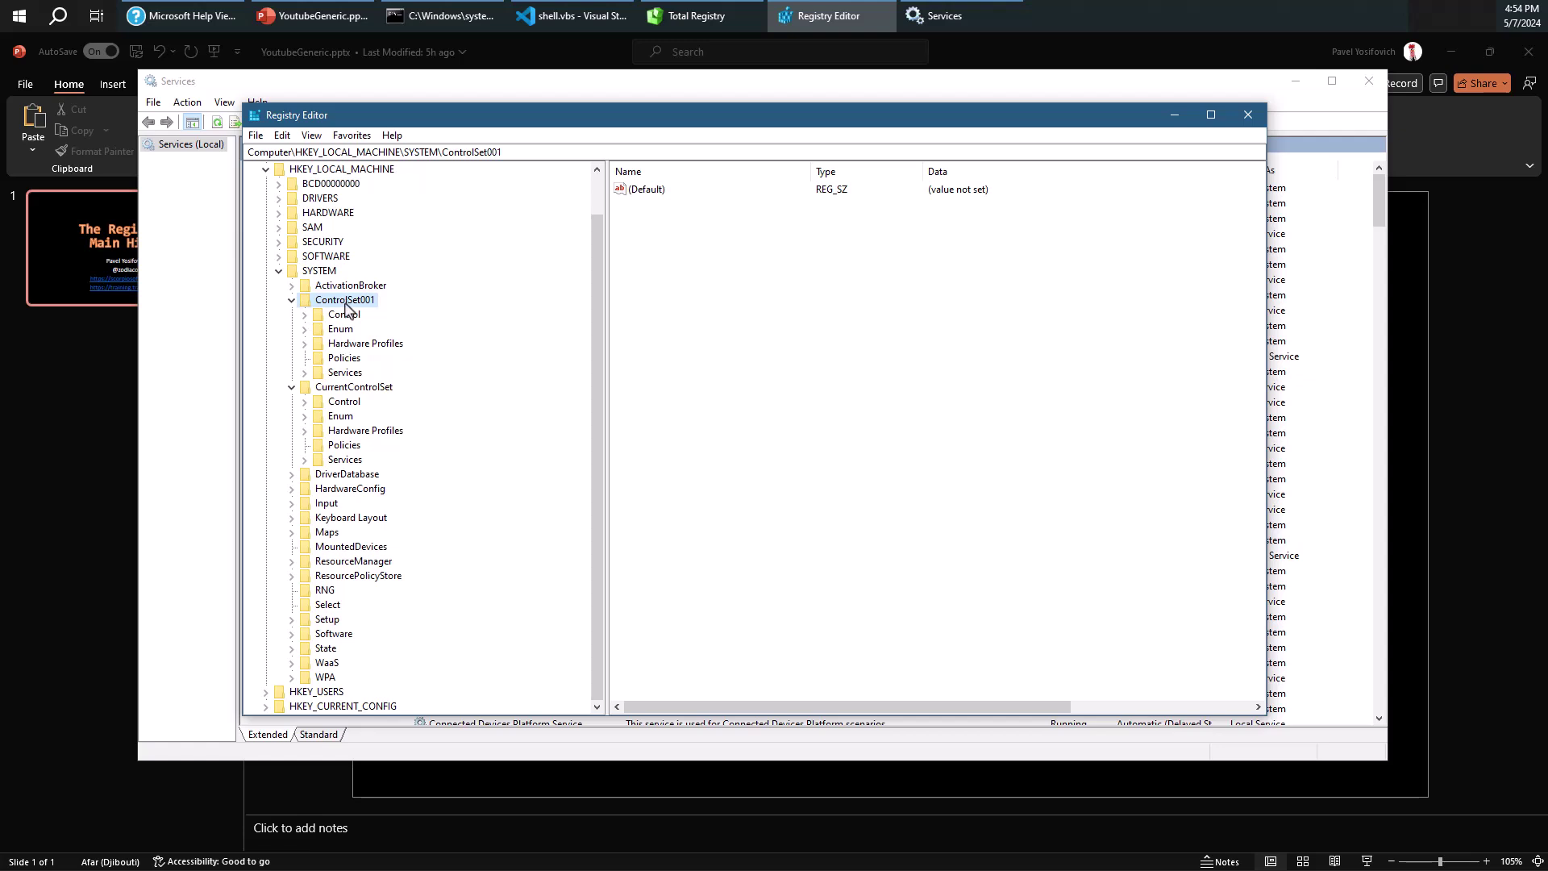
# Switch to Total Registry and expand HKEY_LOCAL_MACHINE down to the subkeys of SYSTEM.
pyautogui.click(686, 15)
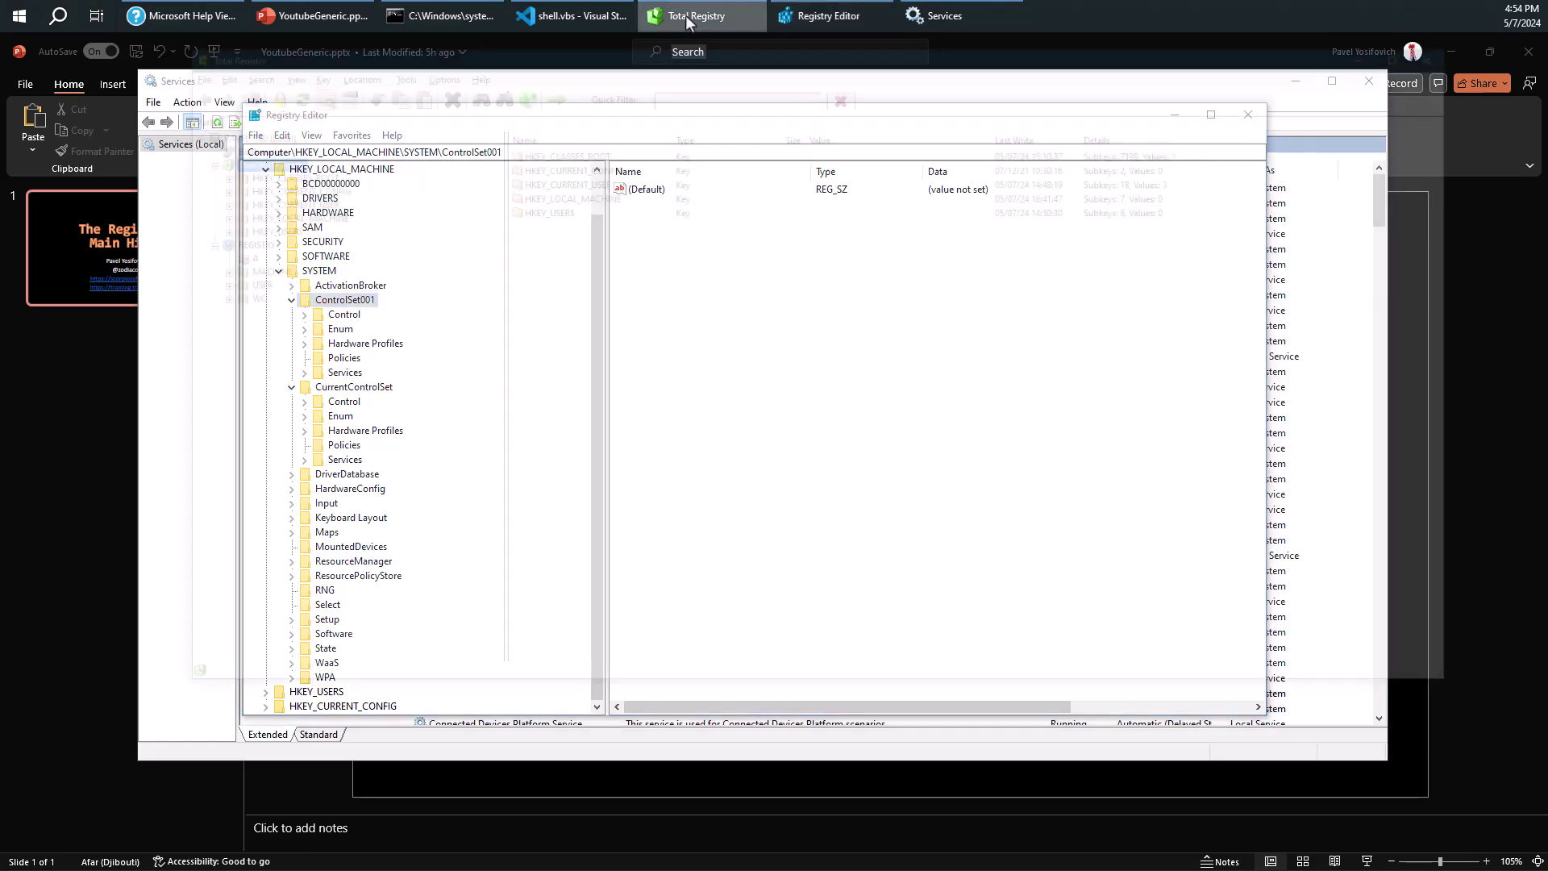
pyautogui.moveTo(531, 84); pyautogui.dragTo(573, 132)
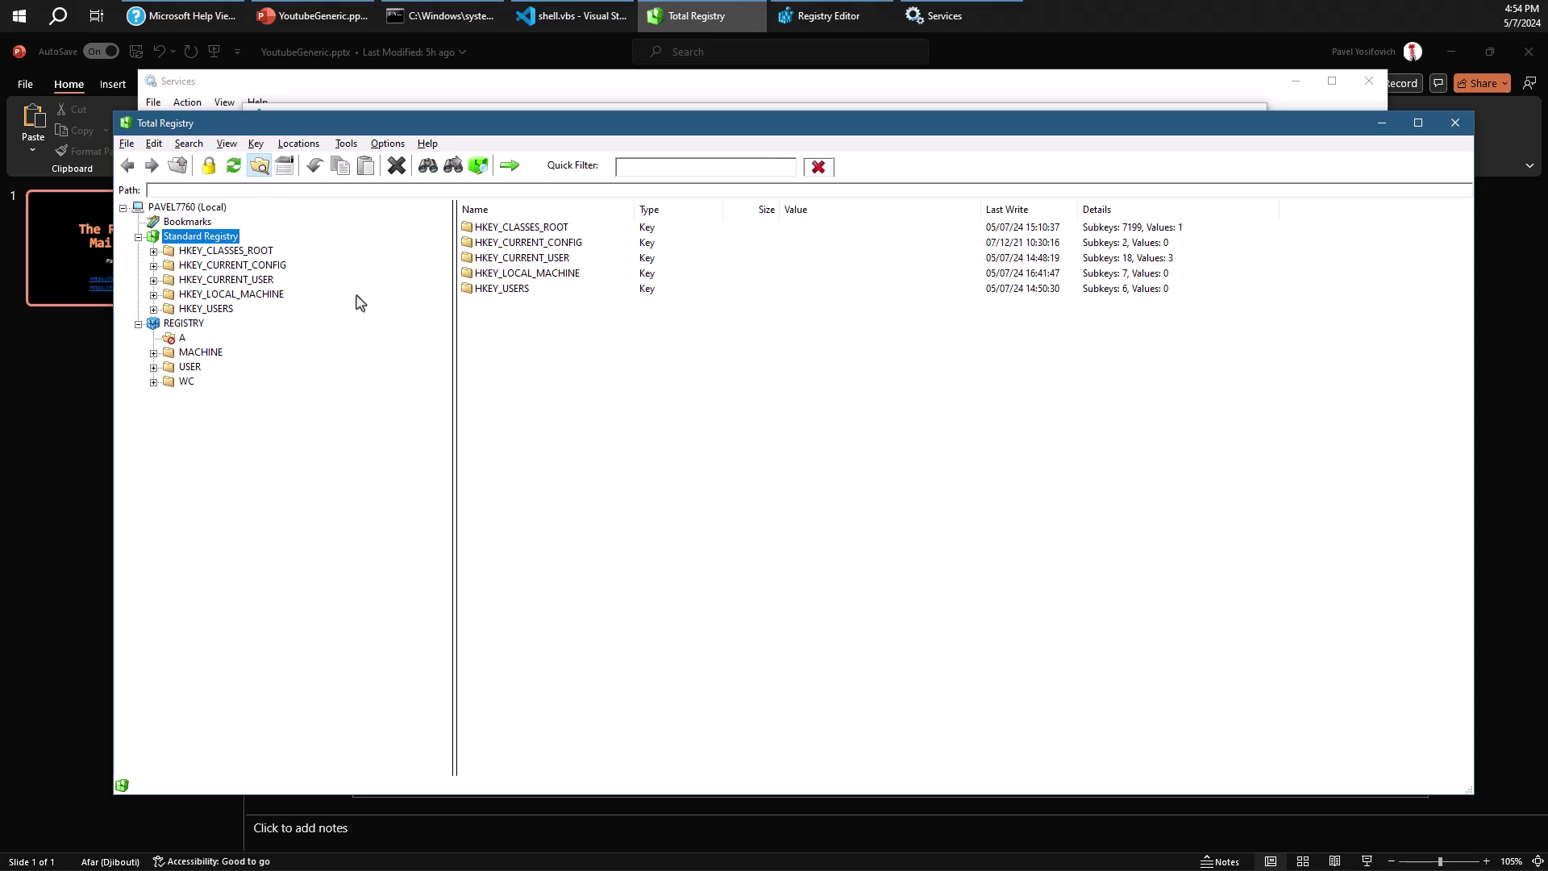
pyautogui.click(219, 295)
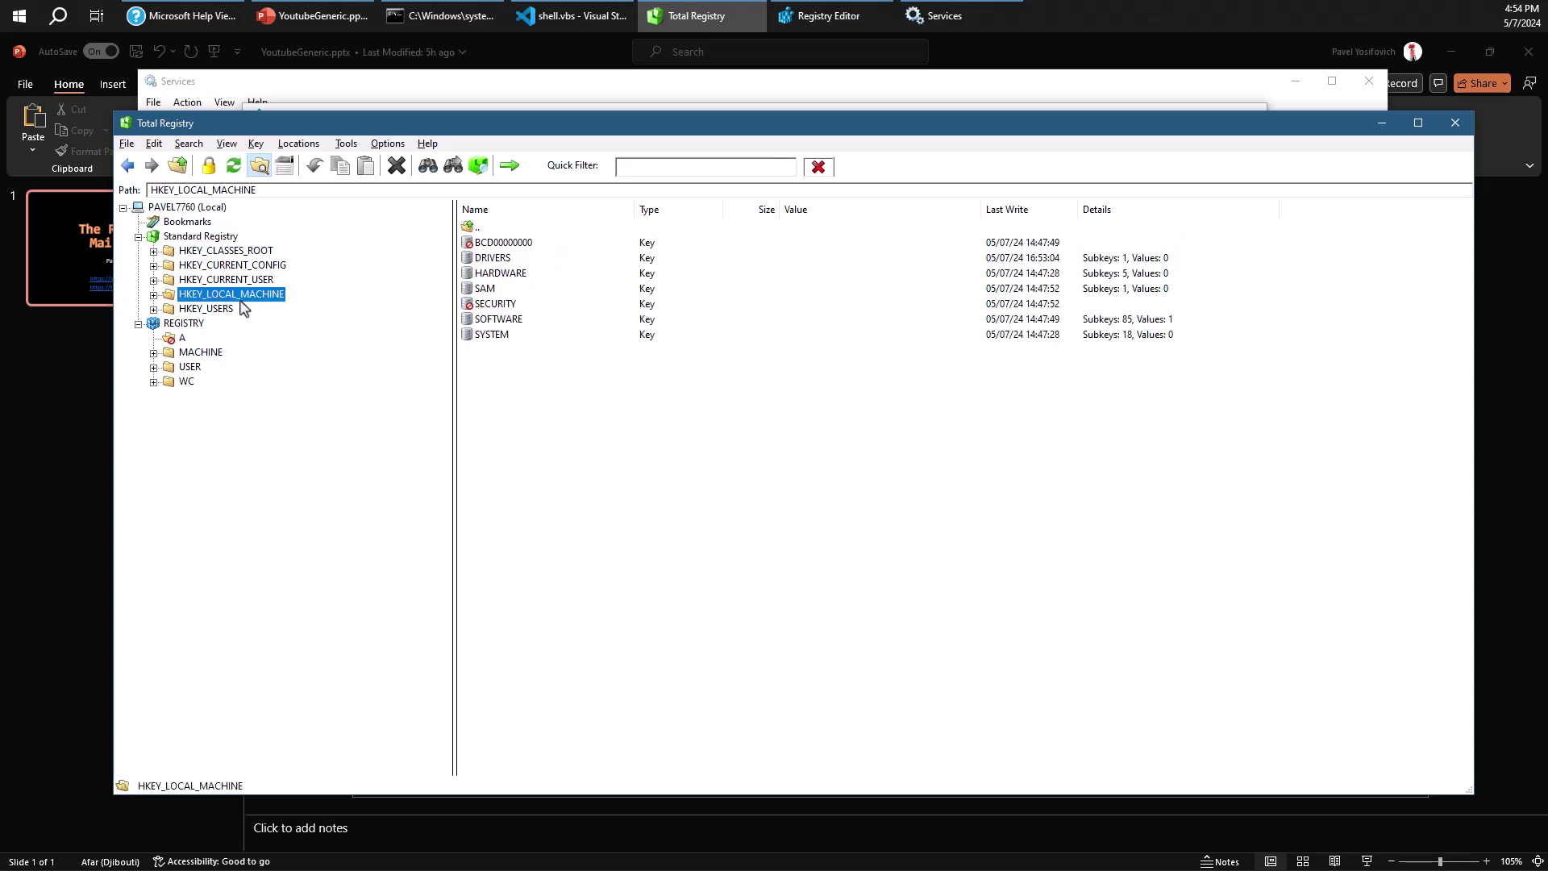
pyautogui.click(153, 295)
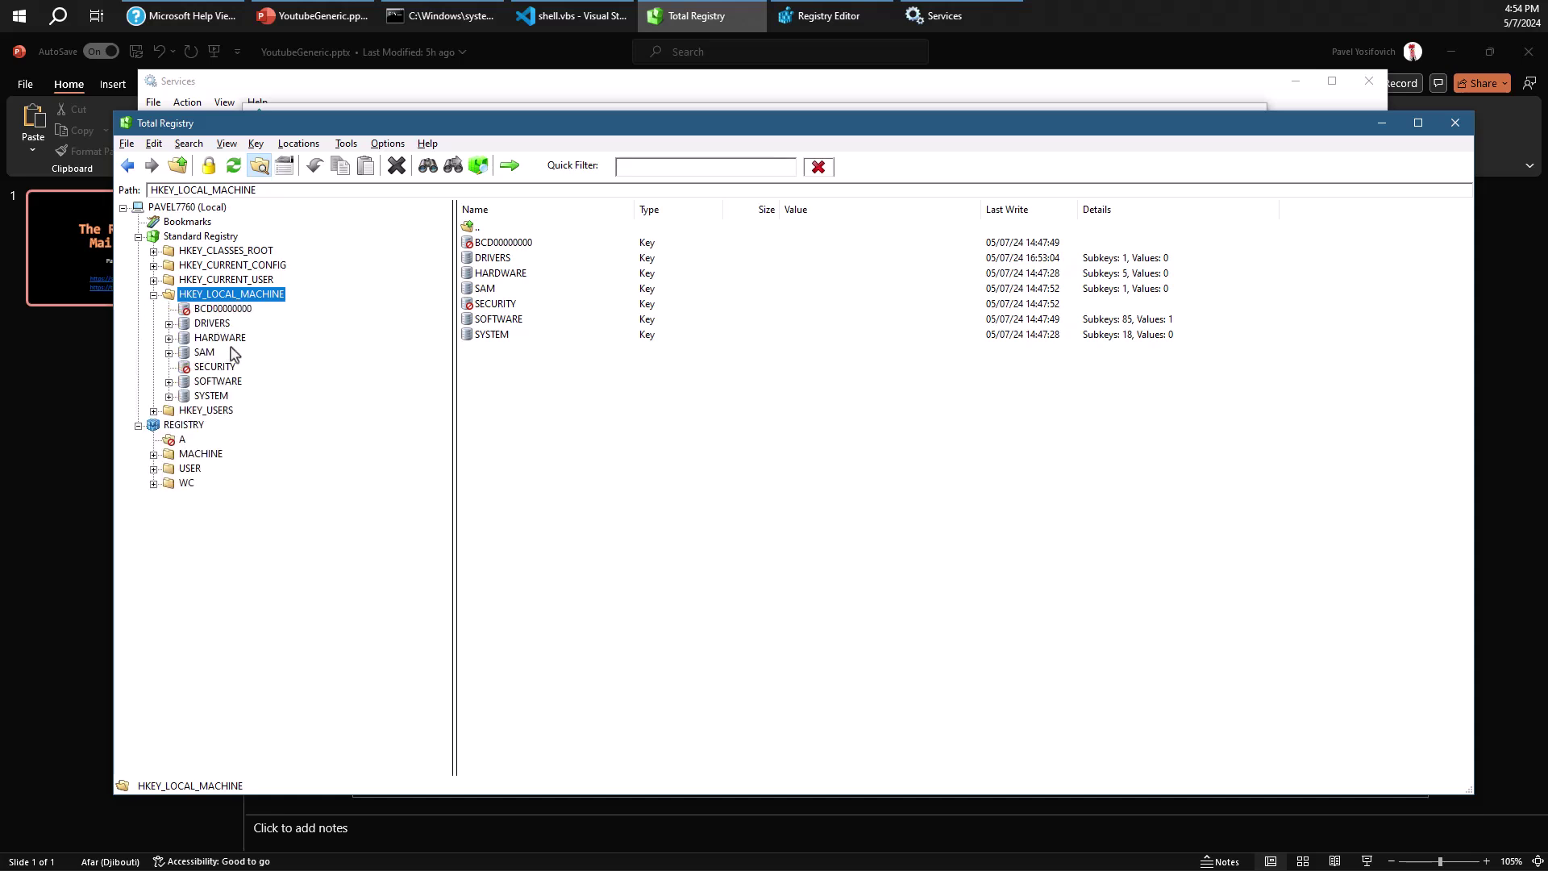
pyautogui.click(170, 397)
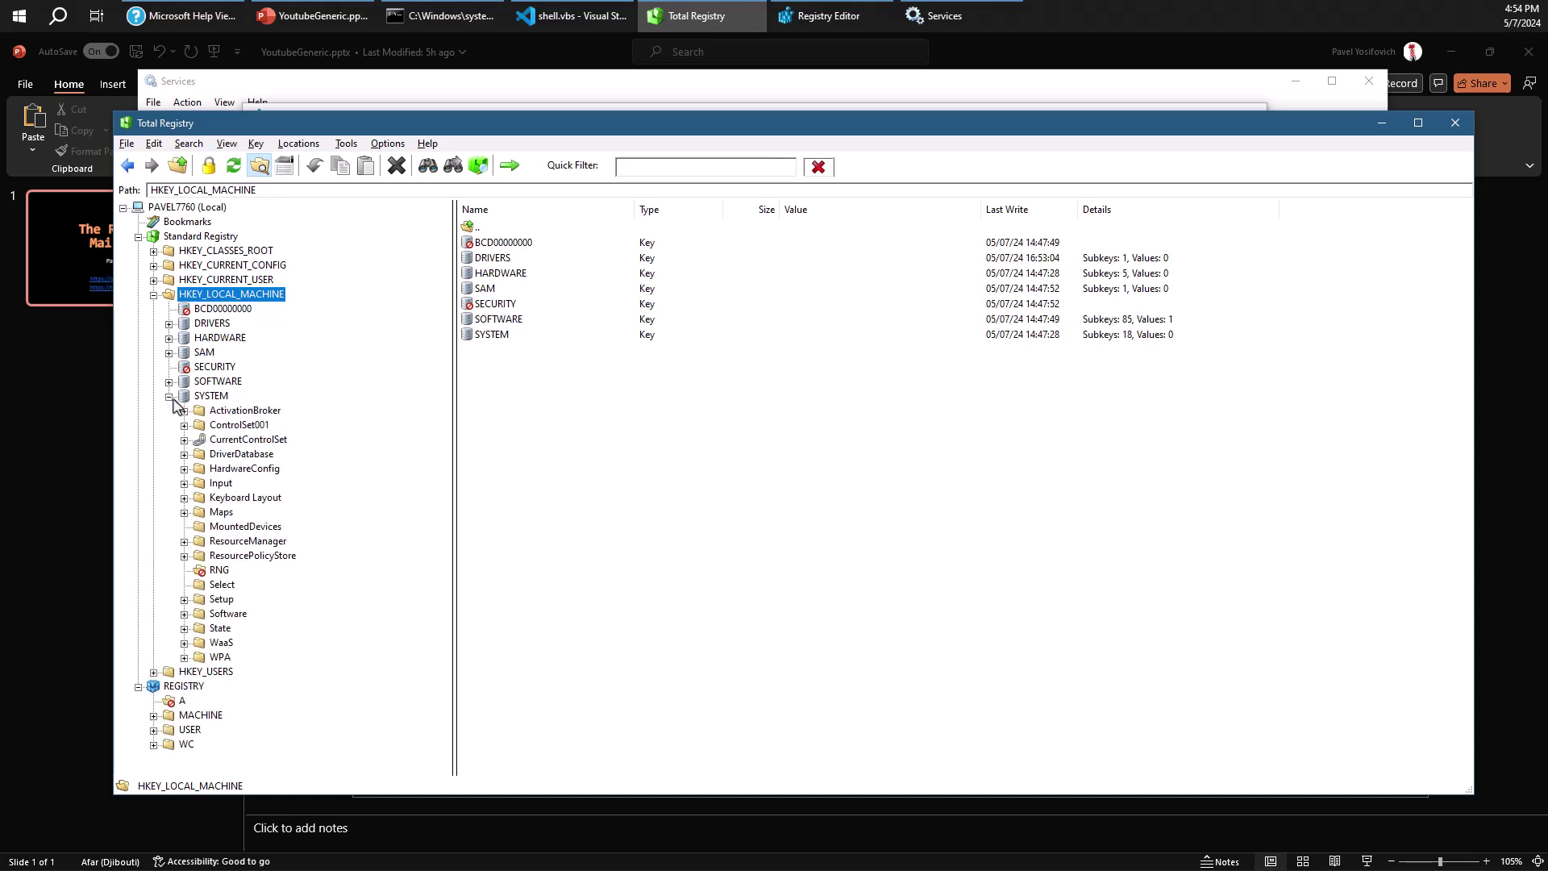
# Inspect the SymbolicLinkName value and the subkeys of CurrentControlSet under SYSTEM.
pyautogui.click(273, 443)
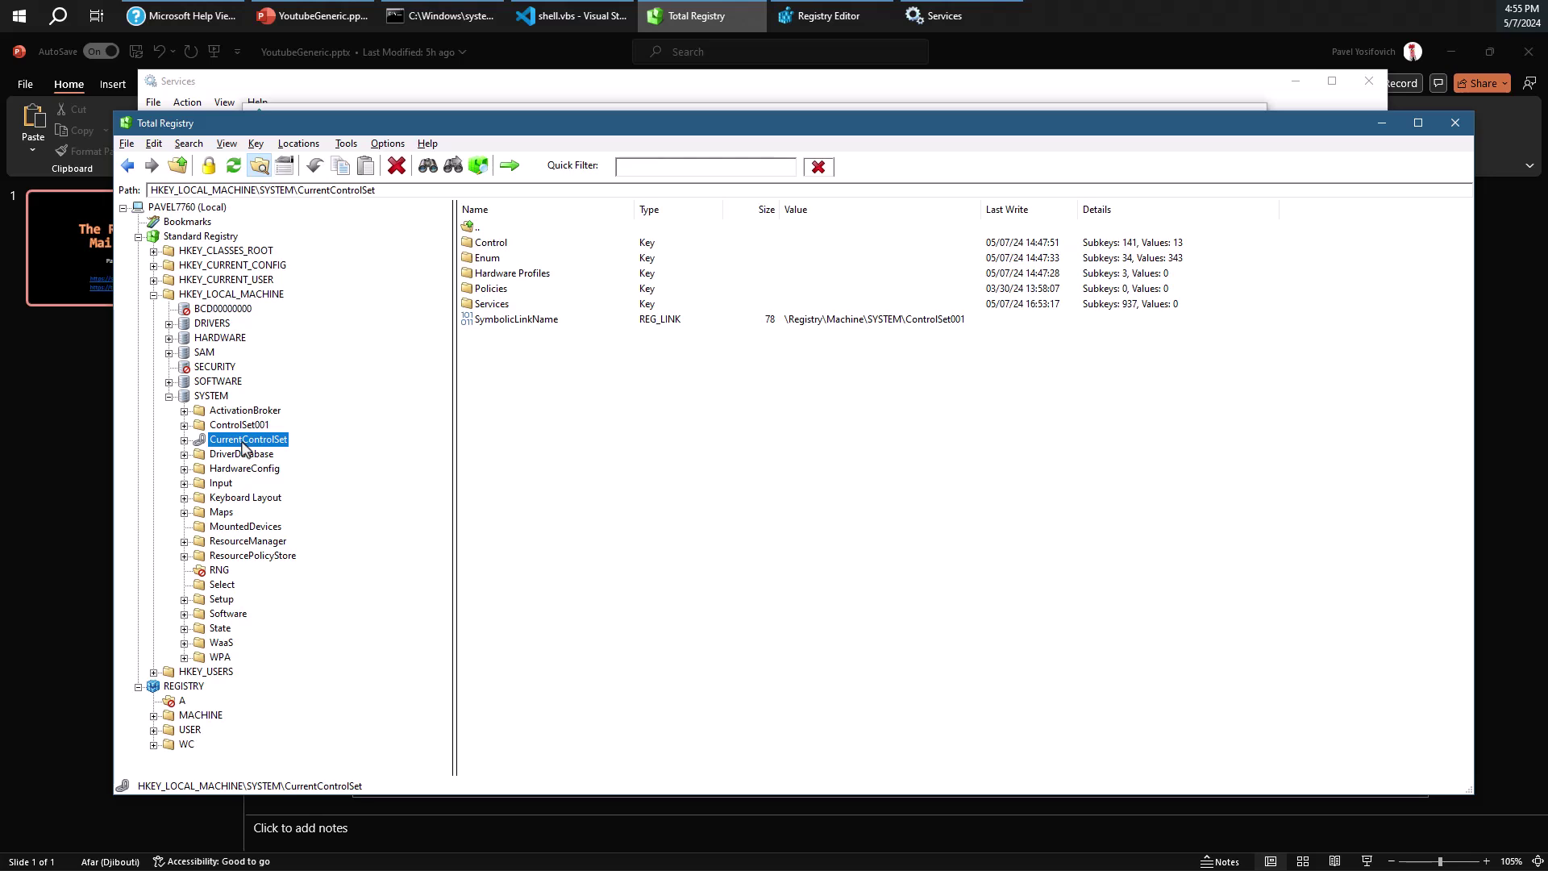
pyautogui.click(497, 321)
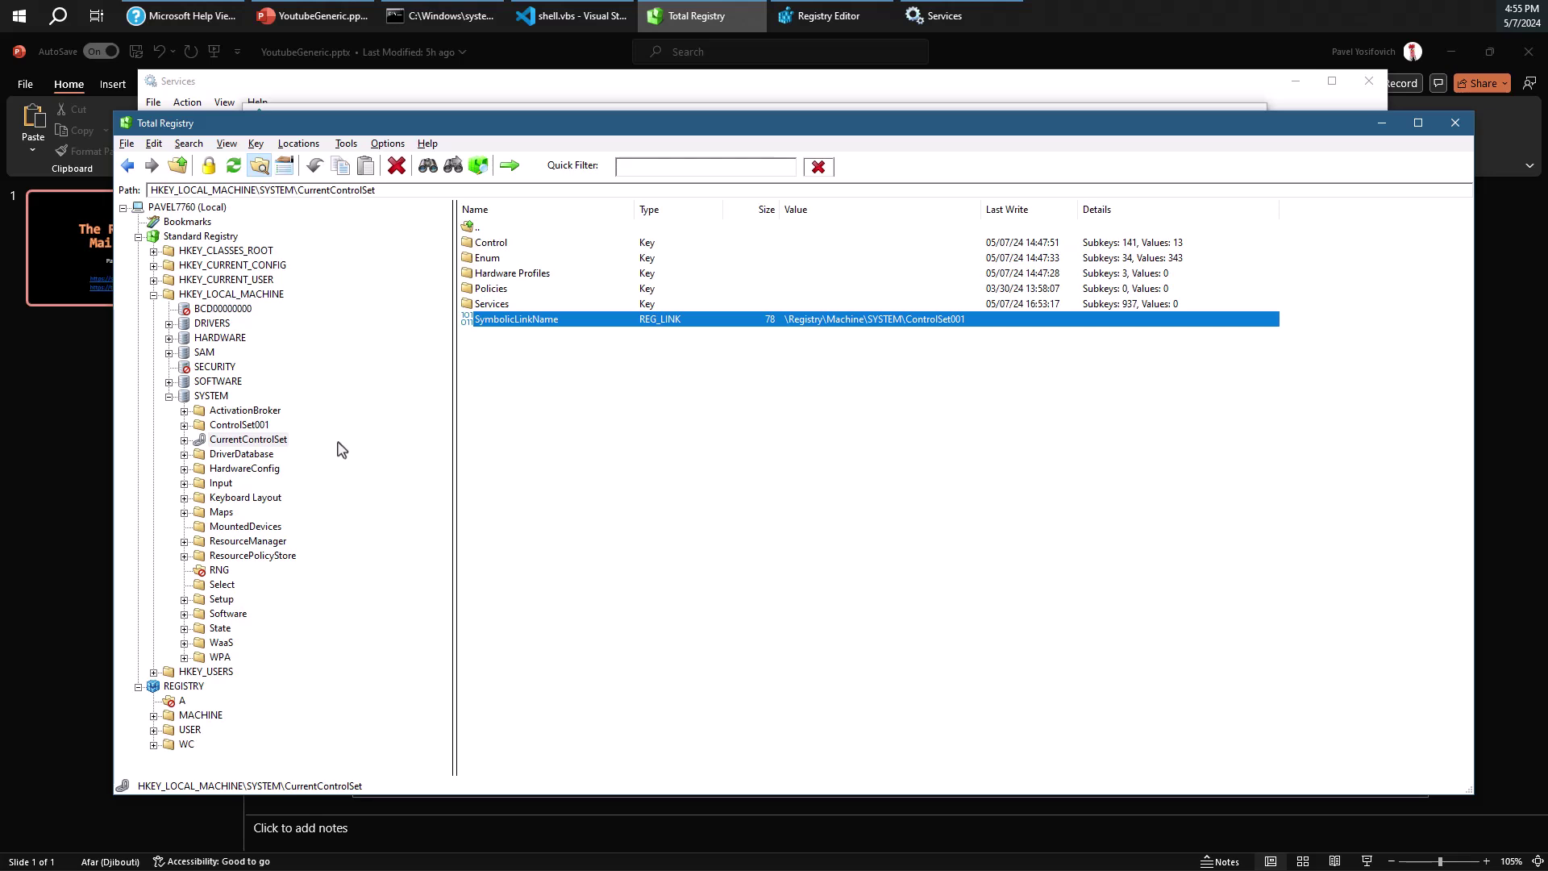
pyautogui.click(184, 440)
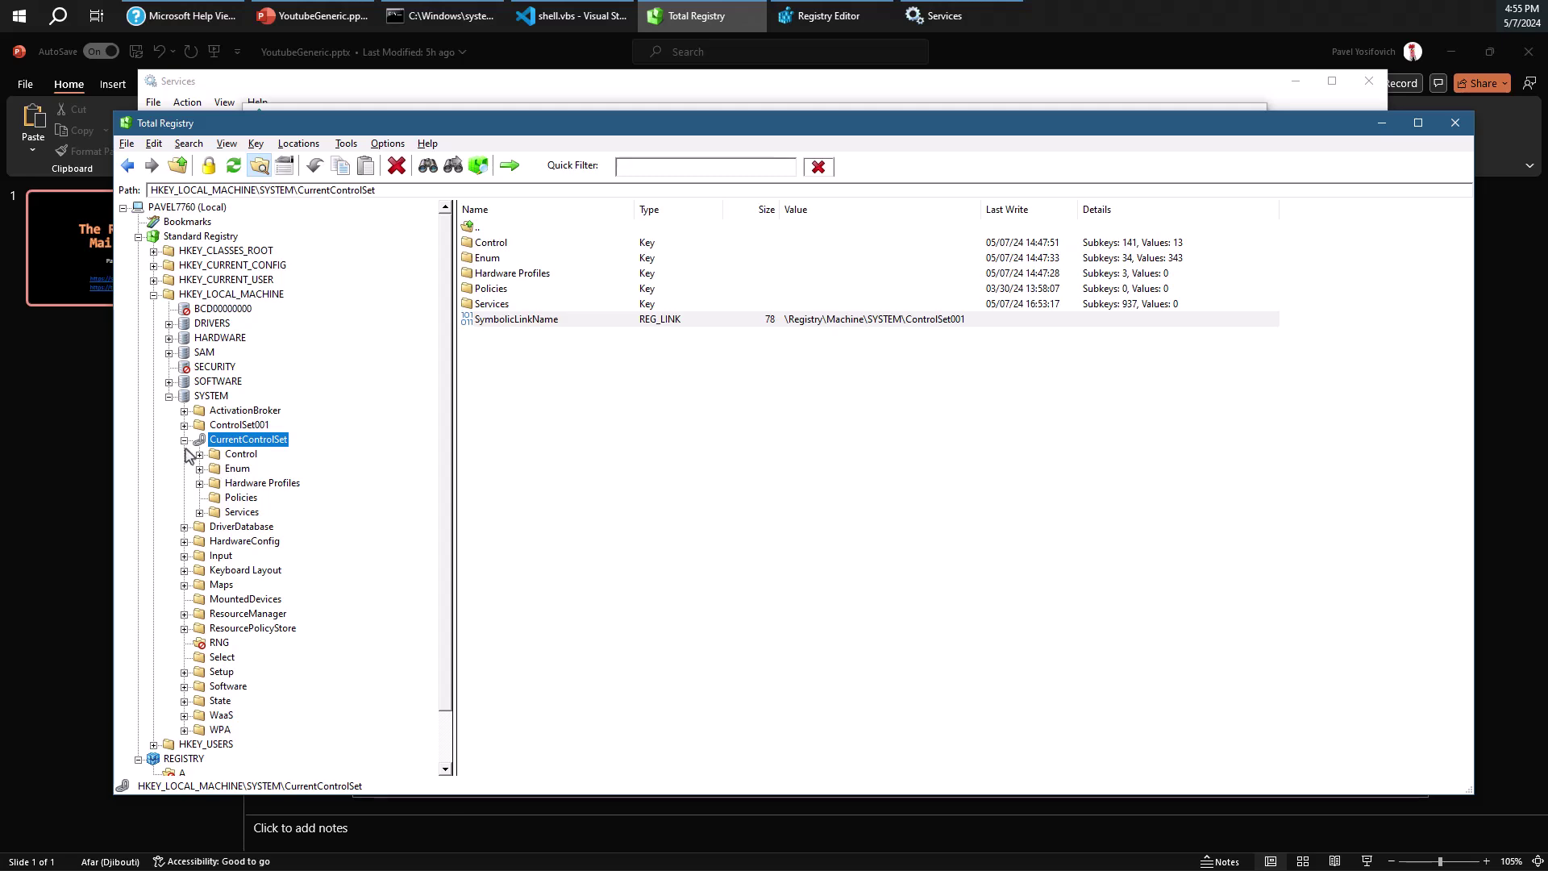
pyautogui.click(184, 440)
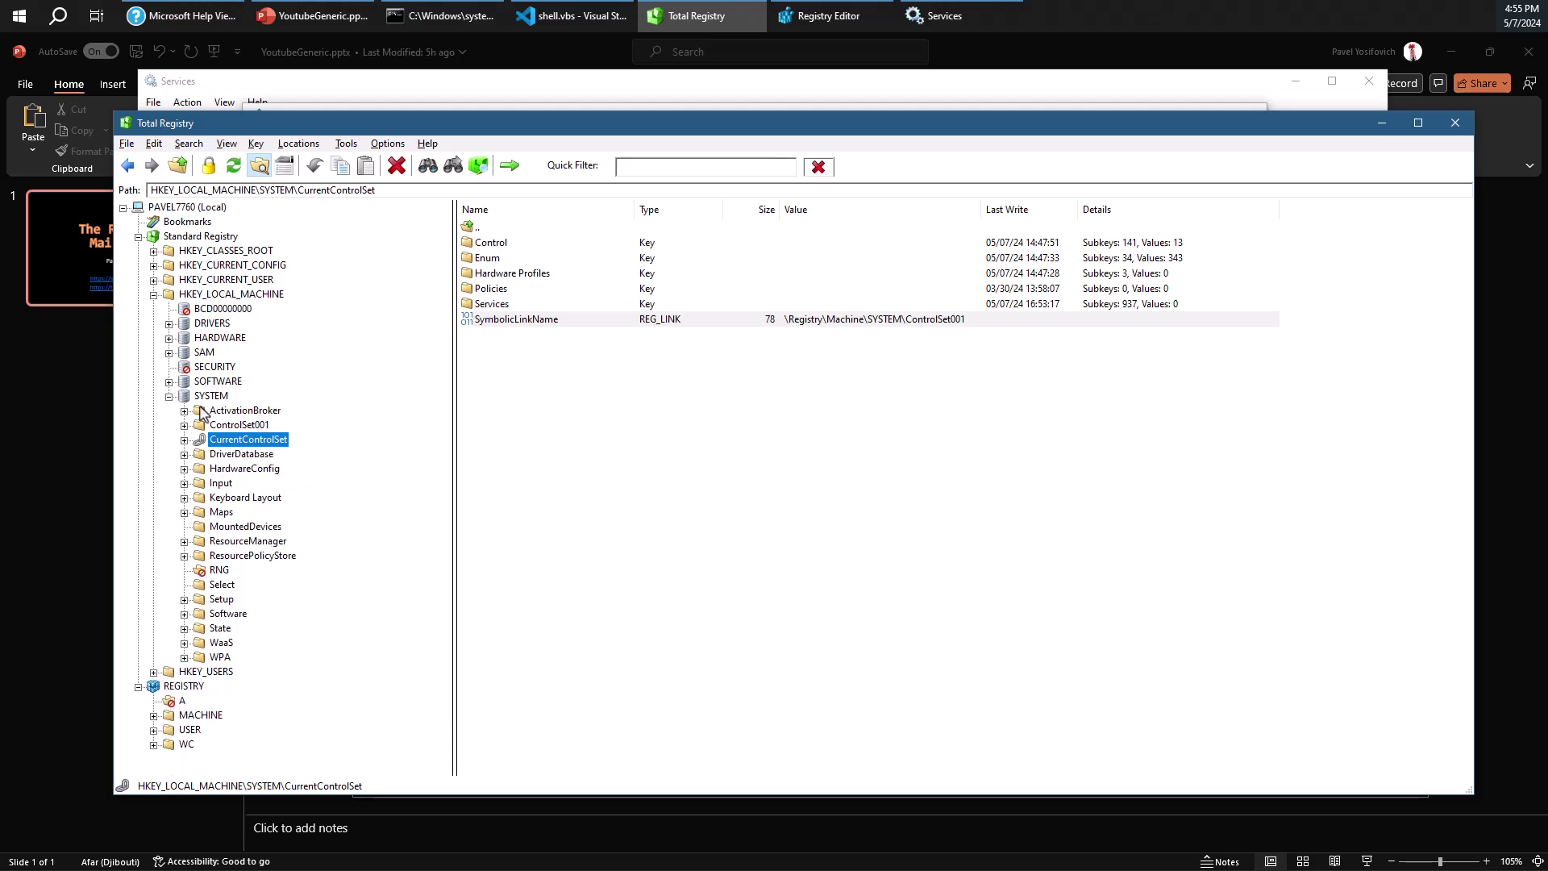
# Collapse the SYSTEM key and expand the Microsoft key under HKEY_LOCAL_MACHINE\SOFTWARE.
pyautogui.click(169, 396)
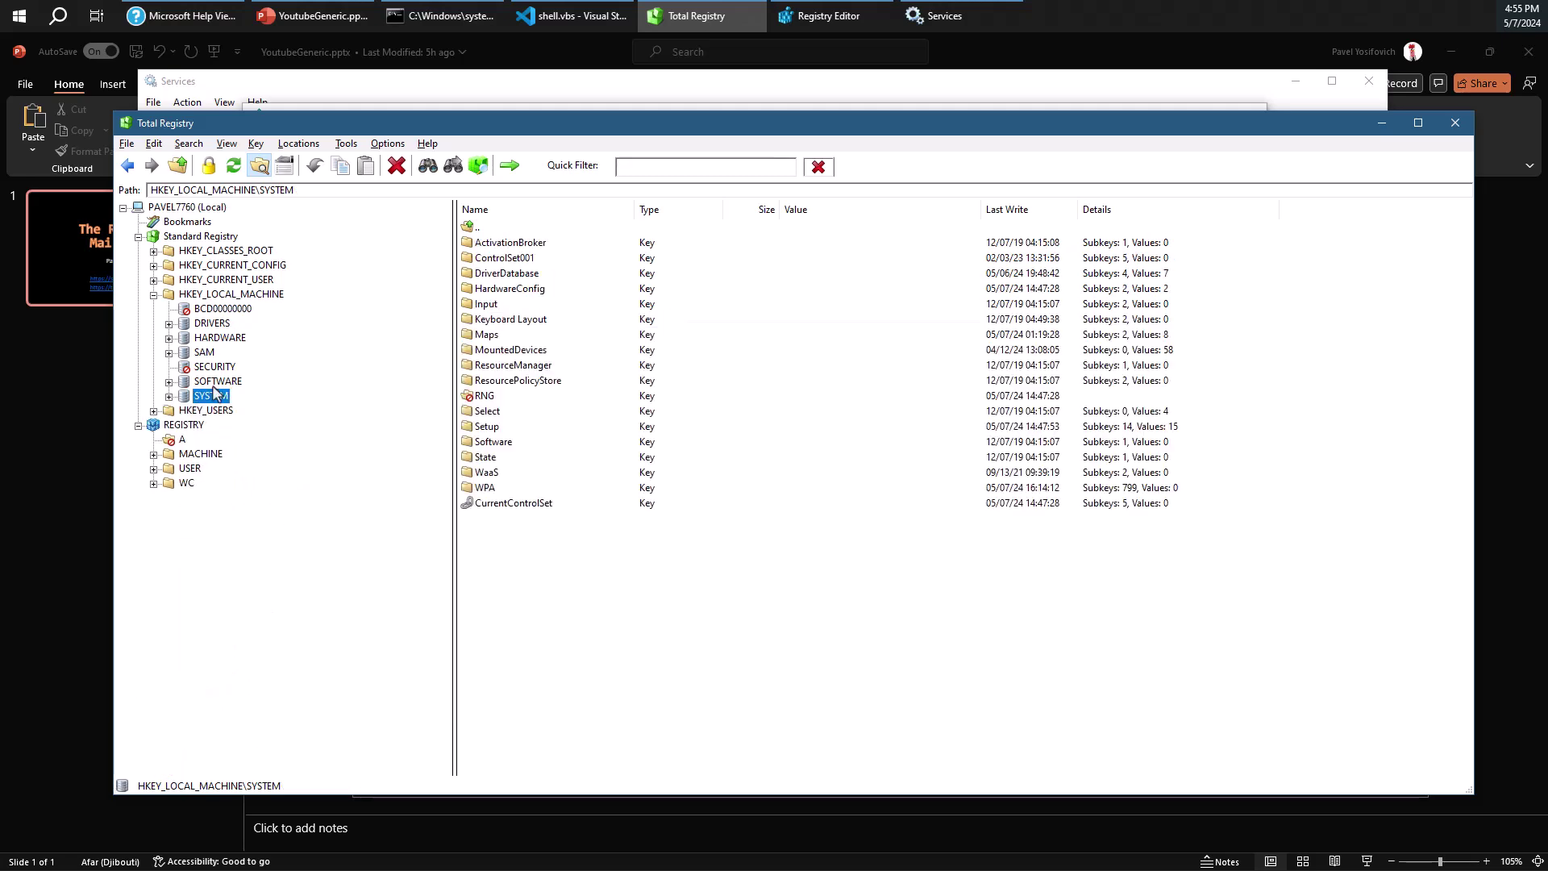
pyautogui.click(170, 381)
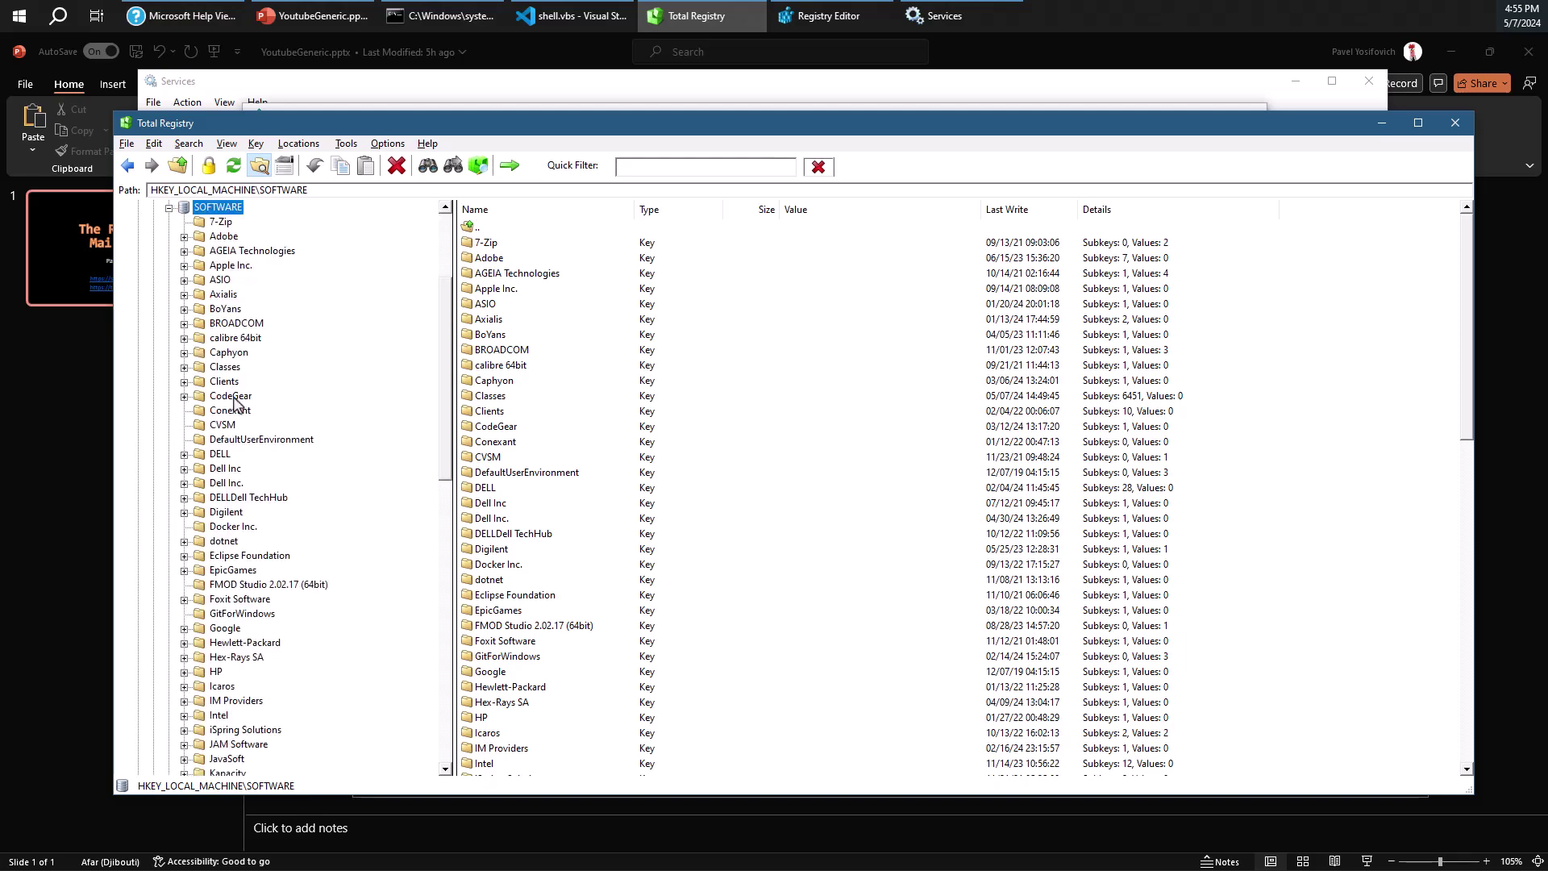
pyautogui.scroll(3, 238, 403)
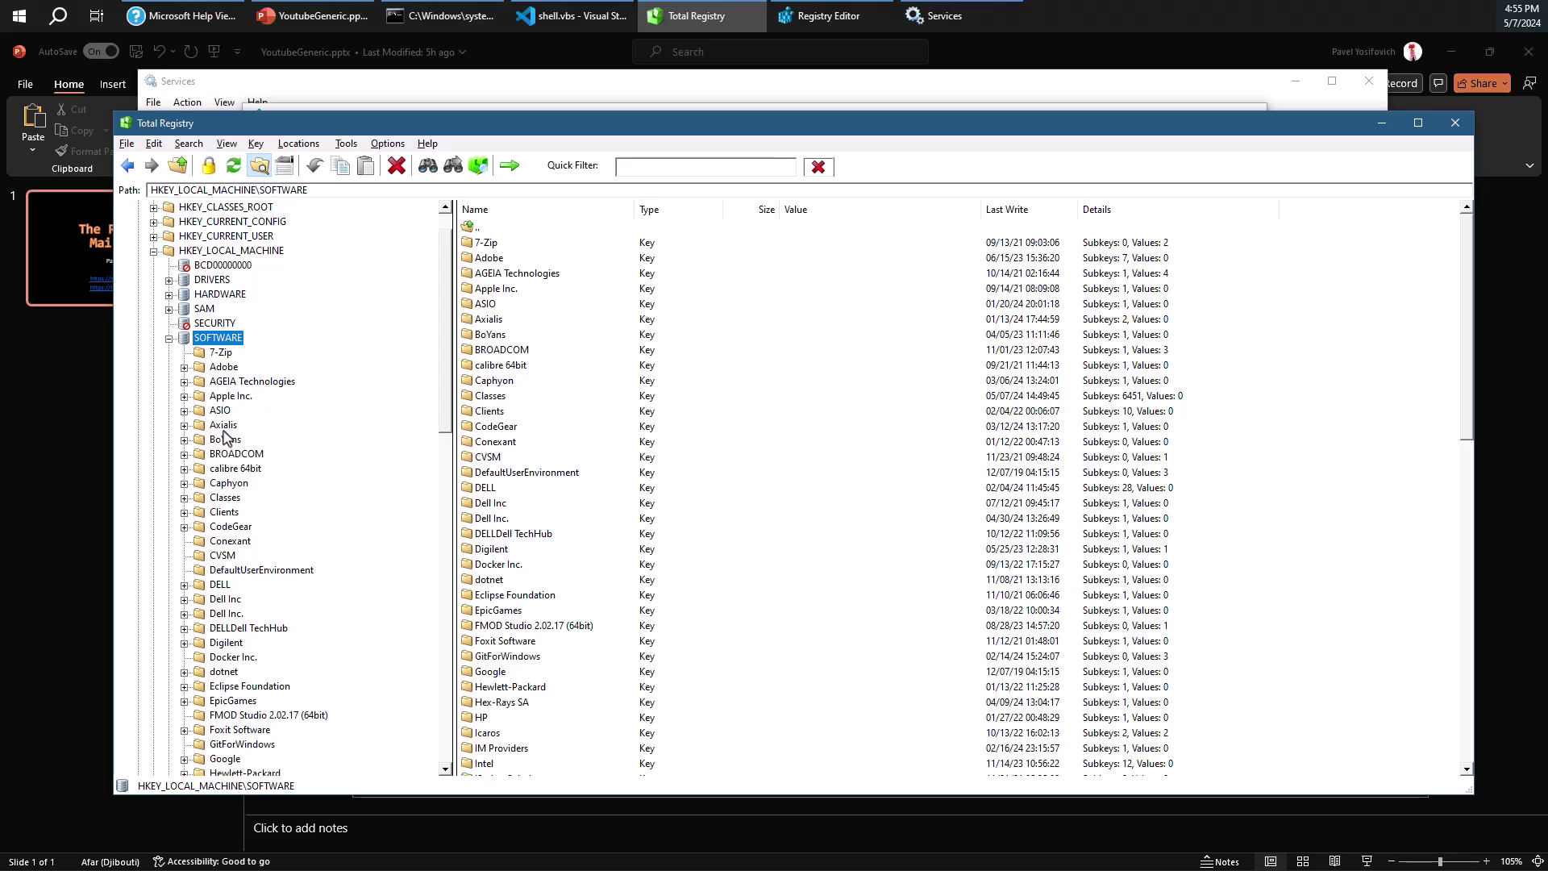
pyautogui.click(228, 454)
pyautogui.write('micro')
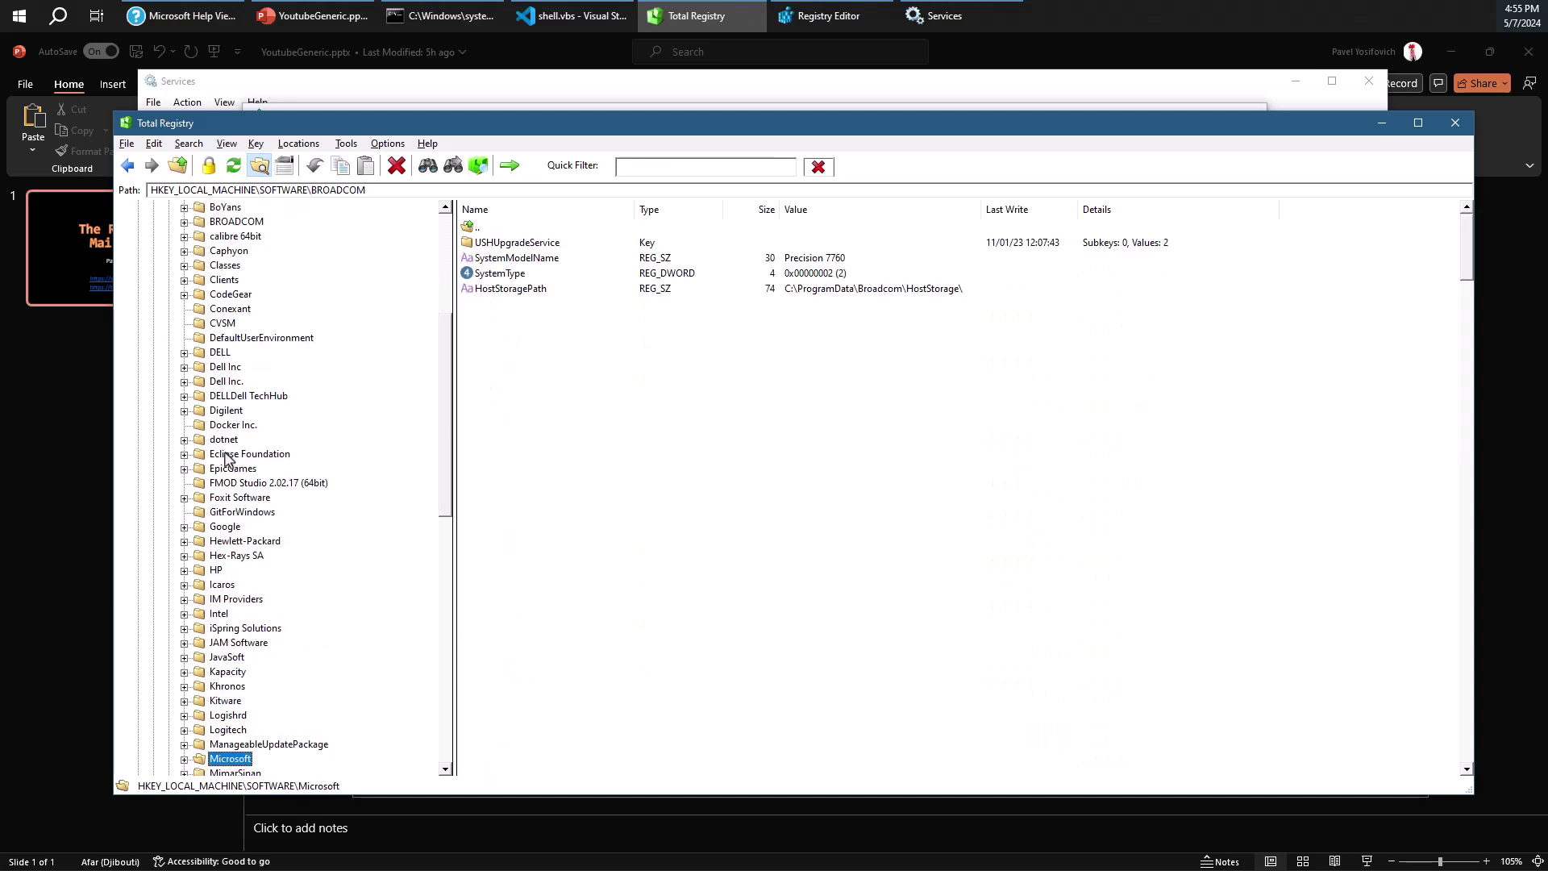
pyautogui.press('Right')
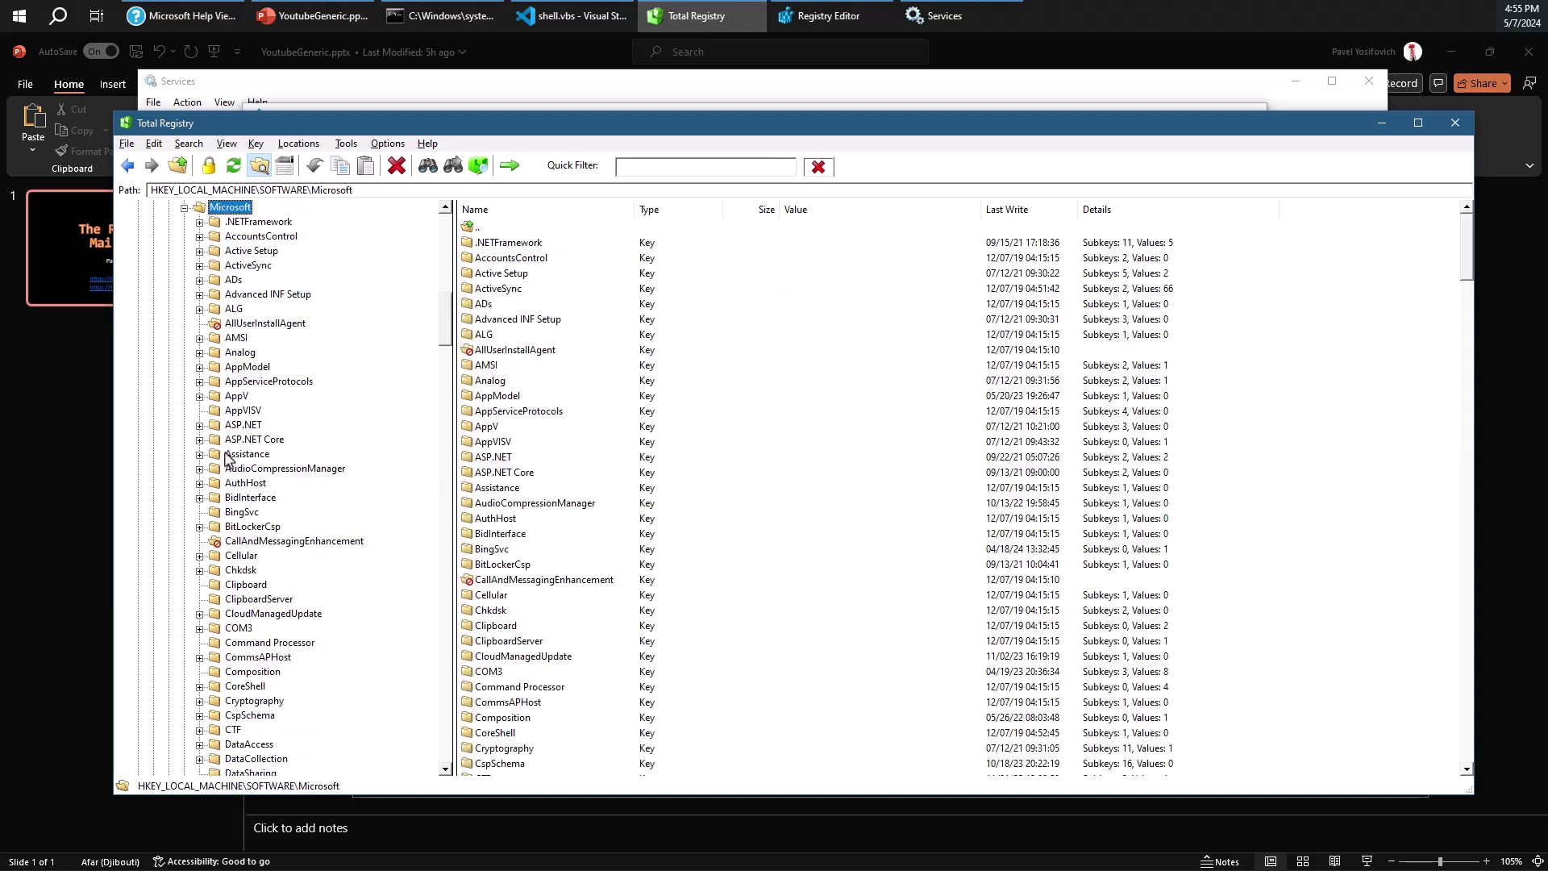
# Find the Windows NT key under SOFTWARE\Microsoft and expand its CurrentVersion subkey to view the contents.
pyautogui.write('windows')
pyautogui.press('Down')
pyautogui.press('Down')
pyautogui.press('Down')
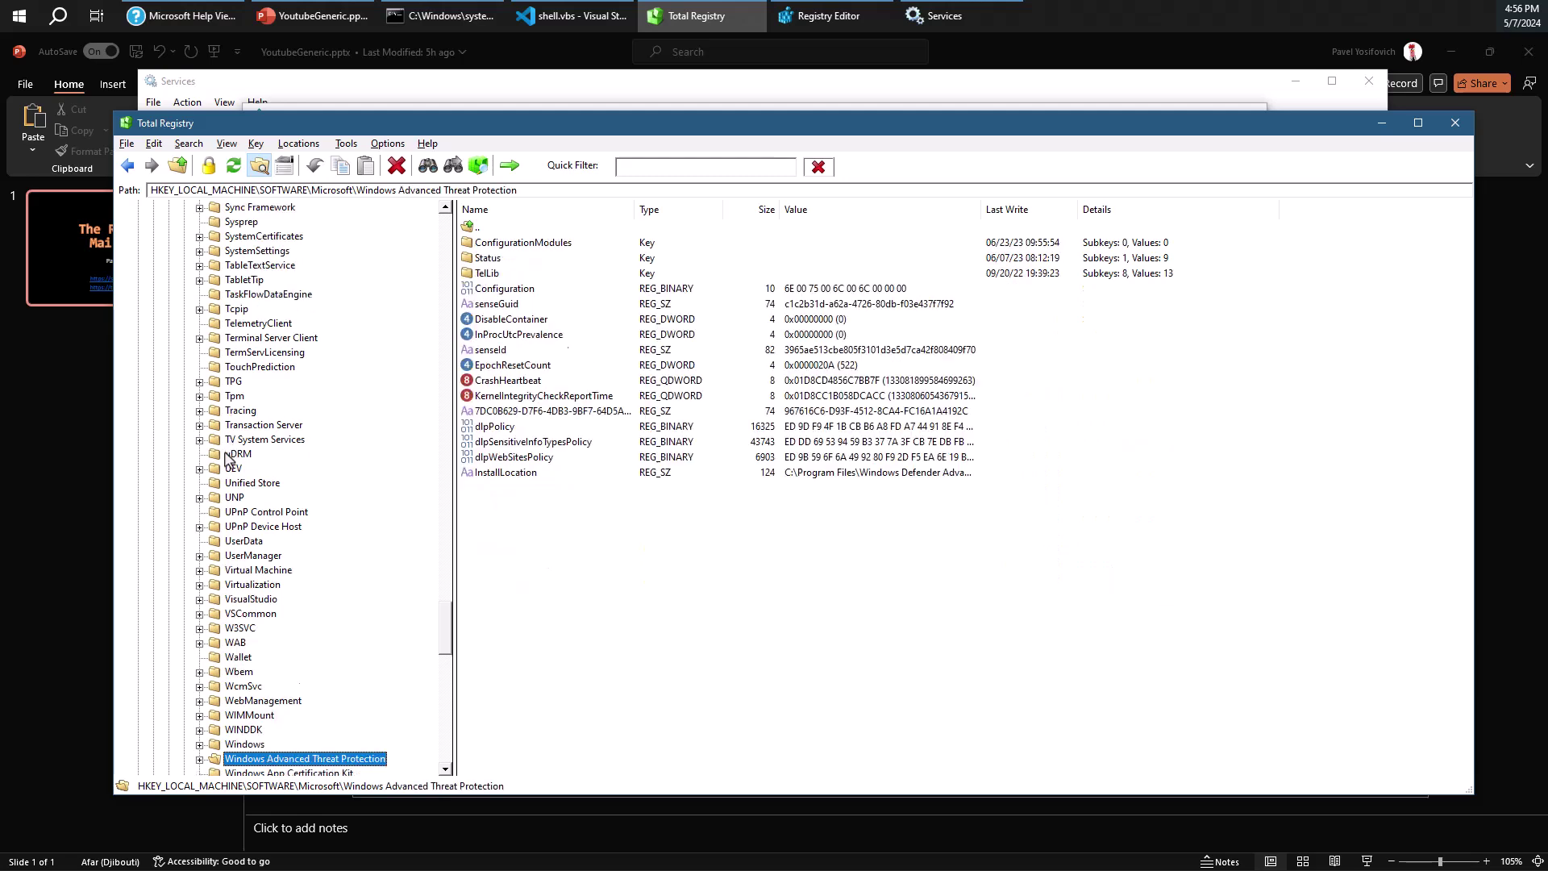
pyautogui.press('Down')
pyautogui.press('Down')
pyautogui.press('Down')
pyautogui.press('Down')
pyautogui.press('Down')
pyautogui.press('Down')
pyautogui.press('Down')
pyautogui.press('Down')
pyautogui.press('Down')
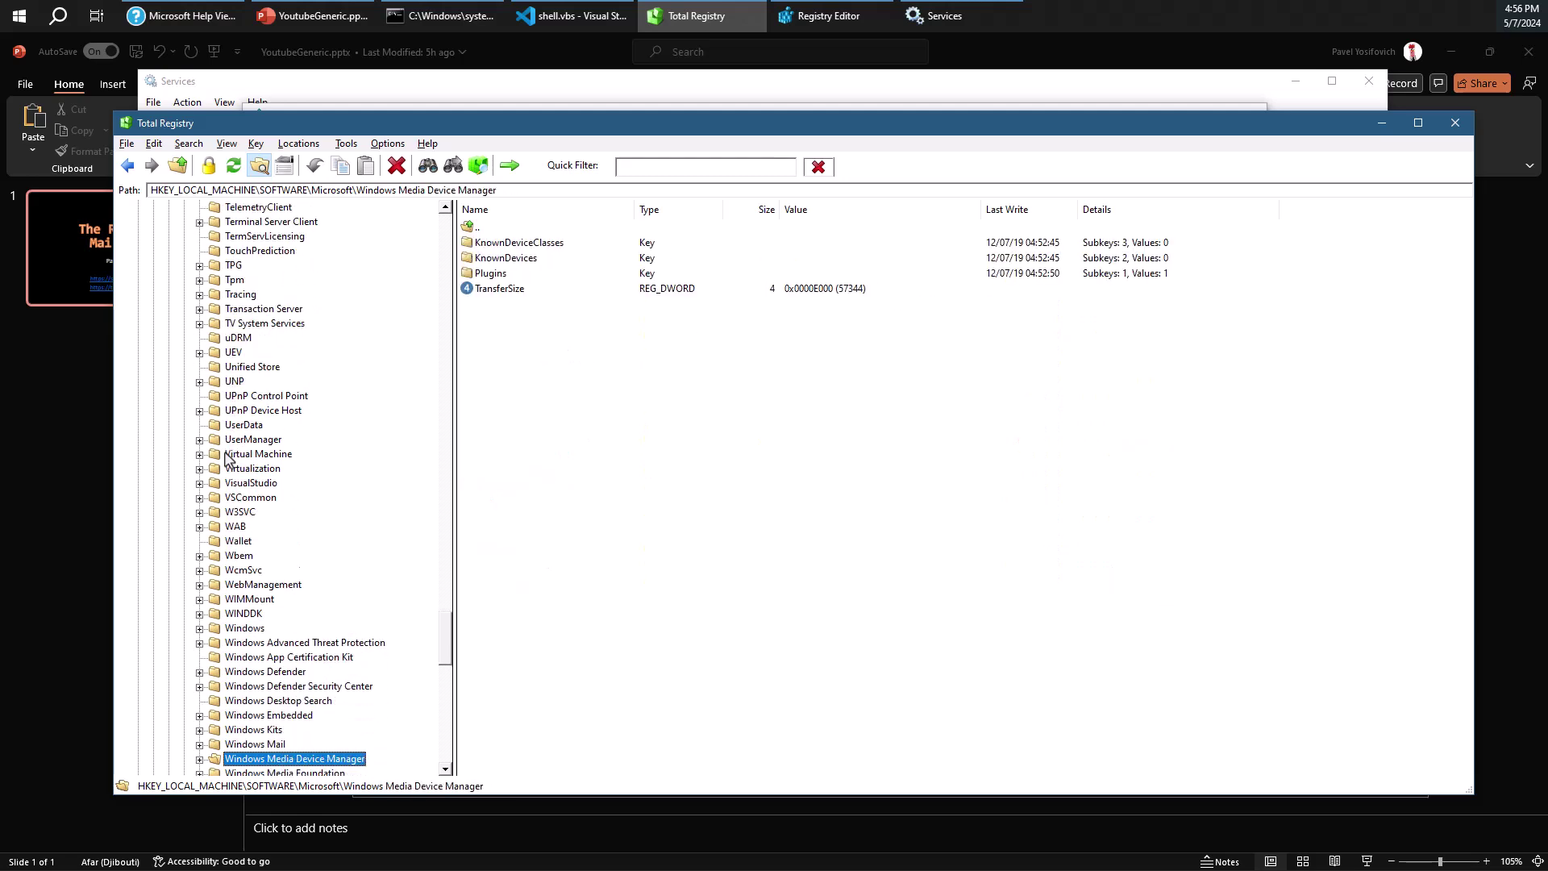
pyautogui.press('Down')
pyautogui.press('Right')
pyautogui.press('Down')
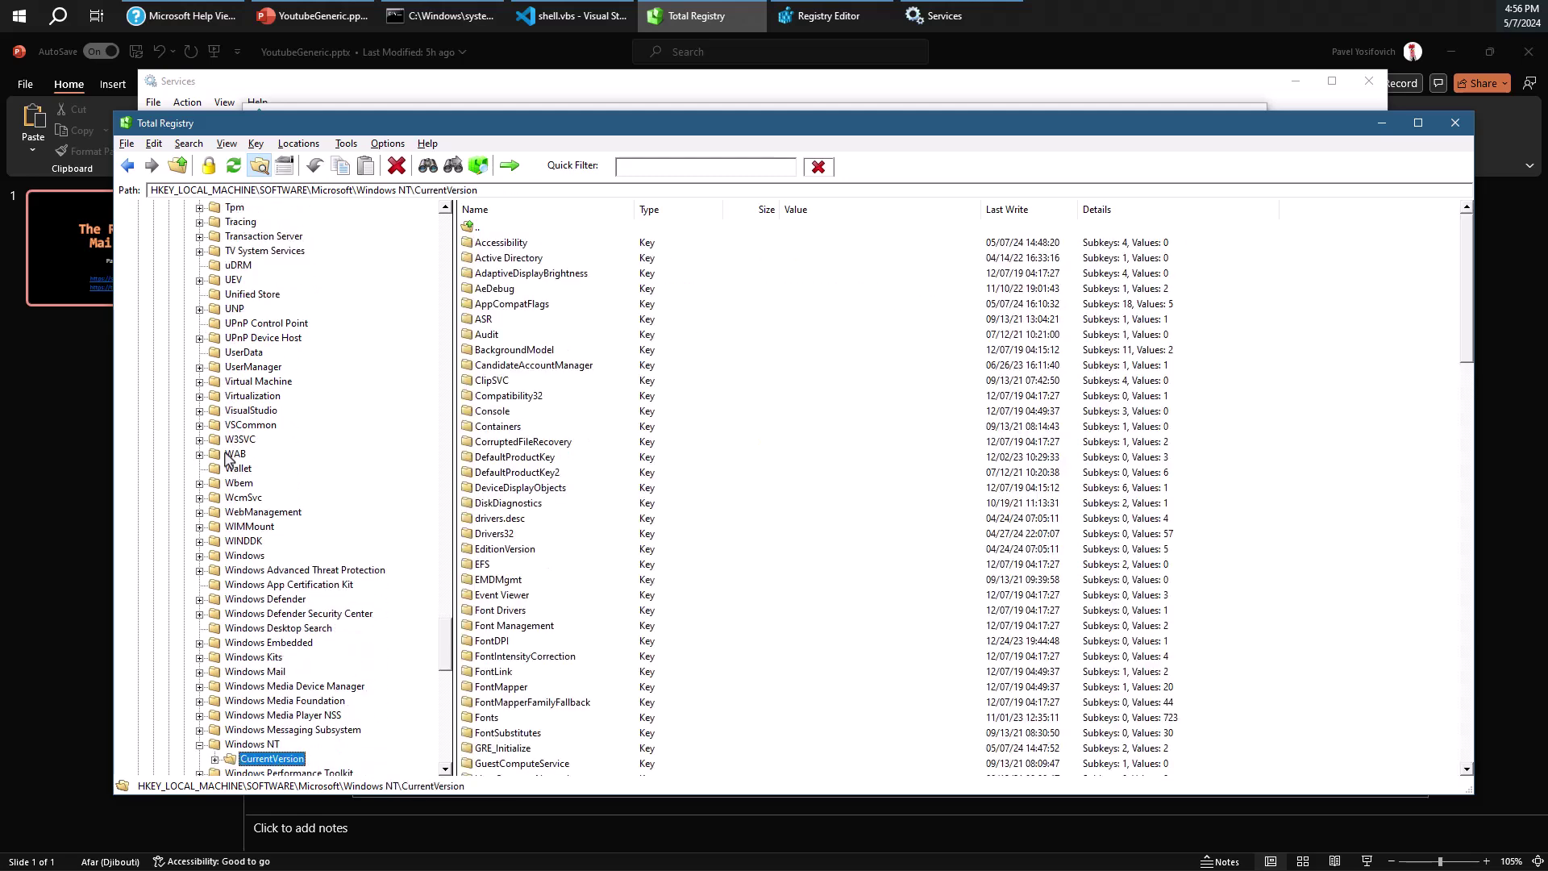
pyautogui.press('Right')
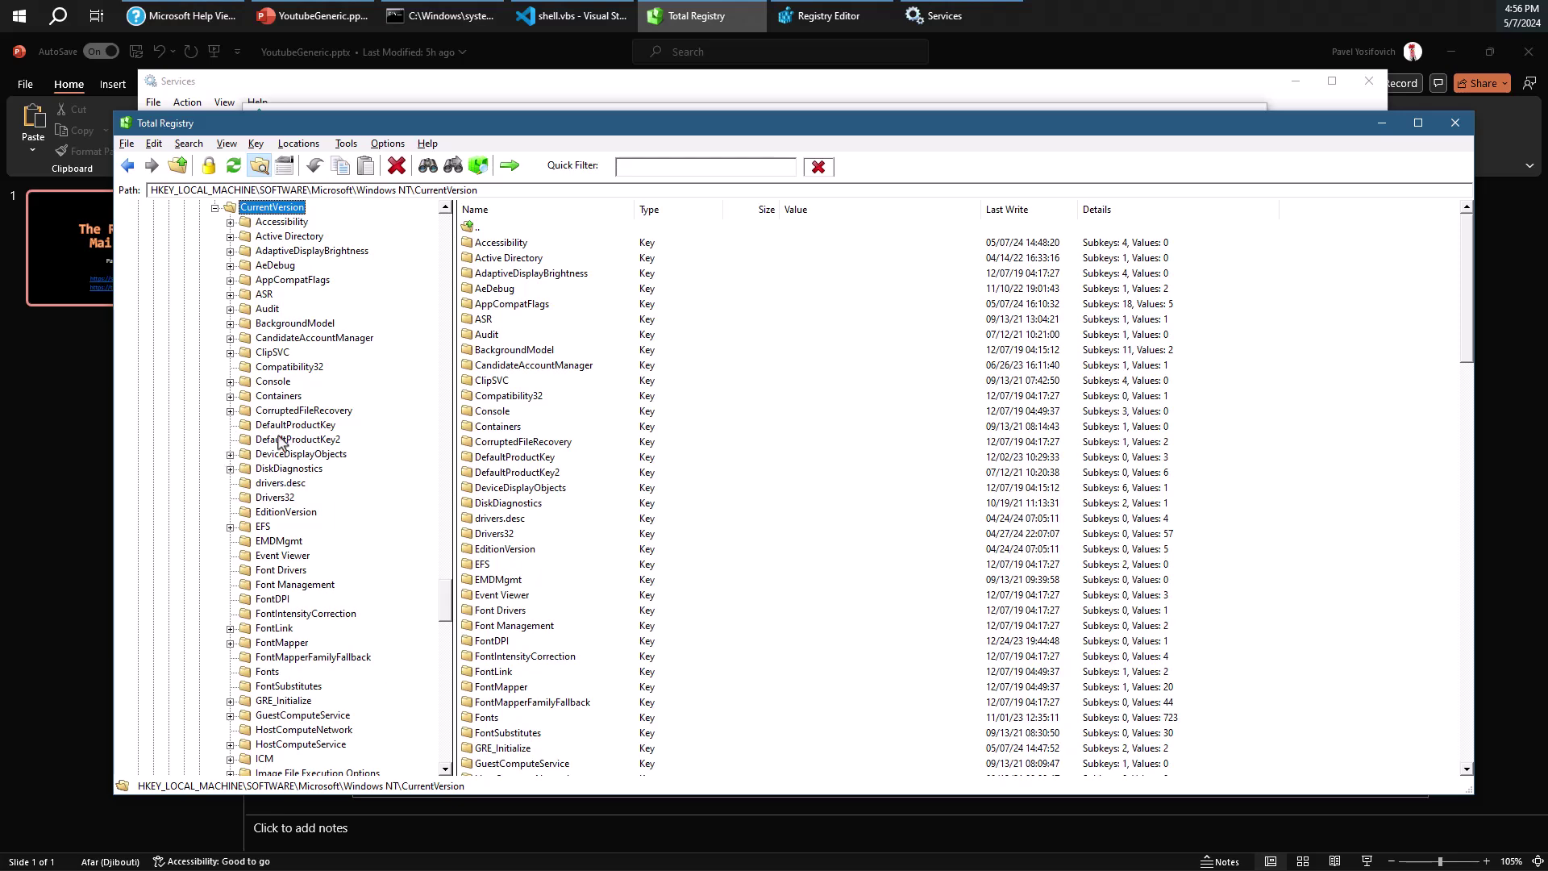
# Collapse the SOFTWARE key under HKEY_LOCAL_MACHINE and expand the HKEY_CURRENT_USER hive.
pyautogui.scroll(20, 311, 423)
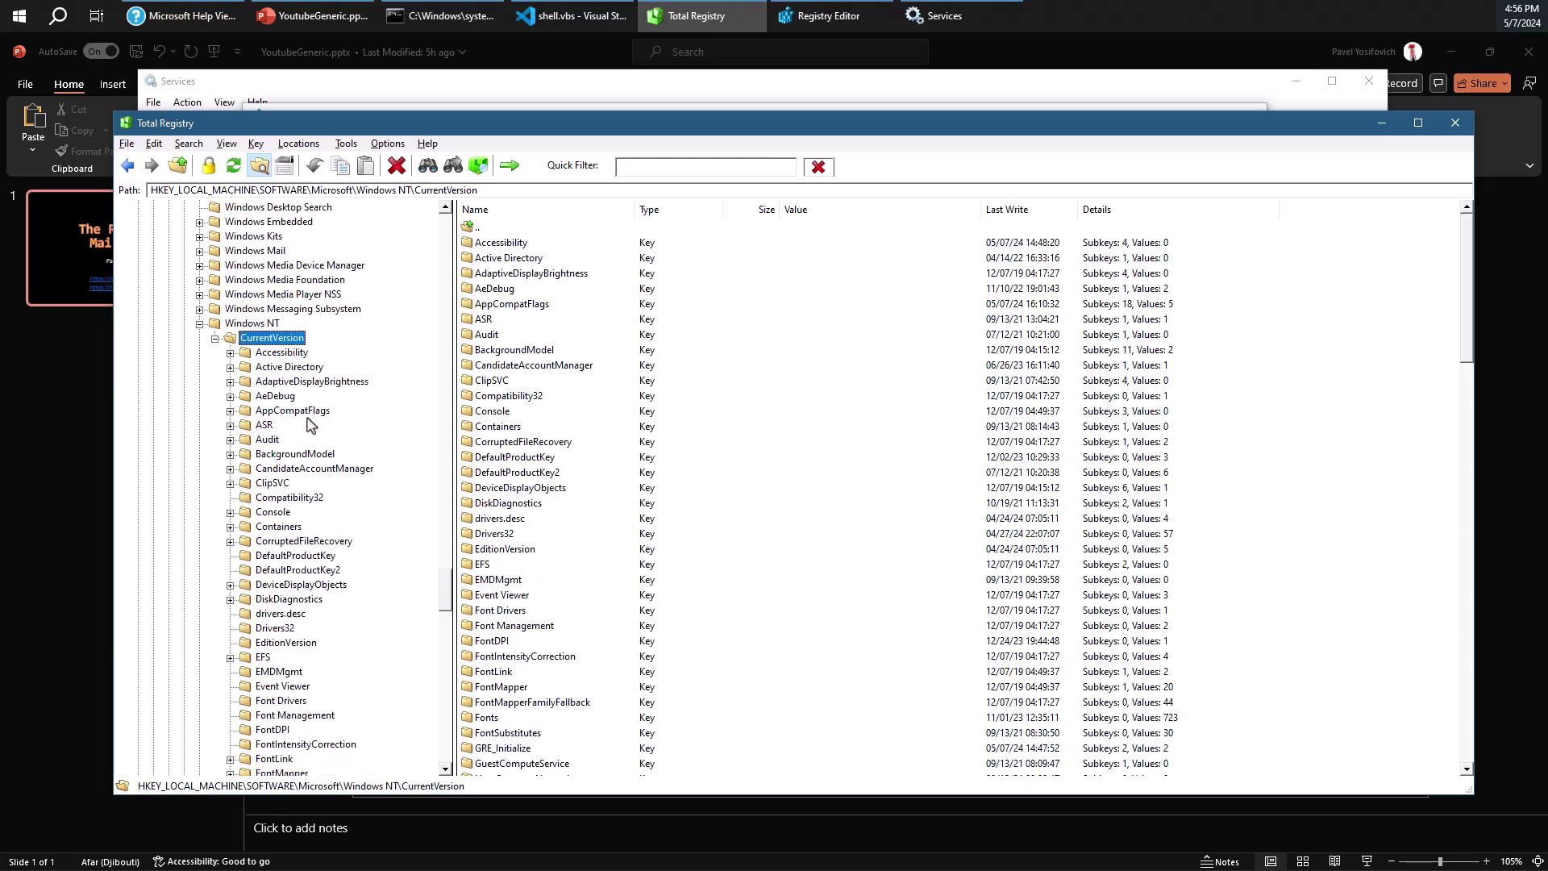
pyautogui.scroll(20, 312, 426)
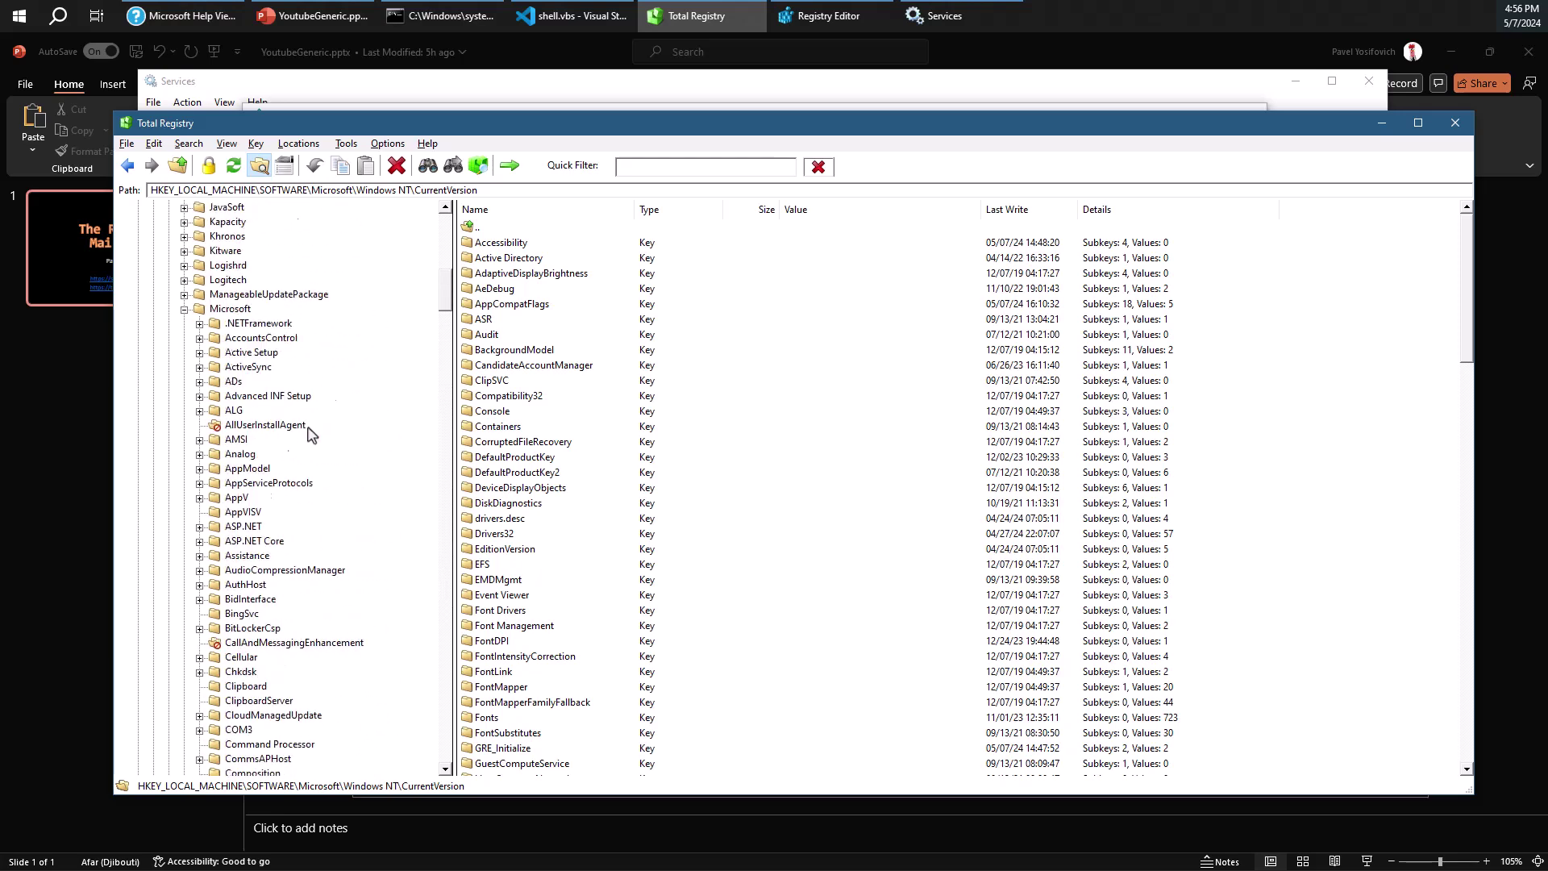
pyautogui.click(169, 381)
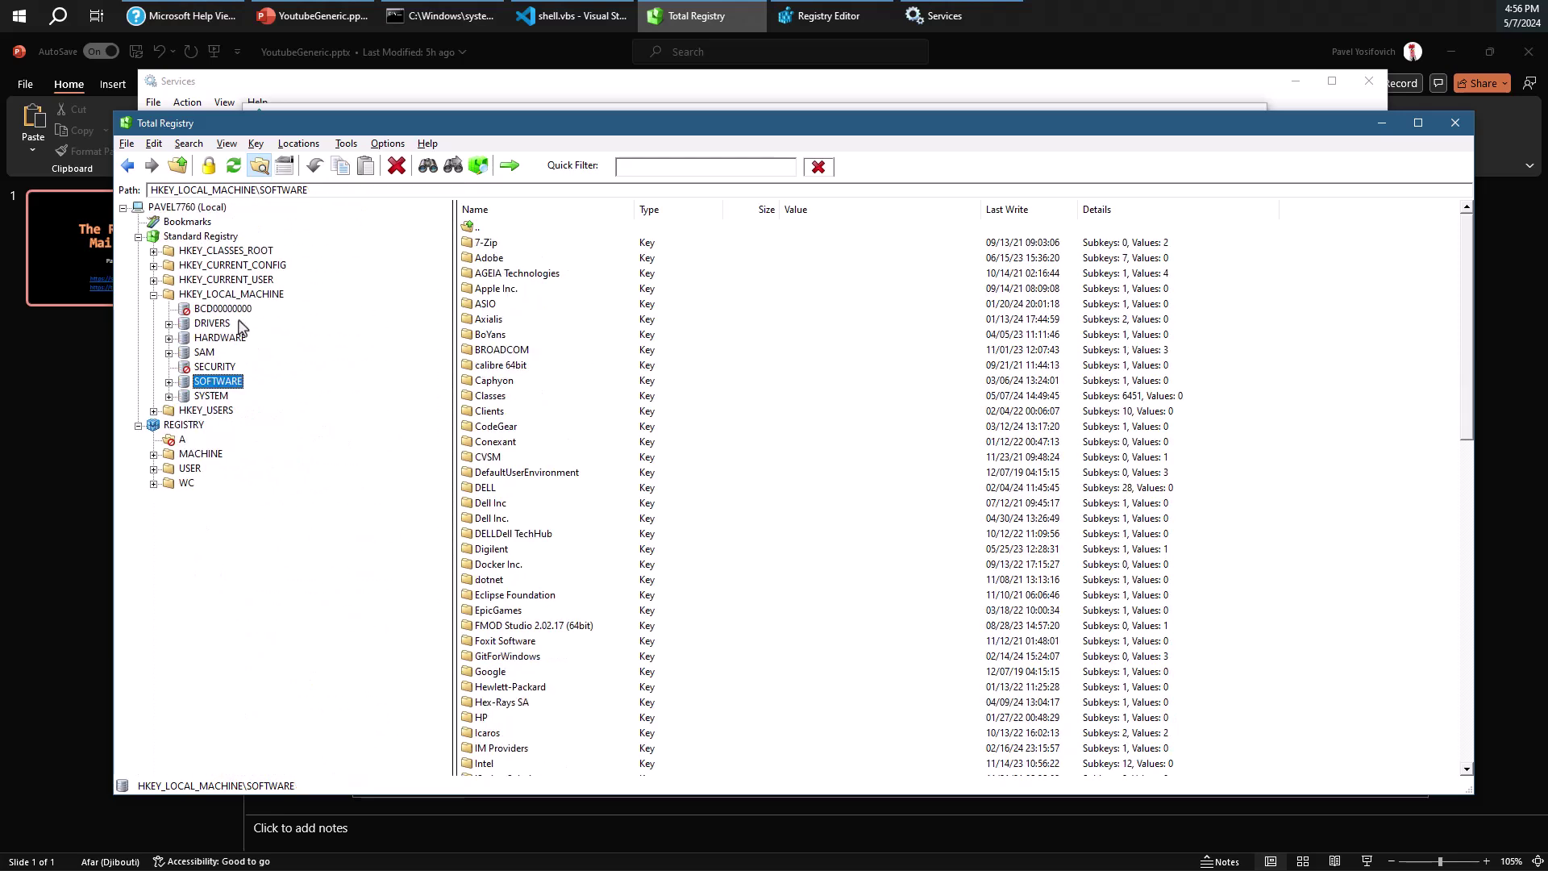
pyautogui.click(242, 295)
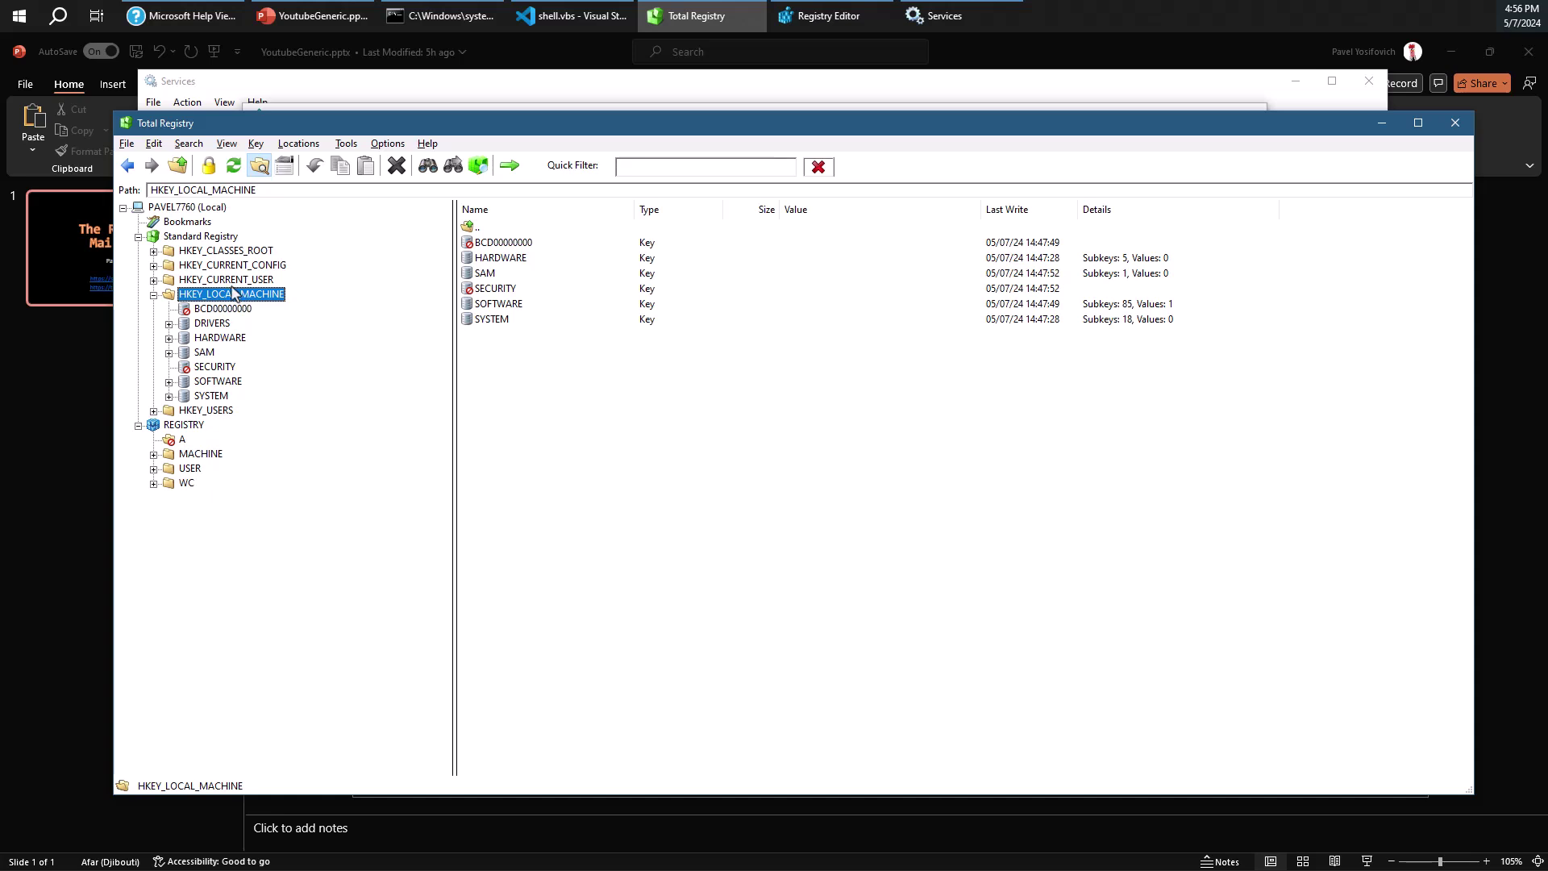
pyautogui.doubleClick(232, 280)
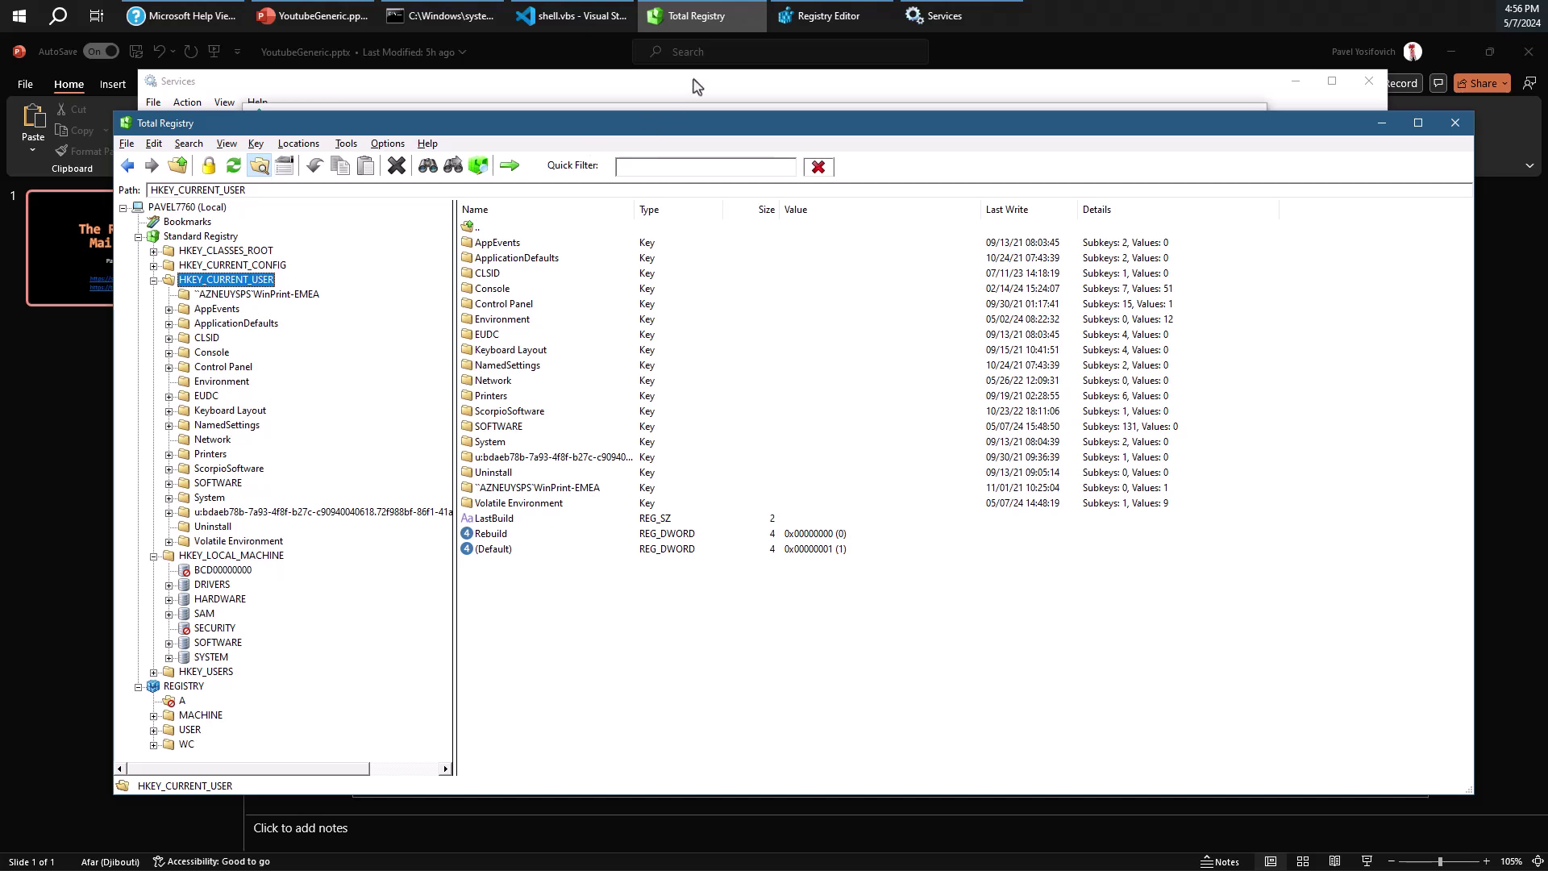
# Switch back to Registry Editor and collapse the SYSTEM key under HKEY_LOCAL_MACHINE.
pyautogui.click(806, 18)
pyautogui.press('Left')
pyautogui.press('Left')
pyautogui.press('Left')
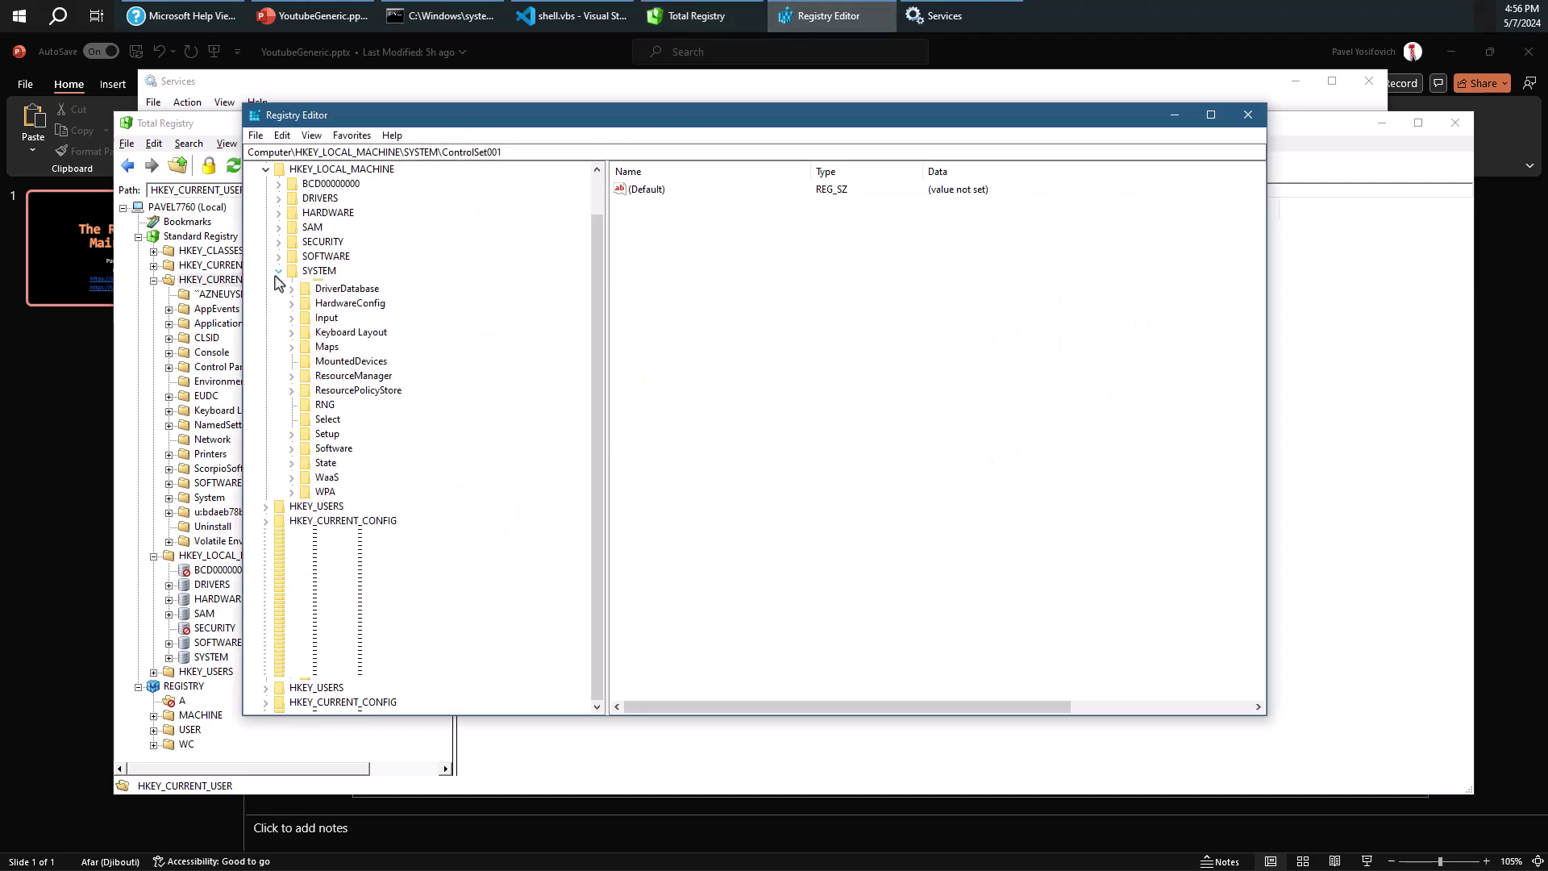
# Expand the HKEY_CURRENT_USER and HKEY_USERS hives, leaving HKEY_LOCAL_MACHINE collapsed.
pyautogui.doubleClick(327, 198)
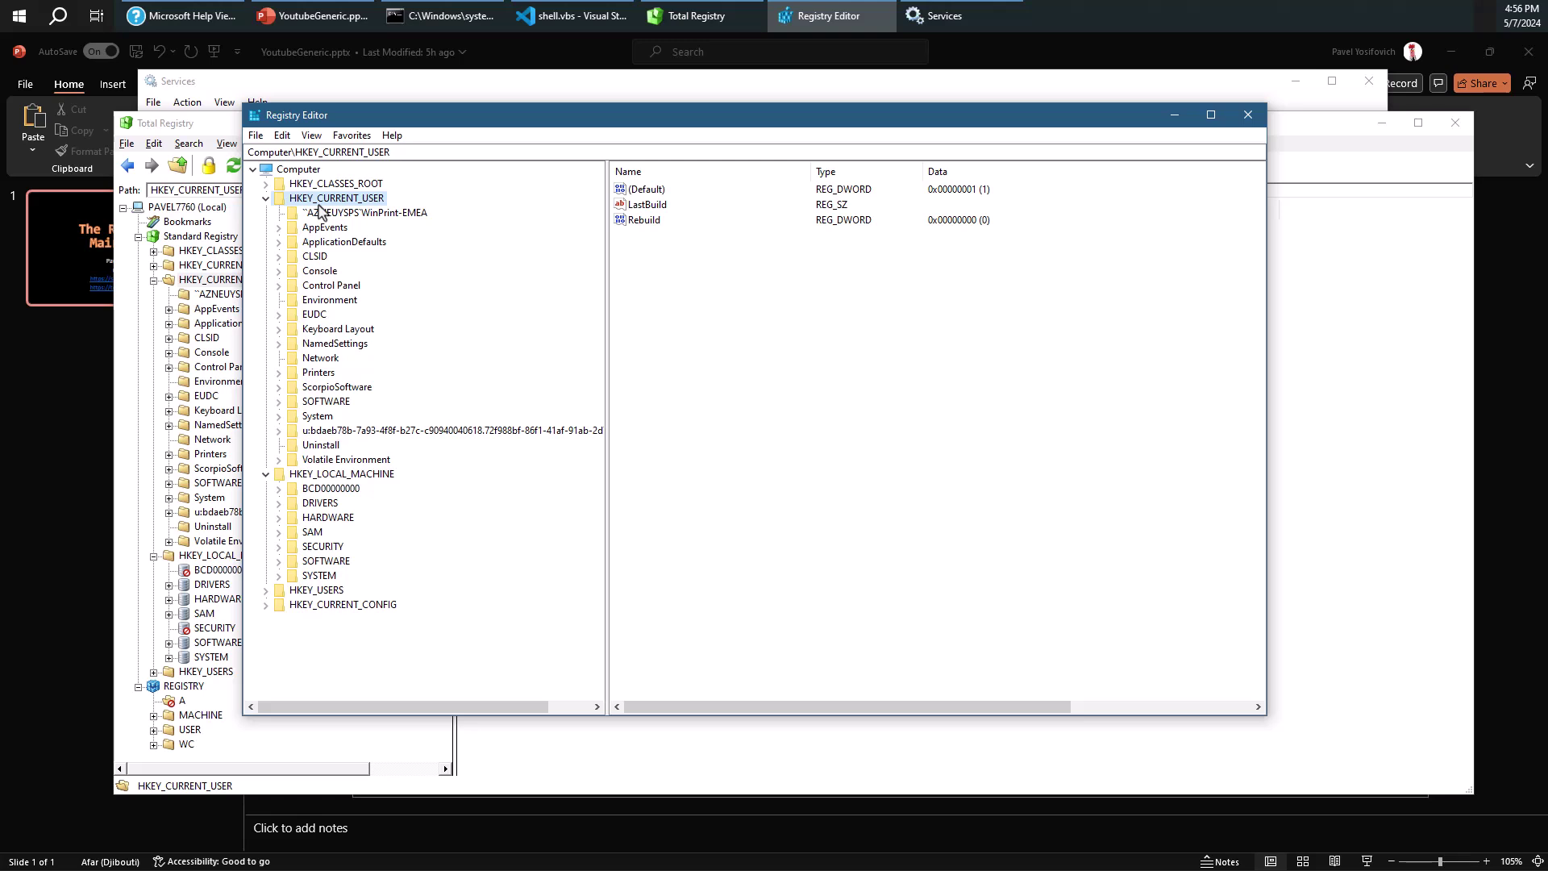
pyautogui.click(265, 474)
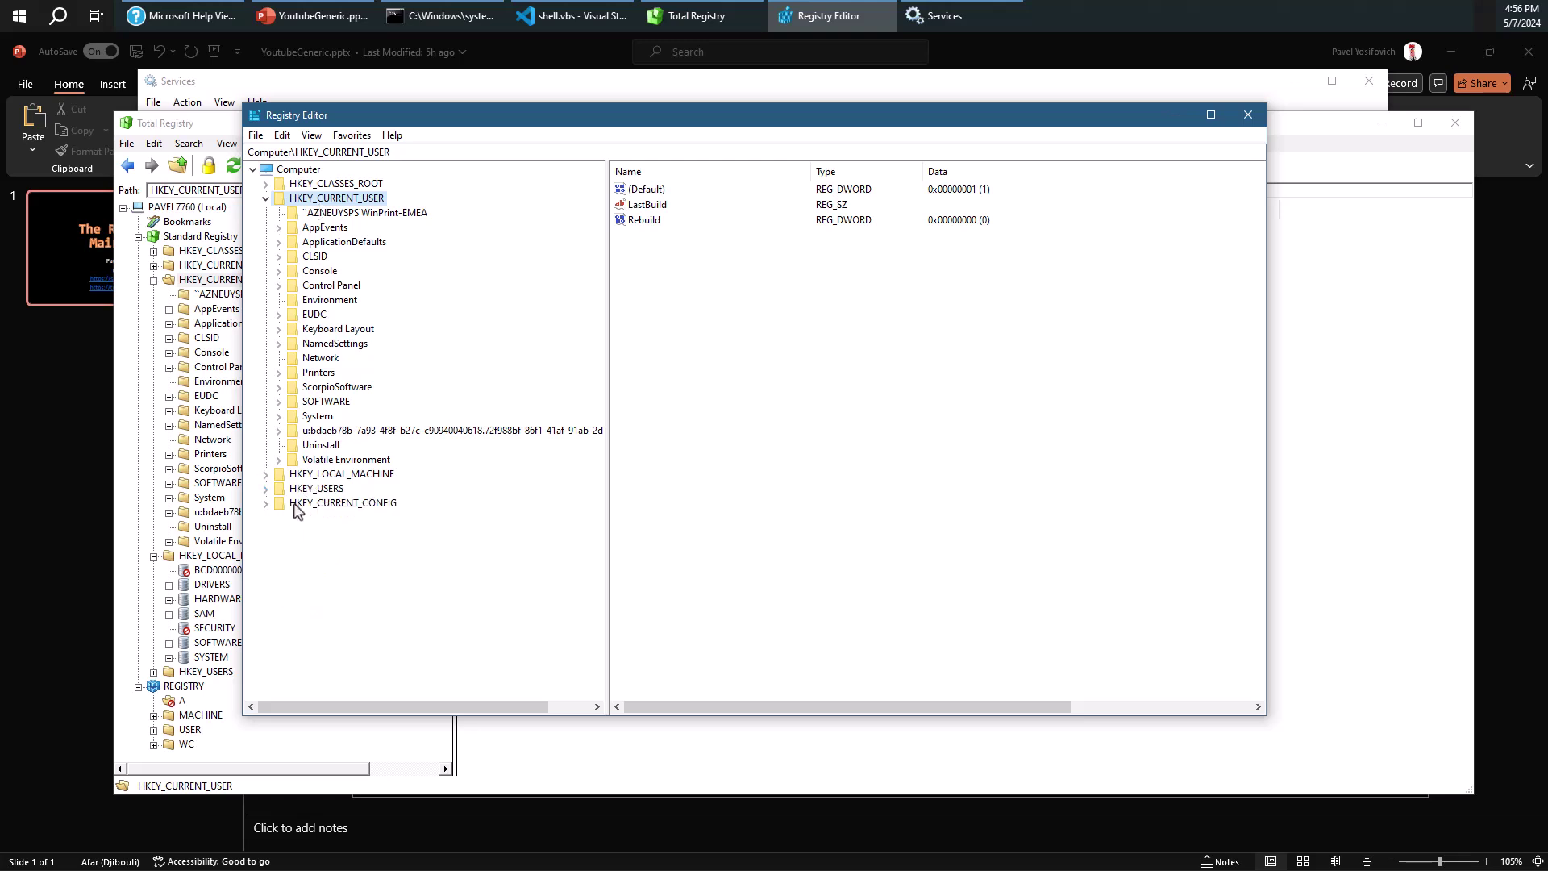
pyautogui.click(265, 490)
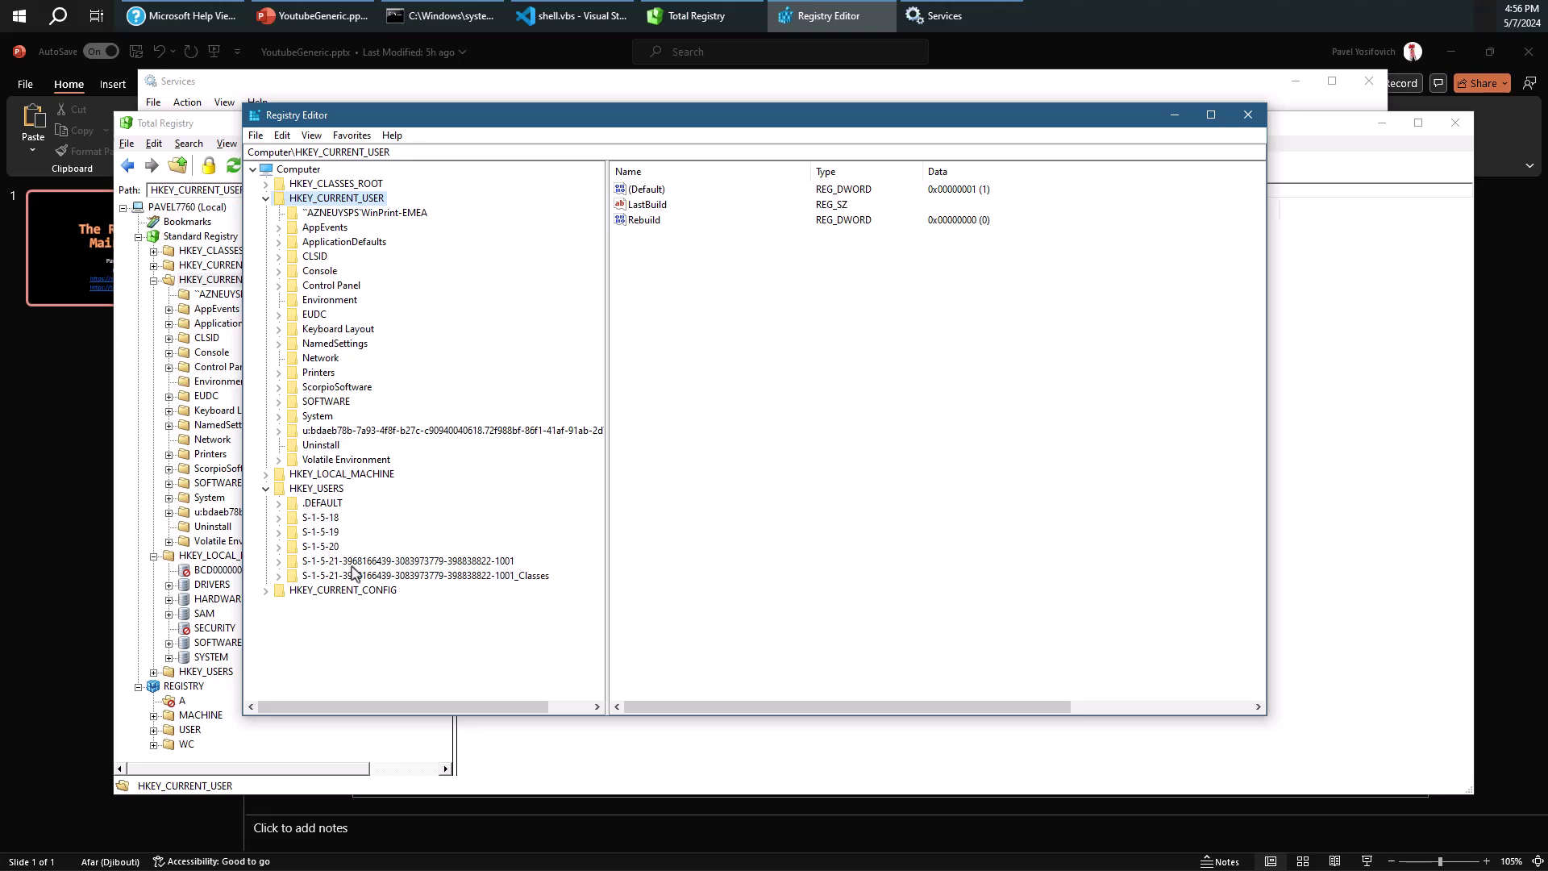
# View the S-1-5-18, S-1-5-19 and S-1-5-20 keys under HKEY_USERS one after another.
pyautogui.click(332, 520)
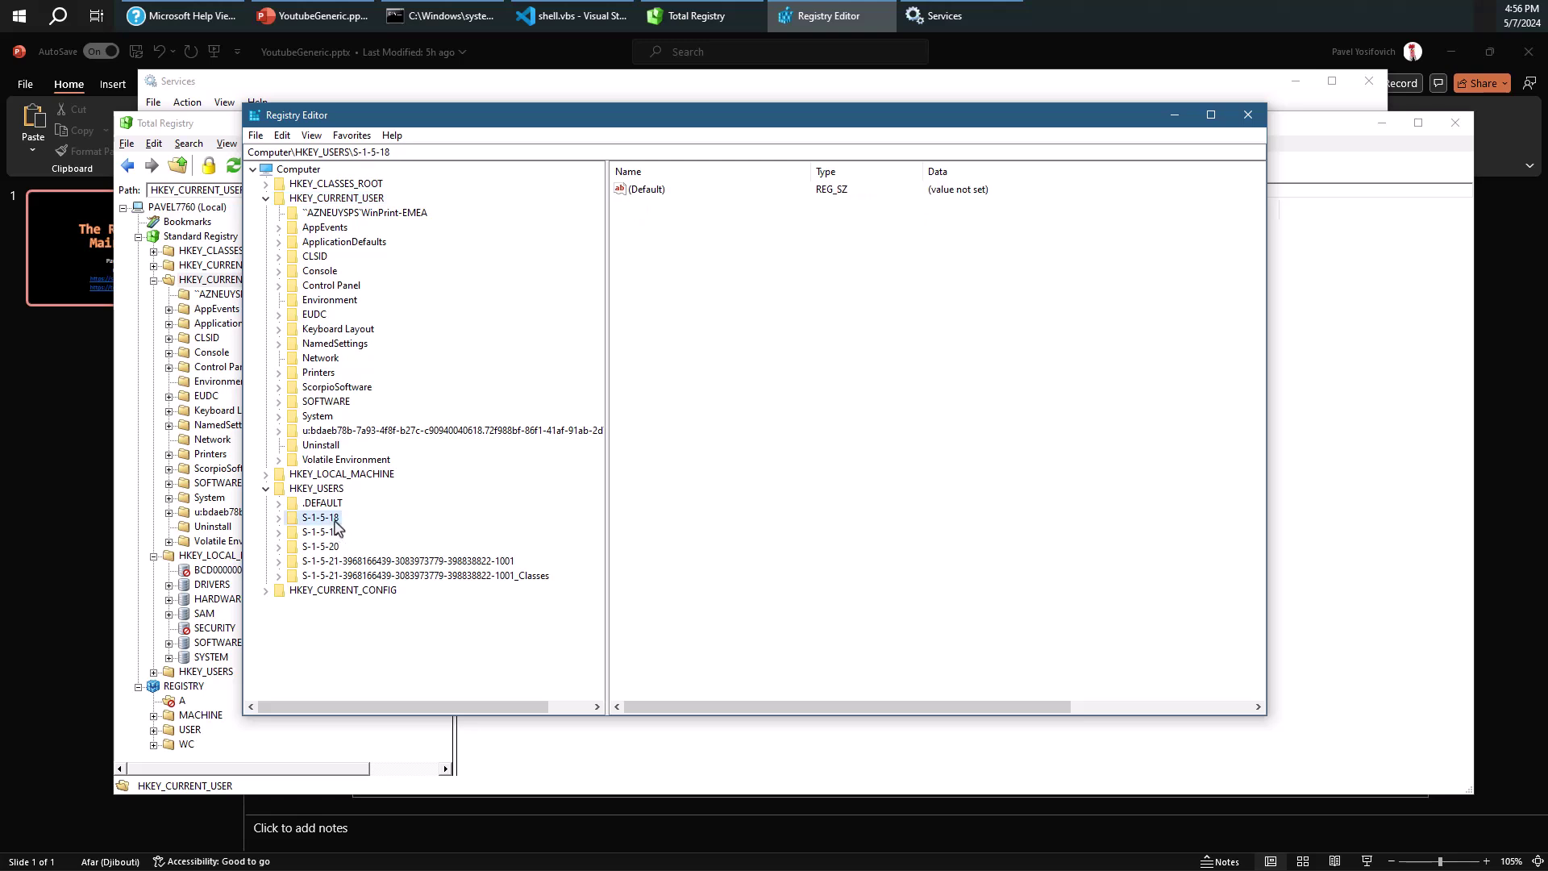
pyautogui.click(336, 533)
pyautogui.click(337, 548)
# Expand the user's SID key ending in 1001 to compare it with HKEY_CURRENT_USER, then collapse it and return to HKEY_USERS.
pyautogui.click(380, 562)
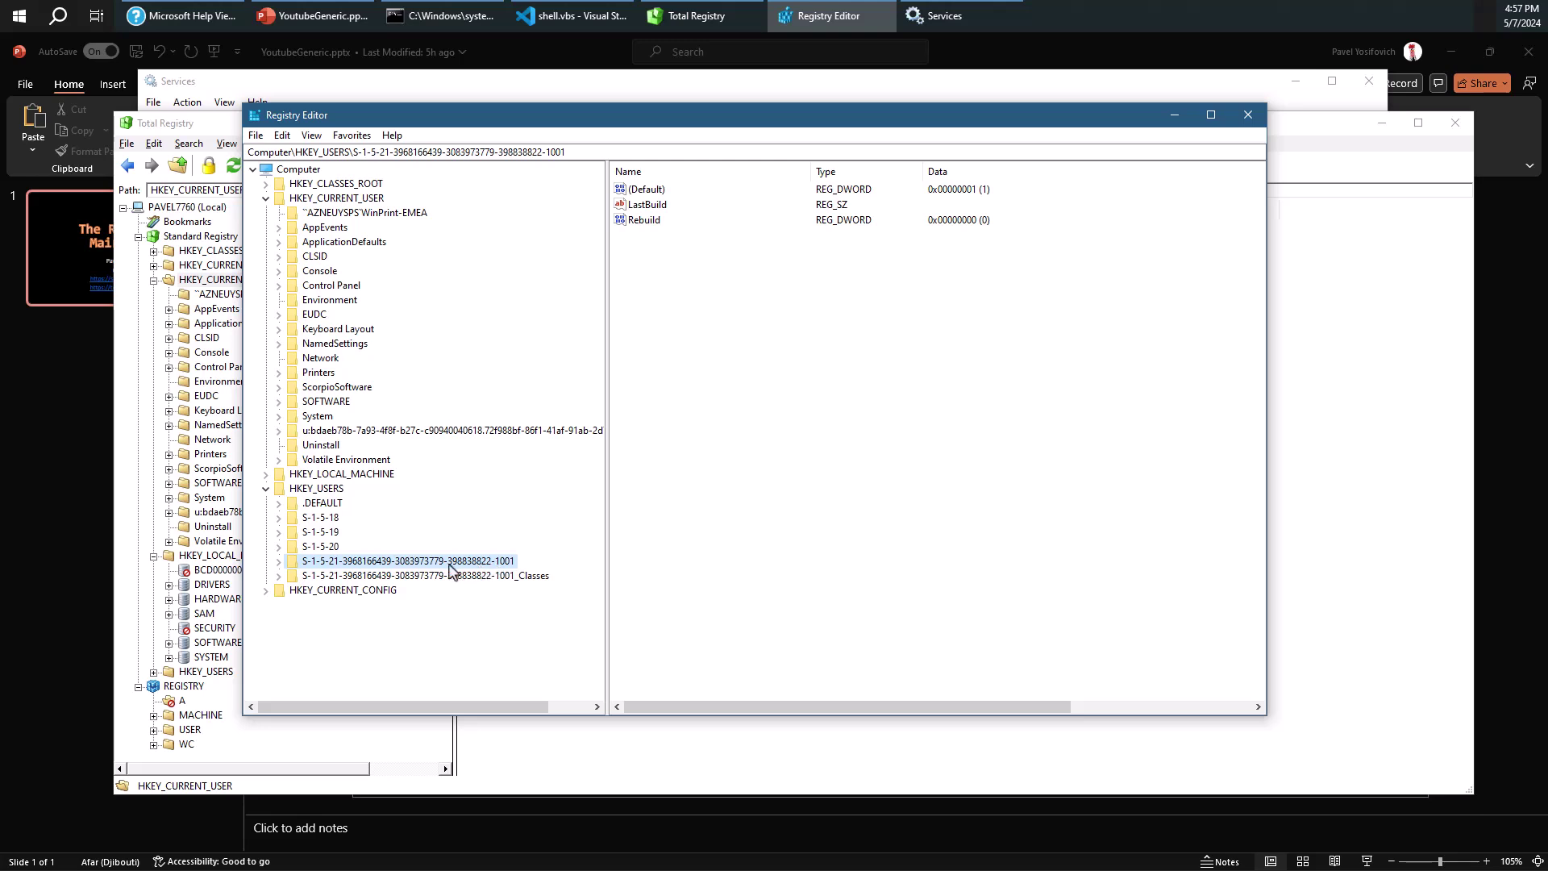
pyautogui.click(279, 563)
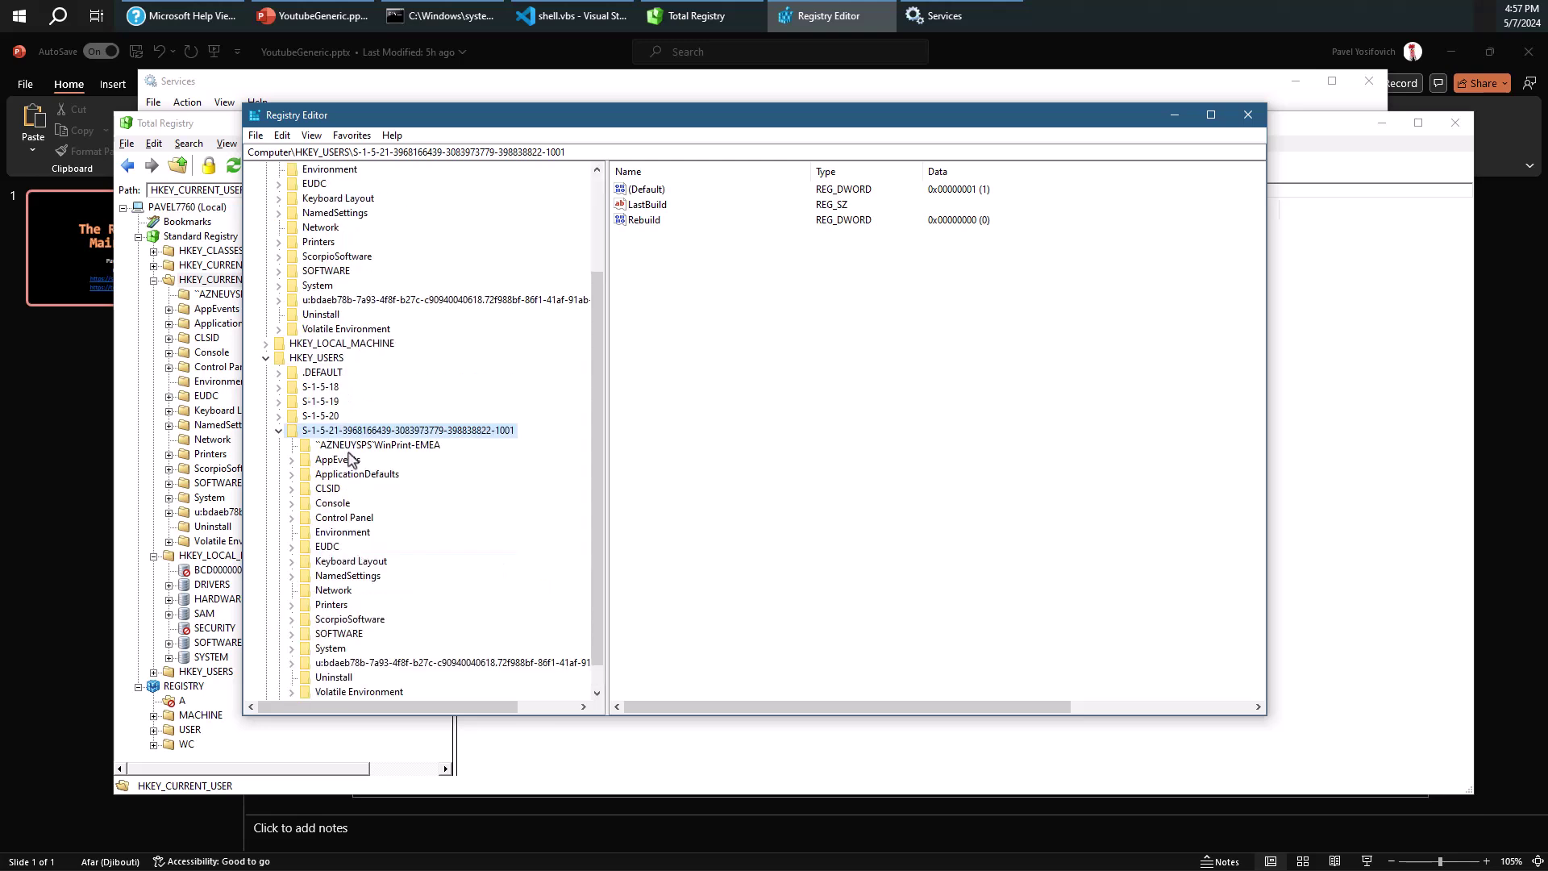
pyautogui.scroll(4, 328, 250)
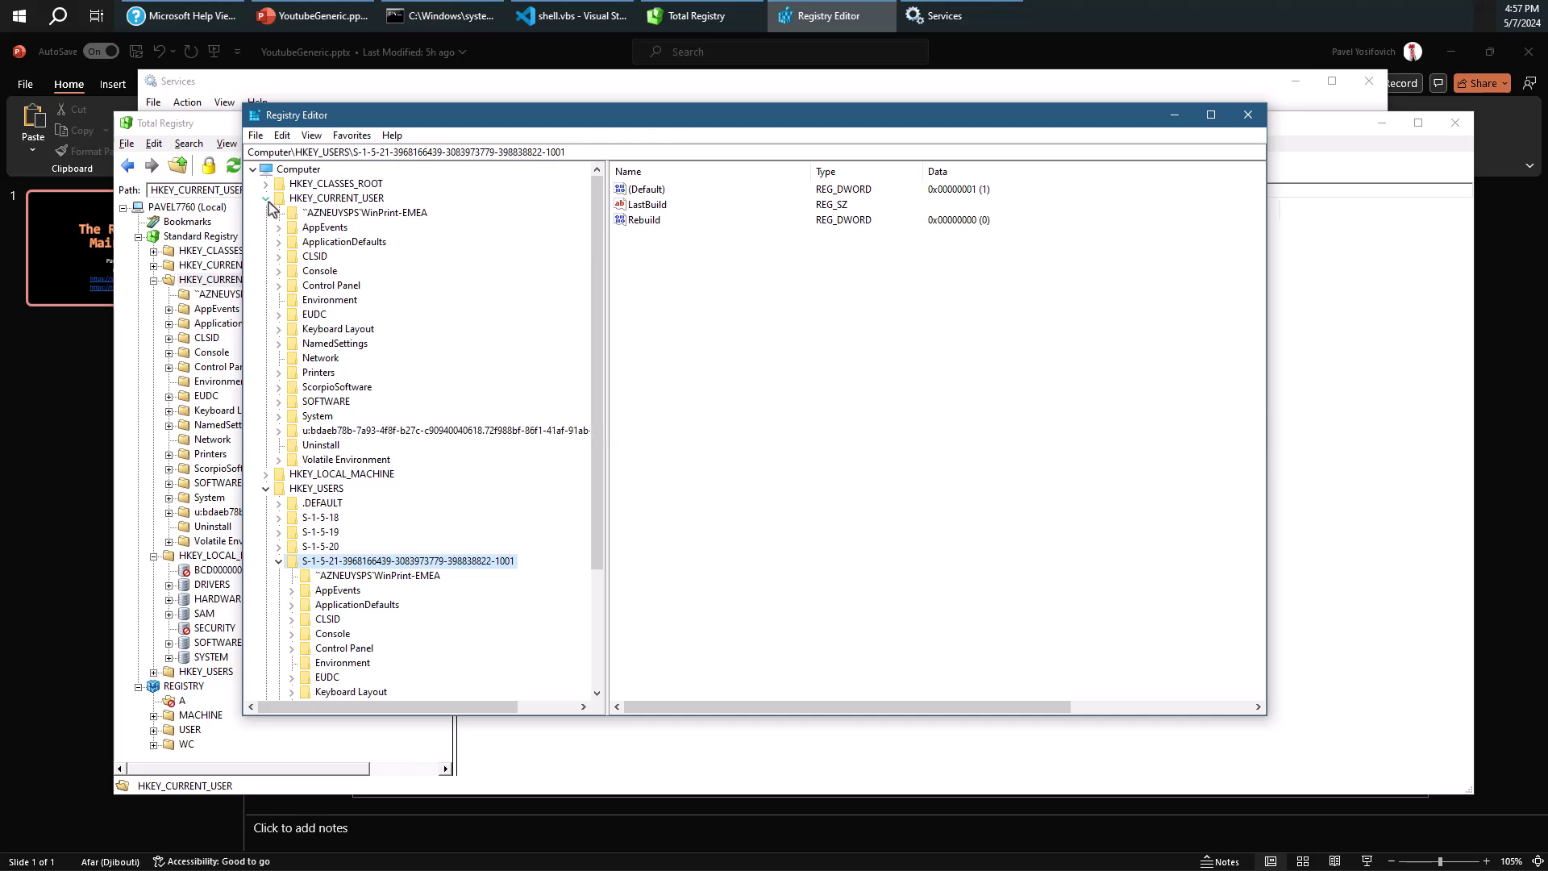
pyautogui.press('Left')
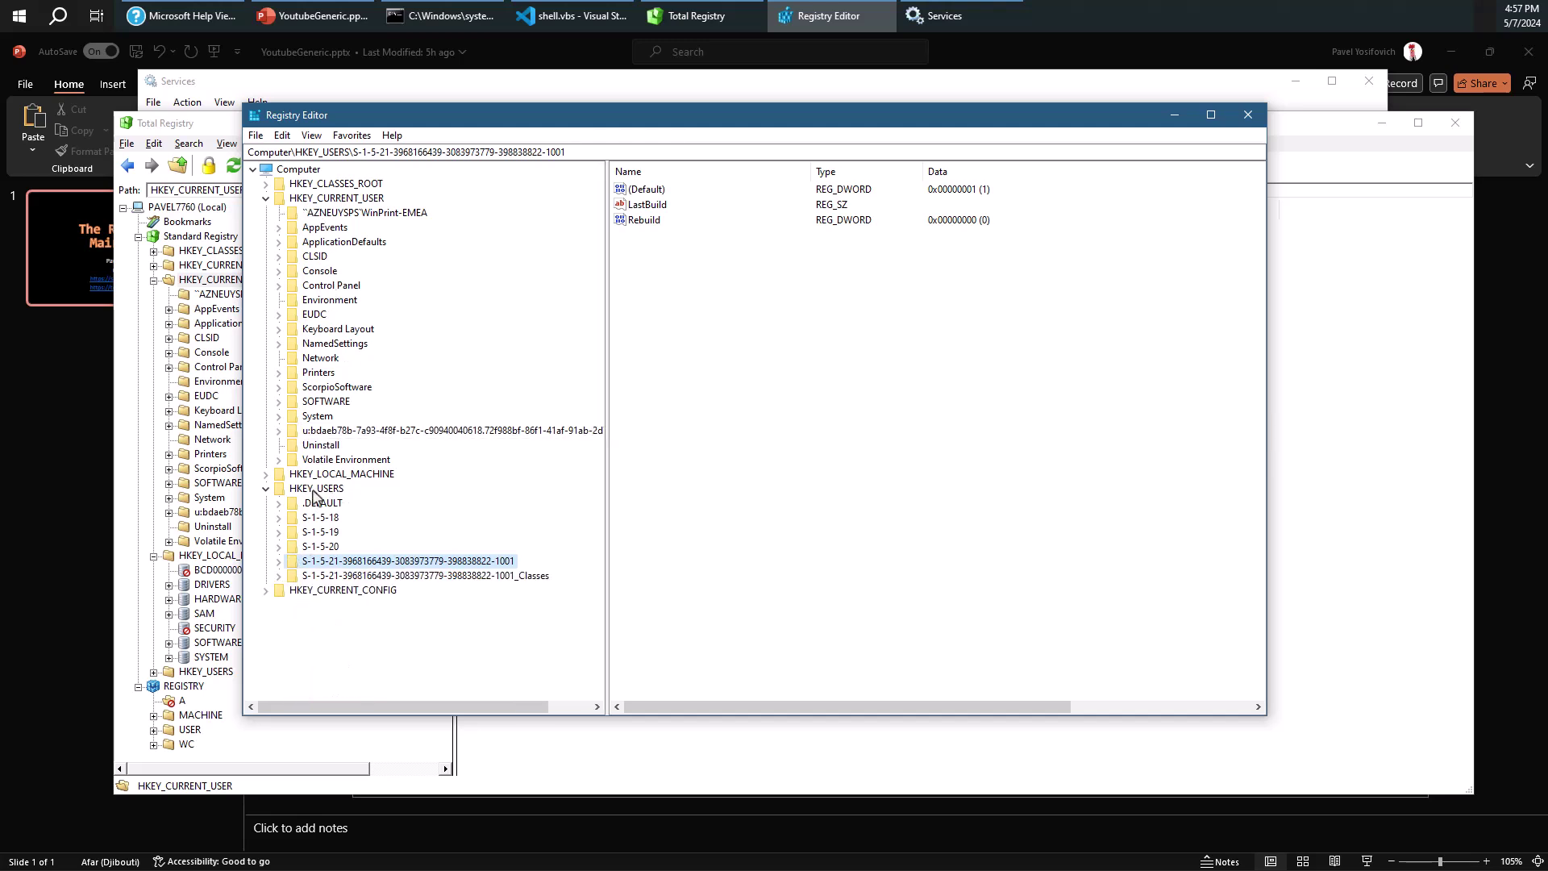
pyautogui.click(316, 489)
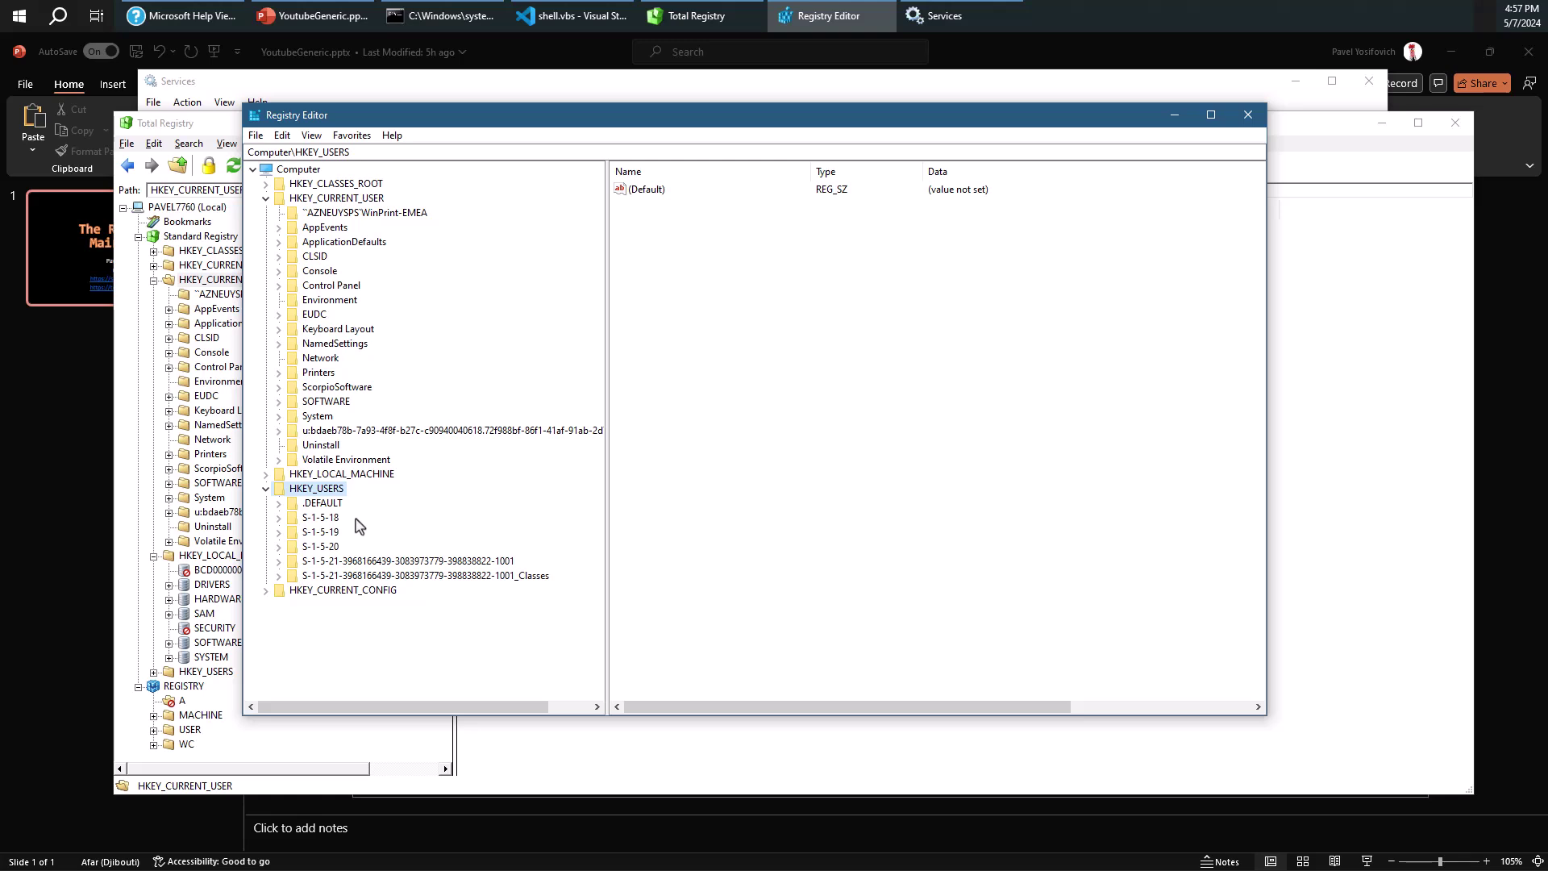
# Expand the Control Panel key under HKEY_CURRENT_USER and view the values of its Colors subkey.
pyautogui.click(266, 198)
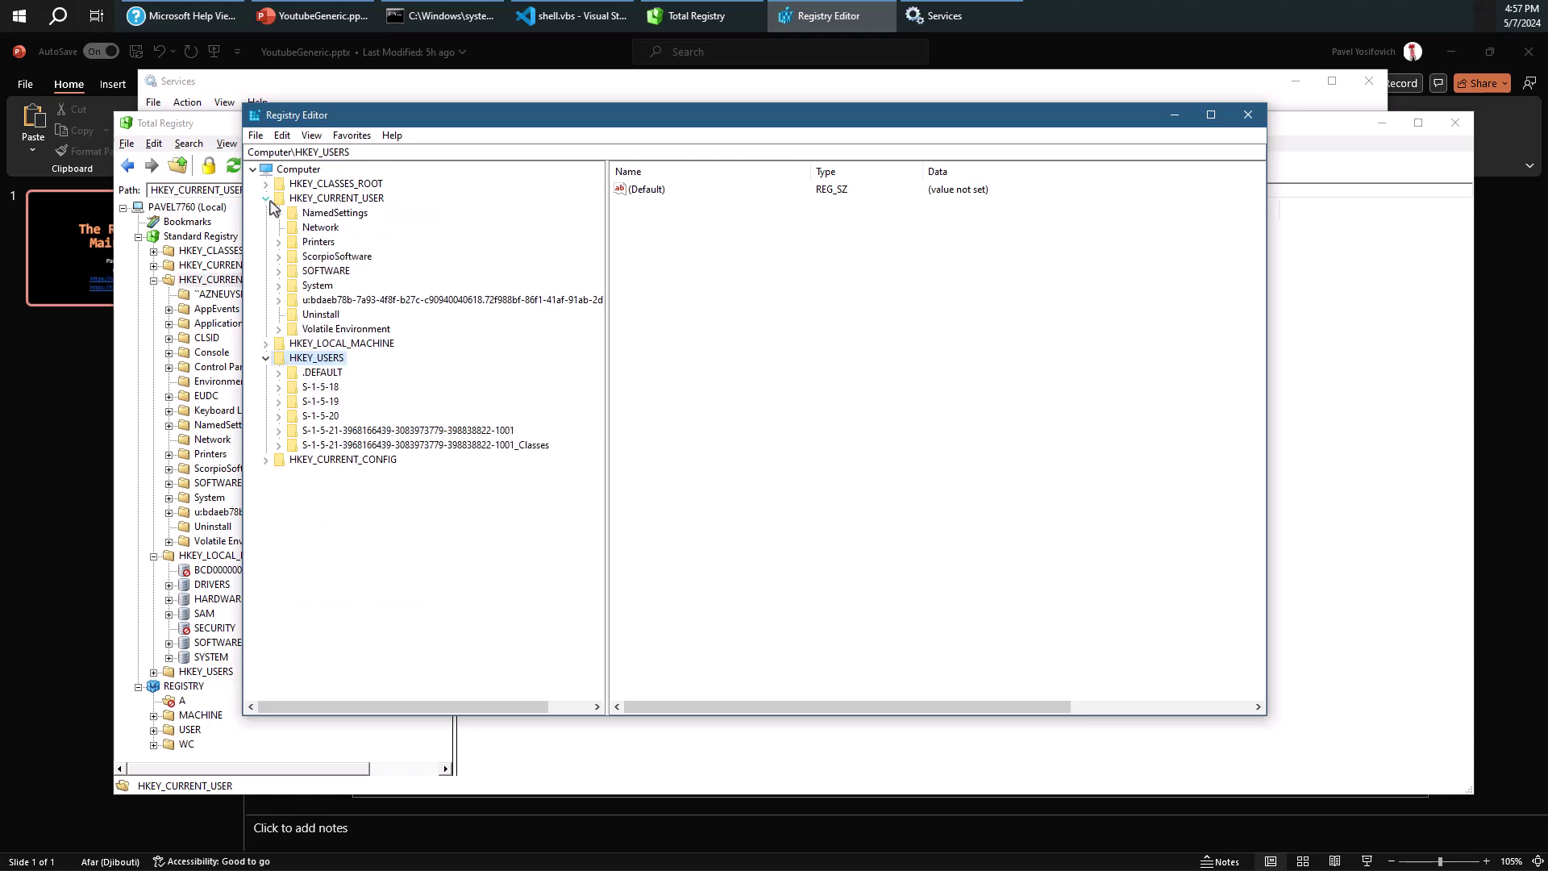
pyautogui.click(277, 202)
pyautogui.doubleClick(277, 201)
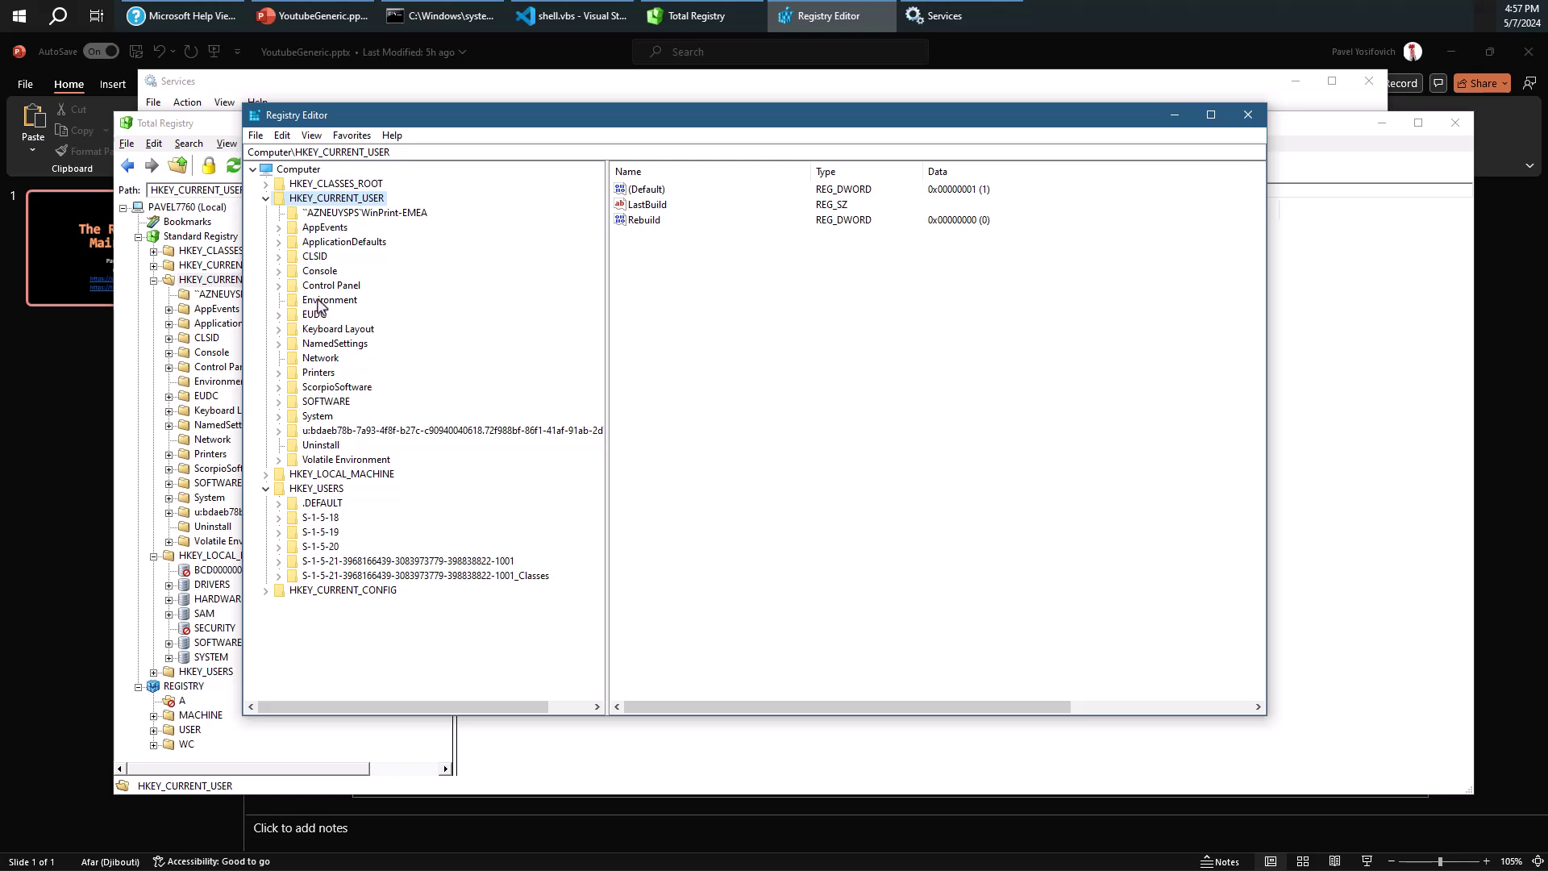
pyautogui.click(319, 287)
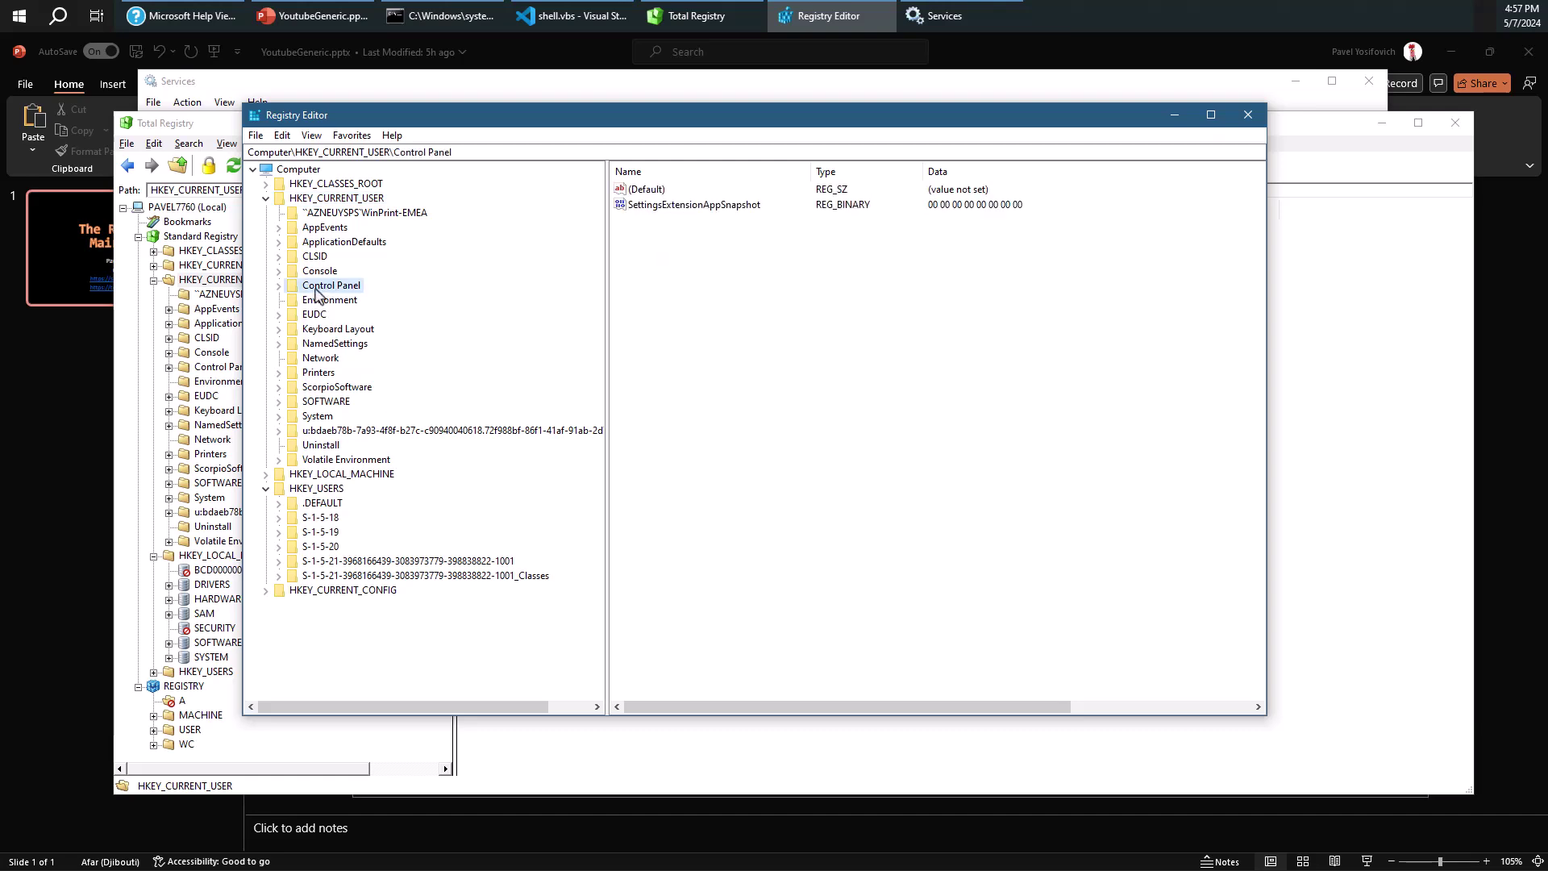
pyautogui.doubleClick(317, 286)
pyautogui.click(329, 343)
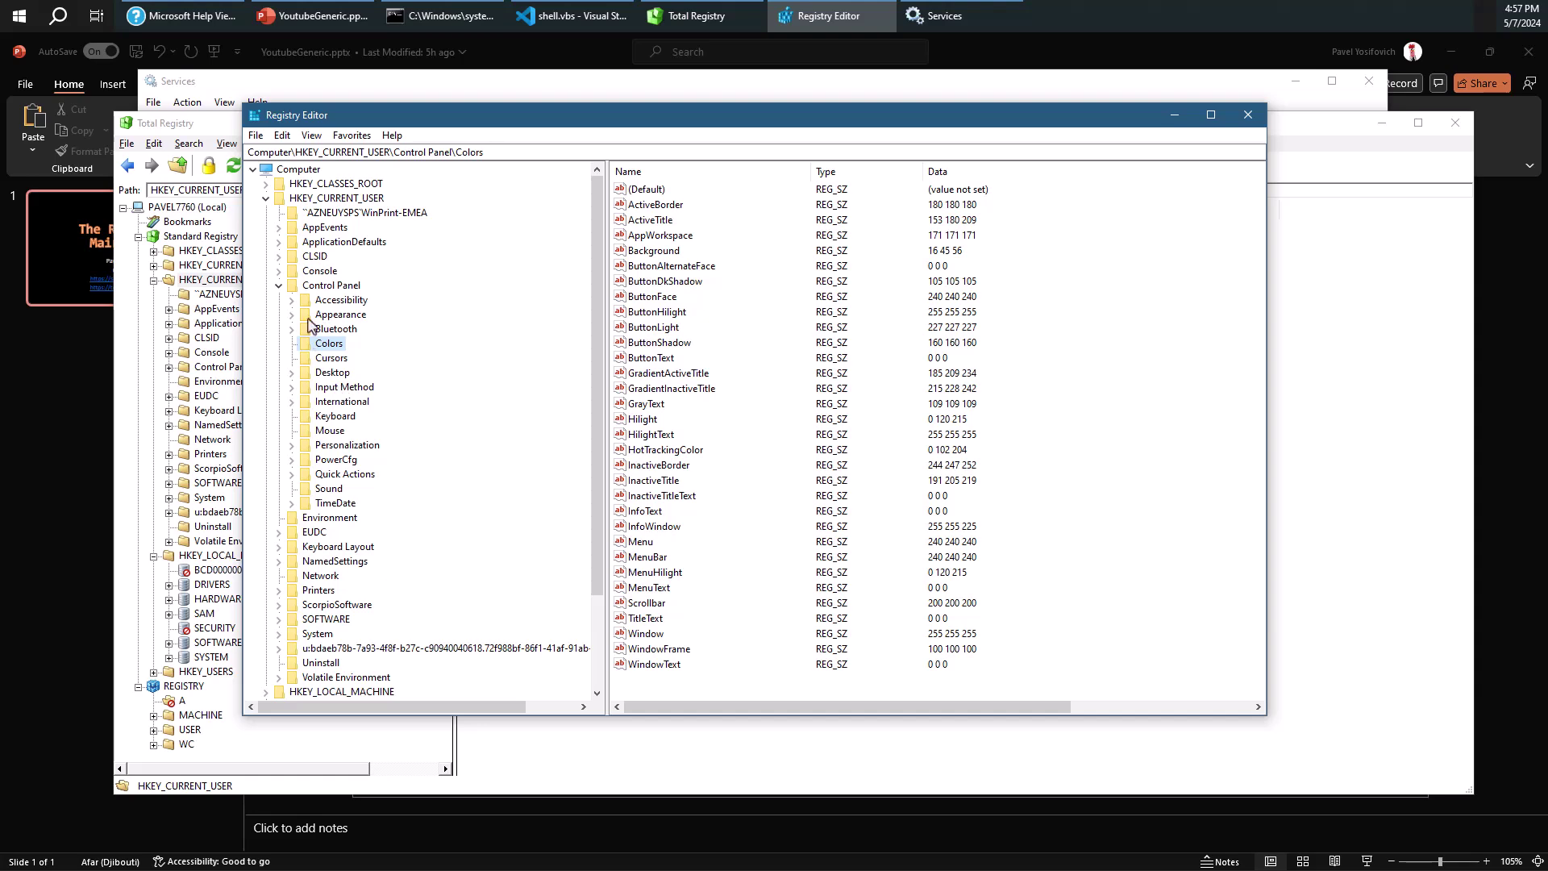
# Collapse Control Panel and HKEY_CURRENT_USER, and expand the HKEY_CURRENT_CONFIG hive.
pyautogui.click(279, 285)
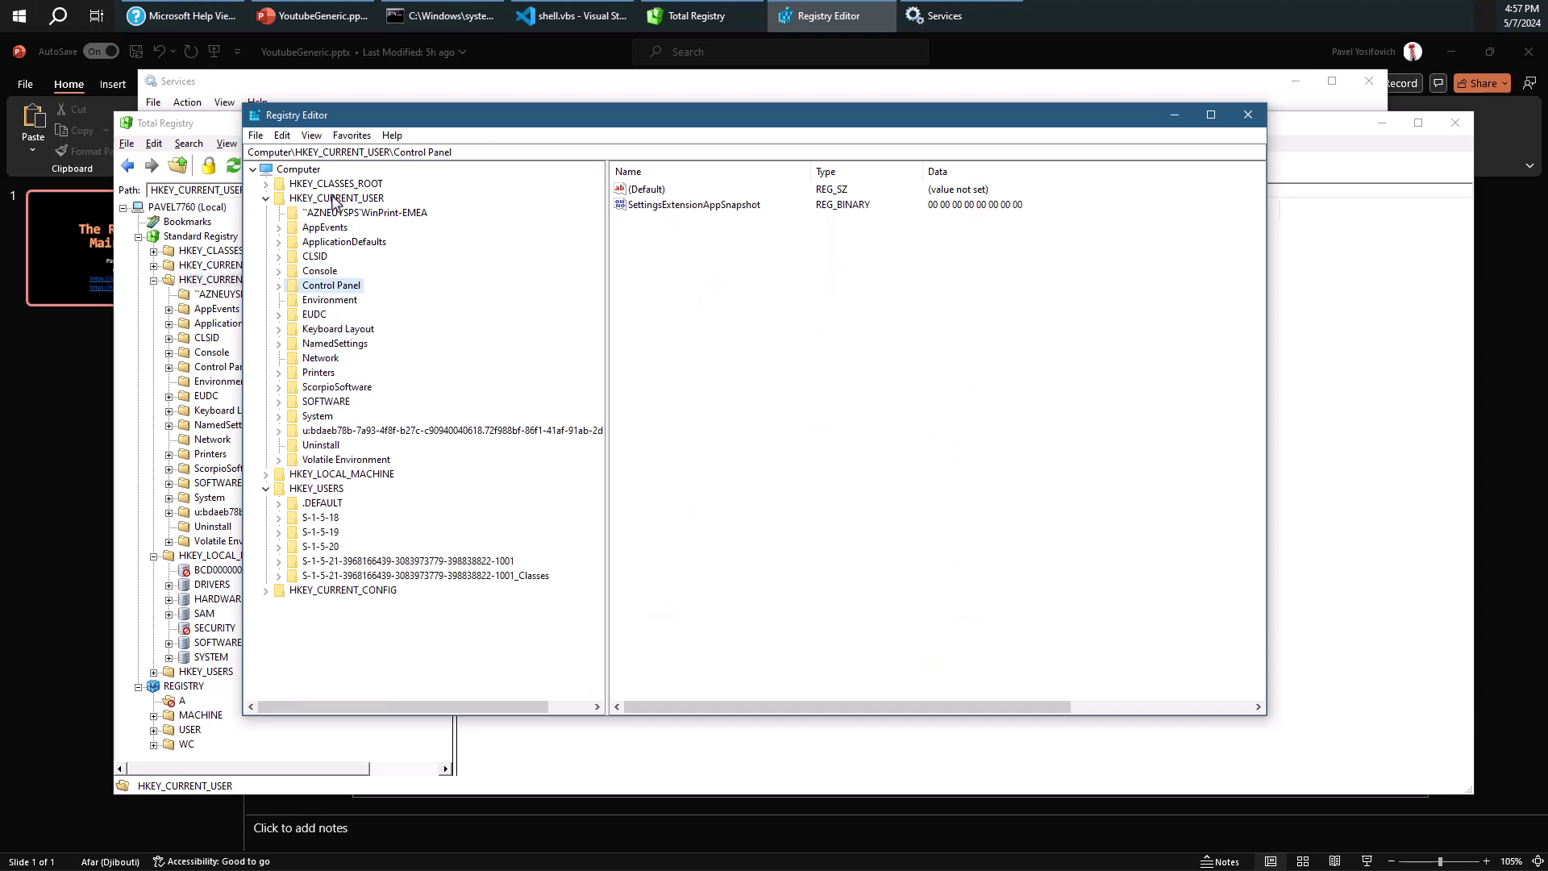
pyautogui.click(267, 199)
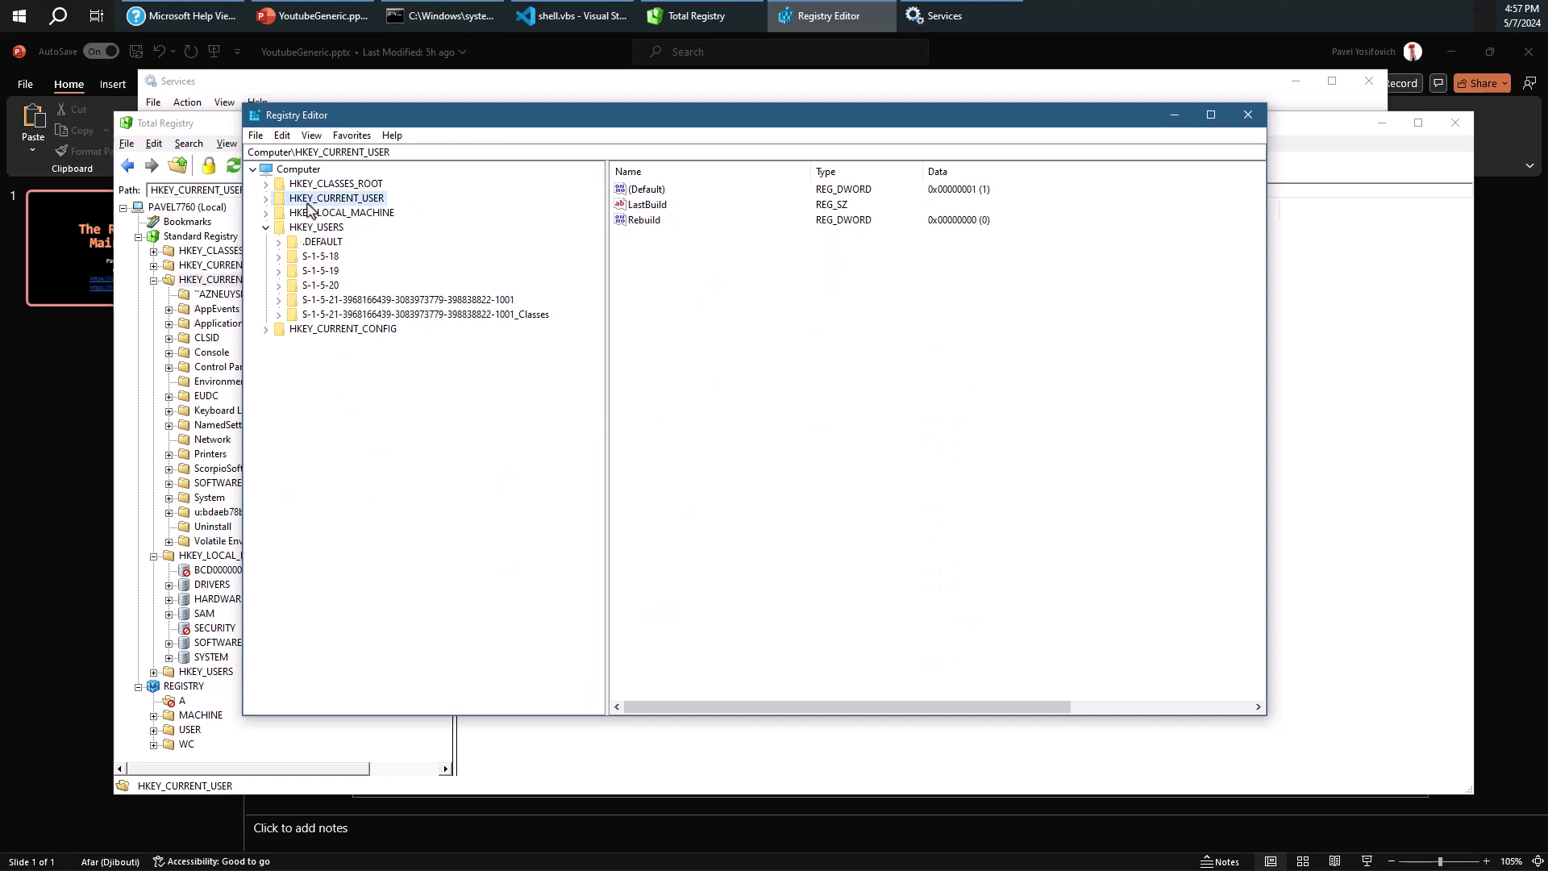
pyautogui.click(328, 331)
pyautogui.click(267, 330)
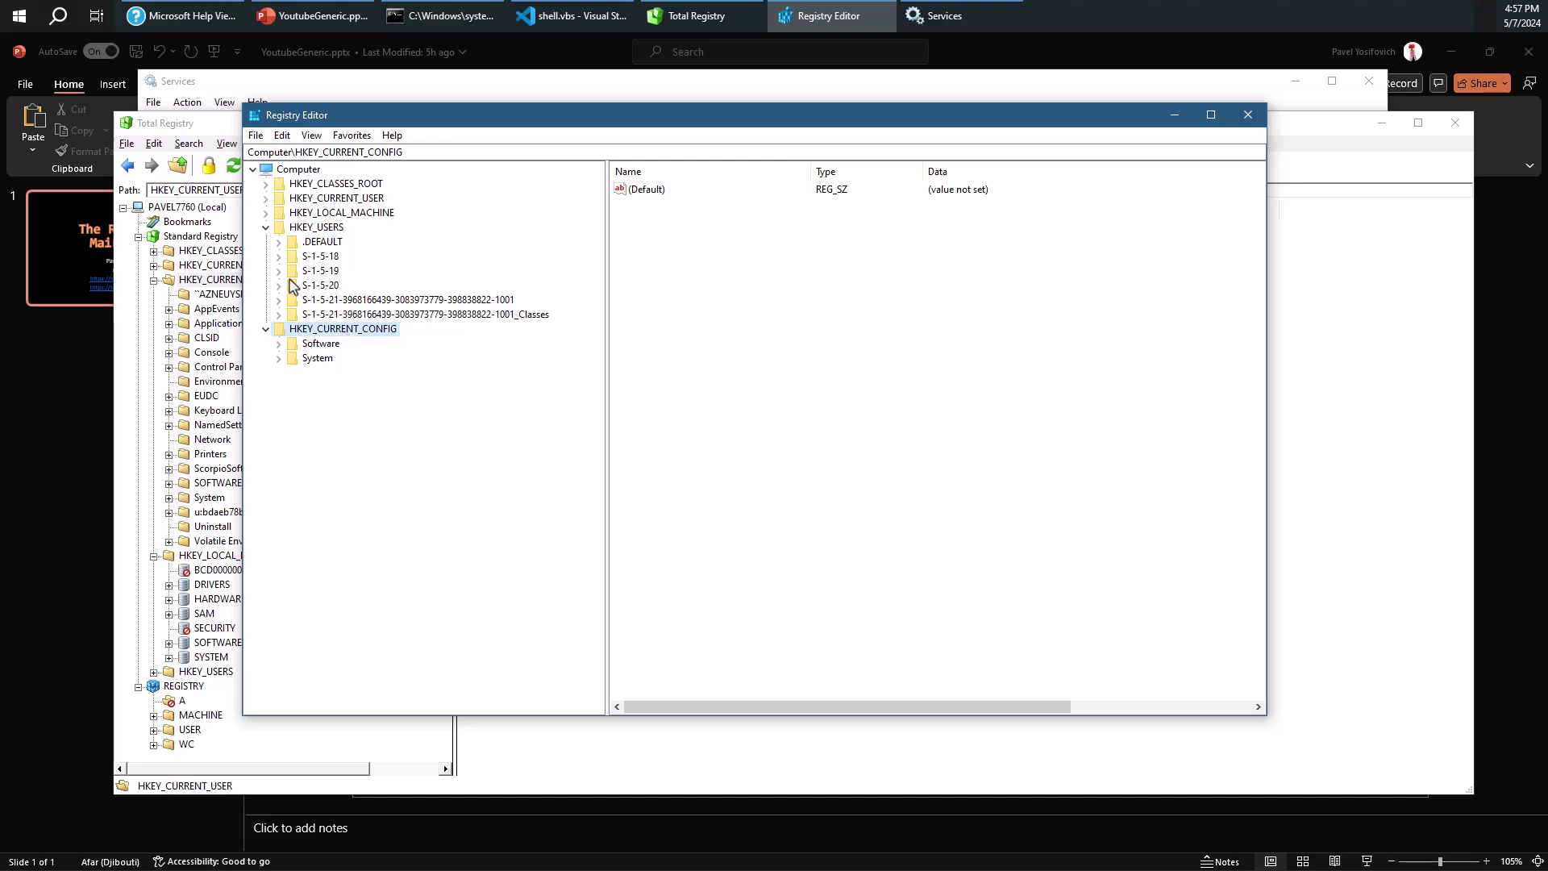
# Select the Current key in HKEY_LOCAL_MACHINE\SYSTEM\CurrentControlSet\Hardware Profiles and compare its subkeys with HKEY_CURRENT_CONFIG.
pyautogui.click(267, 212)
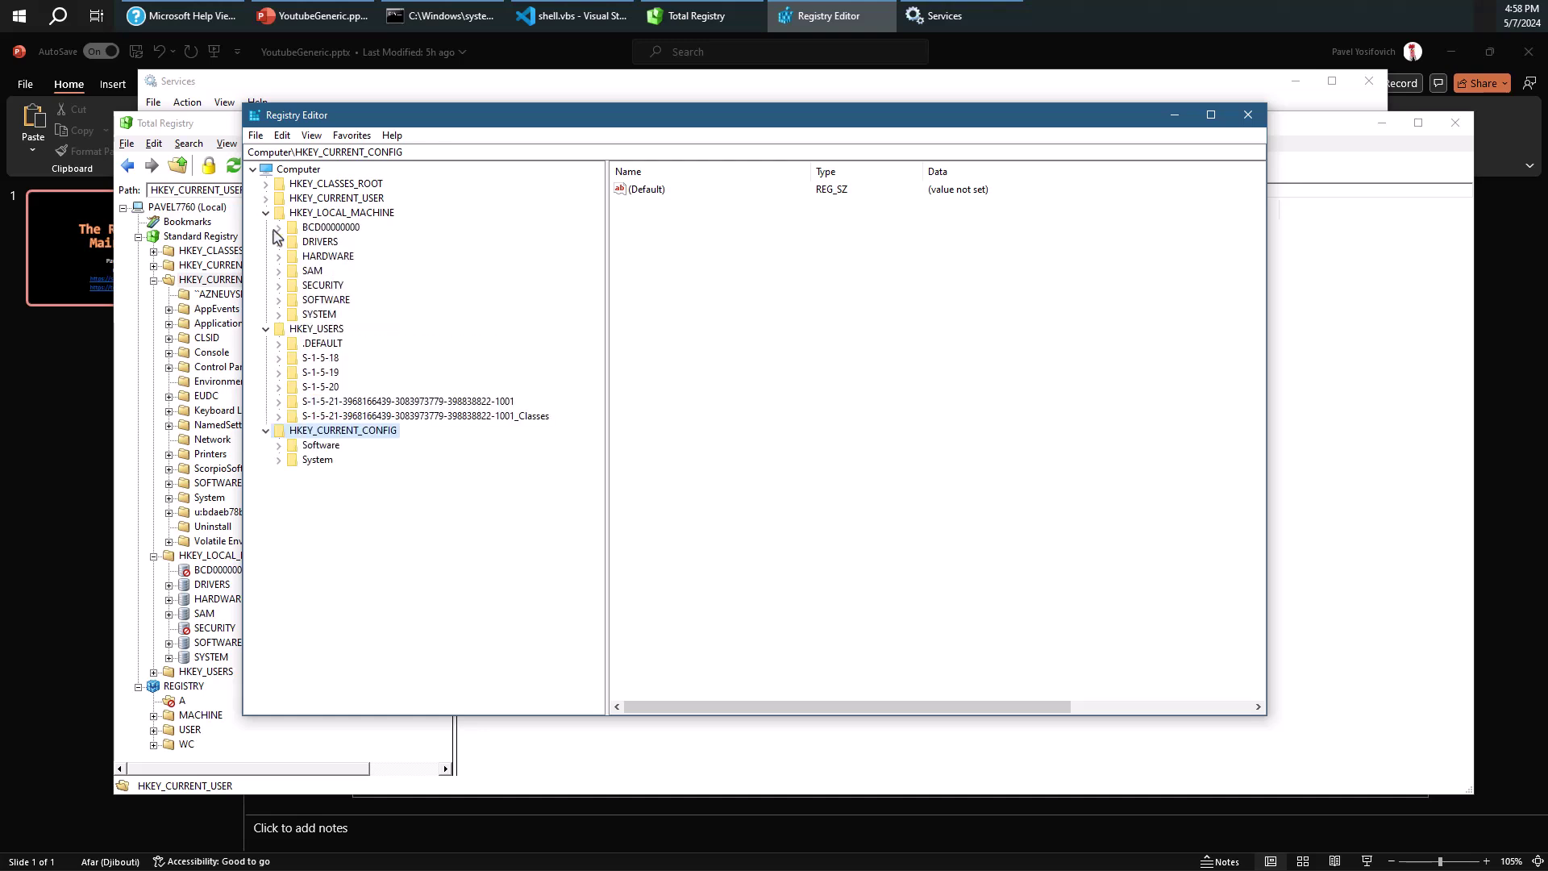
pyautogui.click(289, 314)
pyautogui.click(279, 315)
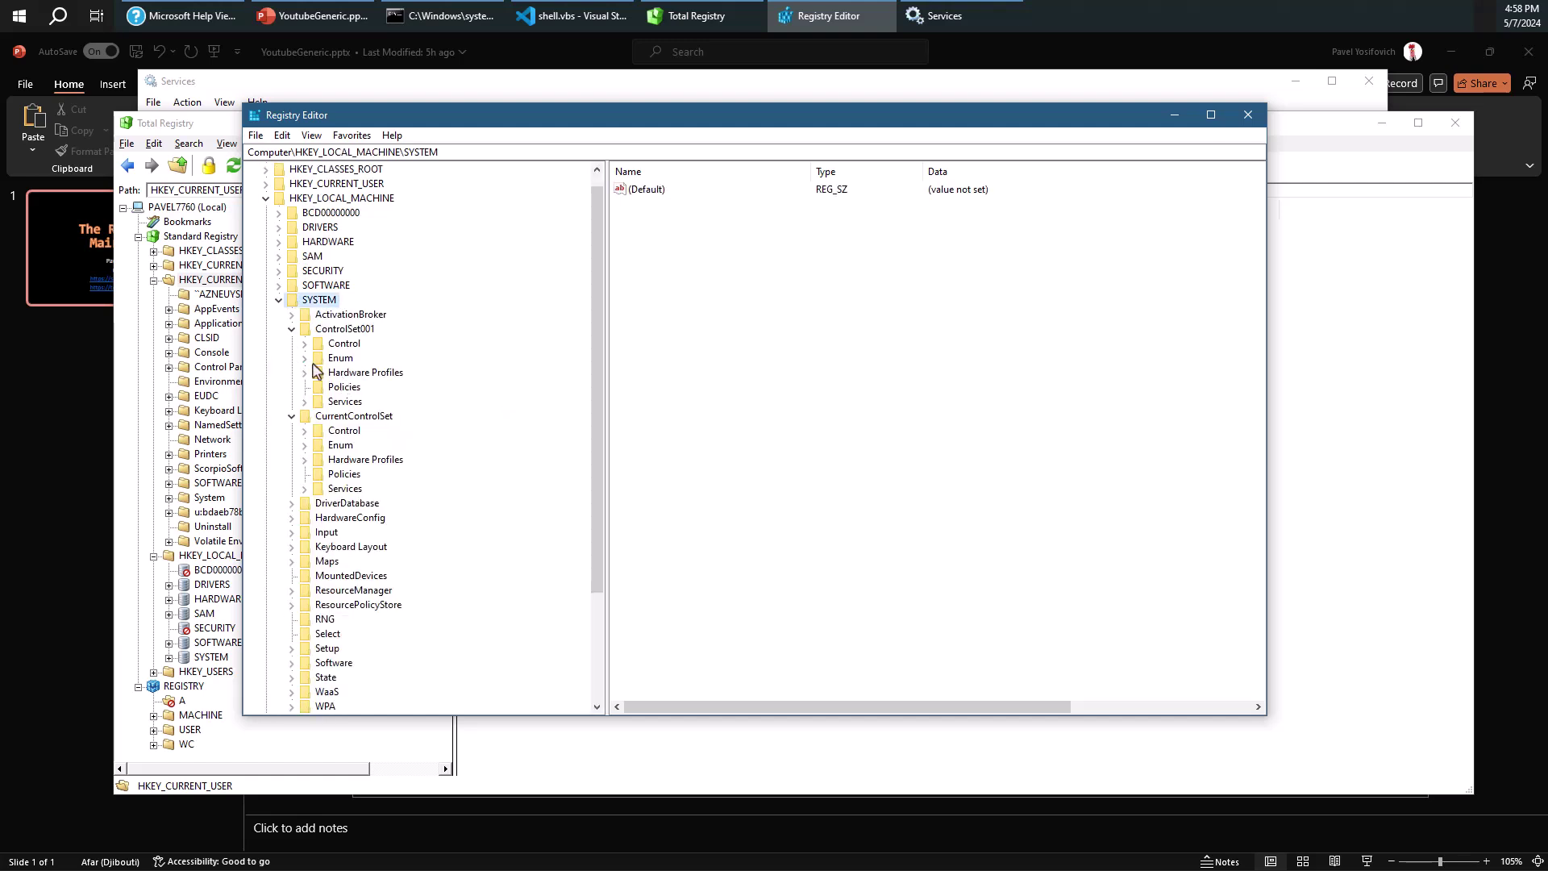
pyautogui.click(292, 329)
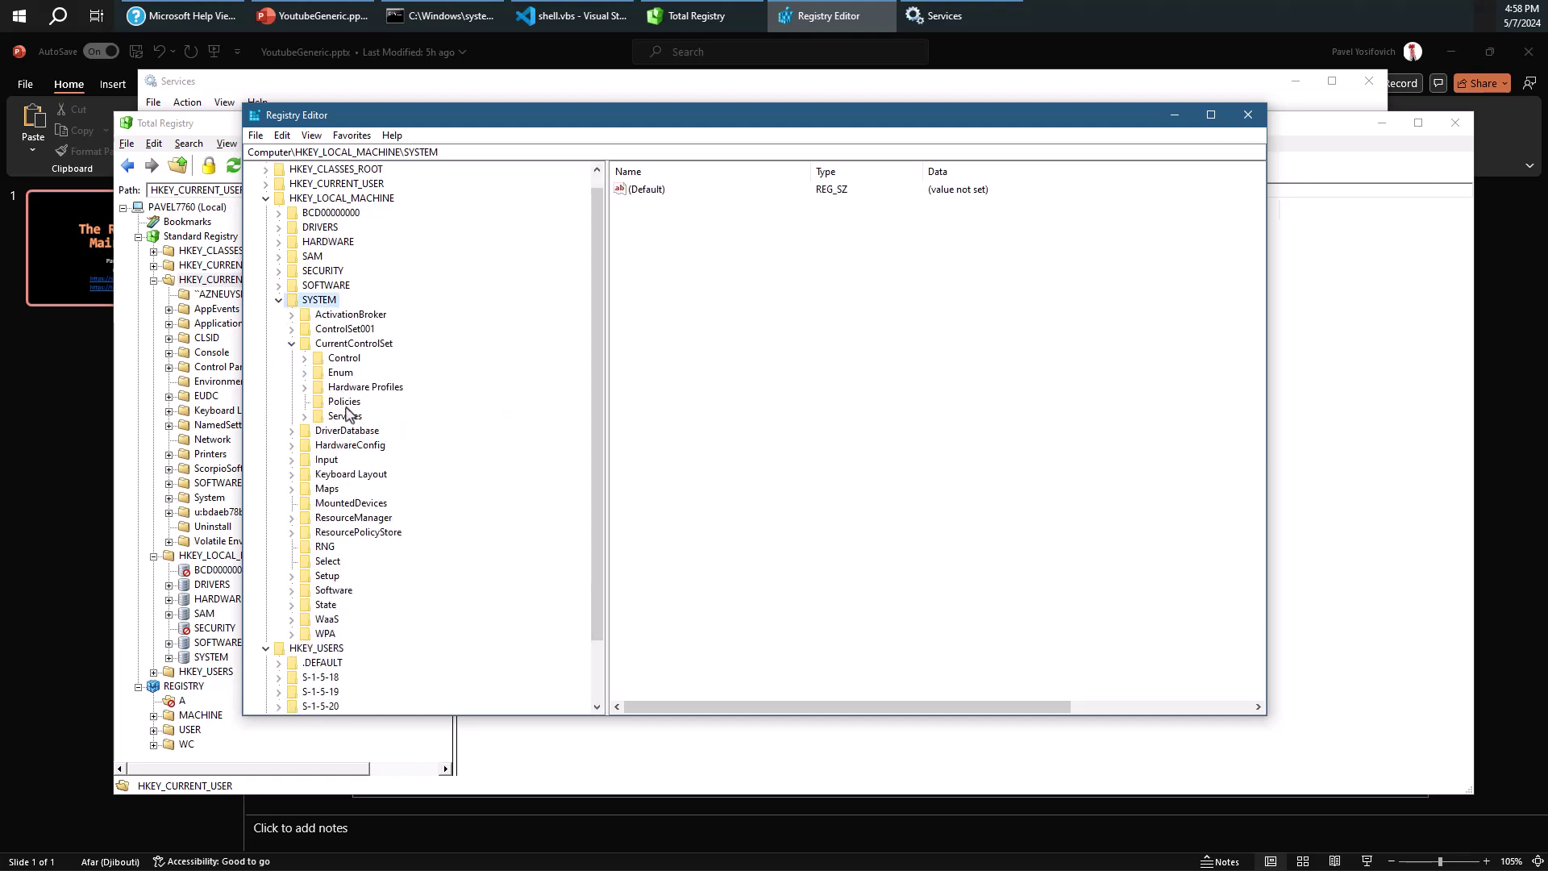
pyautogui.click(342, 391)
pyautogui.click(305, 388)
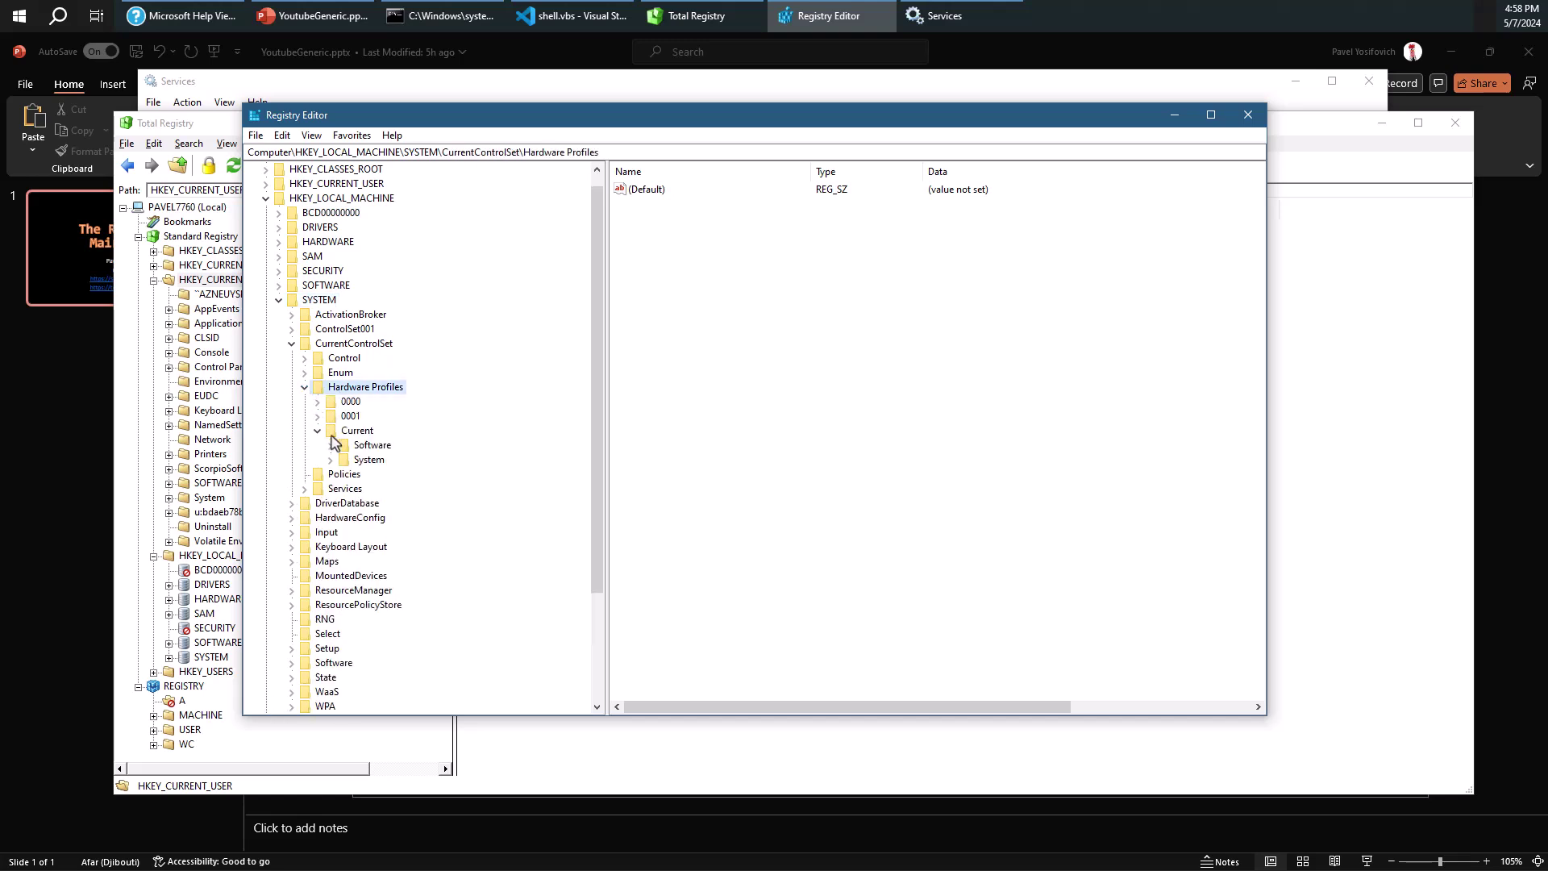
pyautogui.click(360, 432)
pyautogui.scroll(-4, 452, 456)
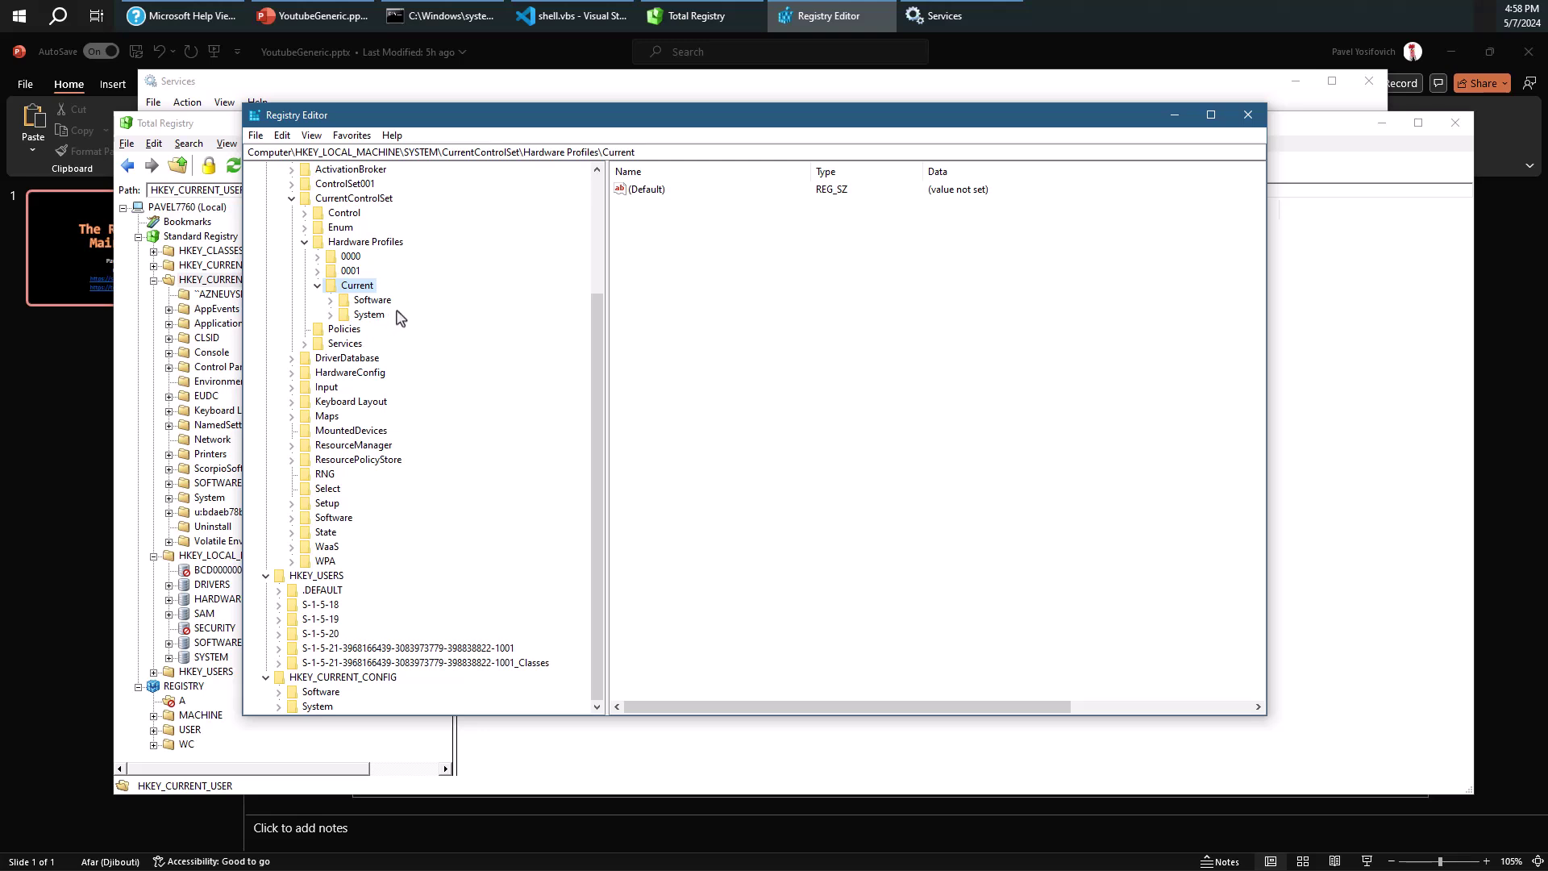
pyautogui.scroll(4, 391, 323)
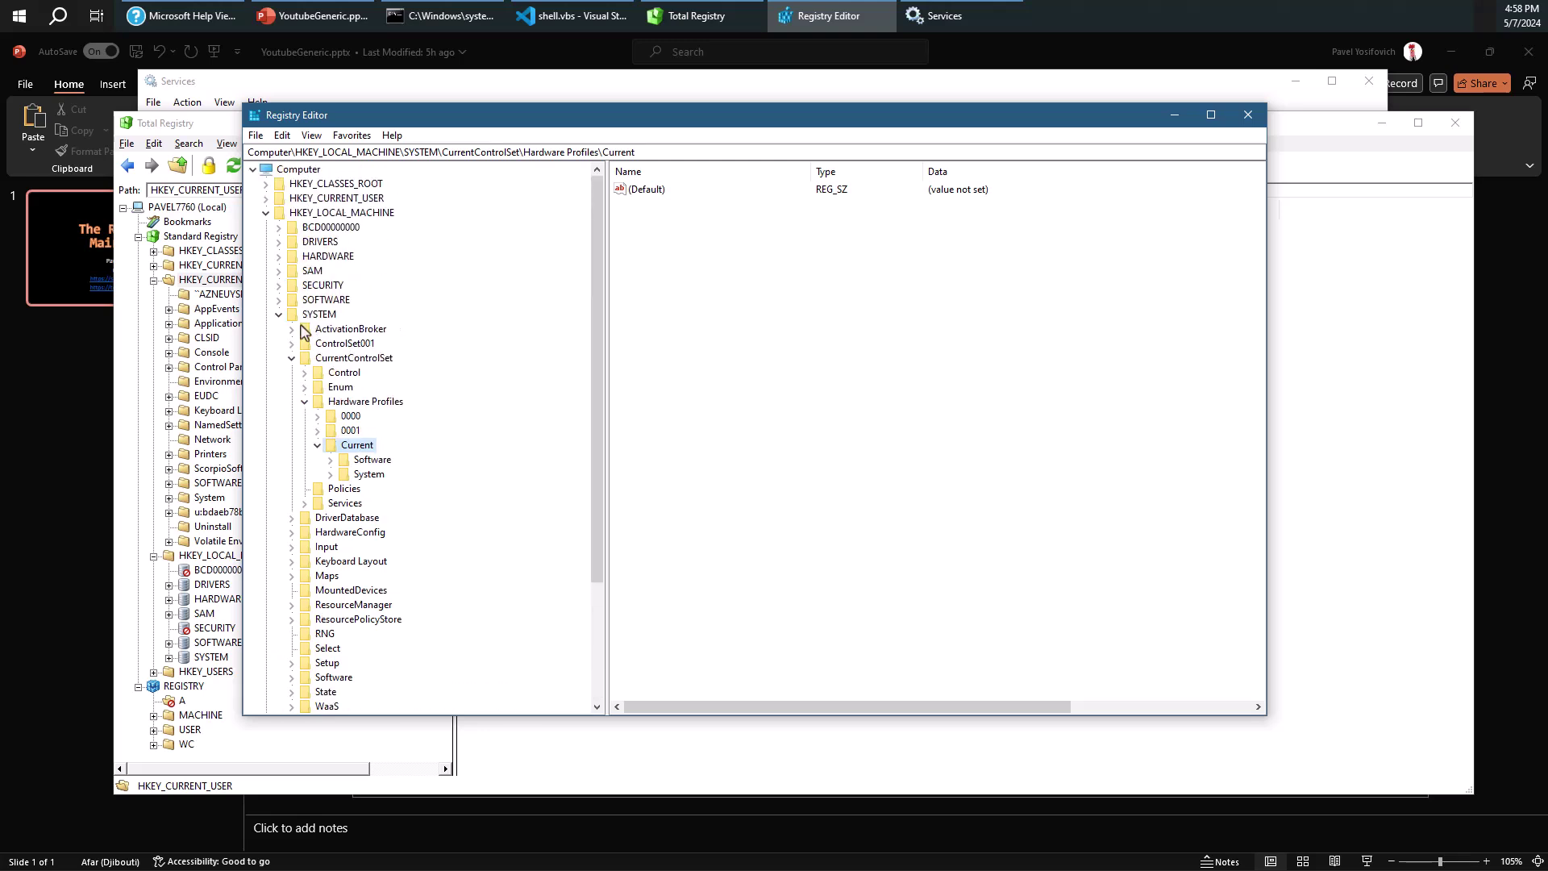
# Collapse SYSTEM, HKEY_LOCAL_MACHINE, HKEY_USERS and HKEY_CURRENT_CONFIG, and select the HKEY_CLASSES_ROOT hive.
pyautogui.click(279, 316)
pyautogui.click(267, 215)
pyautogui.click(267, 228)
pyautogui.click(267, 243)
pyautogui.click(355, 185)
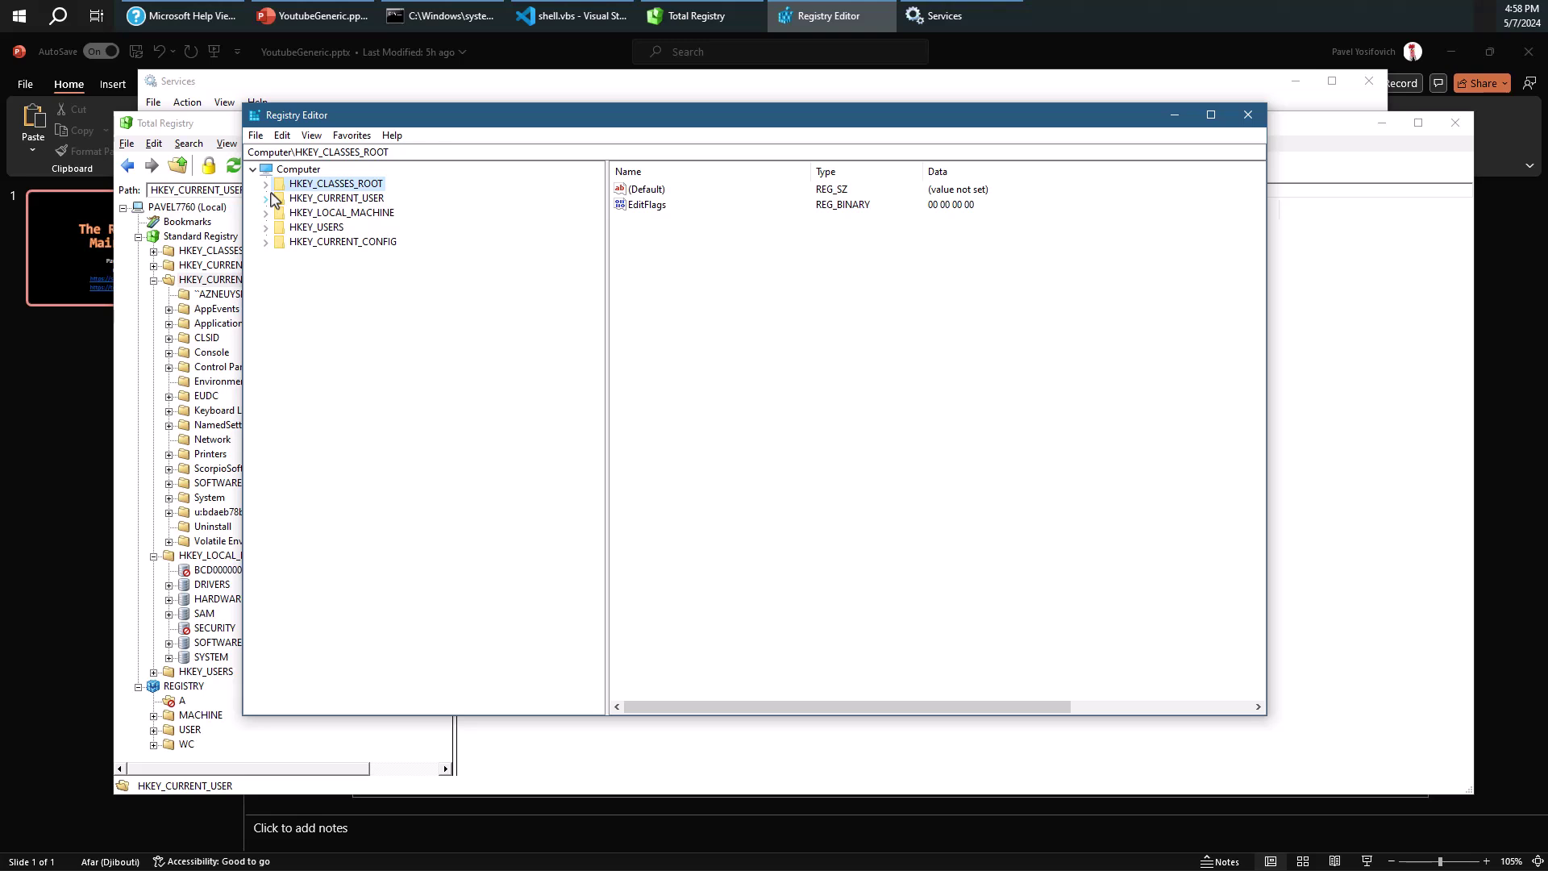
# Expand HKEY_CURRENT_USER\SOFTWARE\Classes and look through its file extension subkeys.
pyautogui.click(323, 200)
pyautogui.click(266, 200)
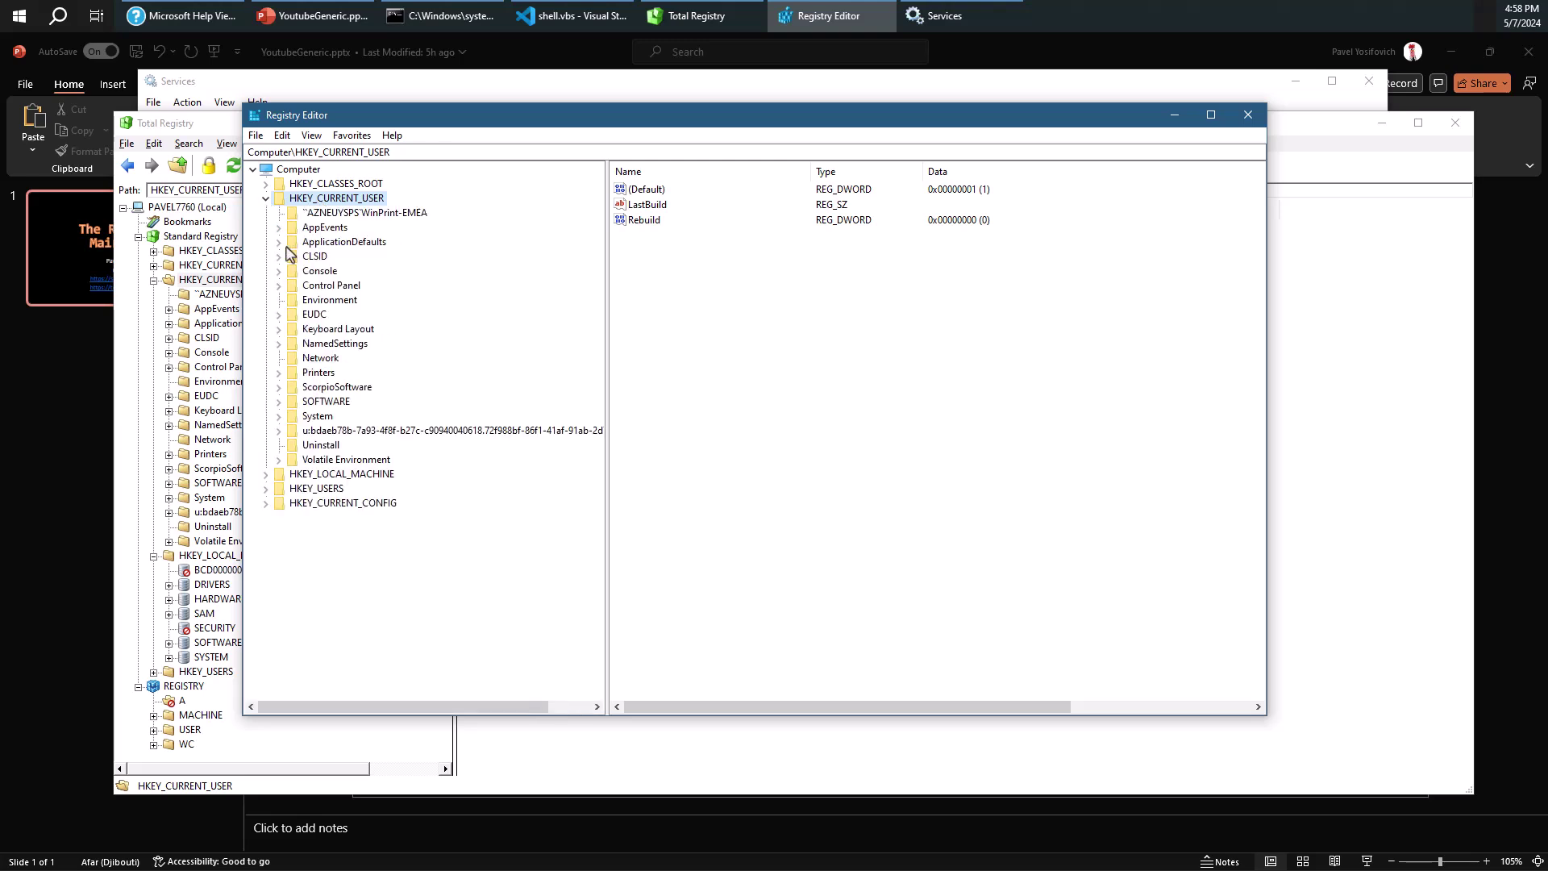
pyautogui.click(322, 402)
pyautogui.click(279, 402)
pyautogui.click(329, 343)
pyautogui.click(330, 459)
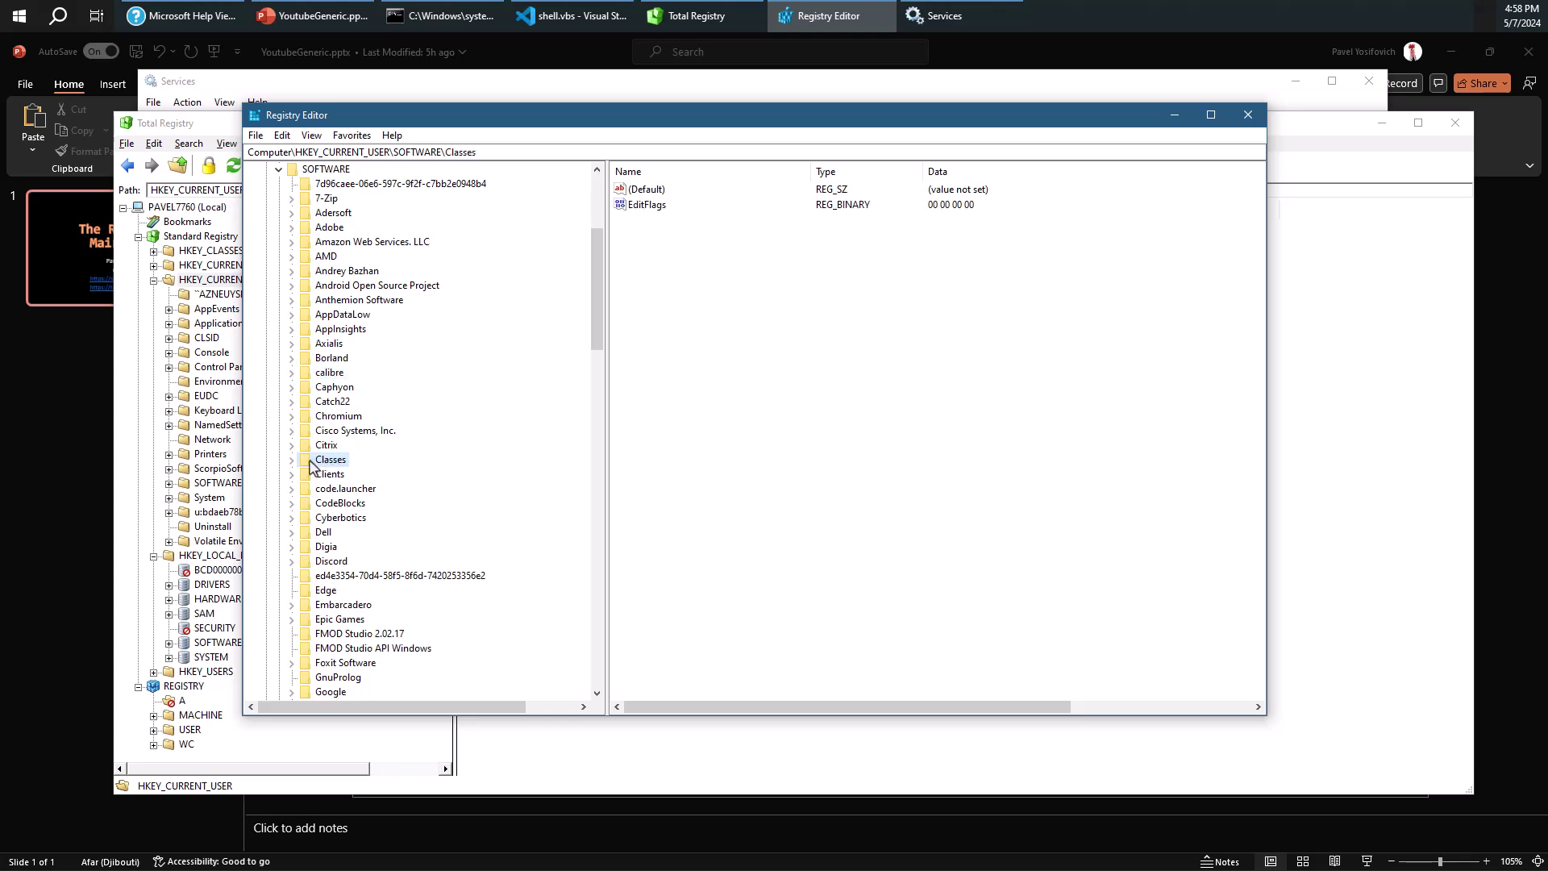
pyautogui.click(291, 460)
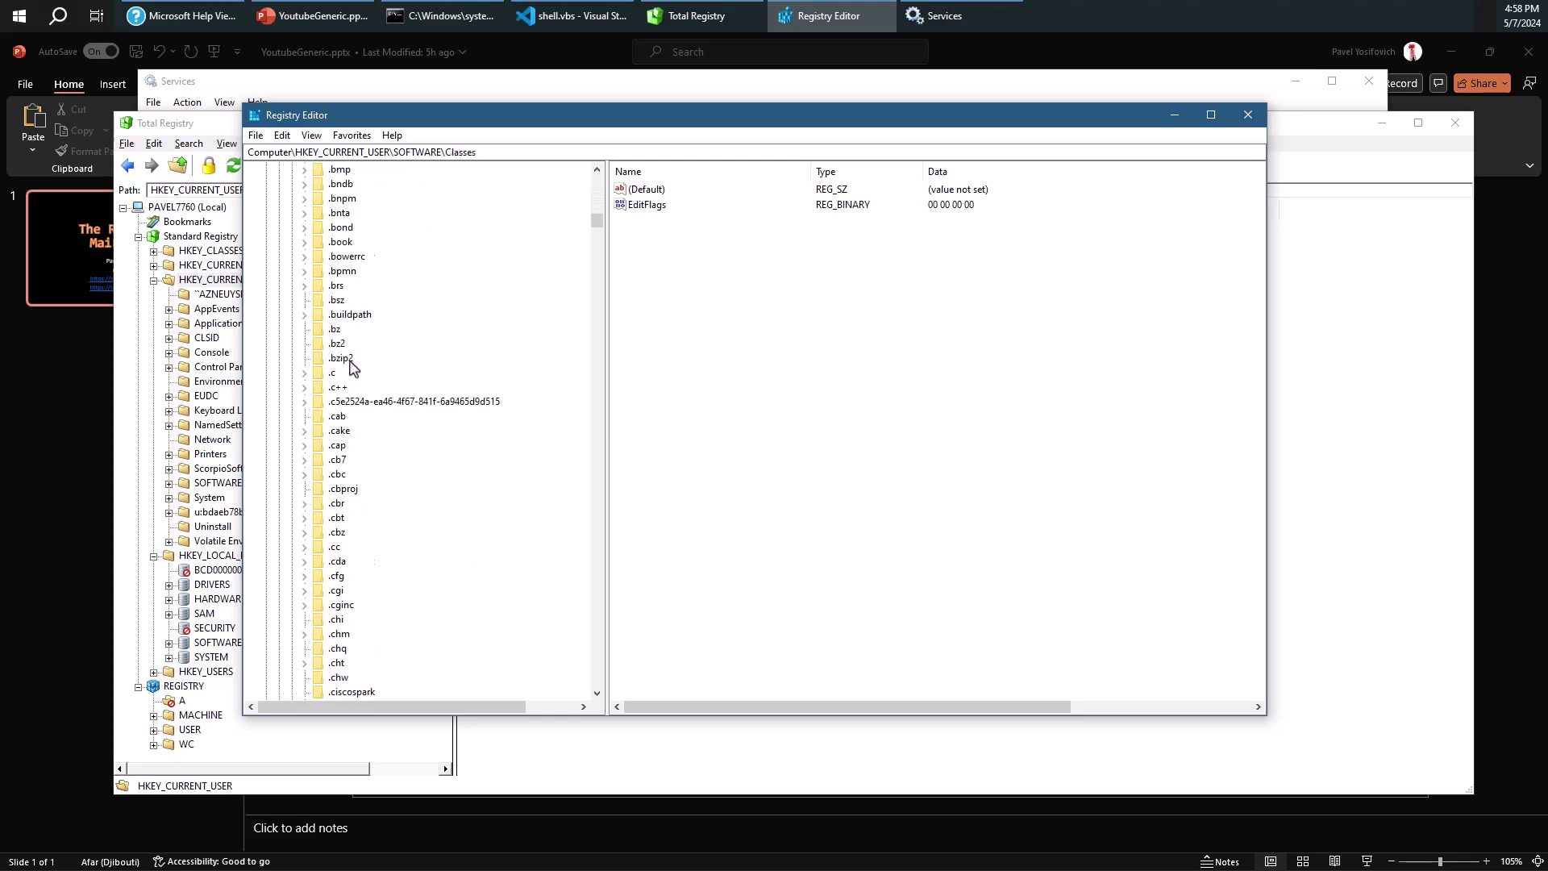
pyautogui.scroll(12, 352, 376)
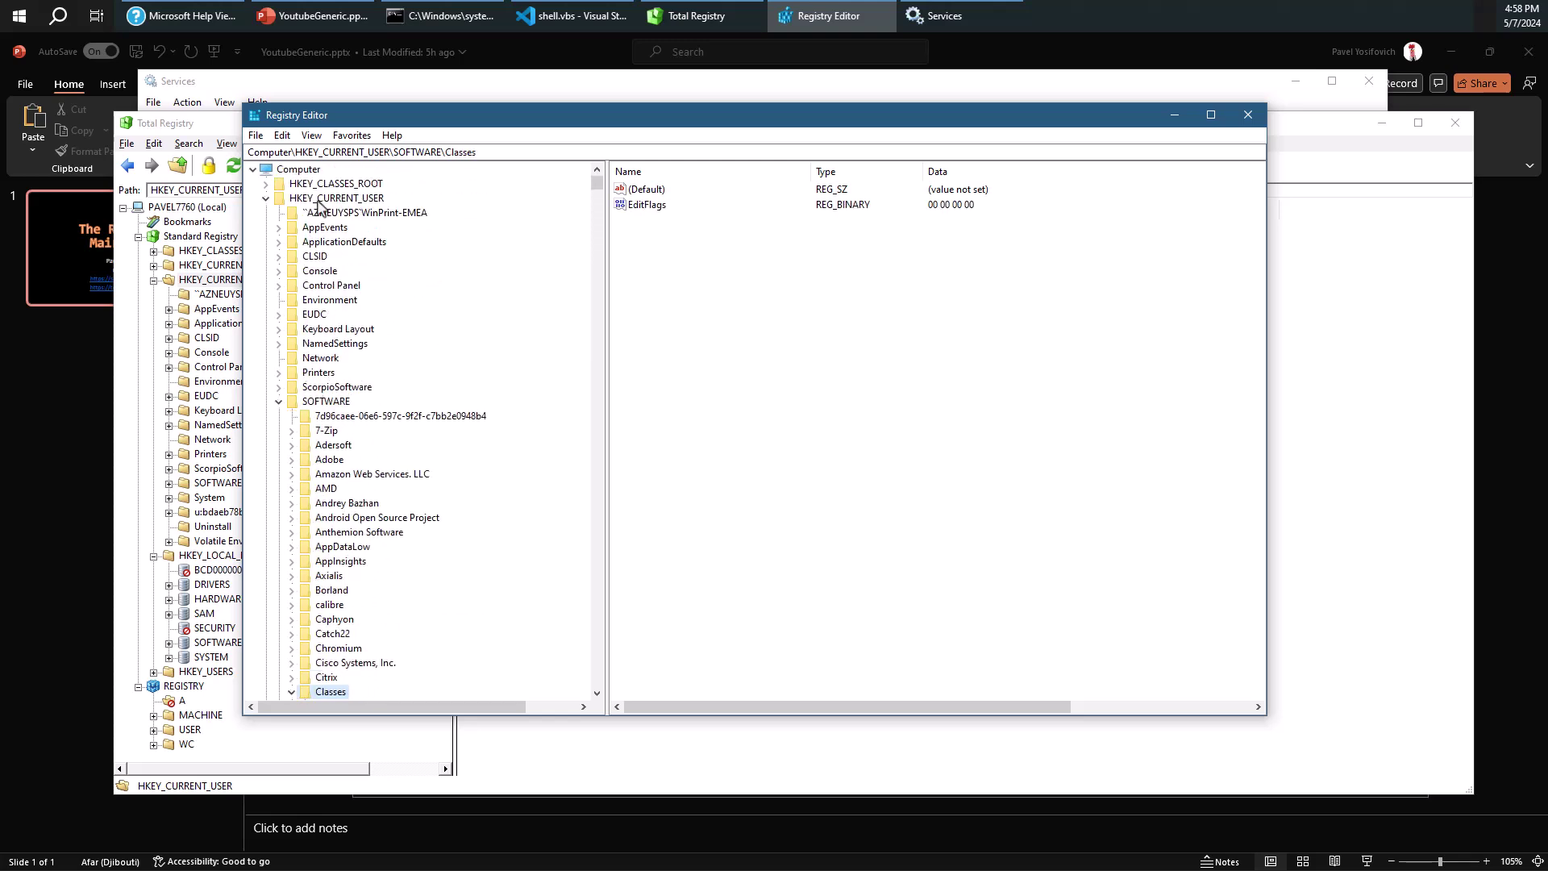
# Collapse HKEY_CURRENT_USER and expand HKEY_LOCAL_MACHINE\SOFTWARE\Classes to examine its subkeys.
pyautogui.click(266, 199)
pyautogui.click(327, 214)
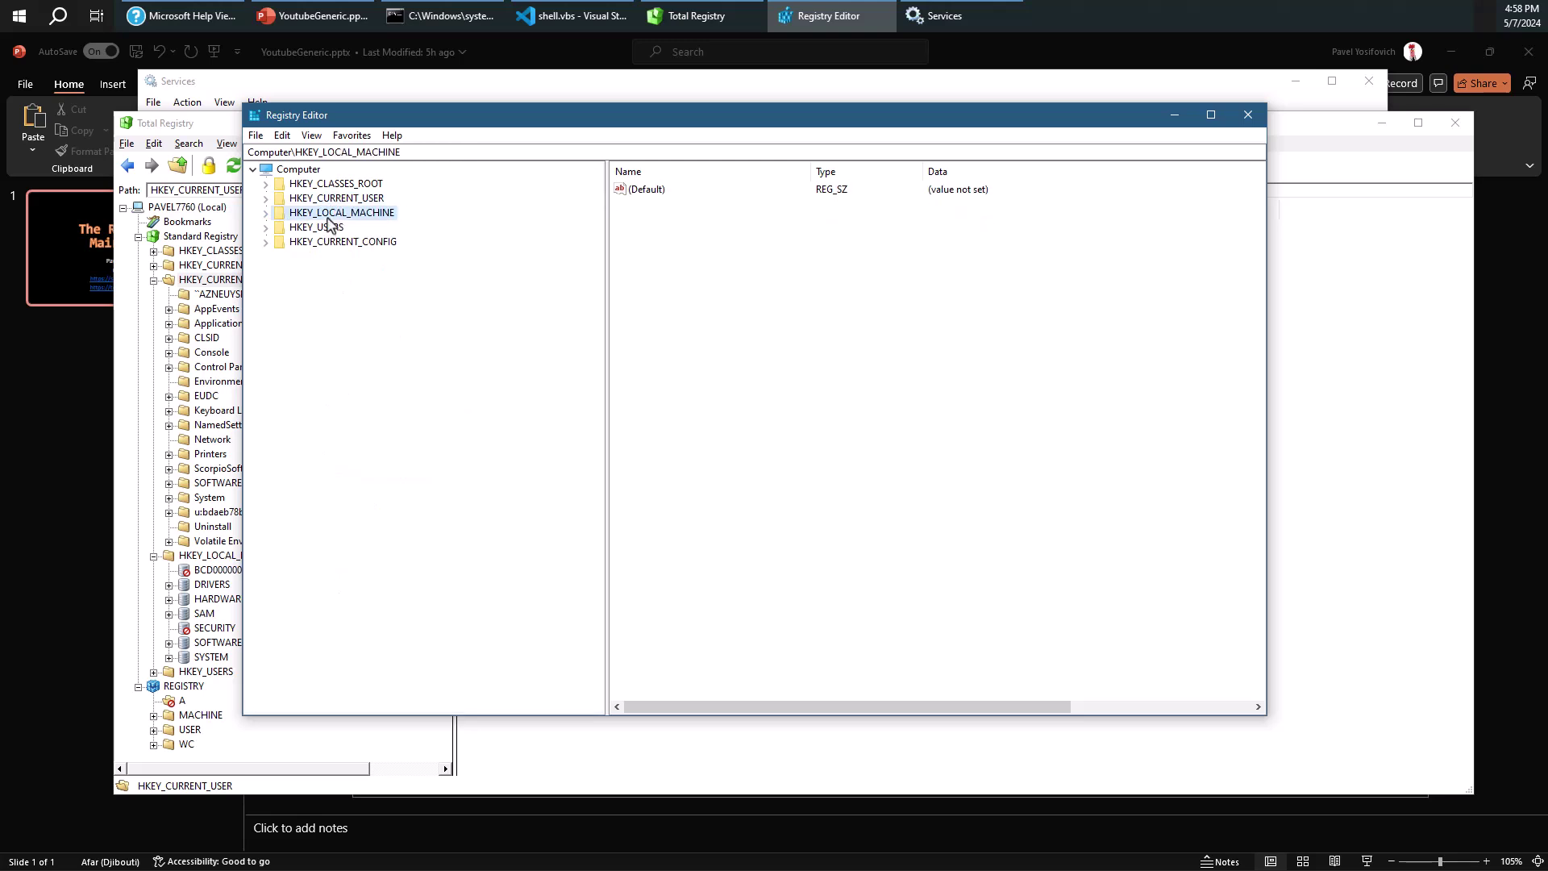
pyautogui.click(266, 213)
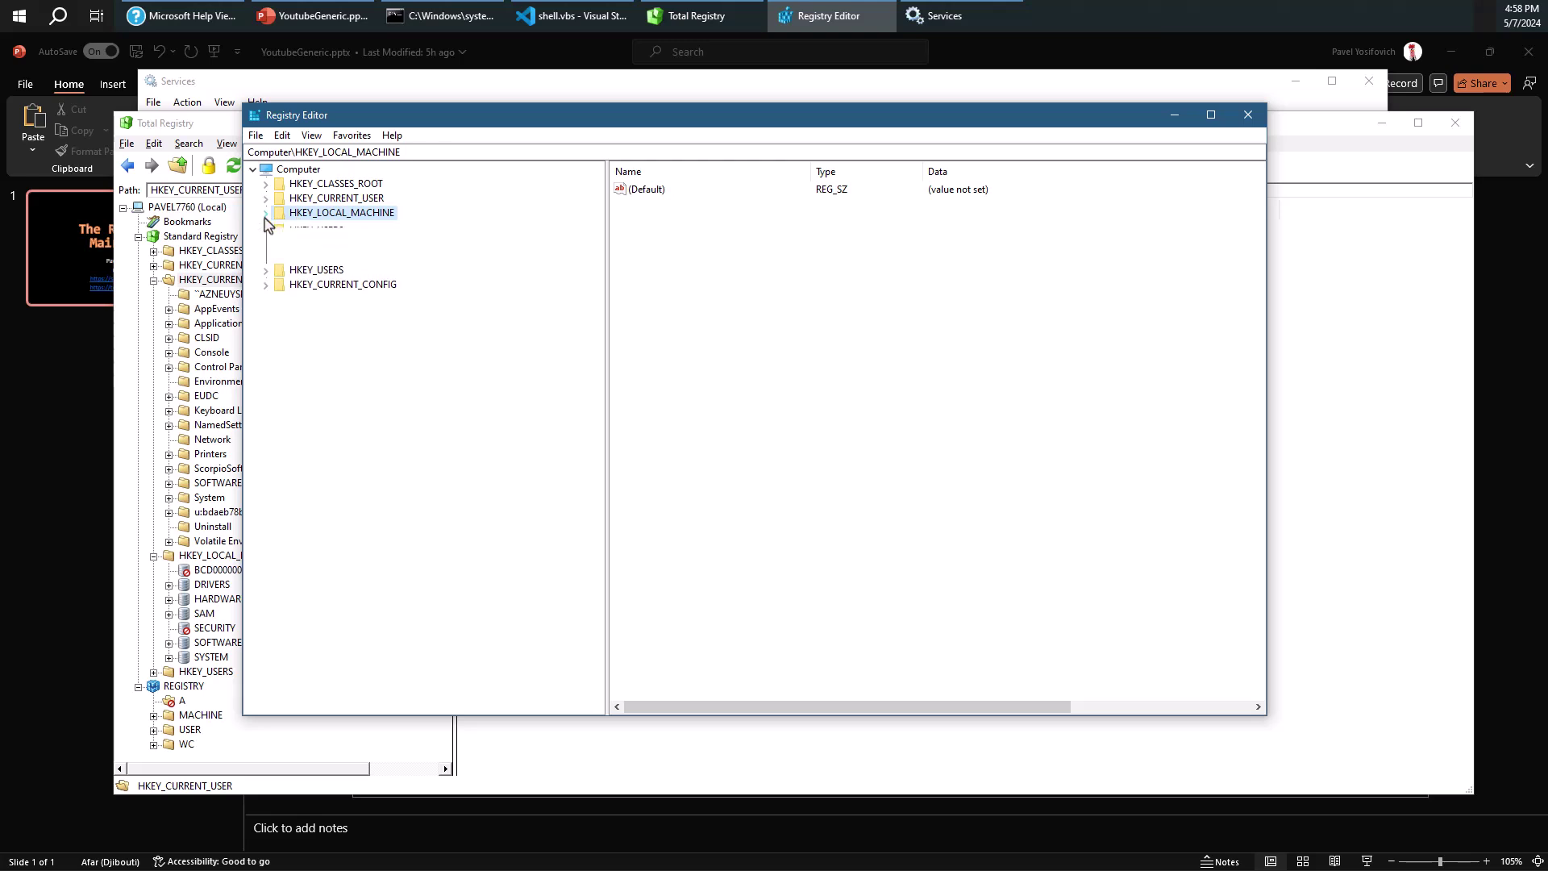
pyautogui.click(279, 300)
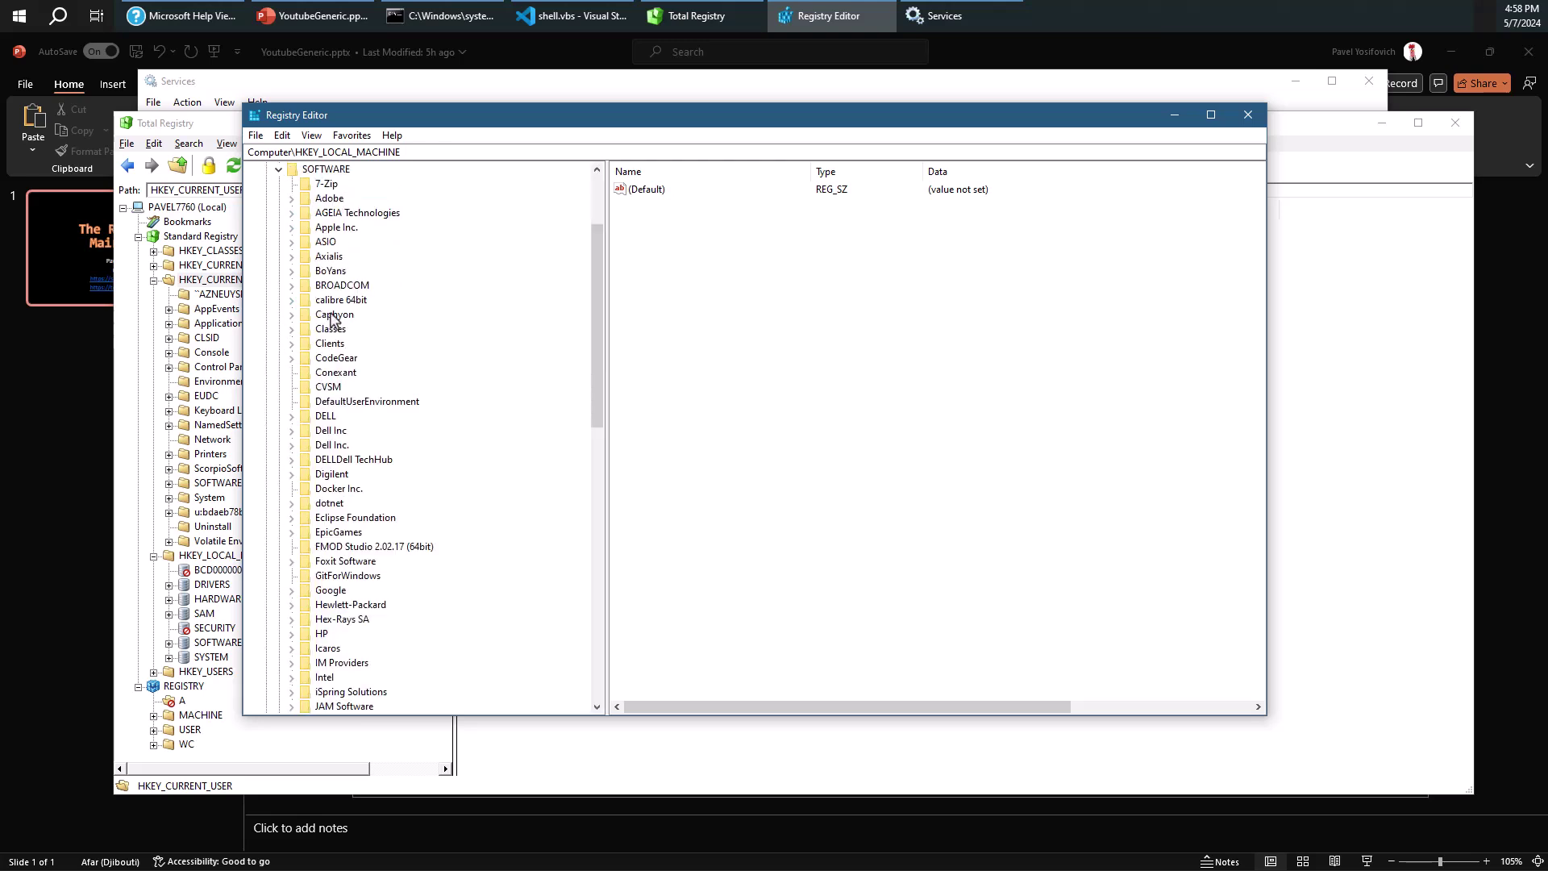
pyautogui.scroll(3, 331, 320)
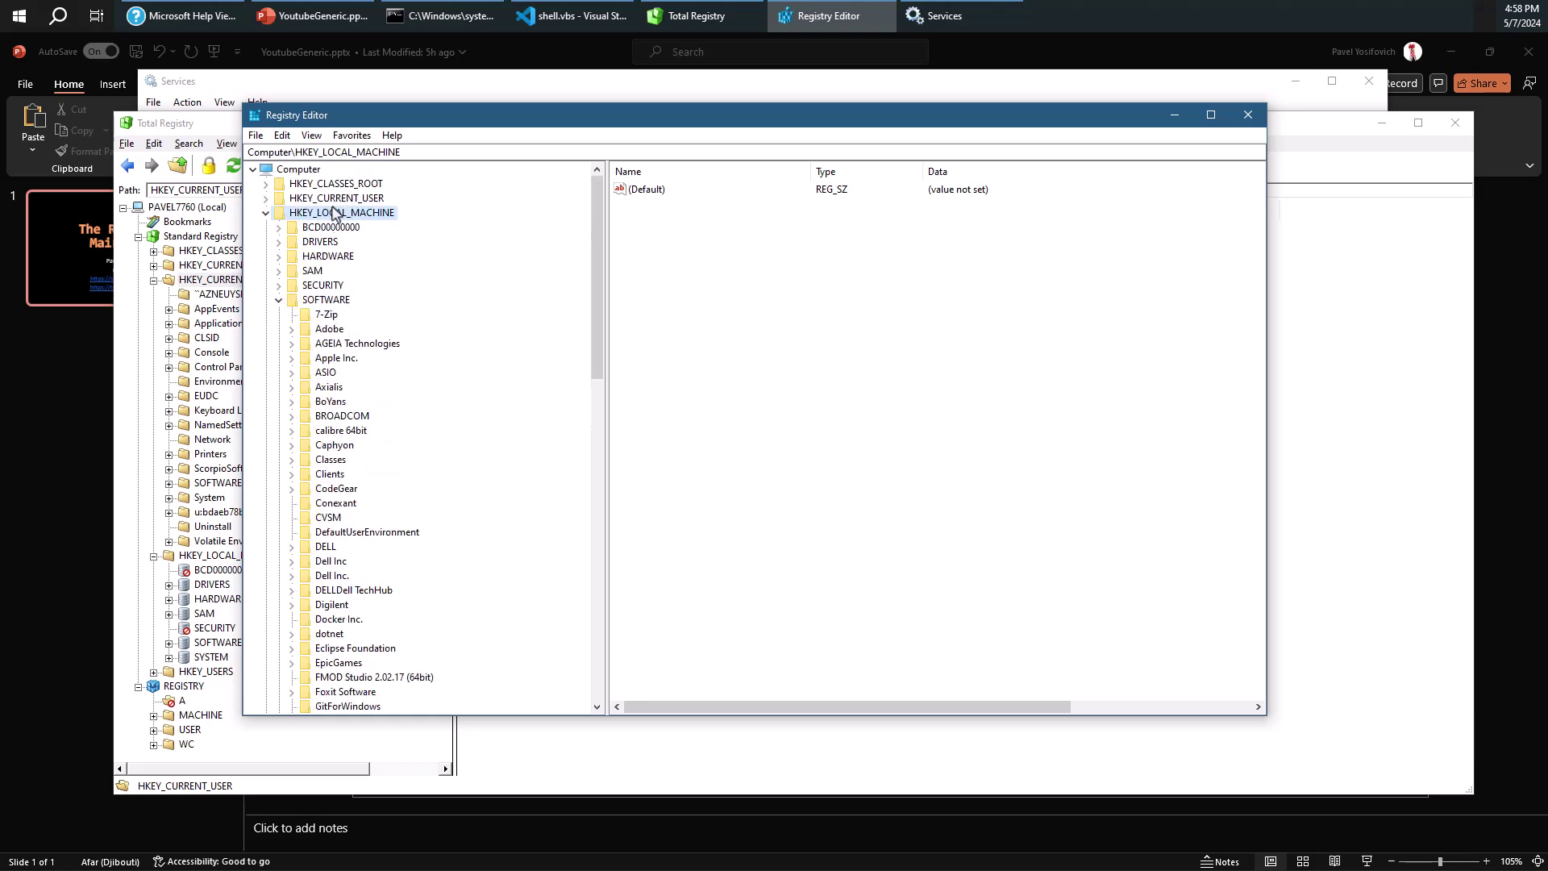
pyautogui.doubleClick(342, 458)
pyautogui.scroll(-1, 392, 424)
pyautogui.scroll(8, 391, 423)
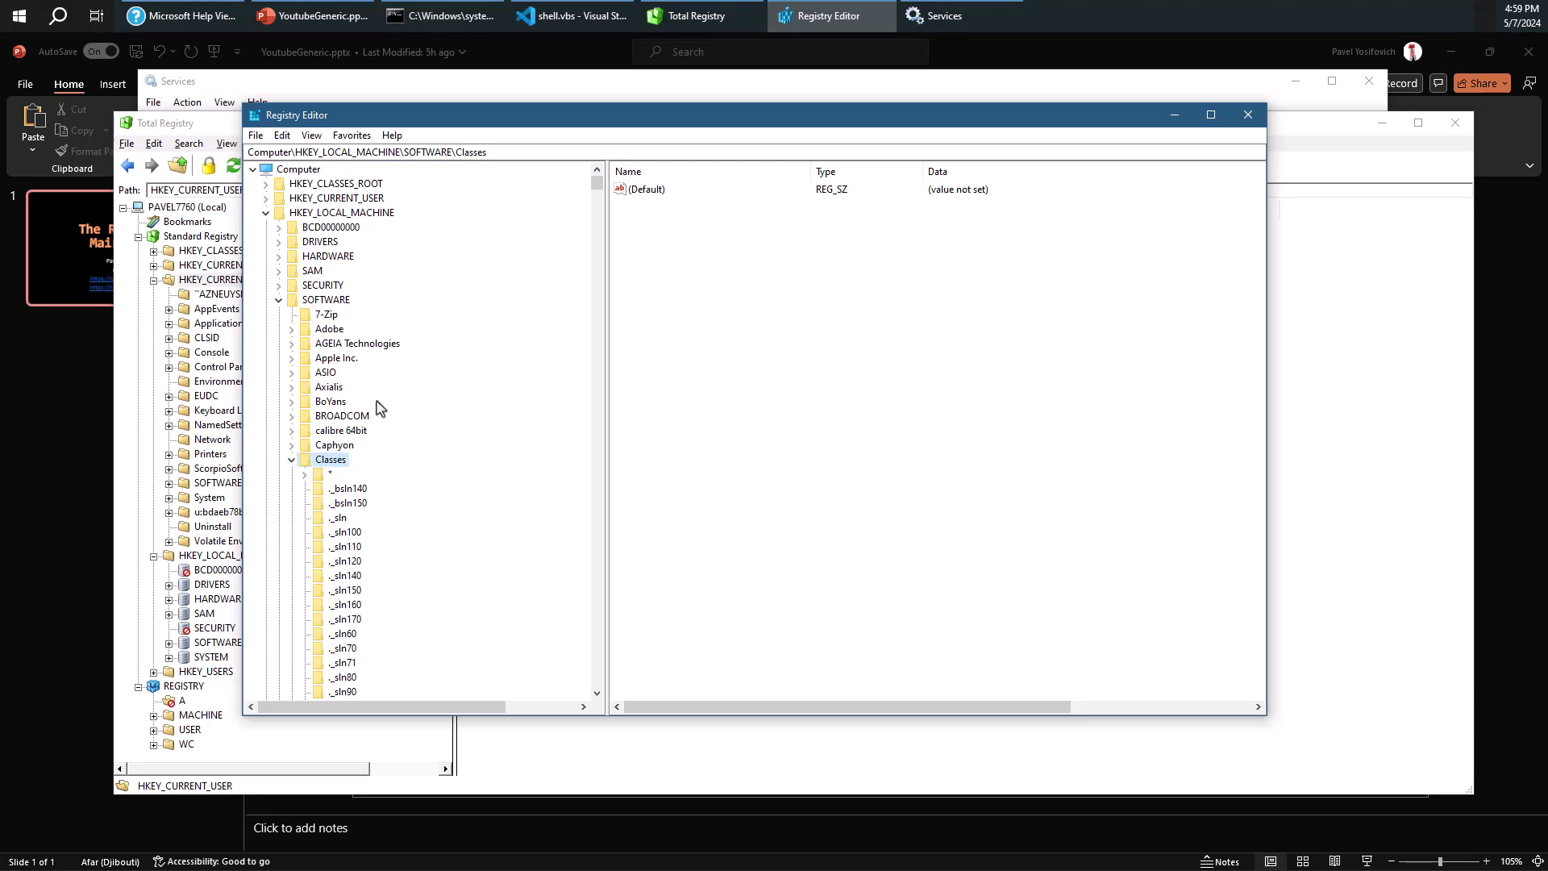
# Collapse the SOFTWARE key and HKEY_LOCAL_MACHINE, and expand the HKEY_CLASSES_ROOT hive.
pyautogui.click(279, 300)
pyautogui.press('Left')
pyautogui.press('Left')
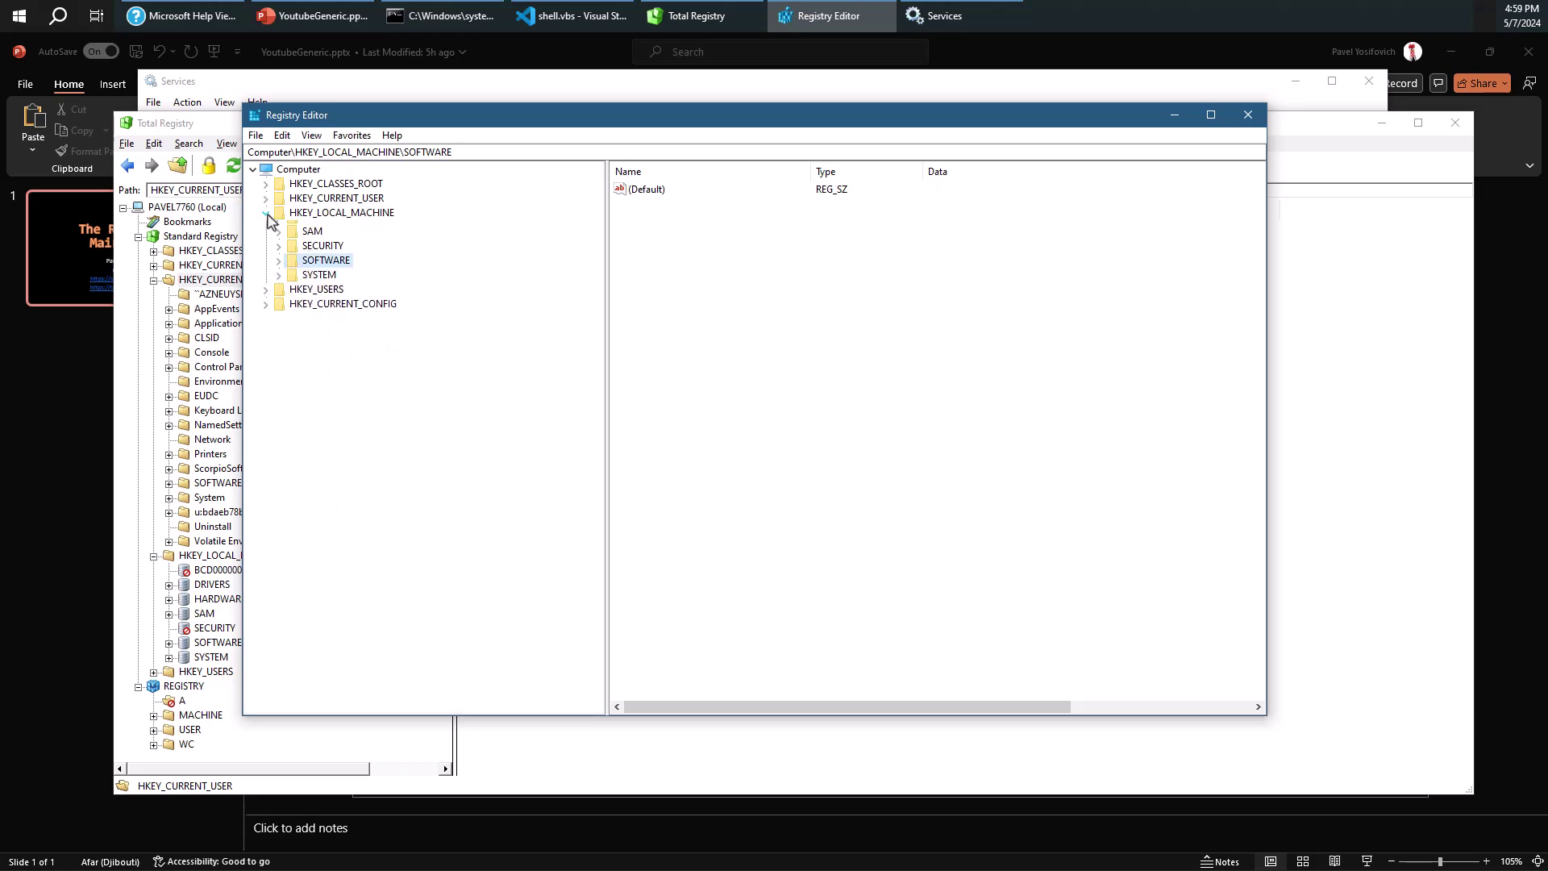
pyautogui.press('Up')
pyautogui.press('Up')
pyautogui.press('Right')
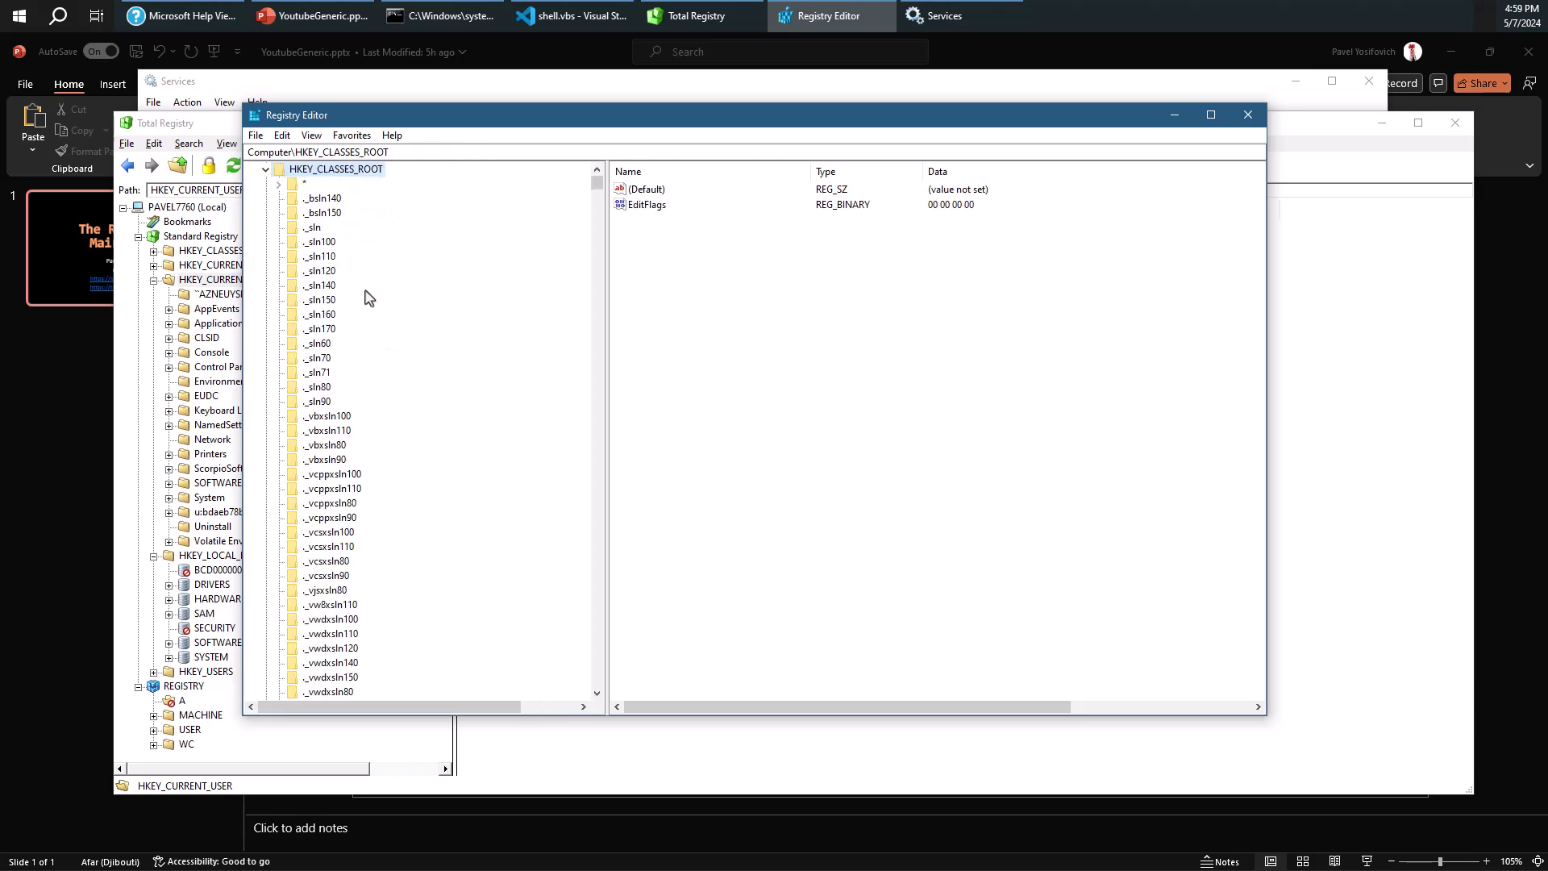
# Find the .txt file extension key under HKEY_CLASSES_ROOT and view its values.
pyautogui.click(320, 302)
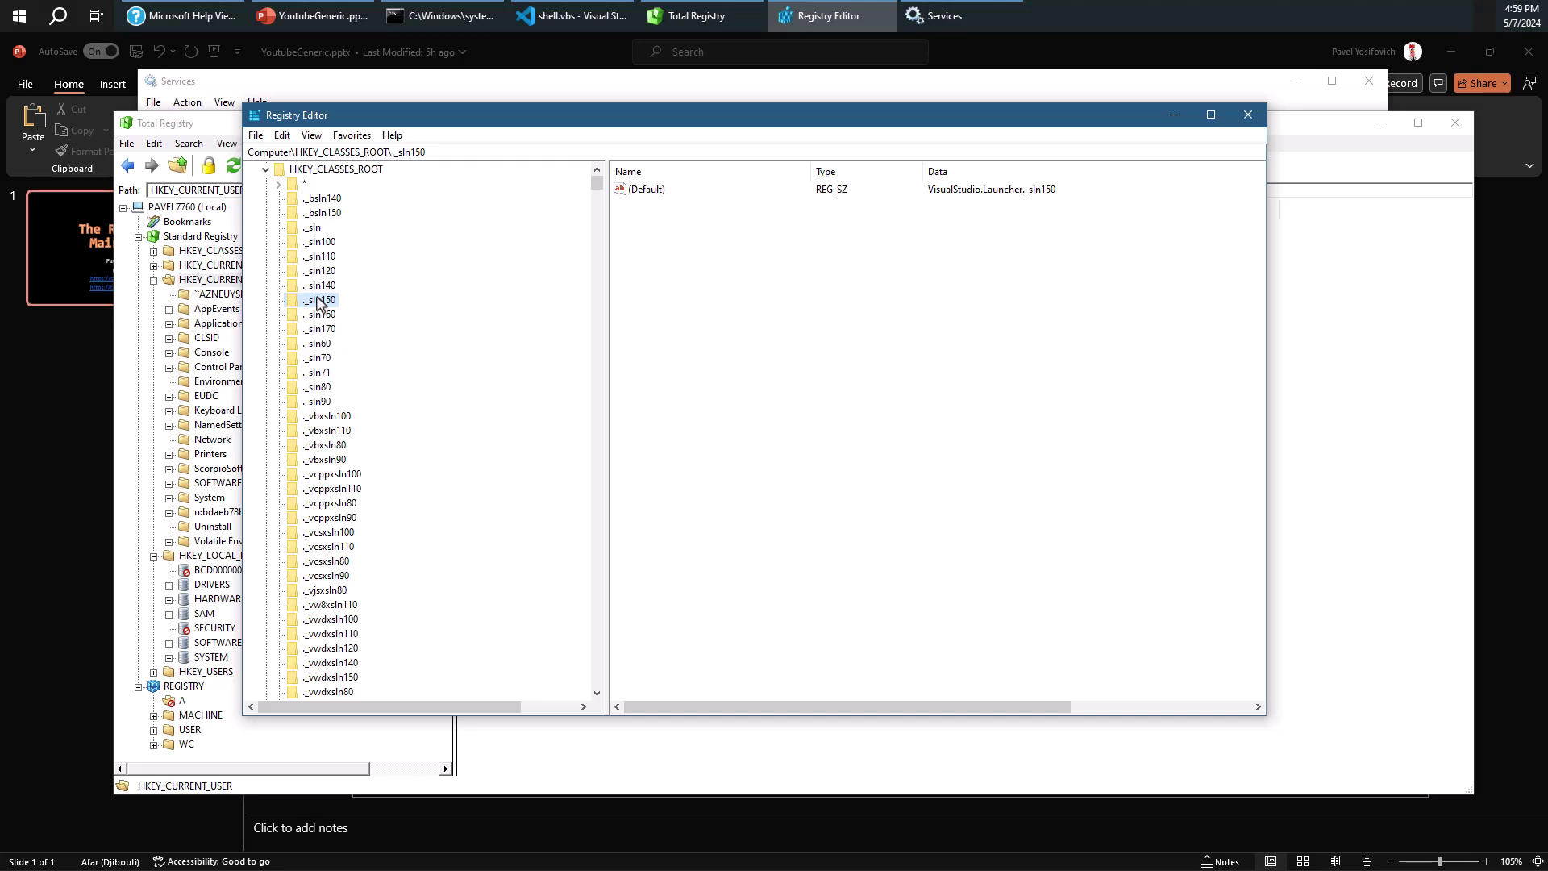
pyautogui.write('.yaml')
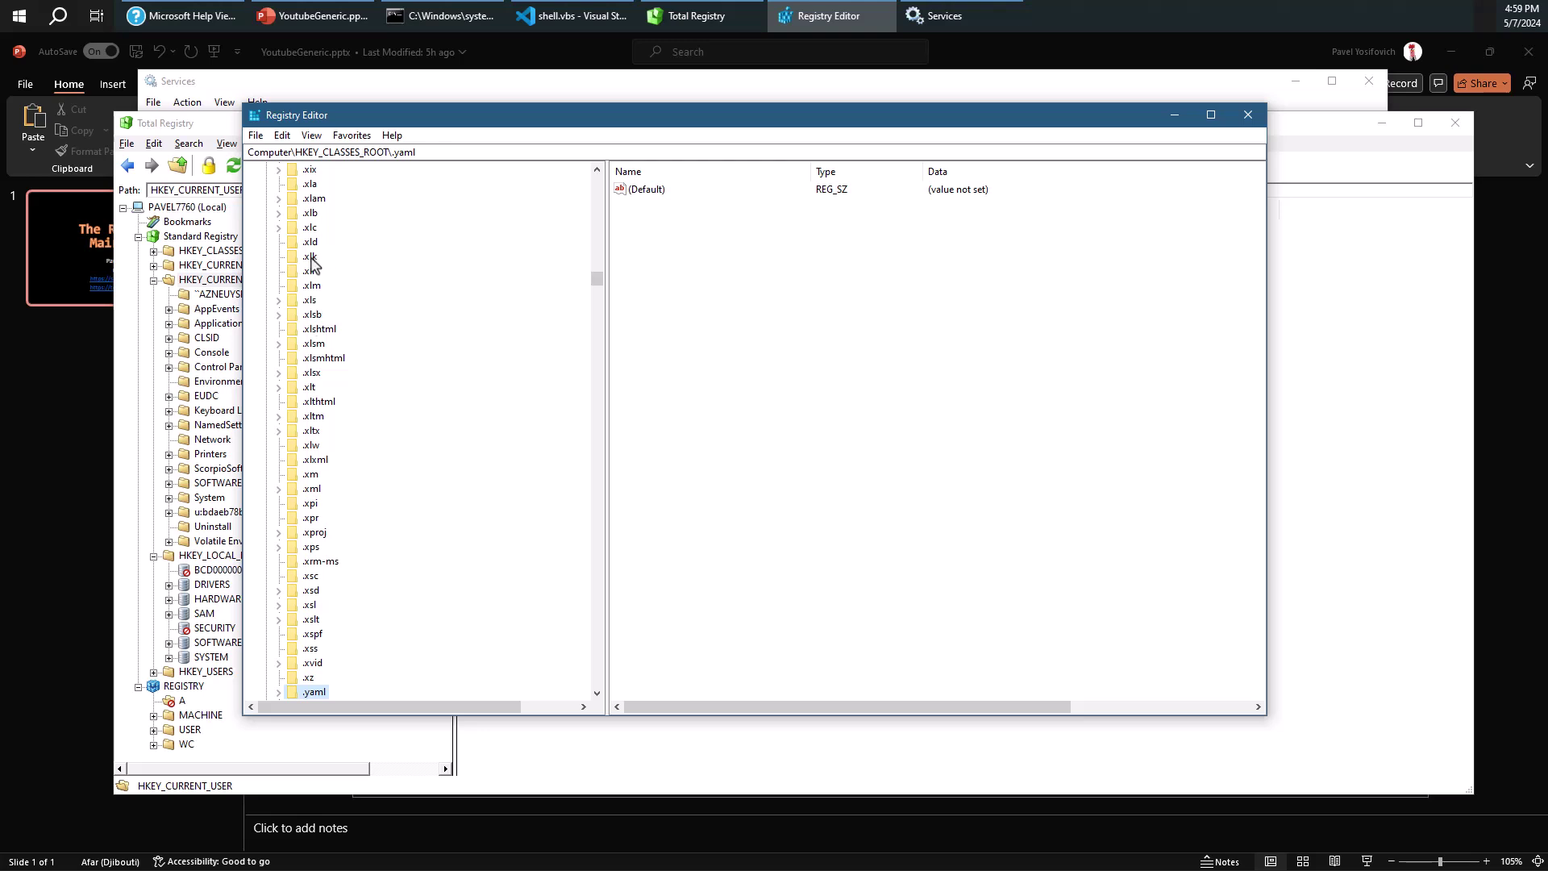
pyautogui.press('BackSpace')
pyautogui.press('BackSpace')
pyautogui.press('BackSpace')
pyautogui.press('BackSpace')
pyautogui.write('txt')
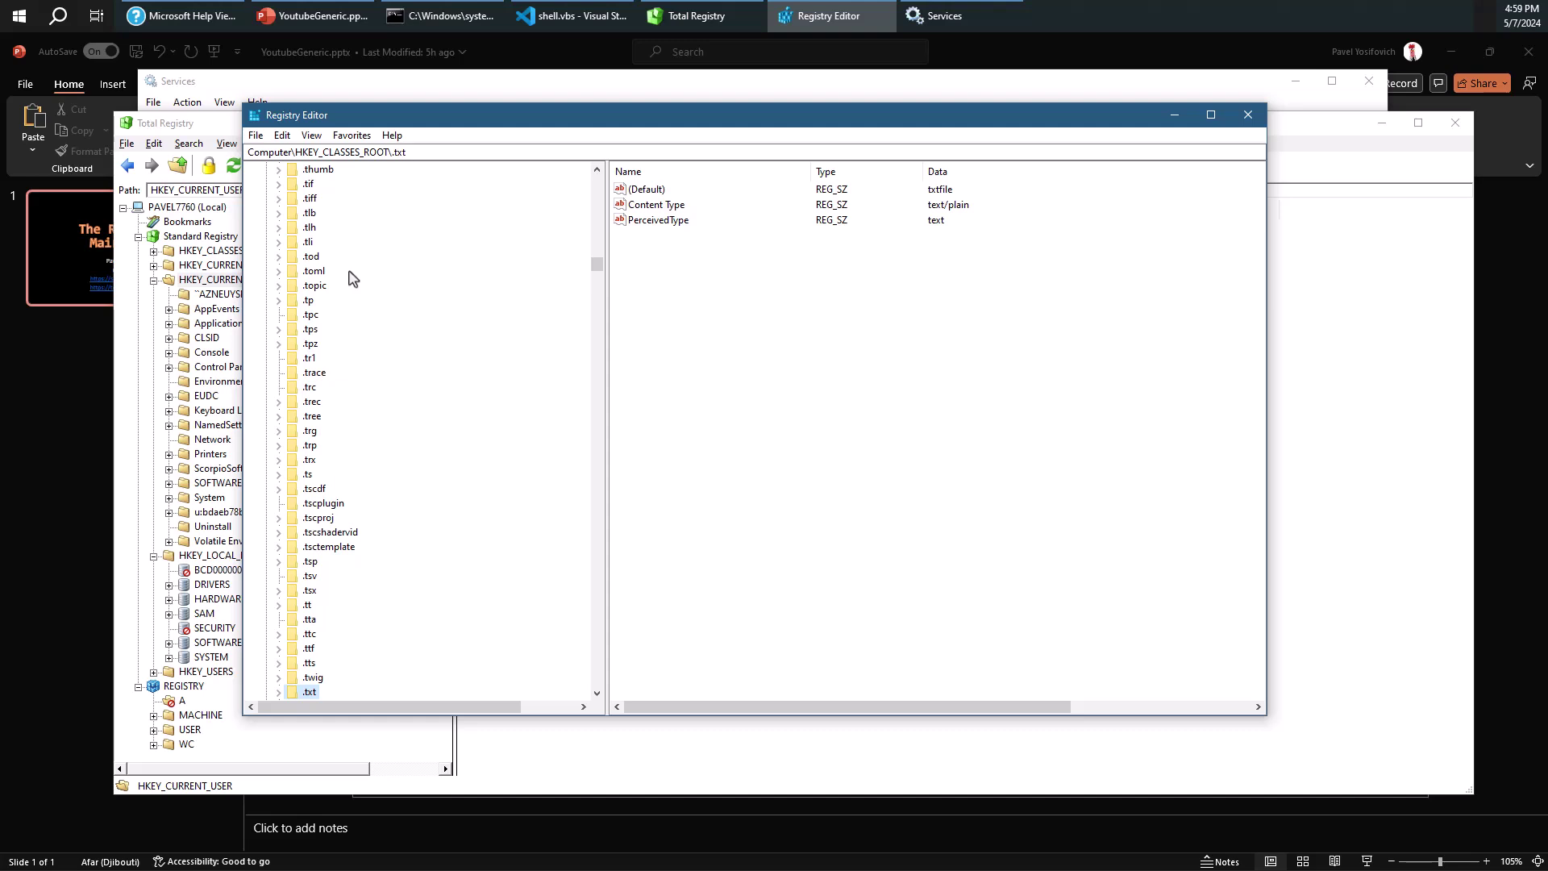
pyautogui.scroll(-2, 448, 613)
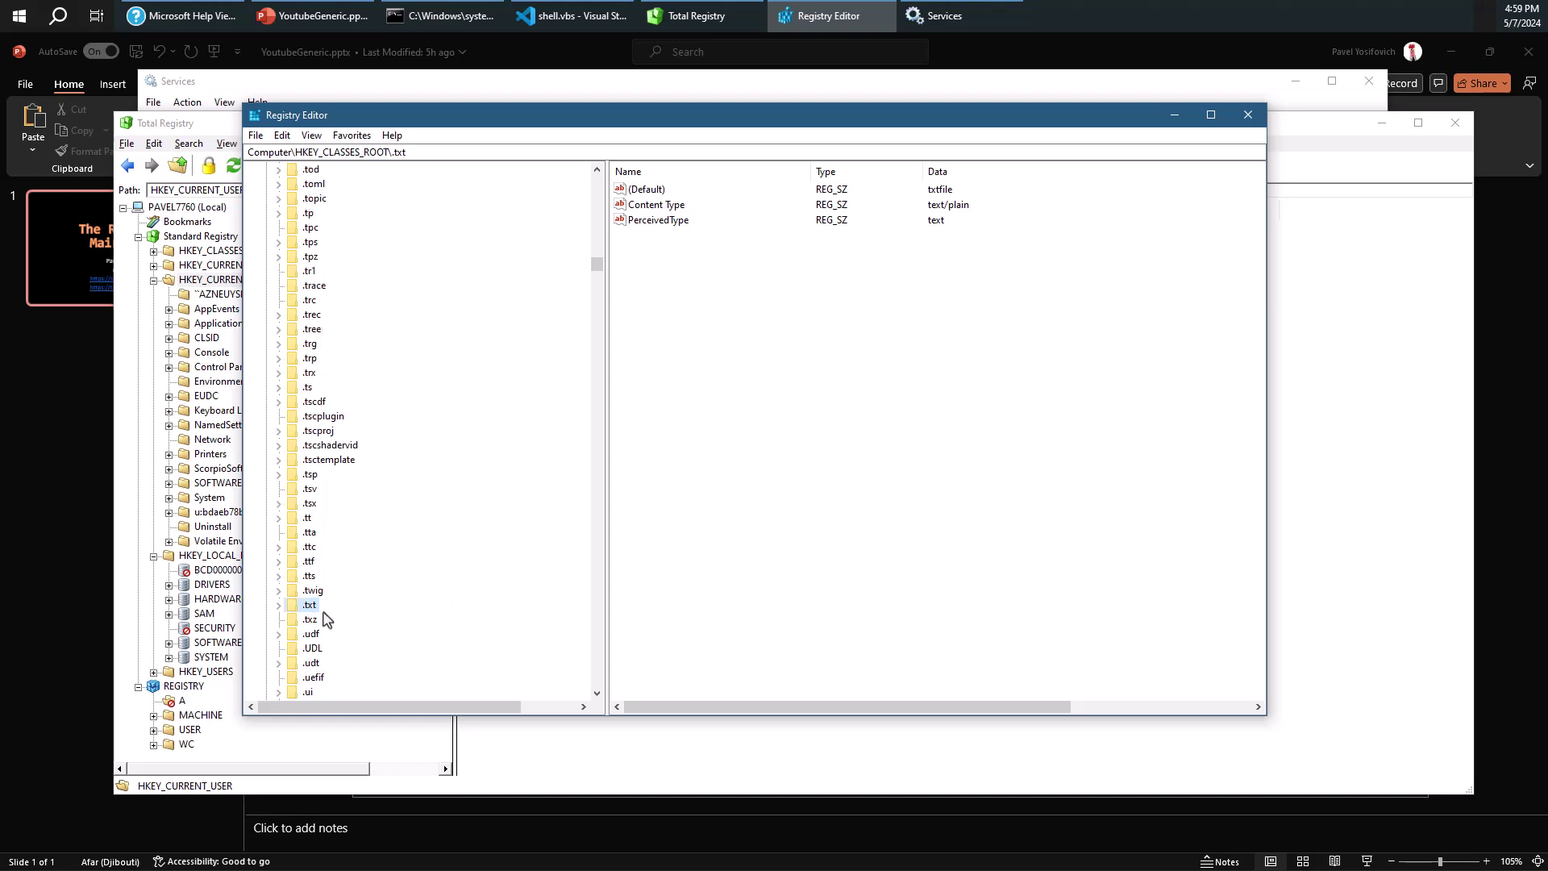
# Expand the .txt key and look at its shellex subkey and its own default value.
pyautogui.click(278, 604)
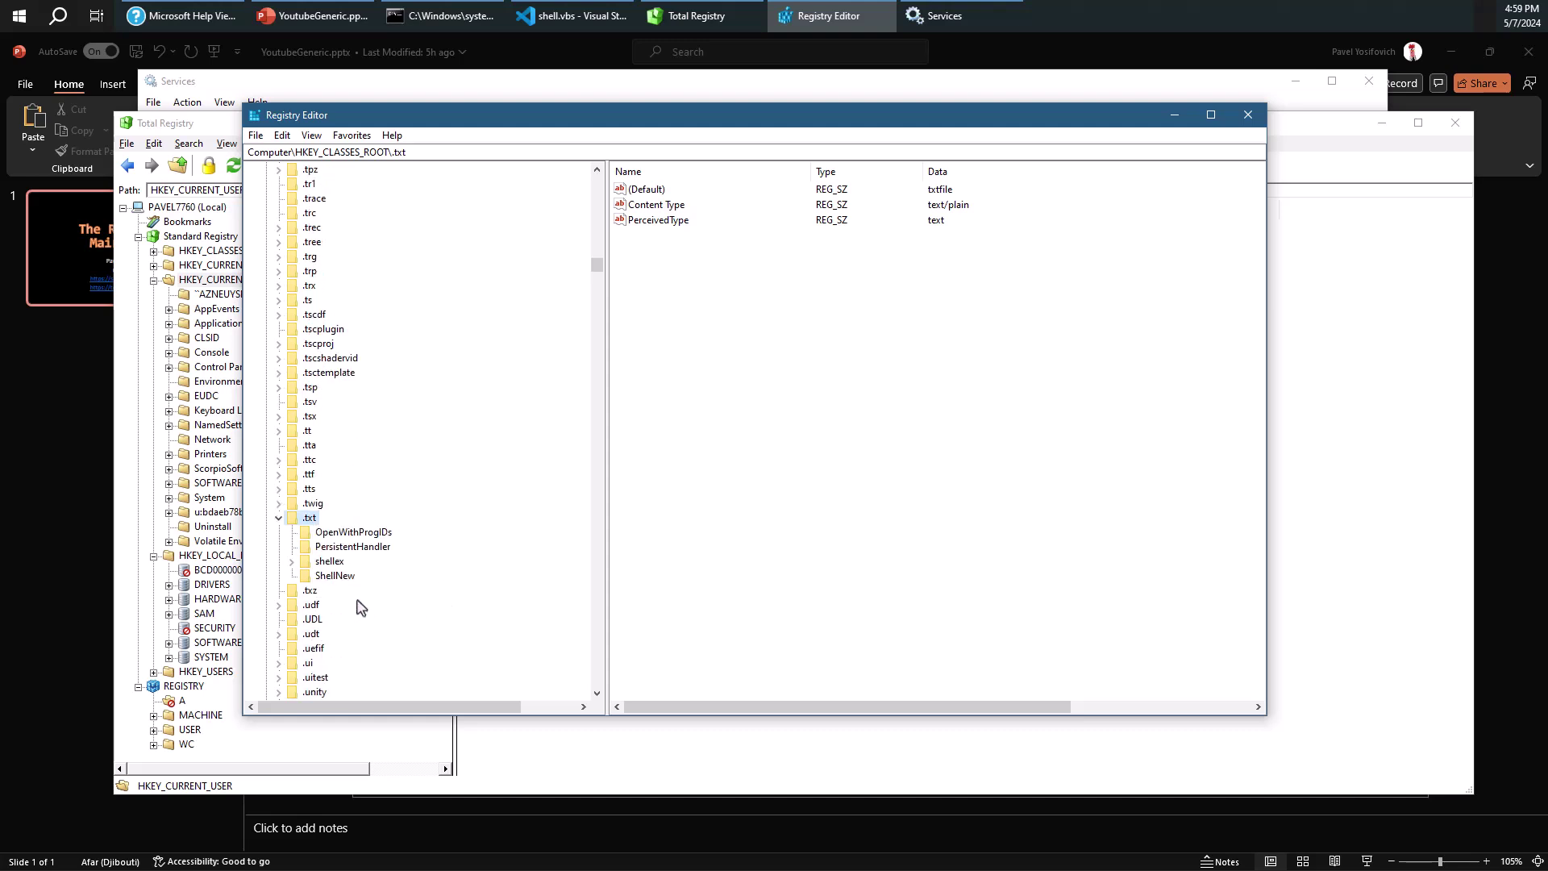
pyautogui.click(326, 562)
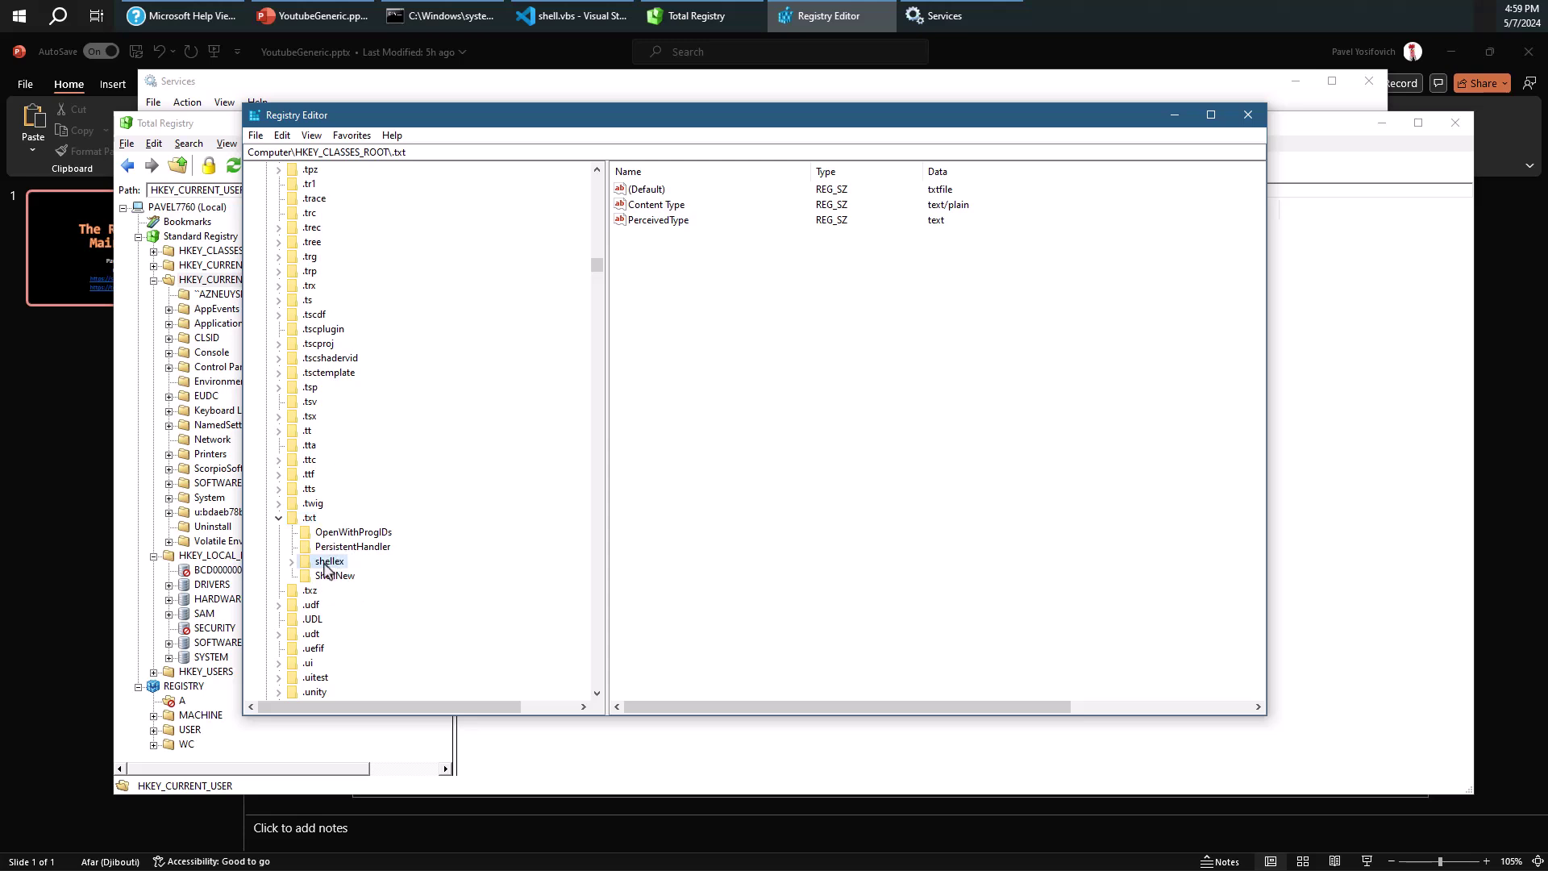
pyautogui.click(293, 563)
pyautogui.click(292, 563)
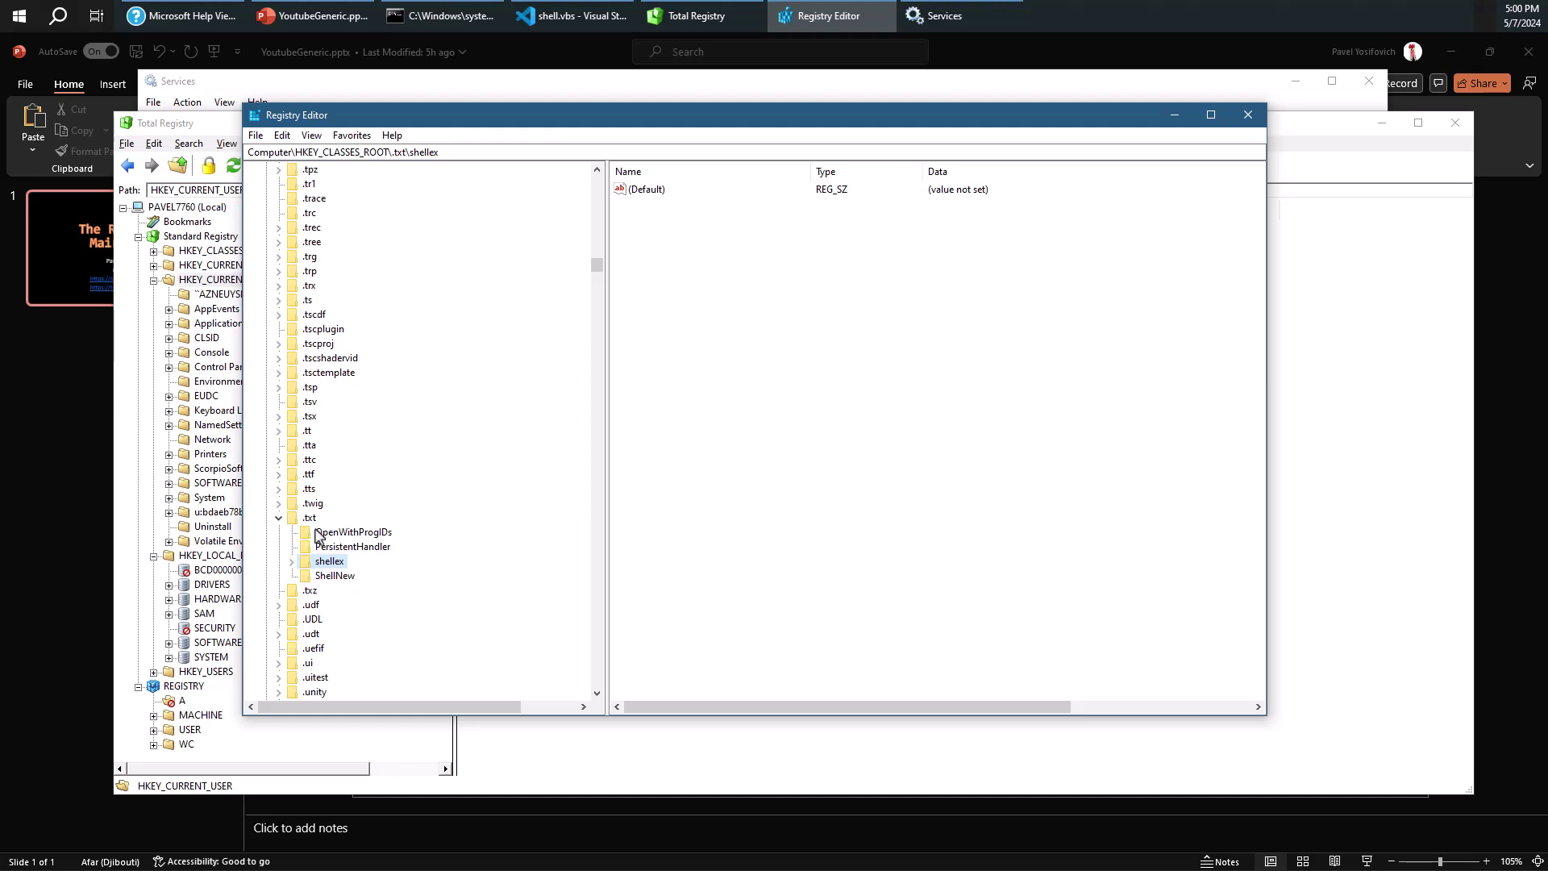
pyautogui.click(311, 521)
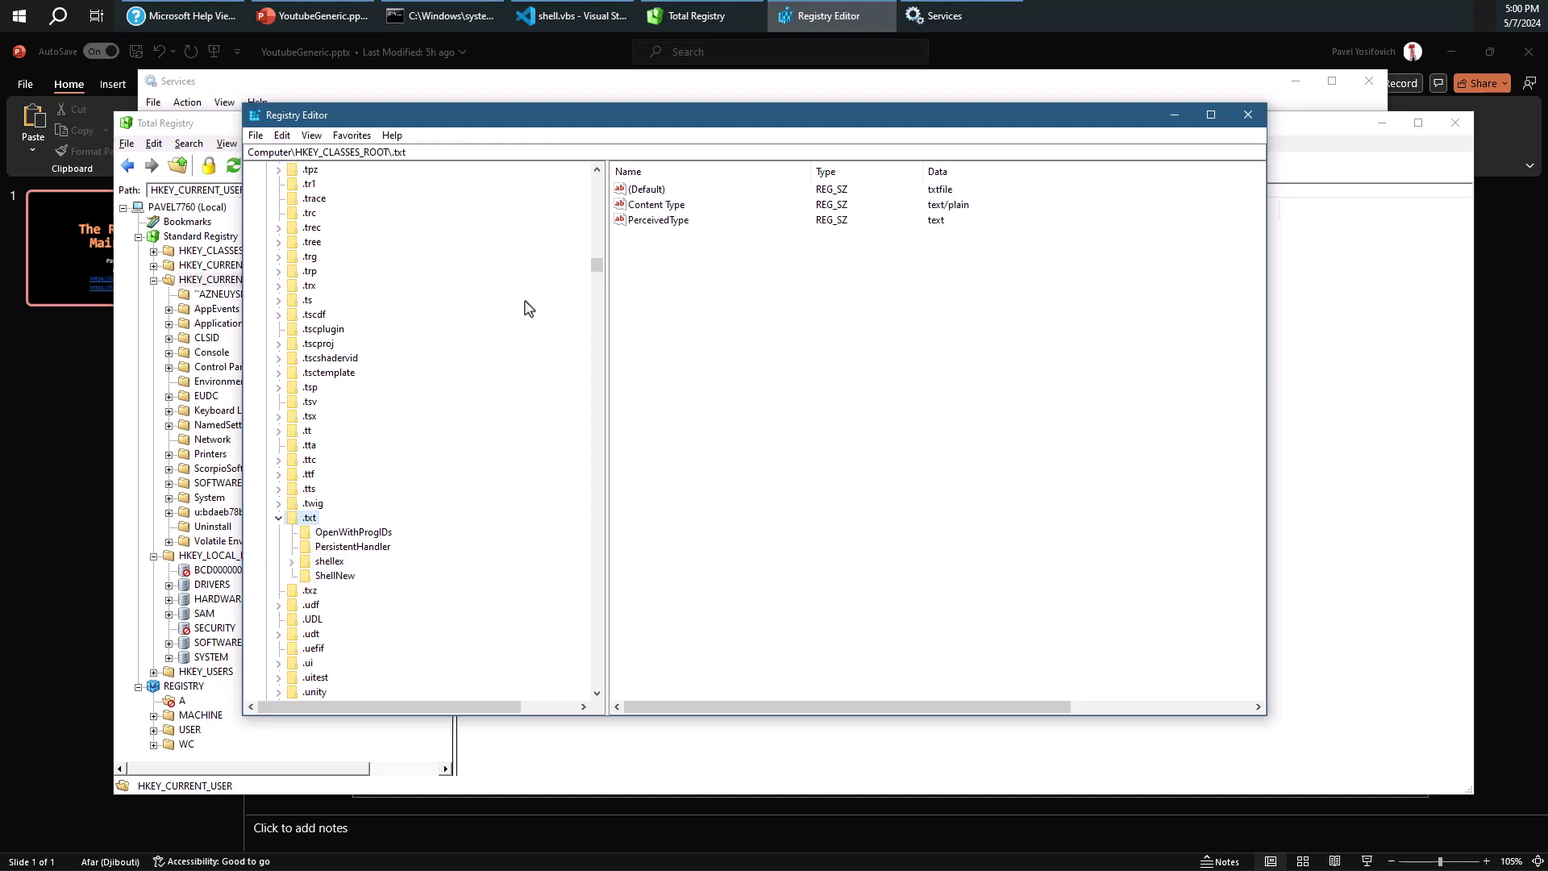
pyautogui.click(645, 194)
# Go to the txtfile key under HKEY_CLASSES_ROOT and inspect the default value of its shell\open\command subkey without changing it.
pyautogui.click(309, 520)
pyautogui.write('txtfile')
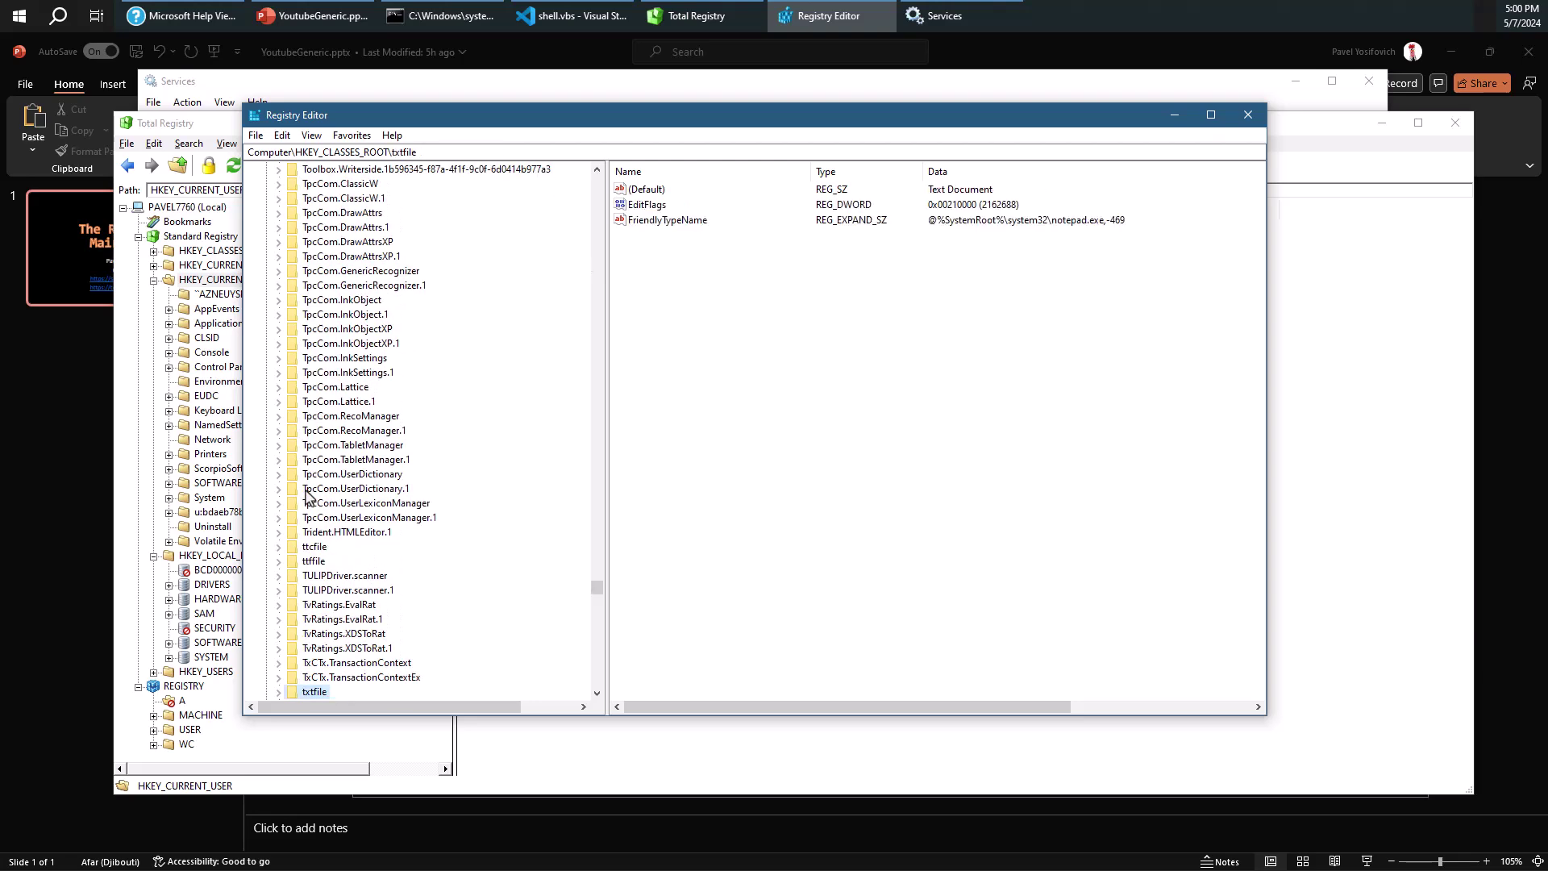
pyautogui.press('Right')
pyautogui.press('Down')
pyautogui.press('Down')
pyautogui.press('Right')
pyautogui.press('Down')
pyautogui.press('Right')
pyautogui.press('Down')
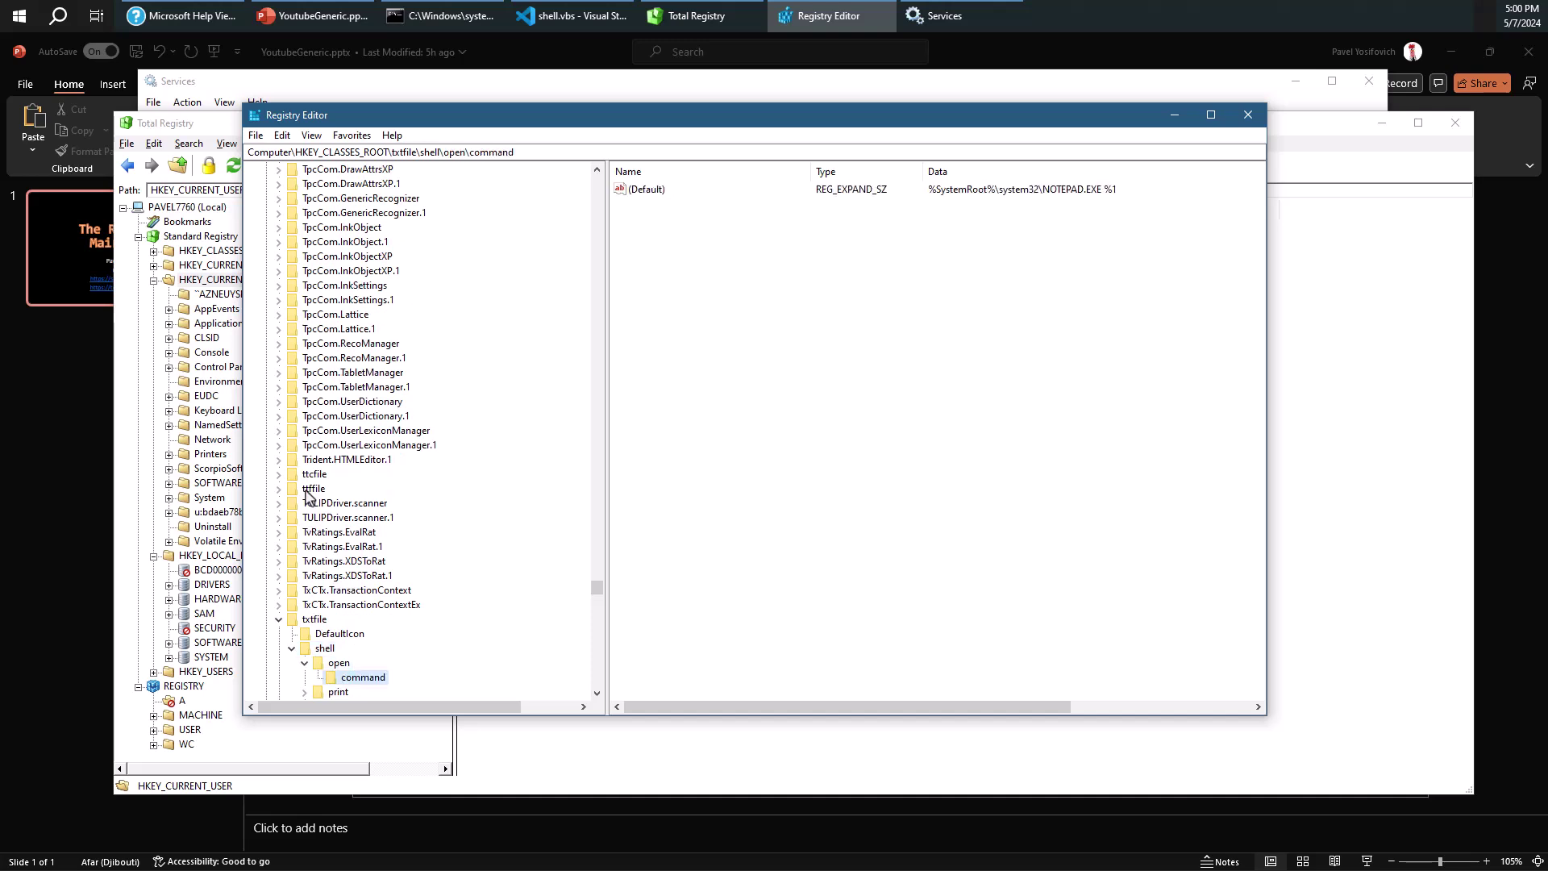
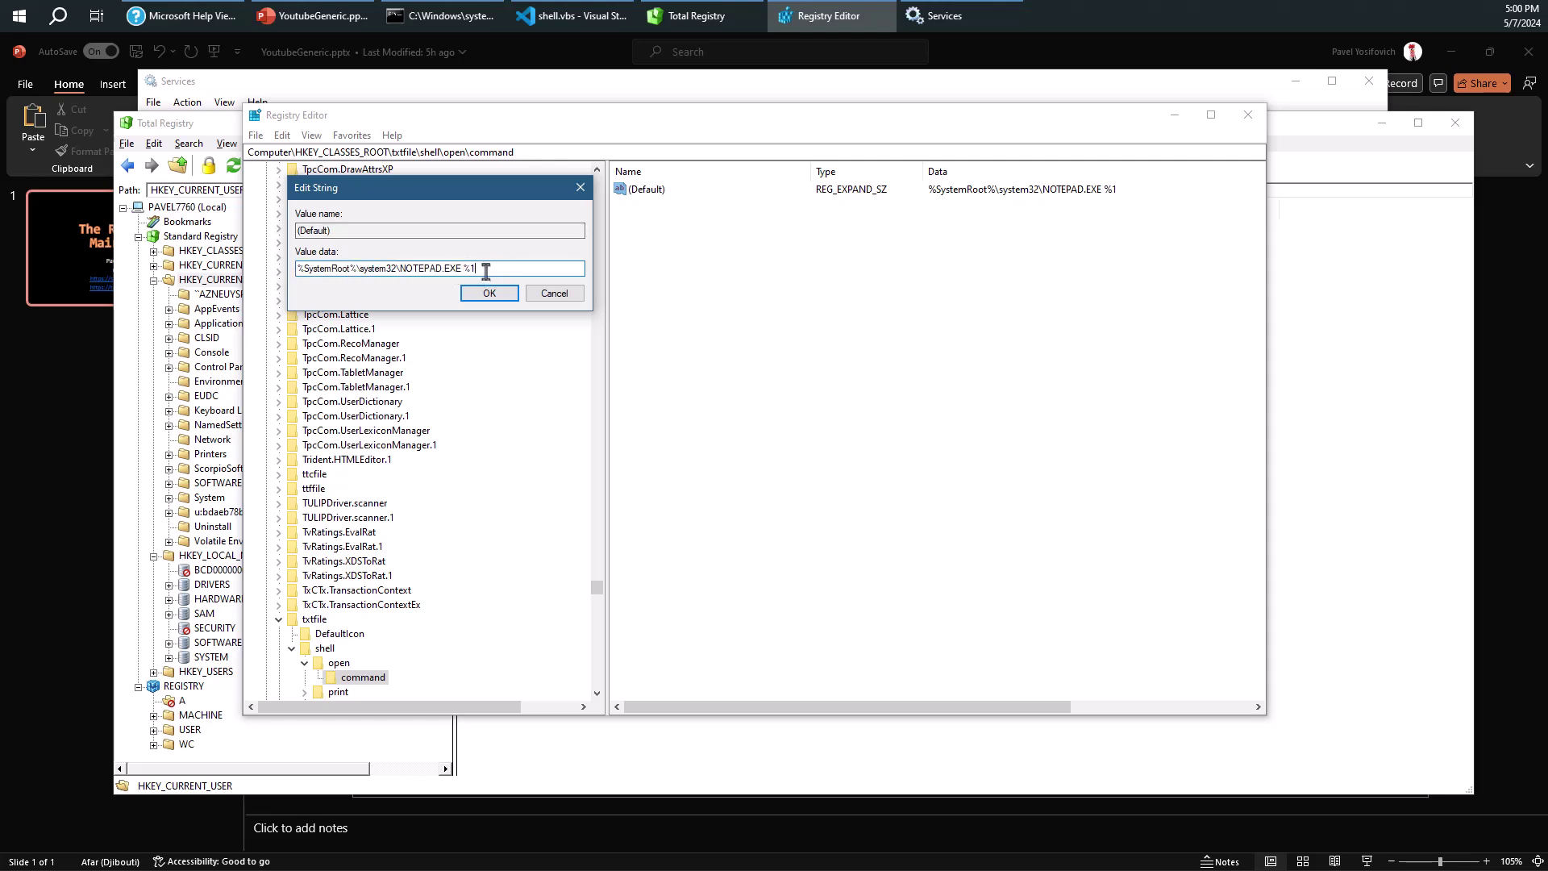
pyautogui.click(580, 187)
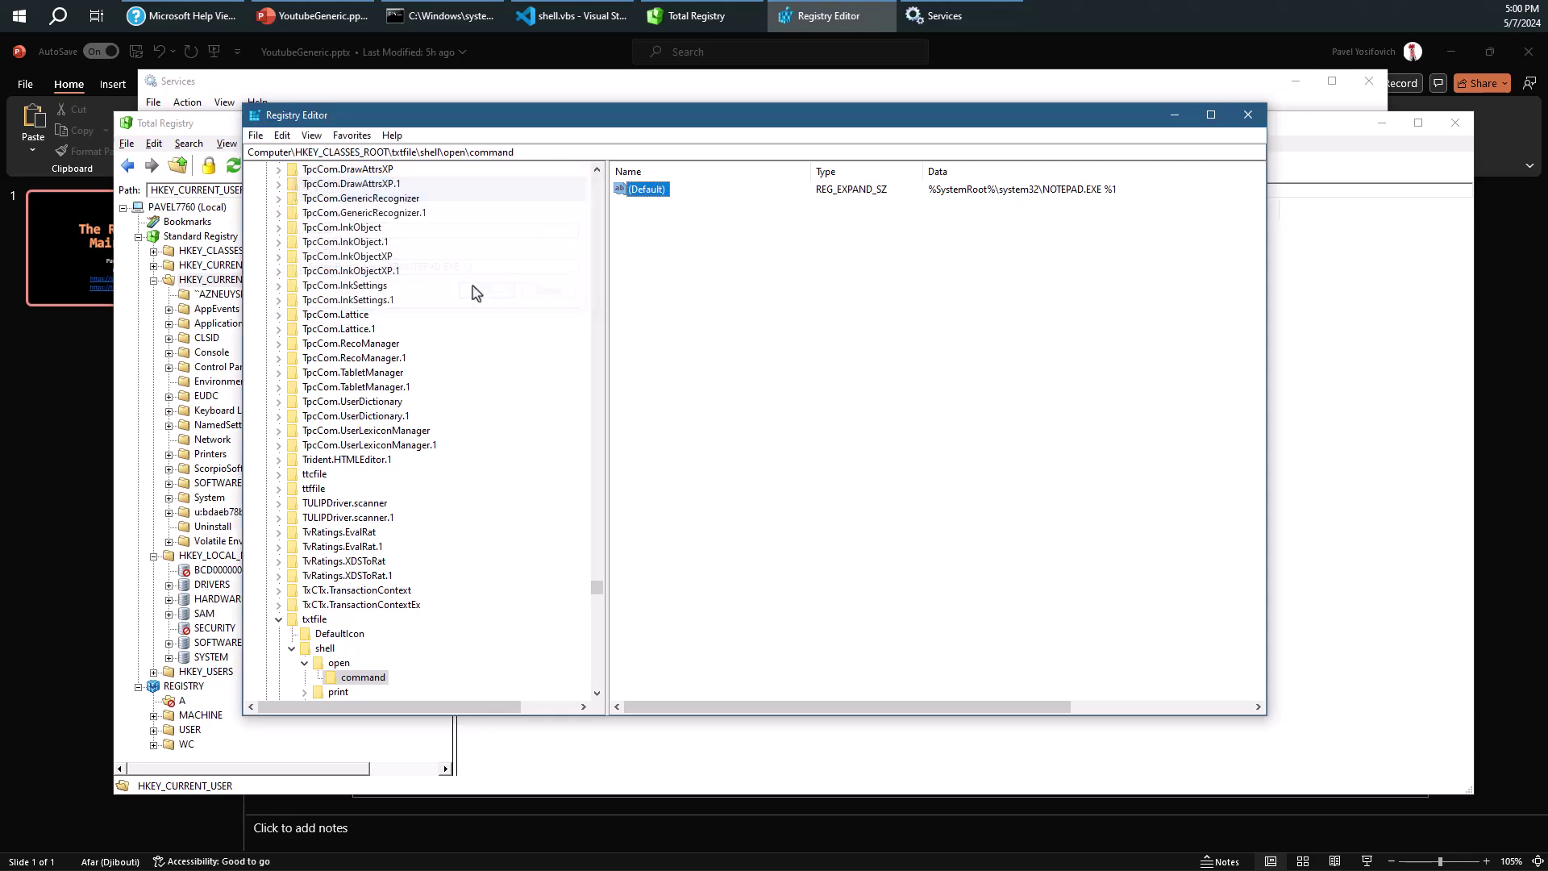
# Collapse the txtfile key and look through the neighbouring class keys to view System.ApplicationException.
pyautogui.click(320, 619)
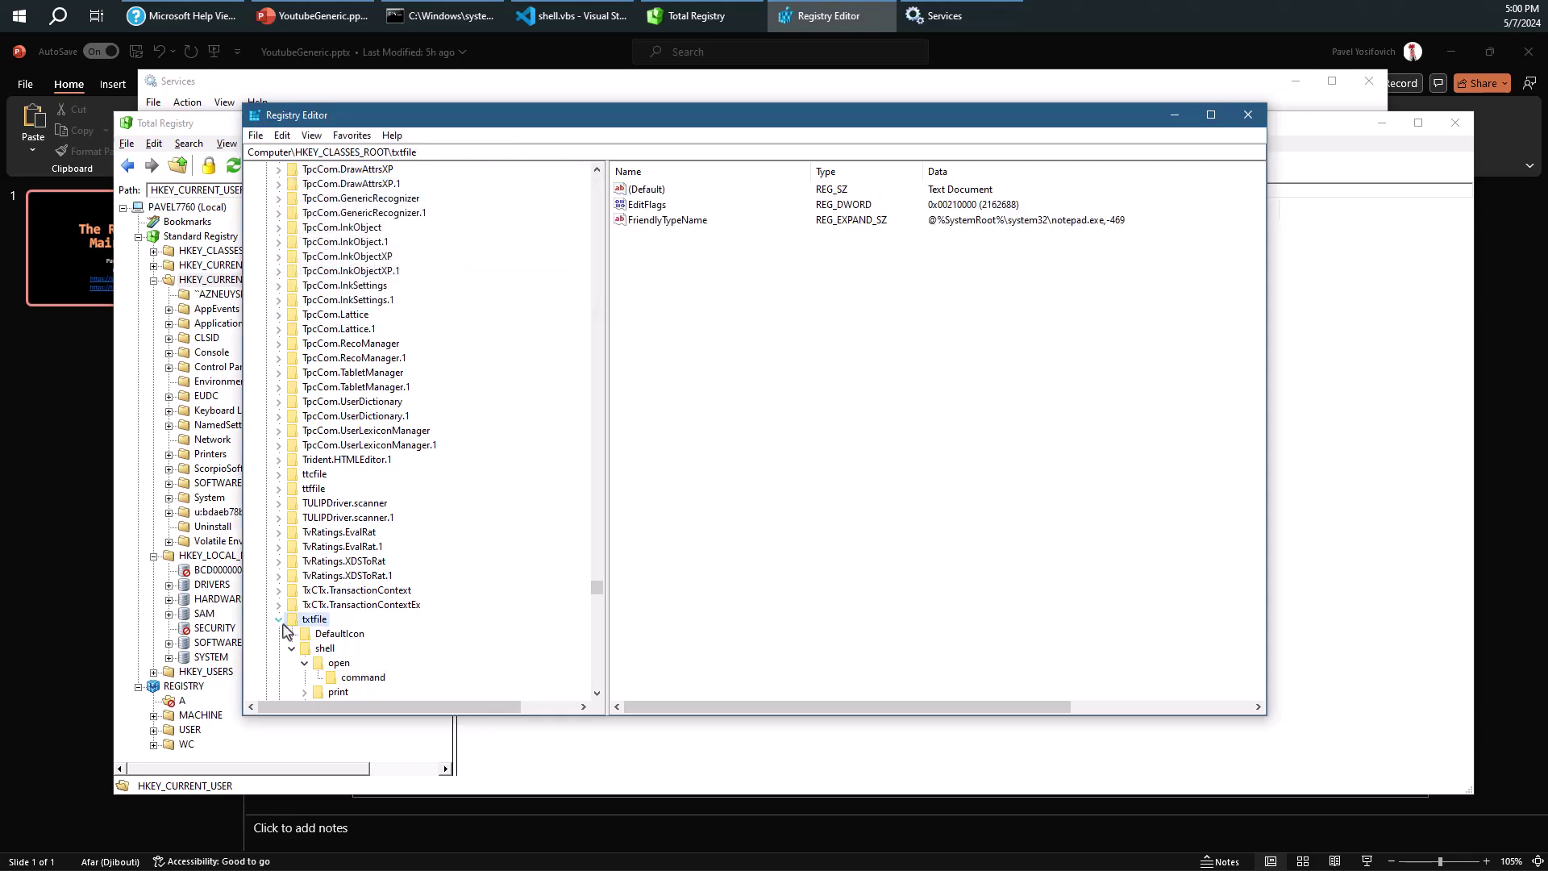
pyautogui.click(278, 619)
pyautogui.scroll(10, 370, 479)
pyautogui.scroll(15, 371, 493)
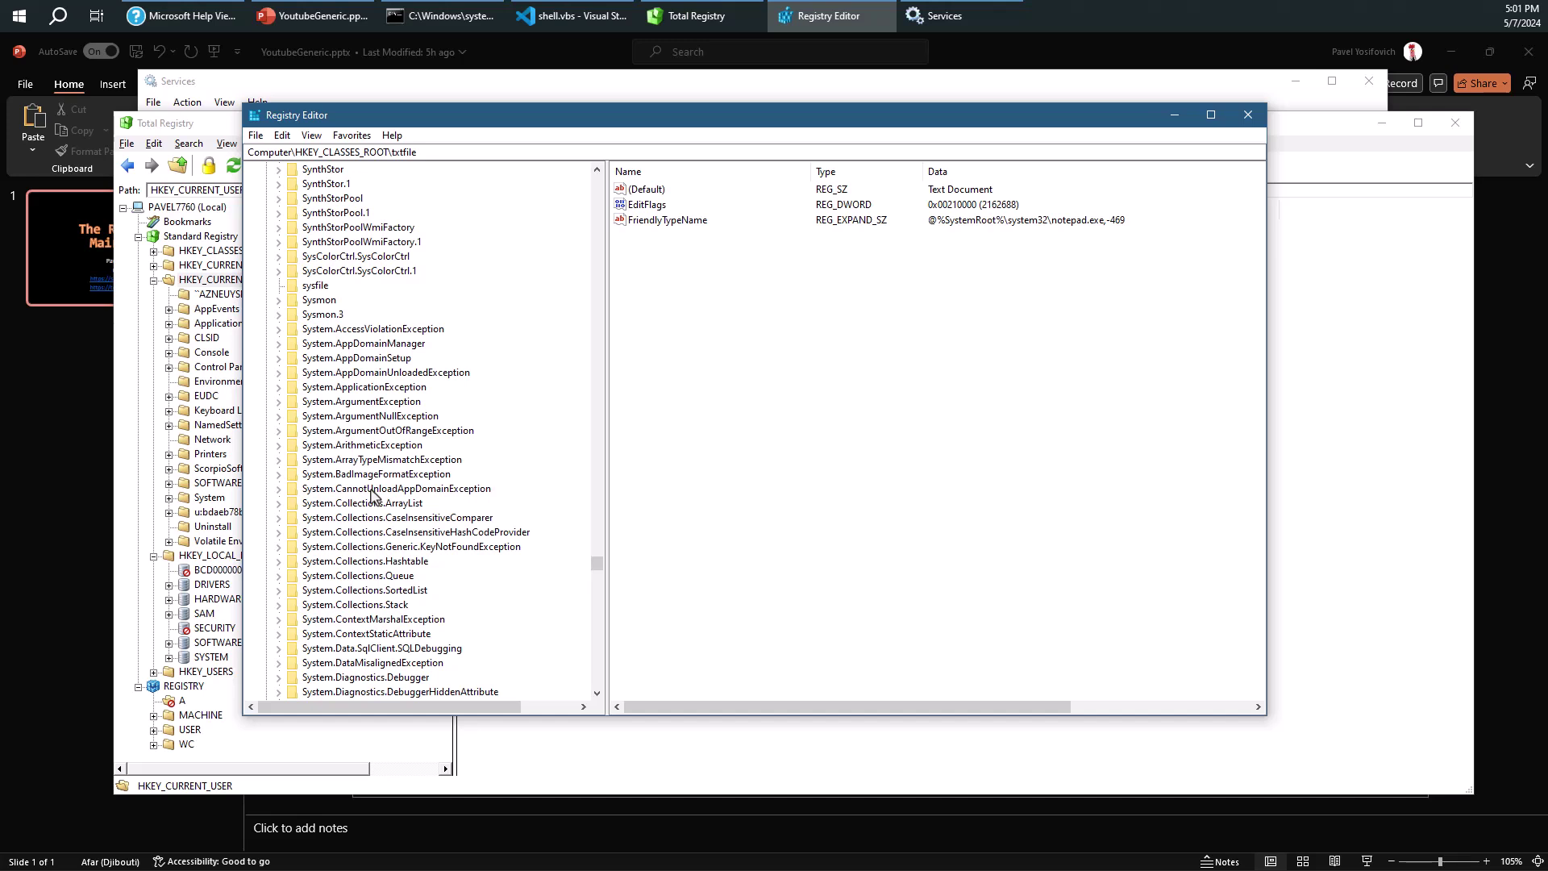
pyautogui.click(379, 388)
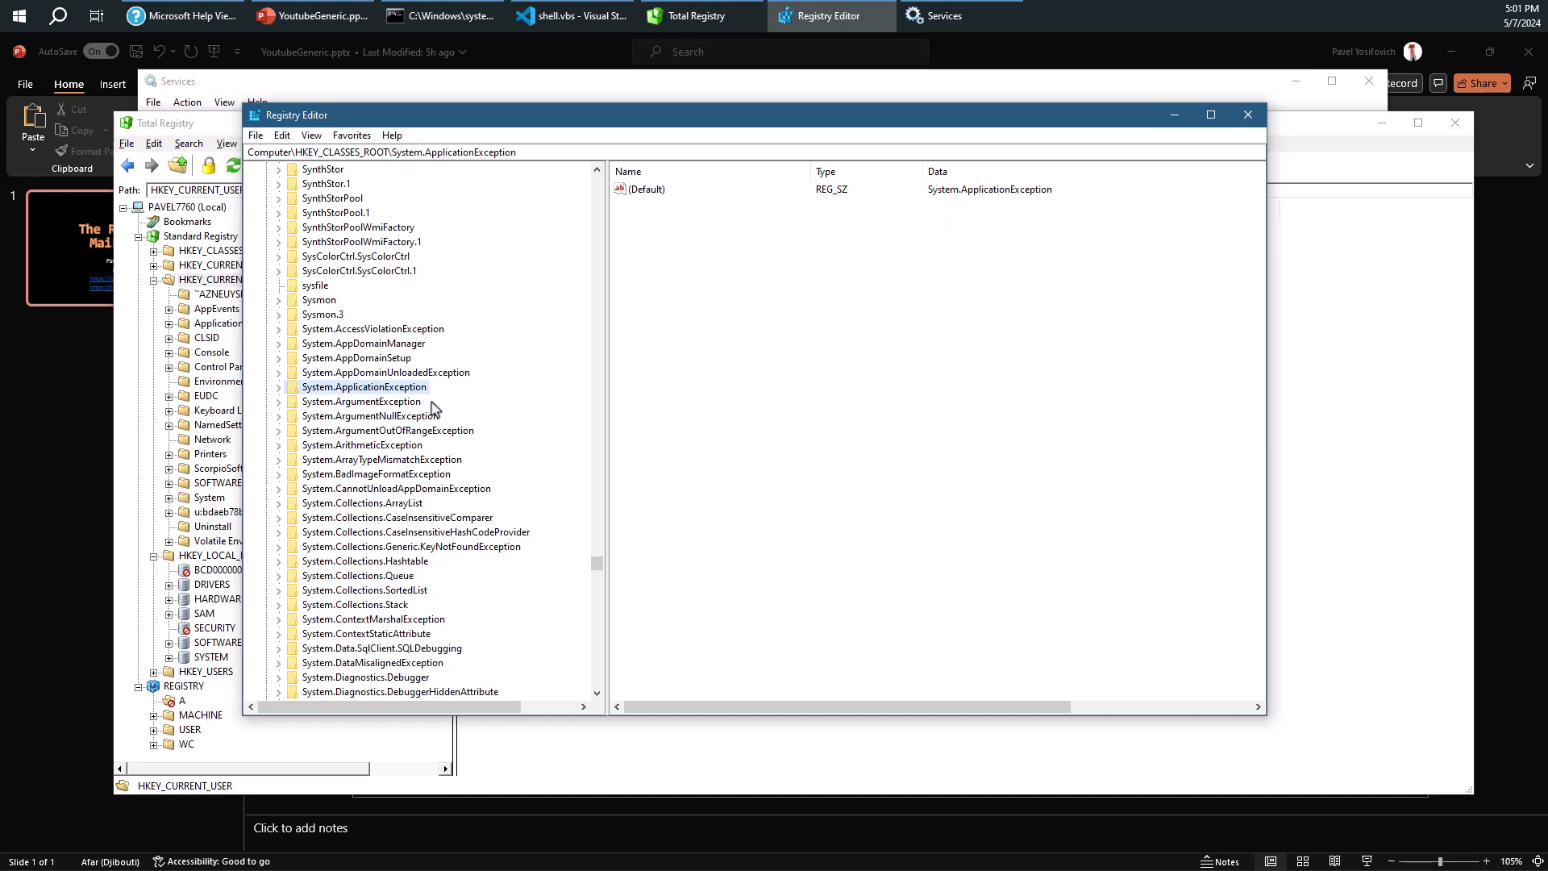
# Find the CLSID key under HKEY_CLASSES_ROOT and expand it to examine its class identifier subkeys.
pyautogui.press('Left')
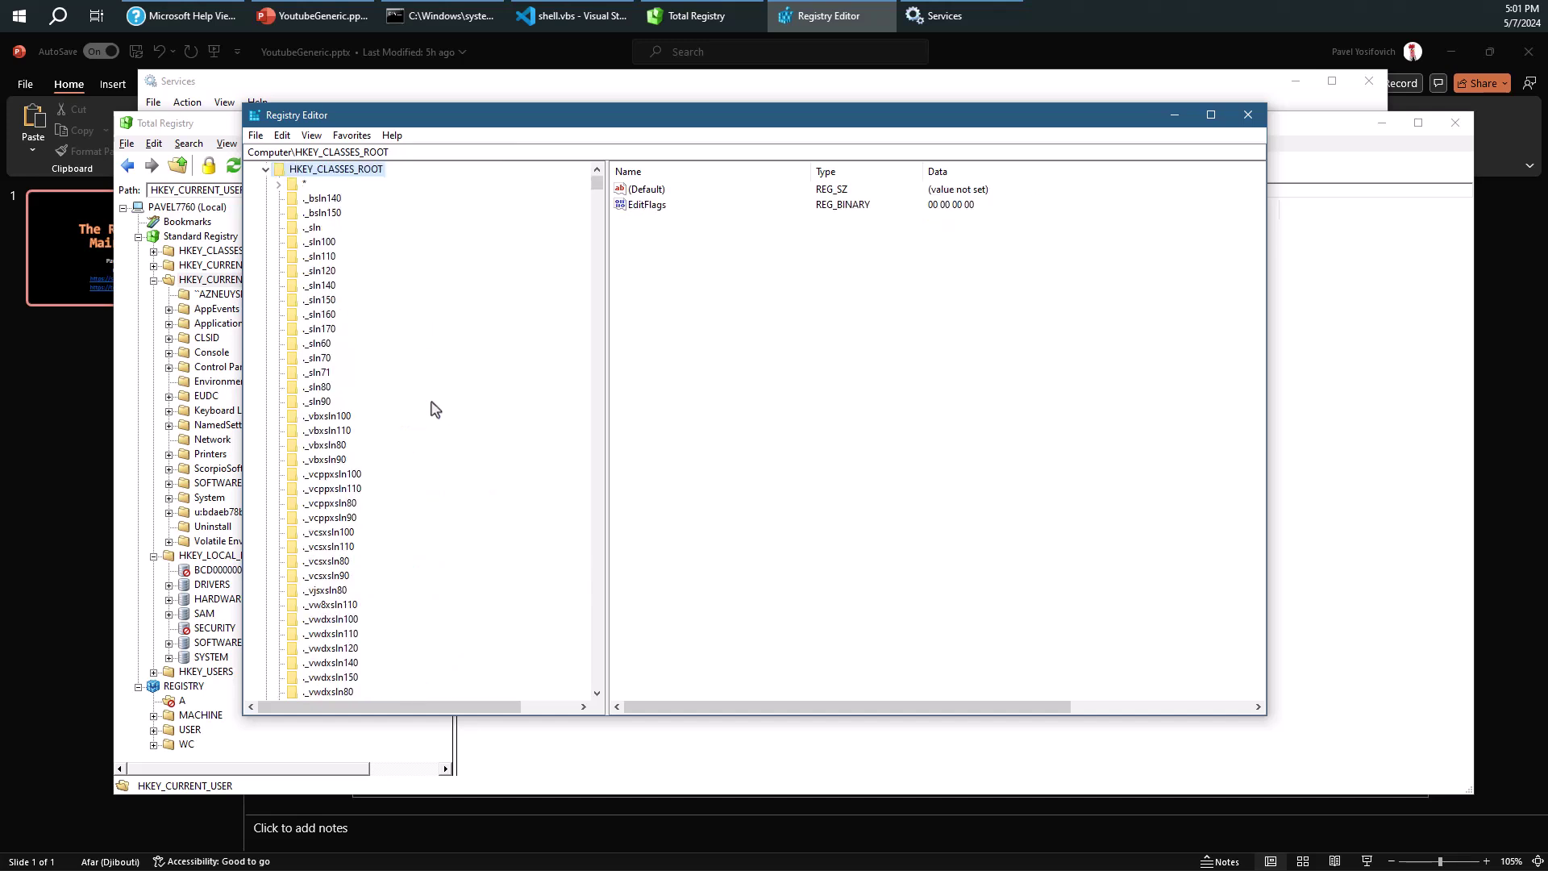
pyautogui.press('Down')
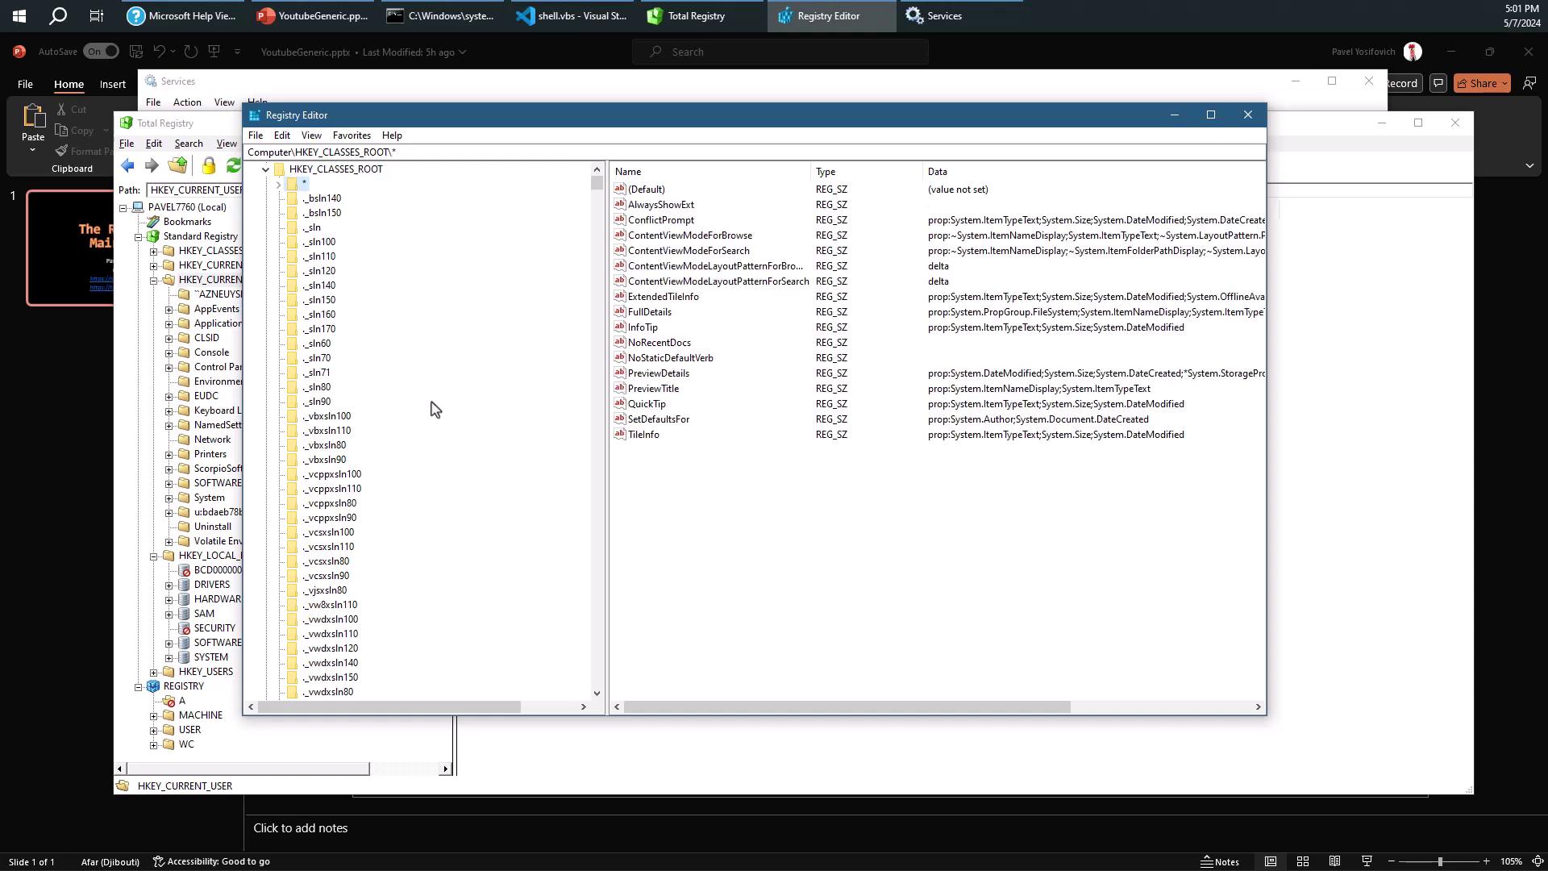
pyautogui.press('Down')
pyautogui.press('Down')
pyautogui.press('Down')
pyautogui.press('Down')
pyautogui.write('clsid')
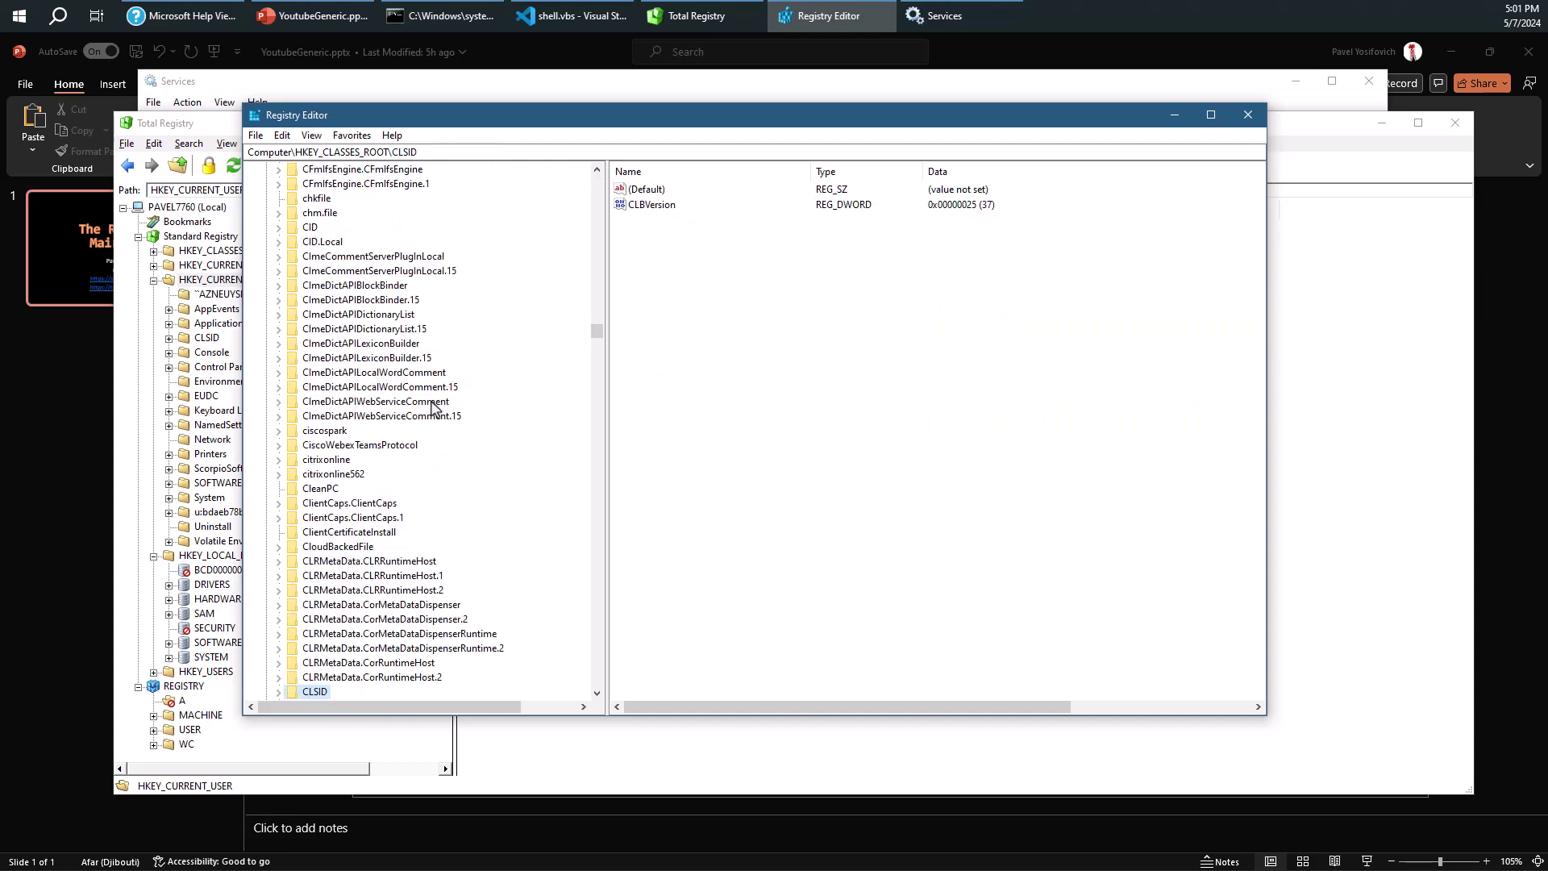
pyautogui.press('Right')
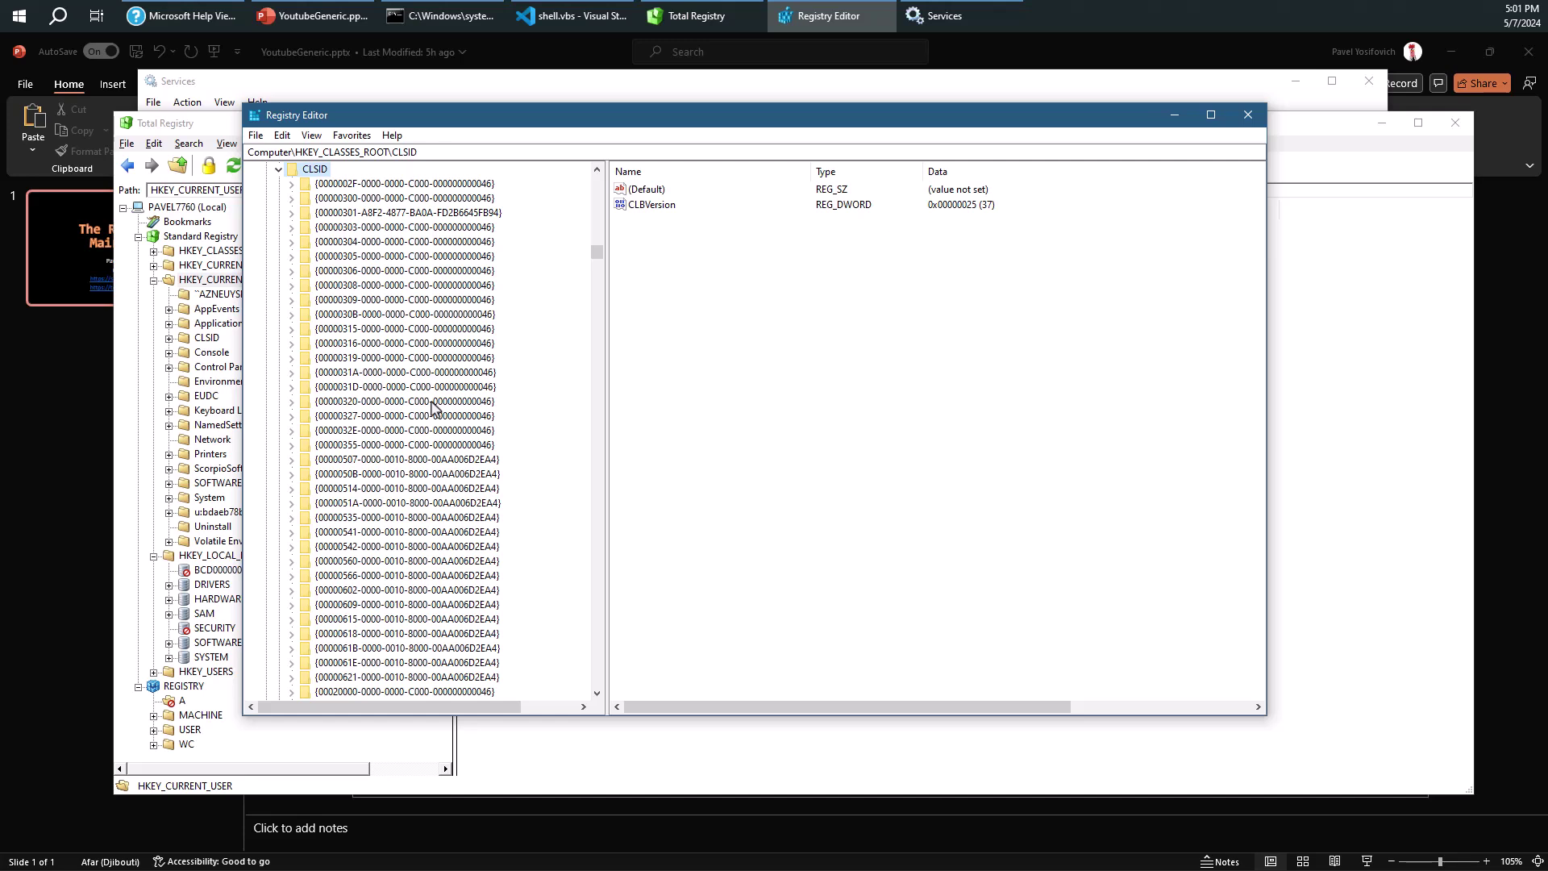
# Switch to Visual Studio Code and write set shell = CreateObject("shell.application") as the first line of shell.vbs.
pyautogui.click(547, 16)
pyautogui.keyDown('ctrl'); pyautogui.scroll(2, 632, 207); pyautogui.keyUp('ctrl')
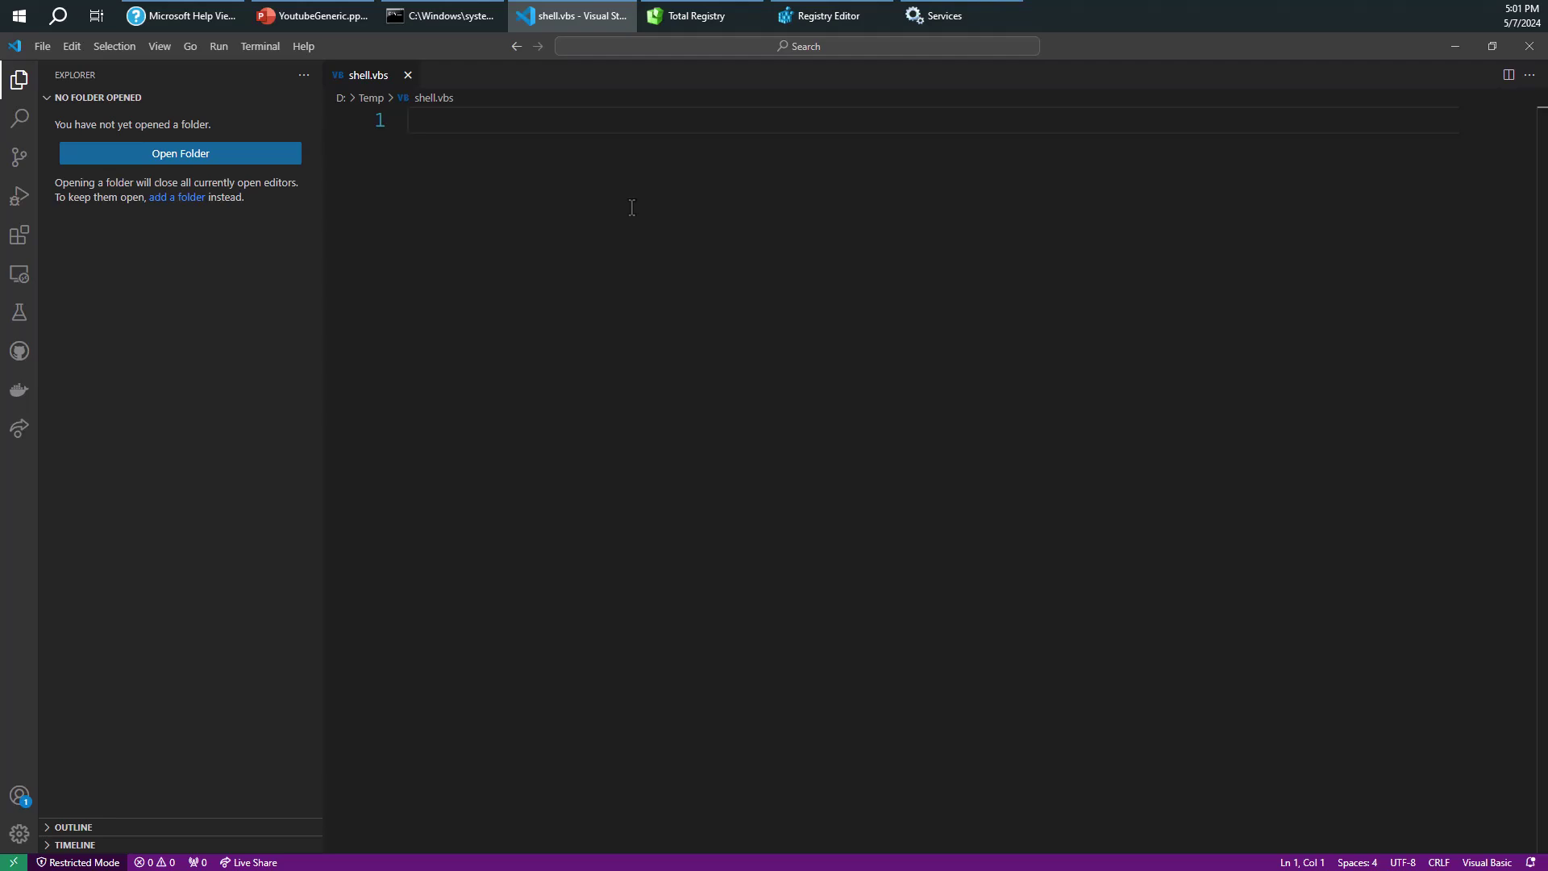
pyautogui.write('set shell = CreateObject(')
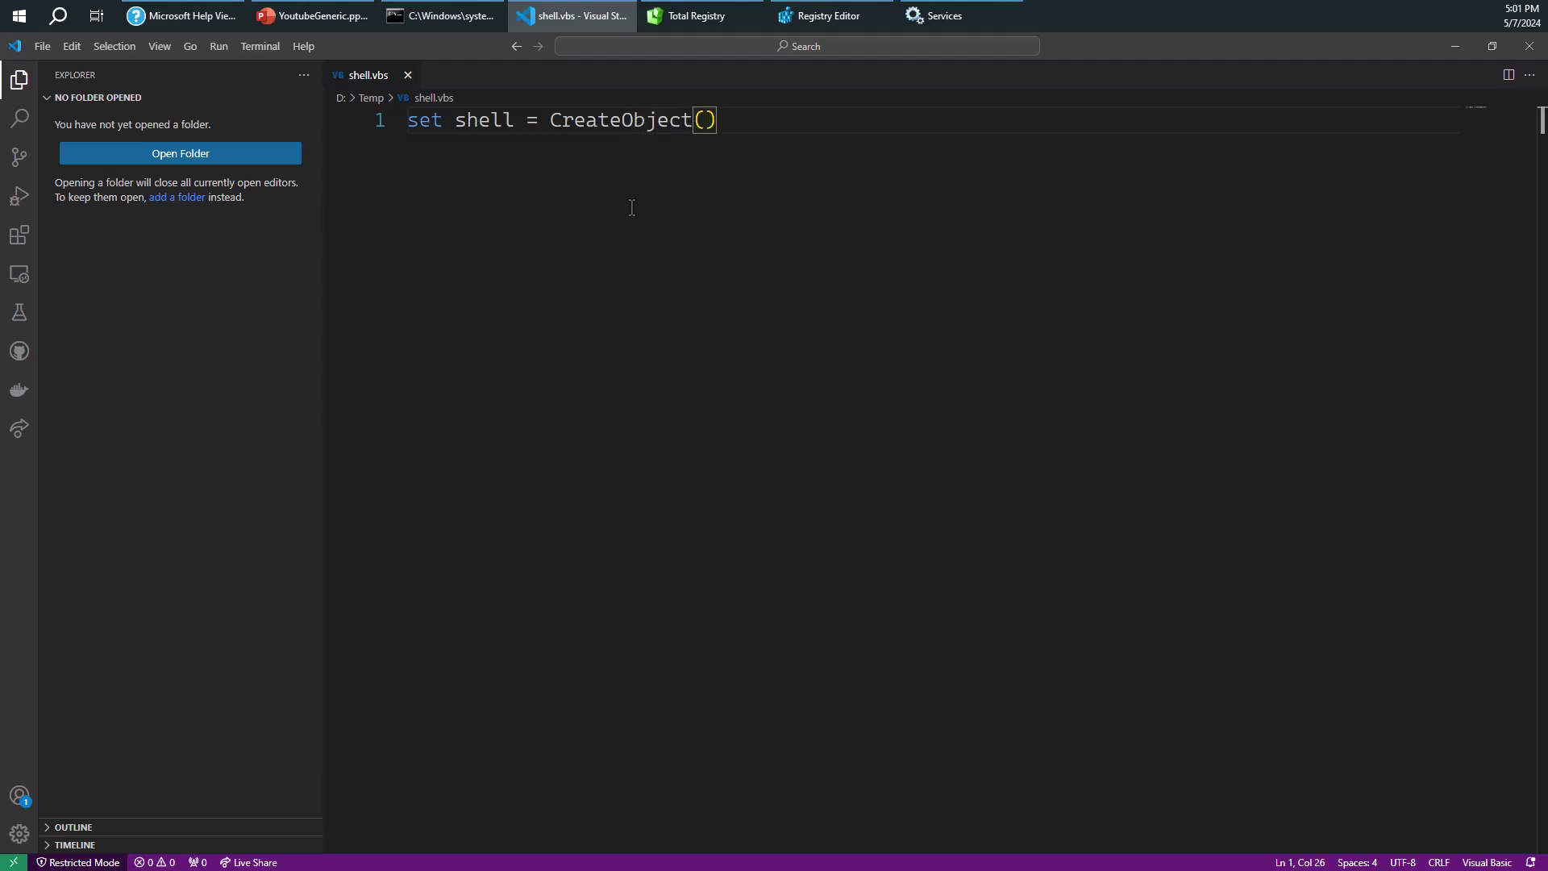
pyautogui.write('"shell.app')
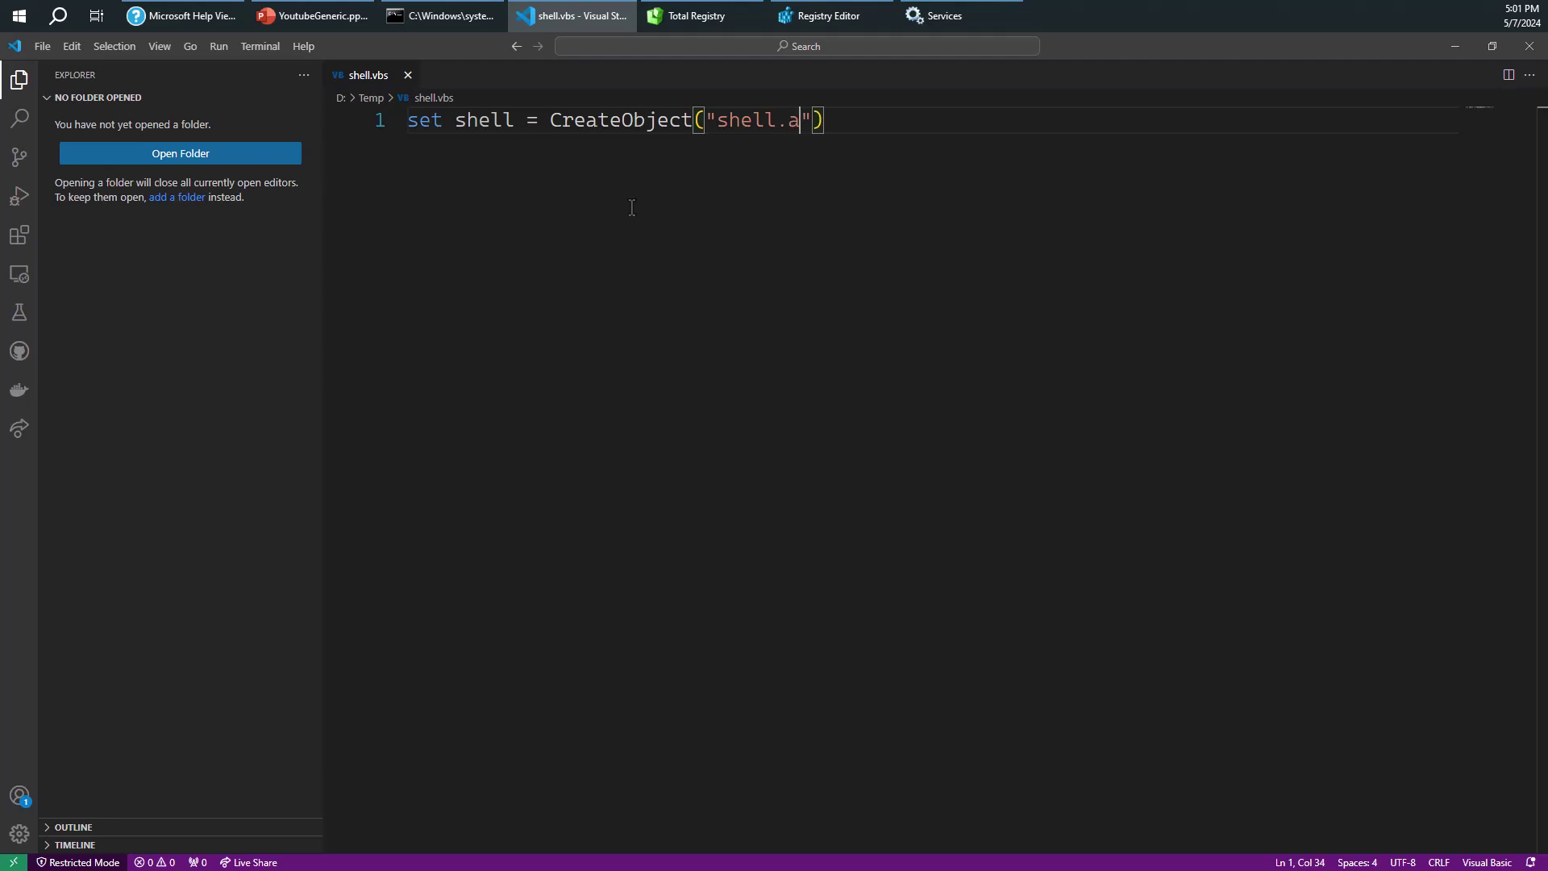
pyautogui.write('lication")')
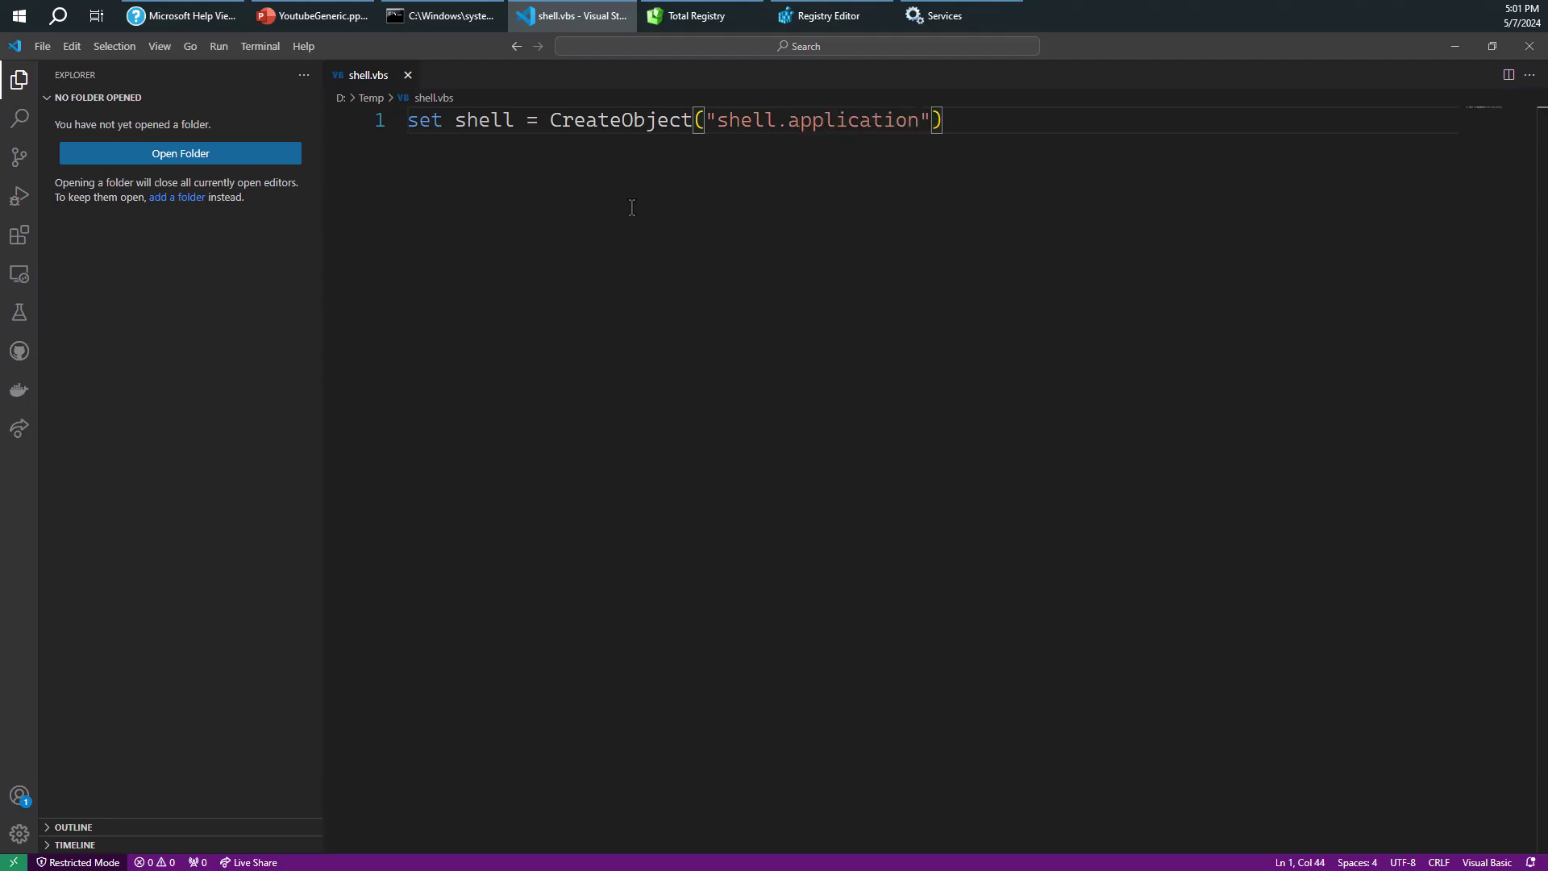
pyautogui.press('Return')
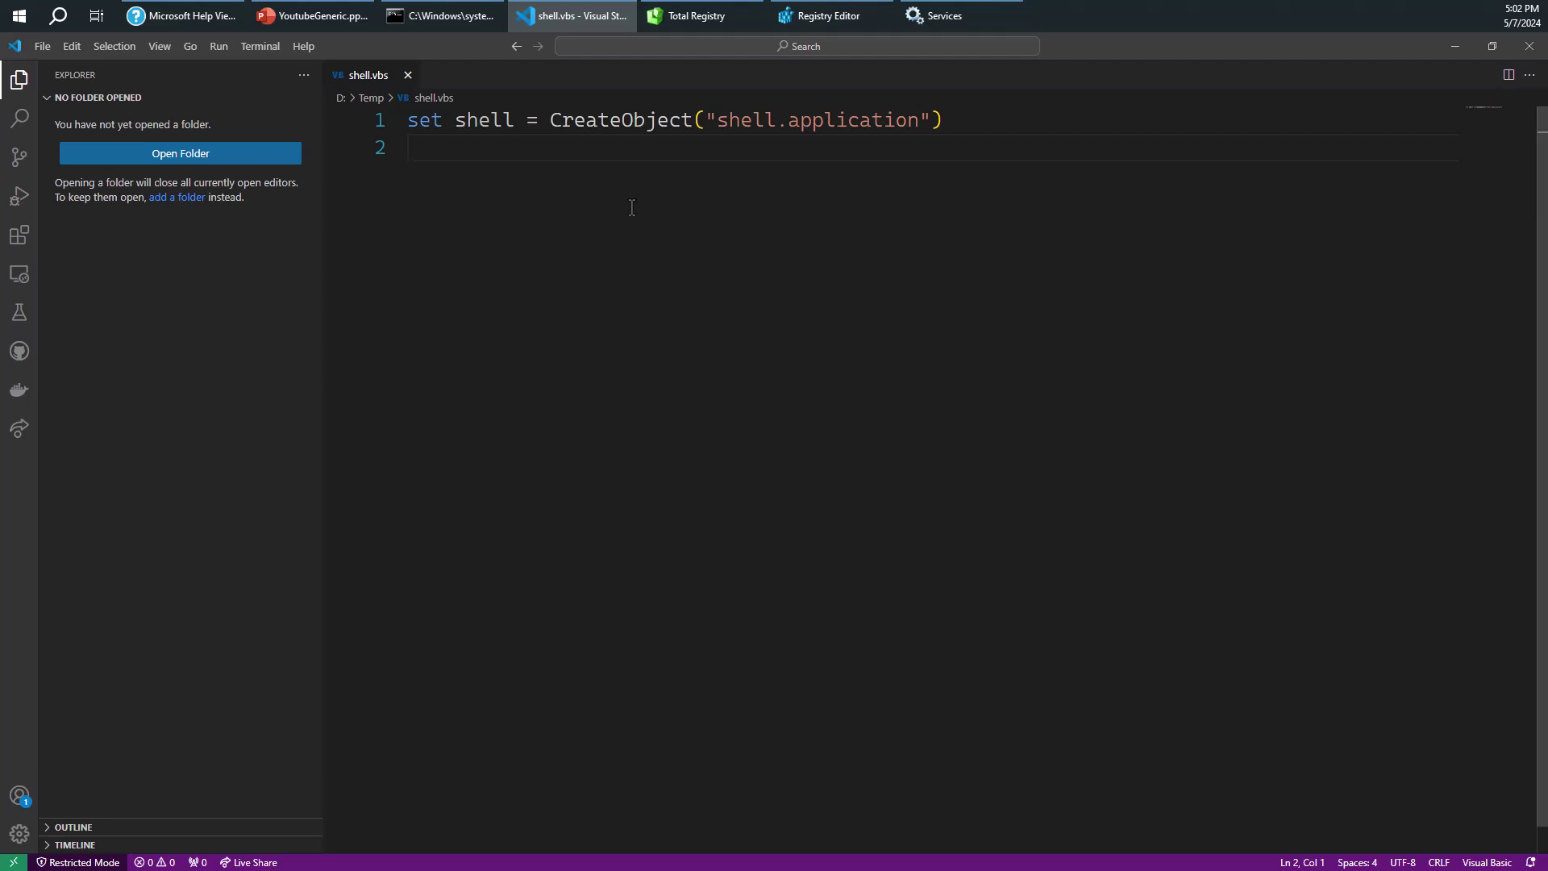
# Add the call shell.FileRun() on the second line of the script.
pyautogui.write('shell.')
pyautogui.write('FileRun')
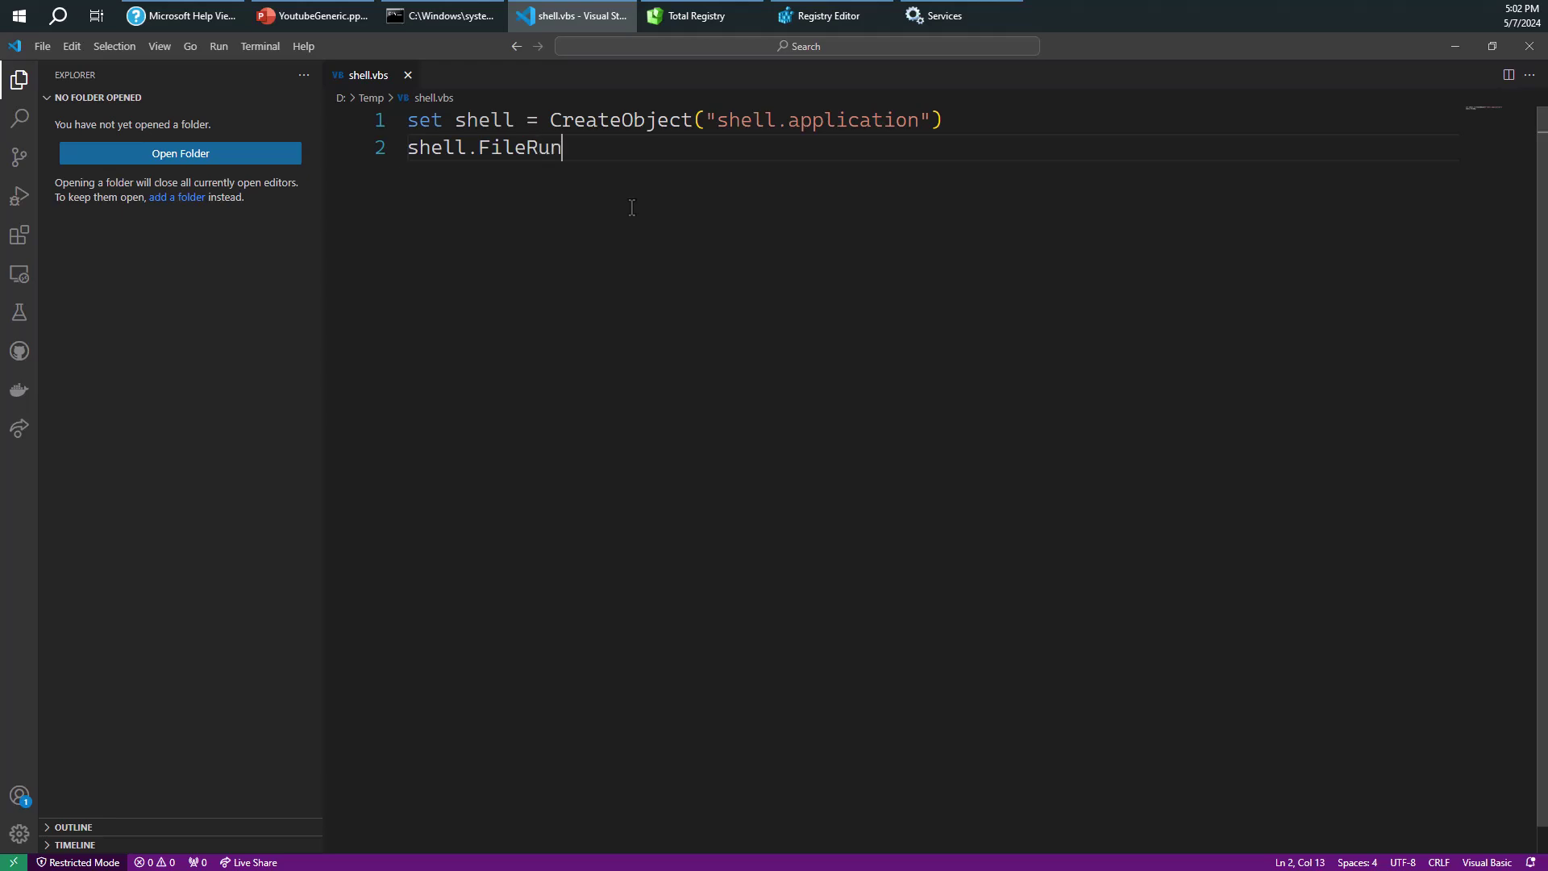
pyautogui.write('()')
pyautogui.press('Return')
# Switch to the Command Prompt, run shell.vbs from D:\Temp and close the Run dialog it opens.
pyautogui.click(447, 16)
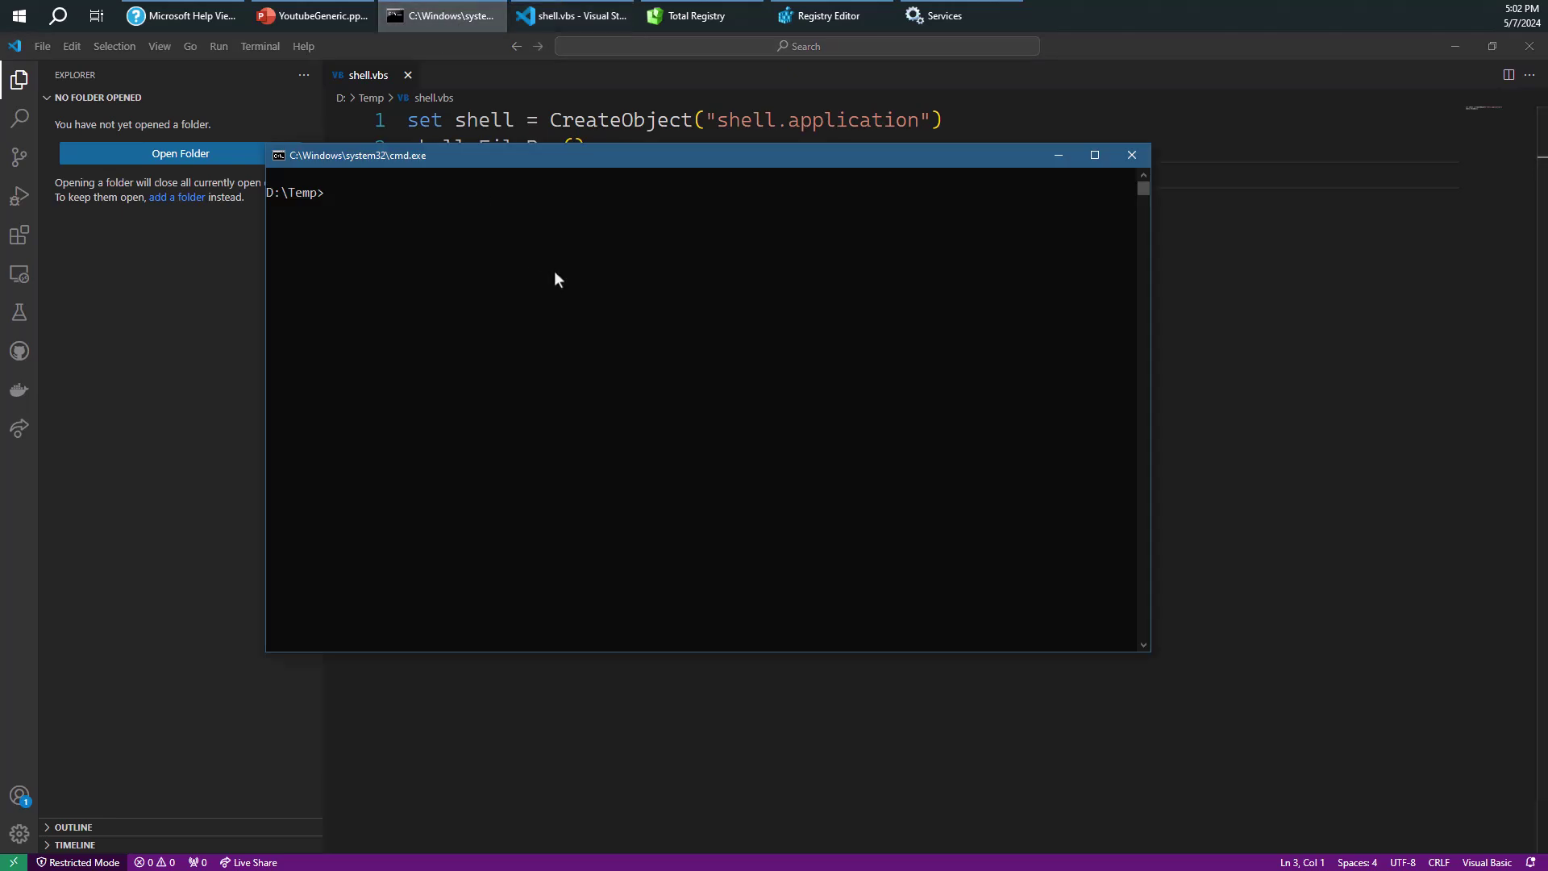
pyautogui.moveTo(511, 162); pyautogui.dragTo(639, 271)
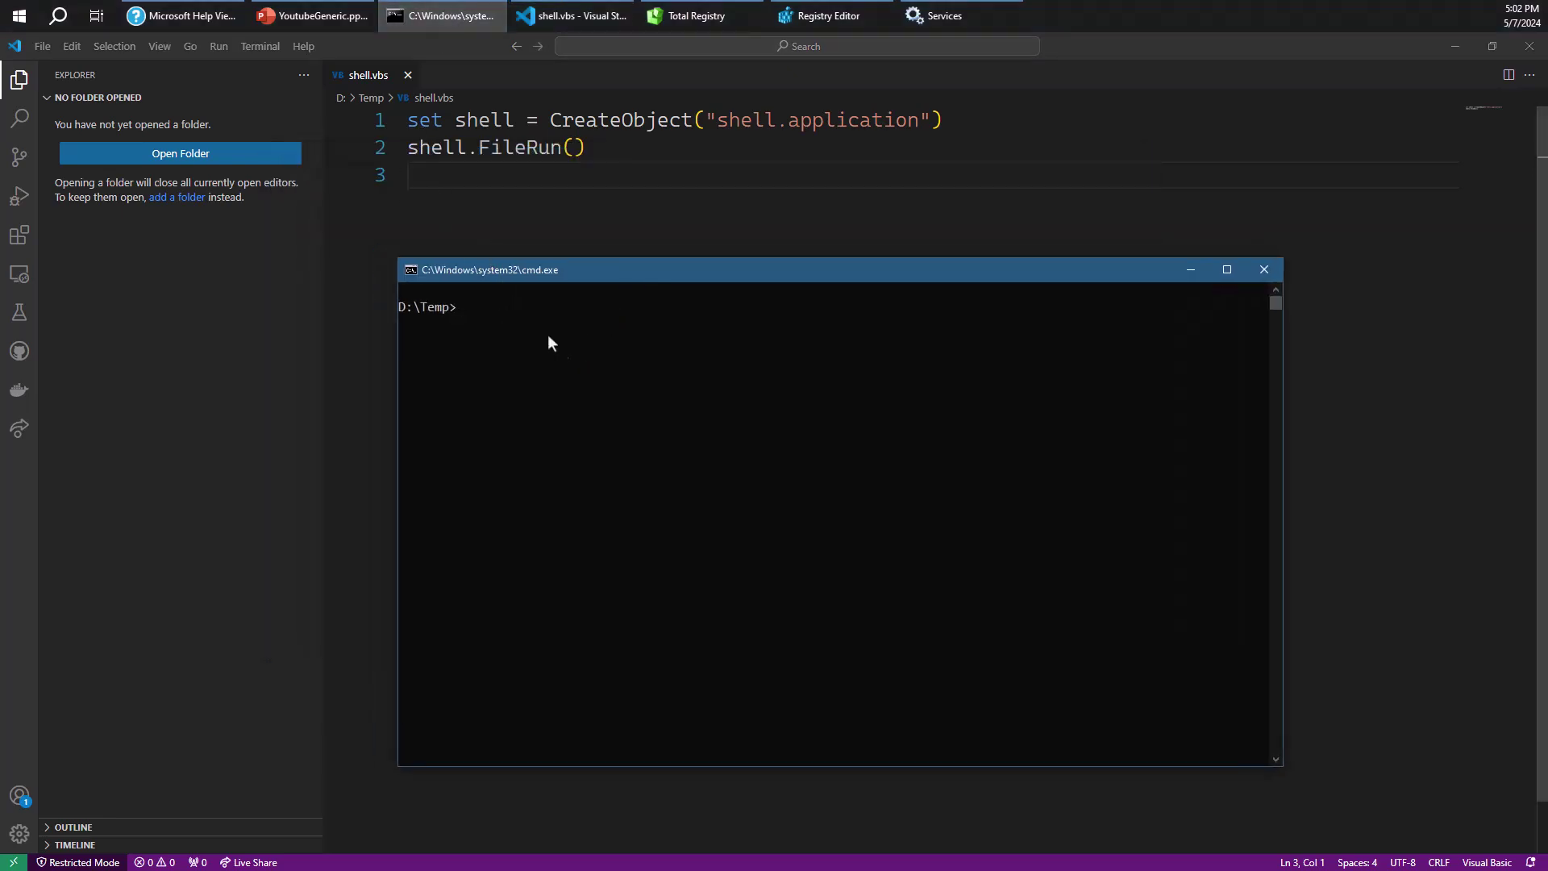
pyautogui.write('she')
pyautogui.press('Tab')
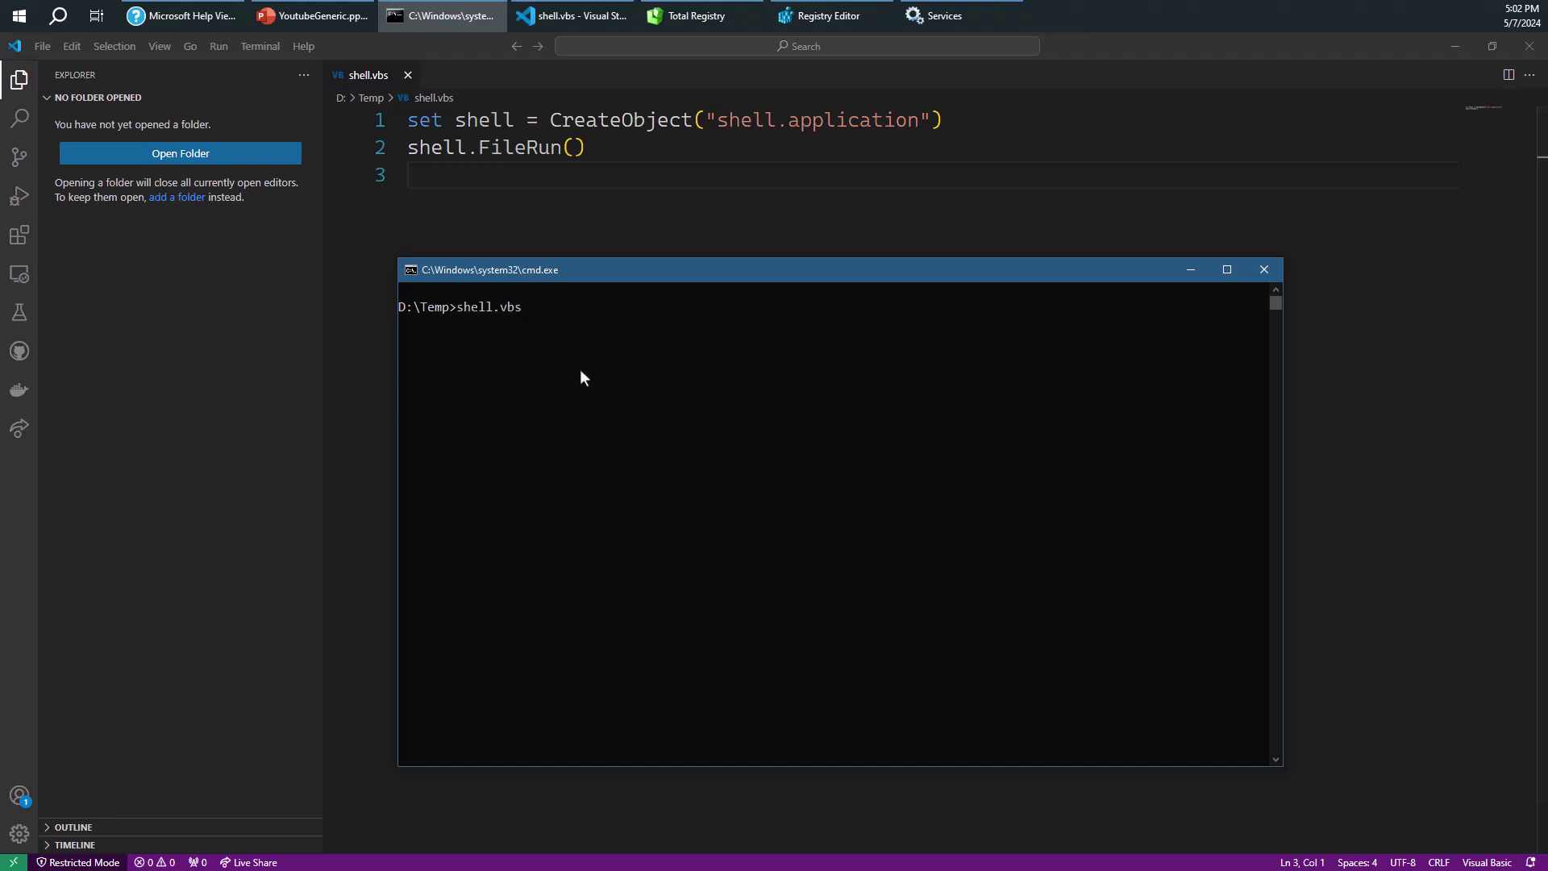
pyautogui.write('shell.vbs')
pyautogui.press('Return')
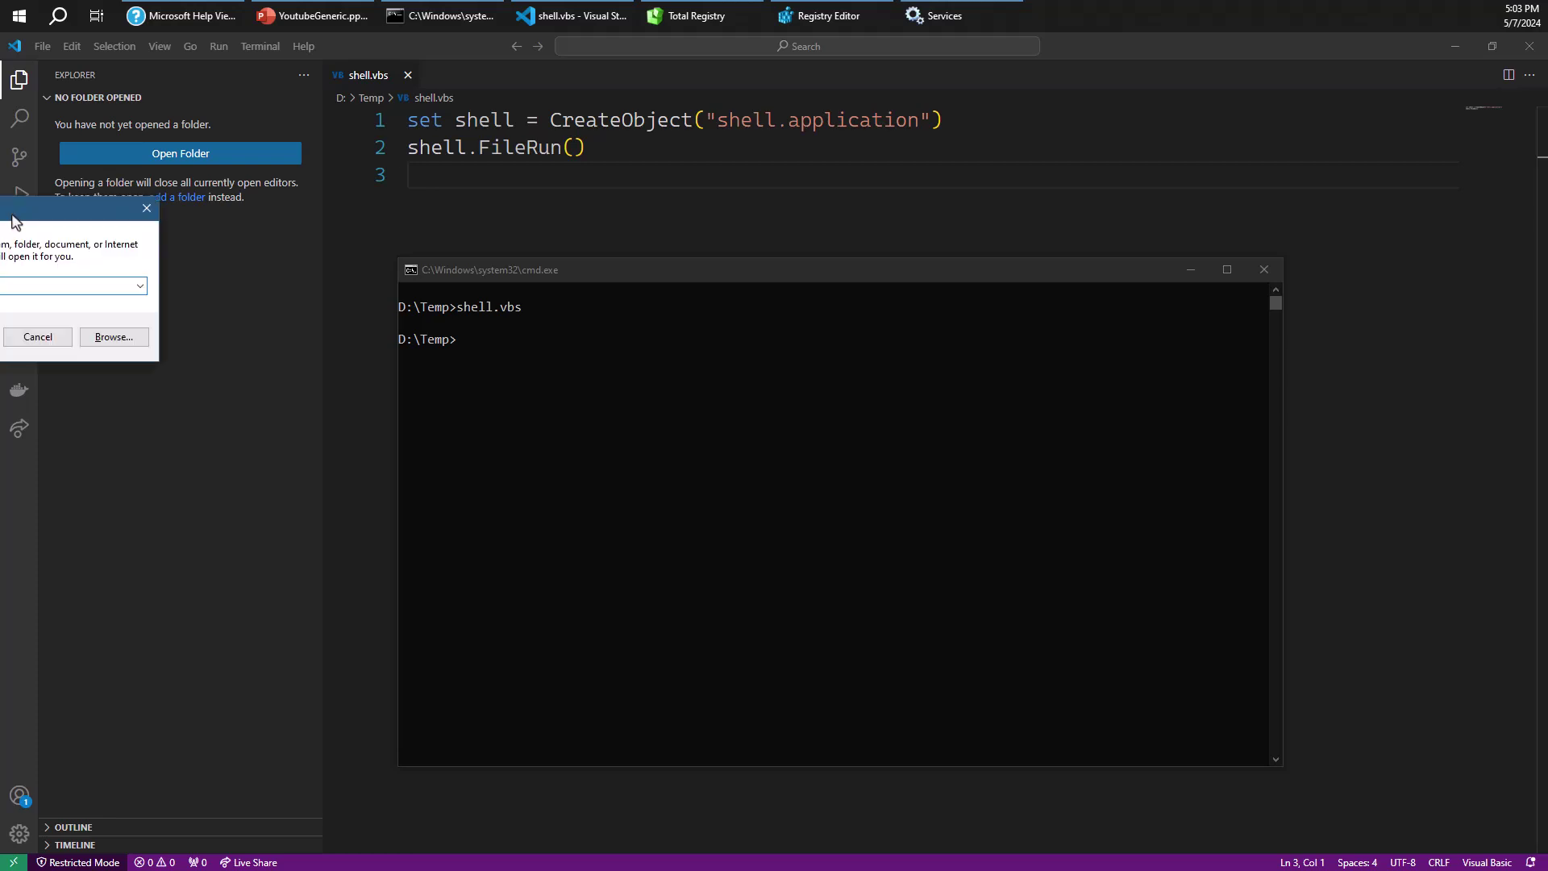
pyautogui.moveTo(512, 131); pyautogui.dragTo(376, 105)
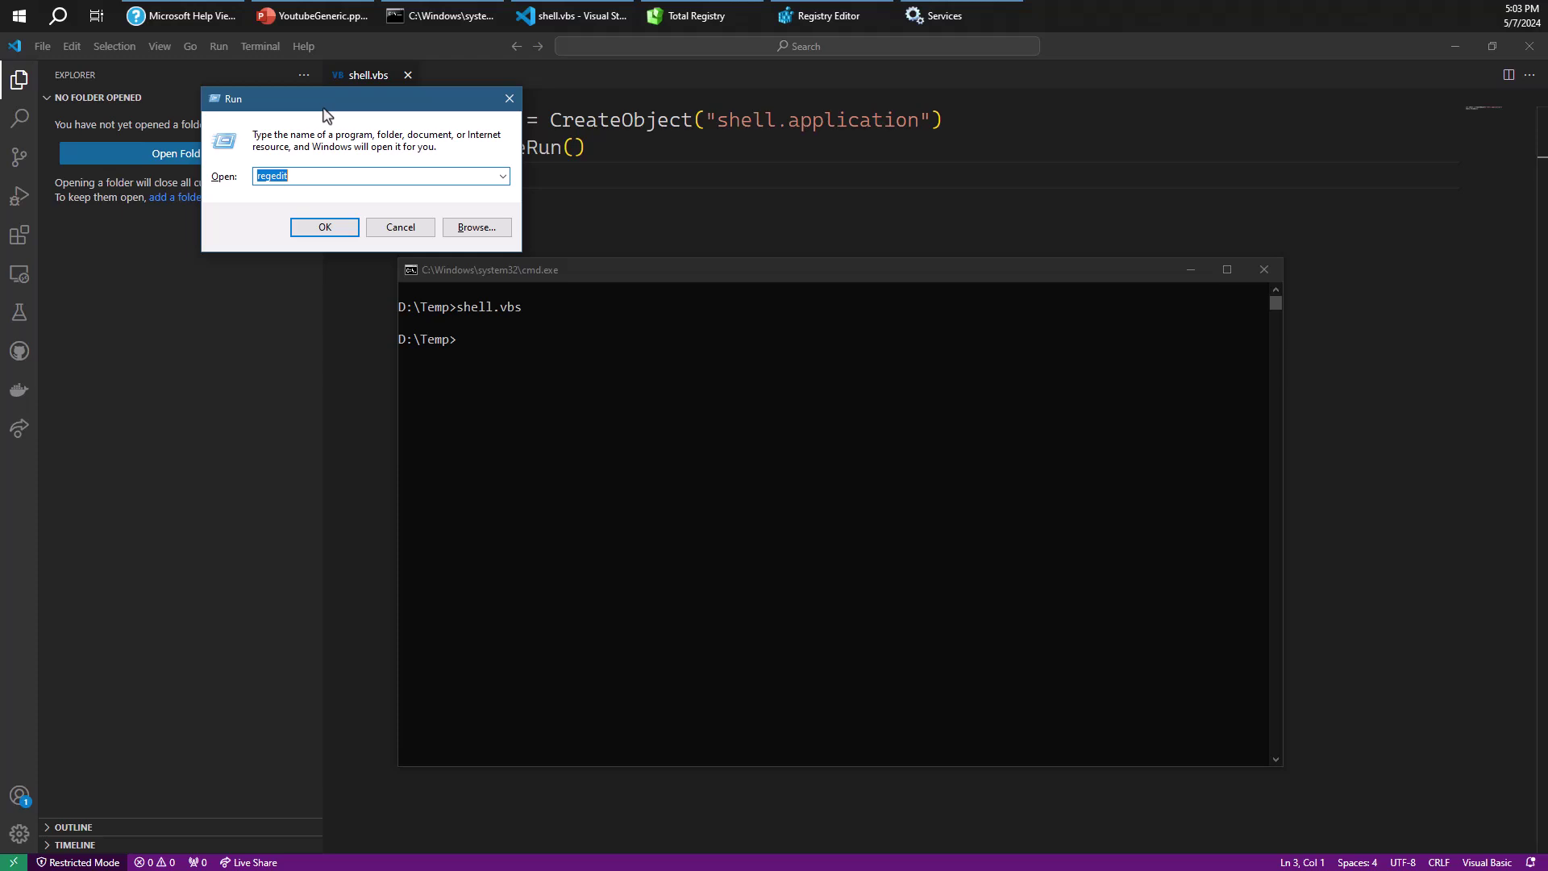
pyautogui.moveTo(320, 112); pyautogui.dragTo(281, 106)
pyautogui.click(470, 93)
# Replace the FileRun method with SetTime on the second line of shell.vbs.
pyautogui.click(479, 148)
pyautogui.hotkey('ctrl', 'shift', 'Right')
pyautogui.write('SetTime')
pyautogui.click(609, 179)
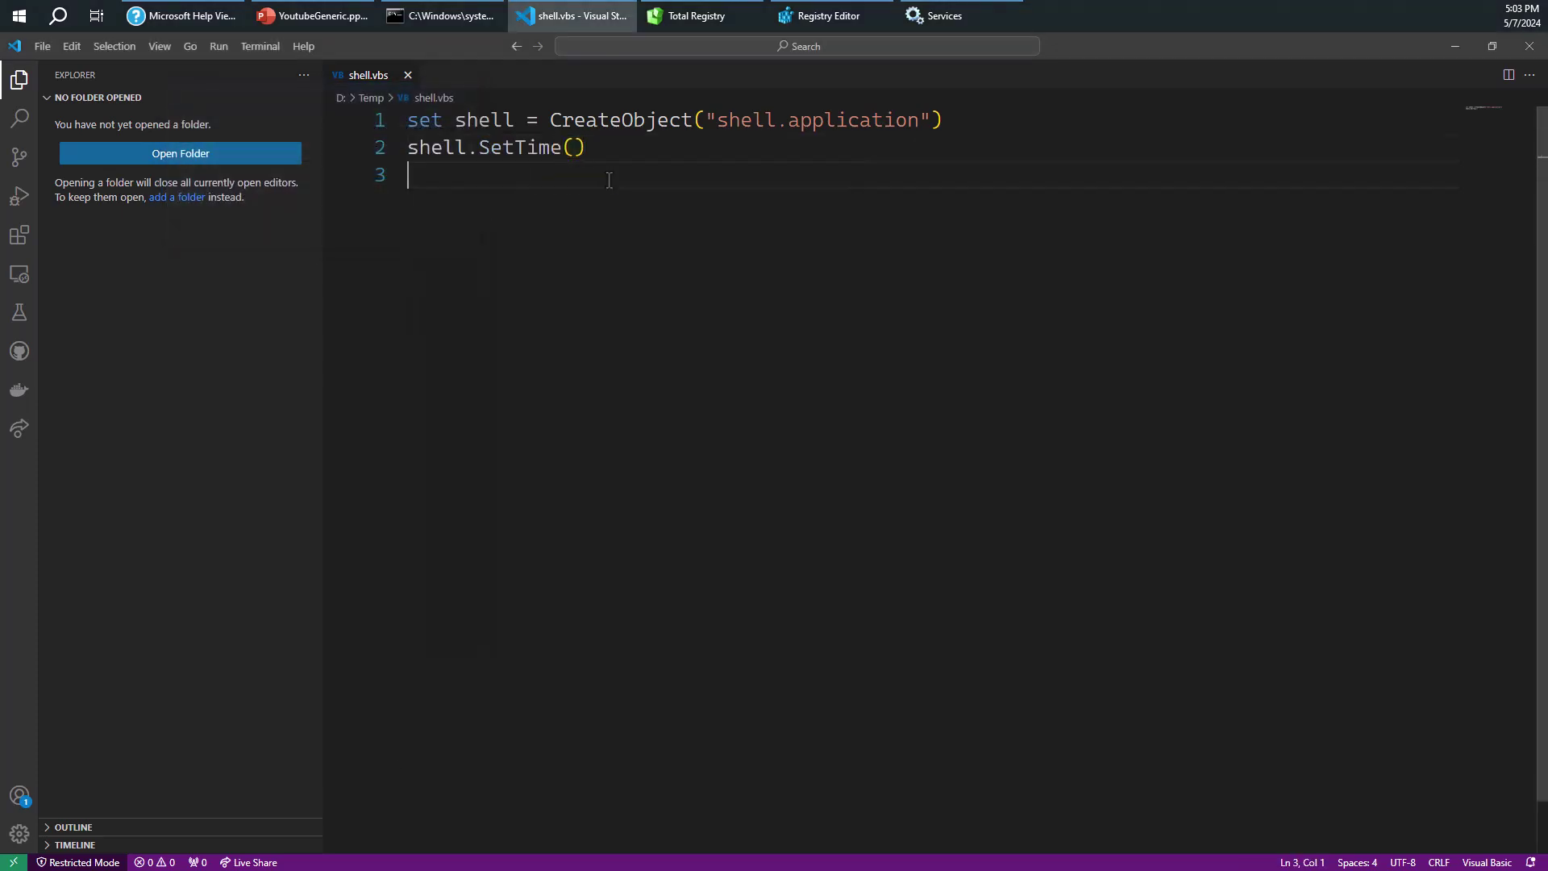
# Run shell.vbs again from the Command Prompt and minimize the Date & time settings window it opens.
pyautogui.hotkey('alt', 'Tab')
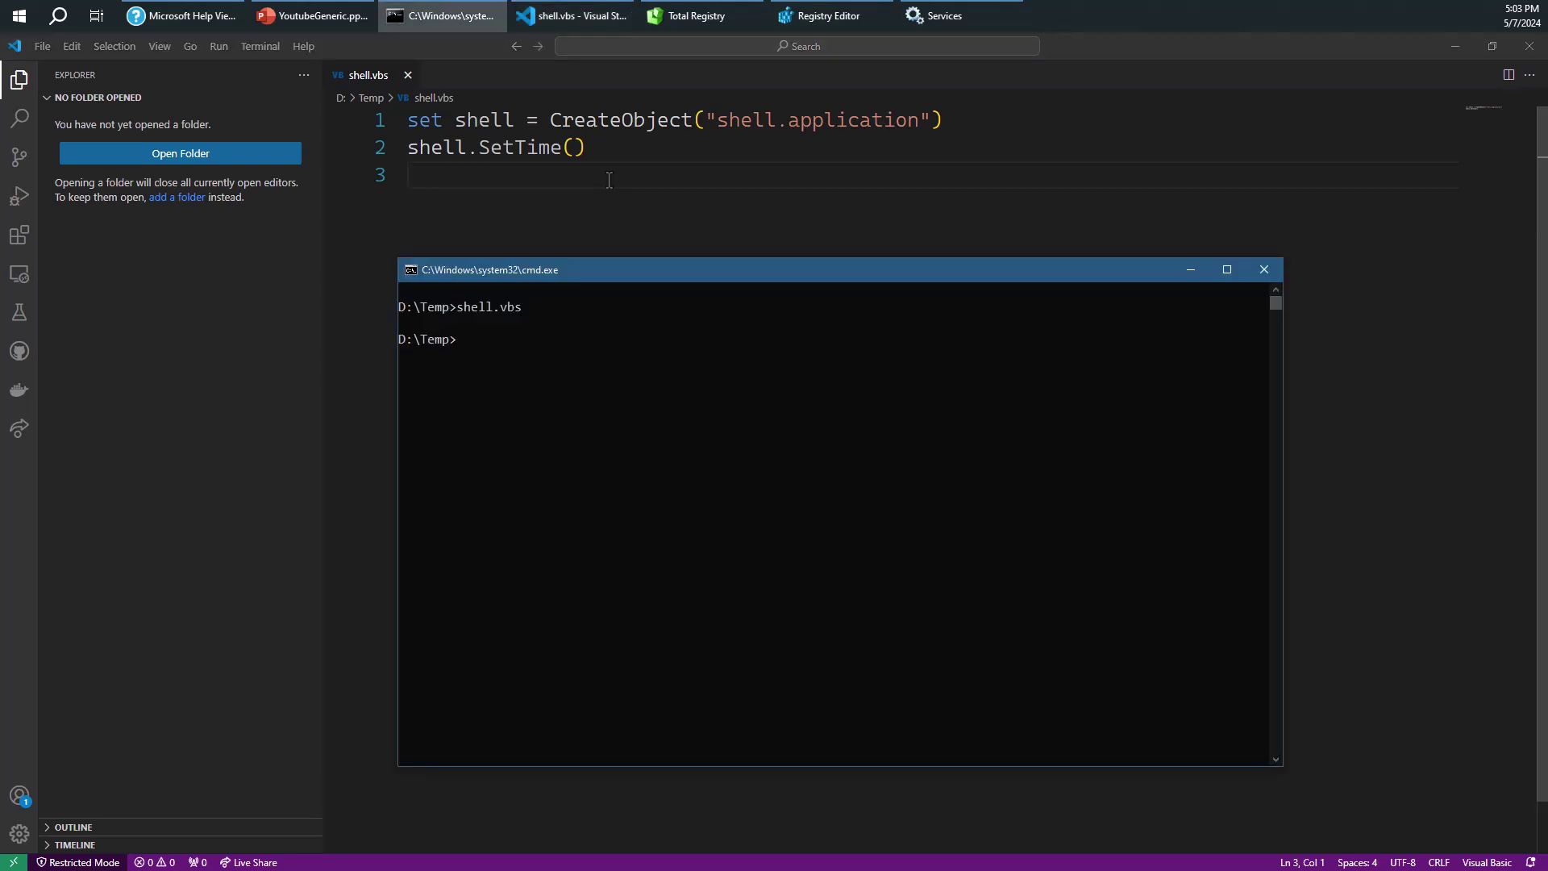
pyautogui.press('Up')
pyautogui.press('Return')
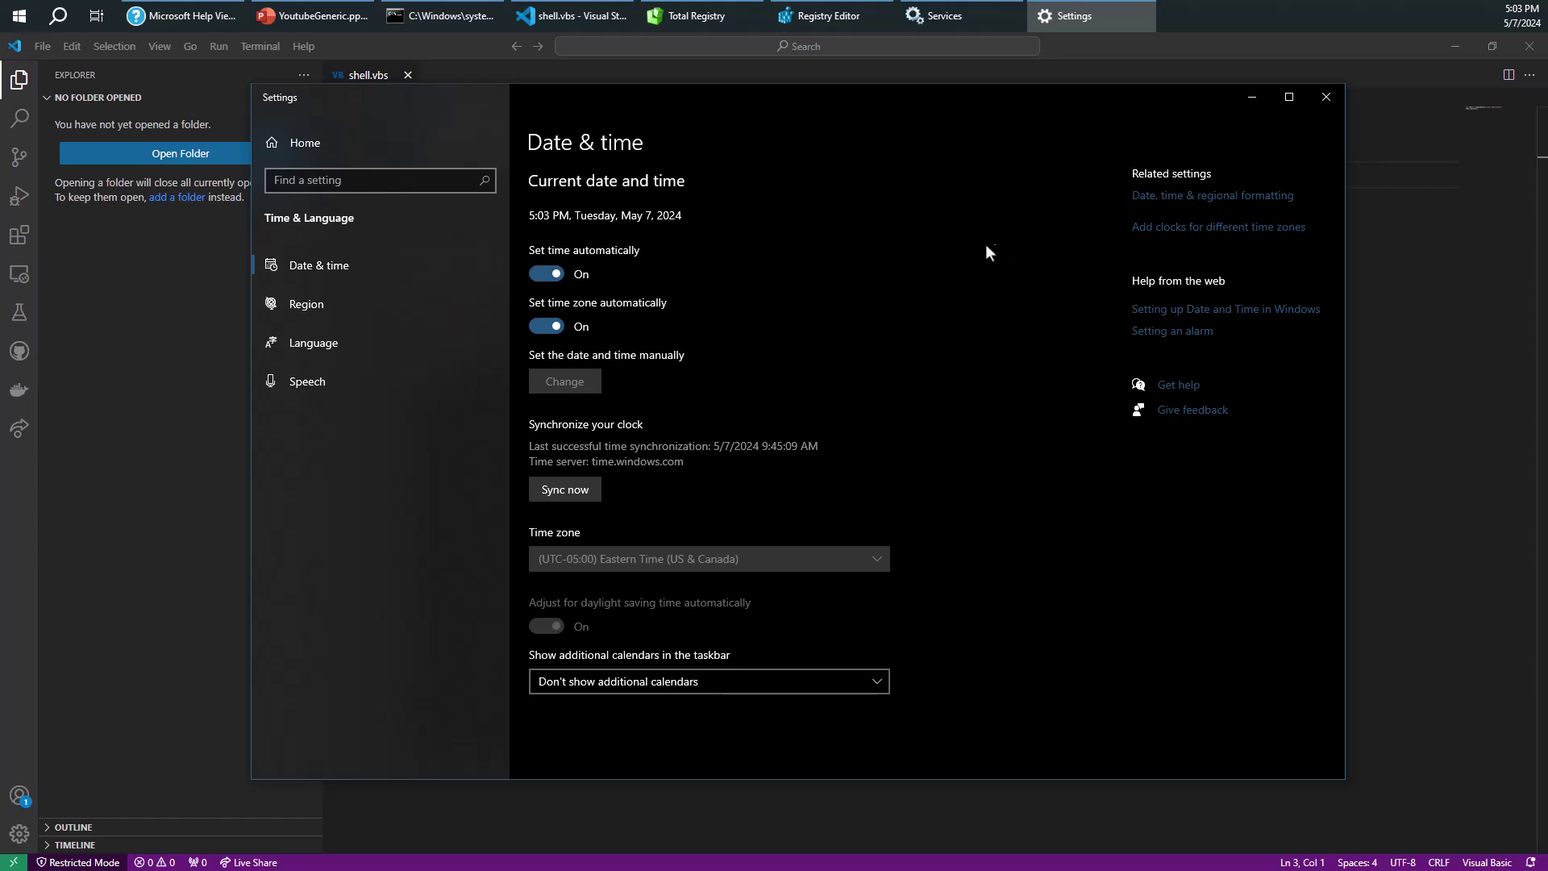
pyautogui.click(1252, 98)
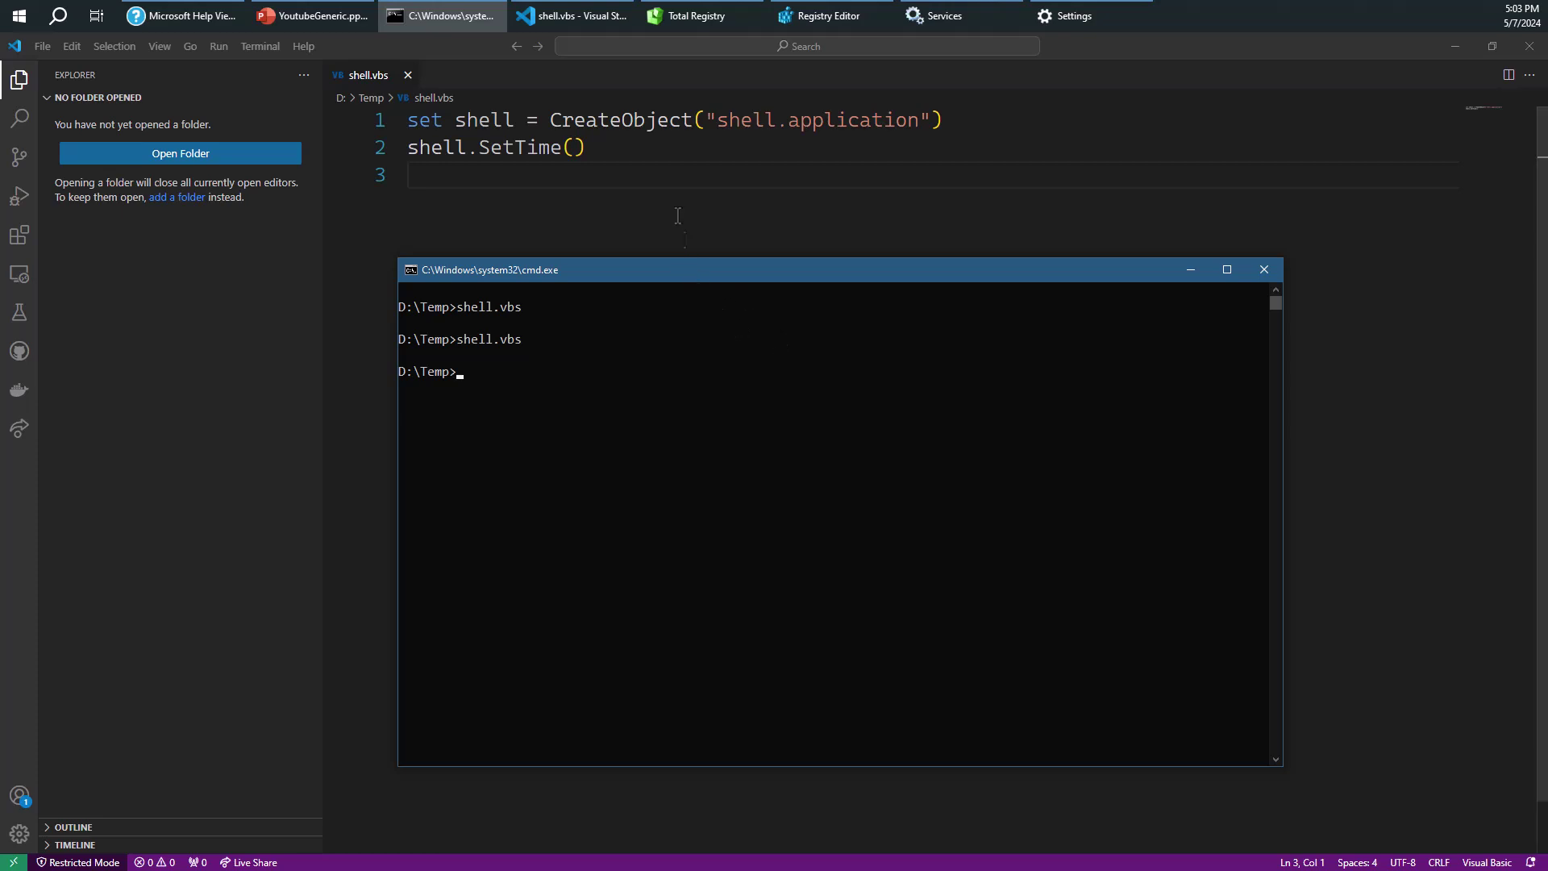
# Highlight shell.application in the script, then switch to Registry Editor and collapse the CLSID key back to HKEY_CLASSES_ROOT.
pyautogui.click(704, 131)
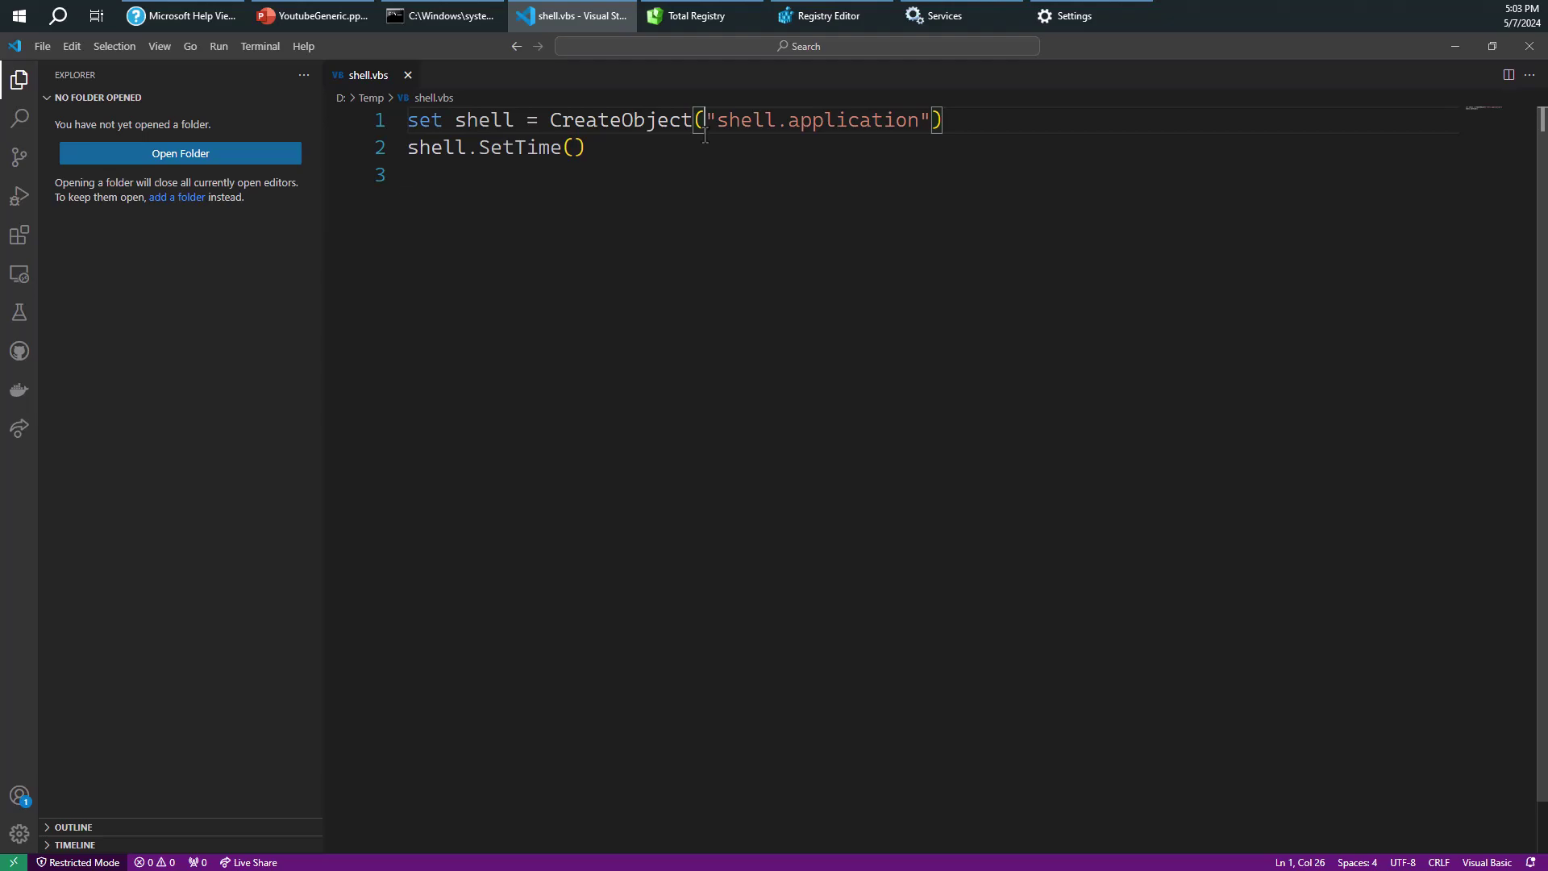
pyautogui.moveTo(713, 120); pyautogui.dragTo(911, 126)
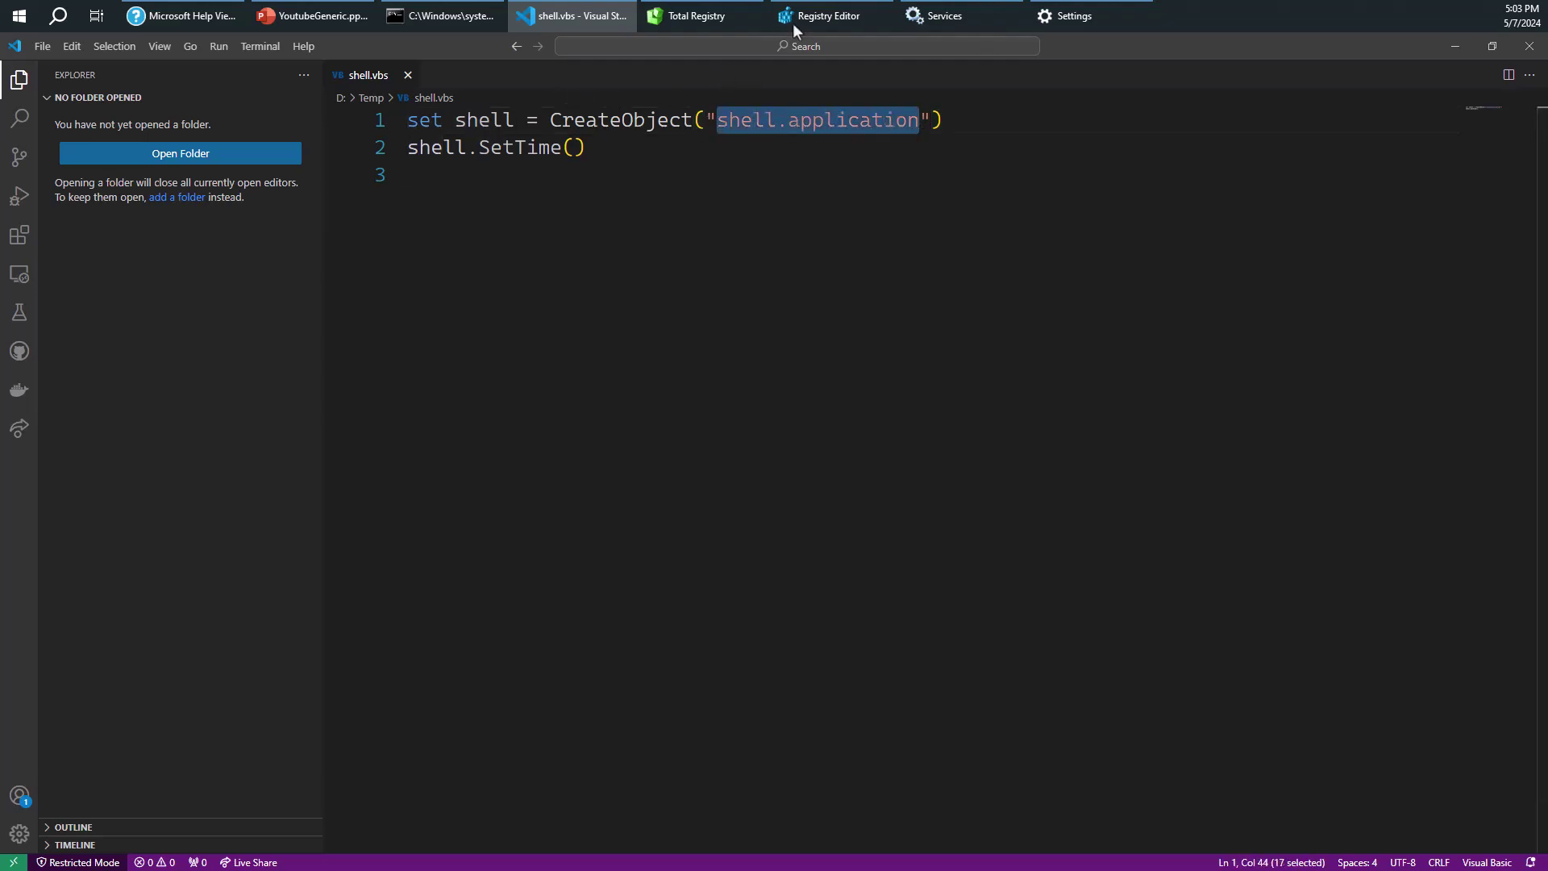
pyautogui.click(823, 16)
pyautogui.click(457, 345)
pyautogui.press('Left')
pyautogui.press('Left')
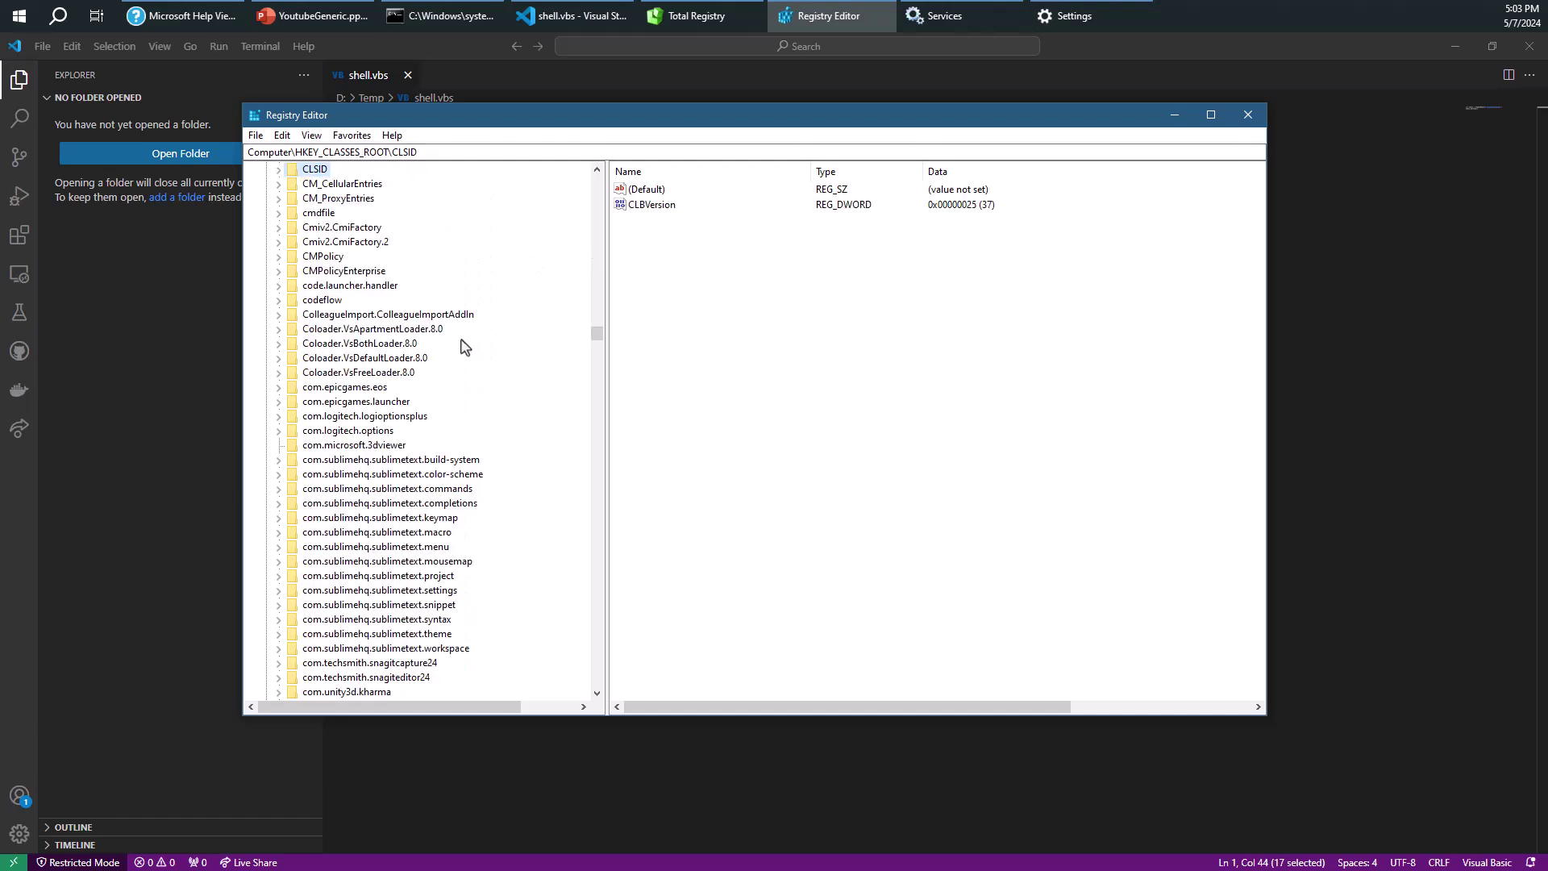
pyautogui.press('Left')
# Find the Shell.Application key under HKEY_CLASSES_ROOT and view its values.
pyautogui.write('.txt')
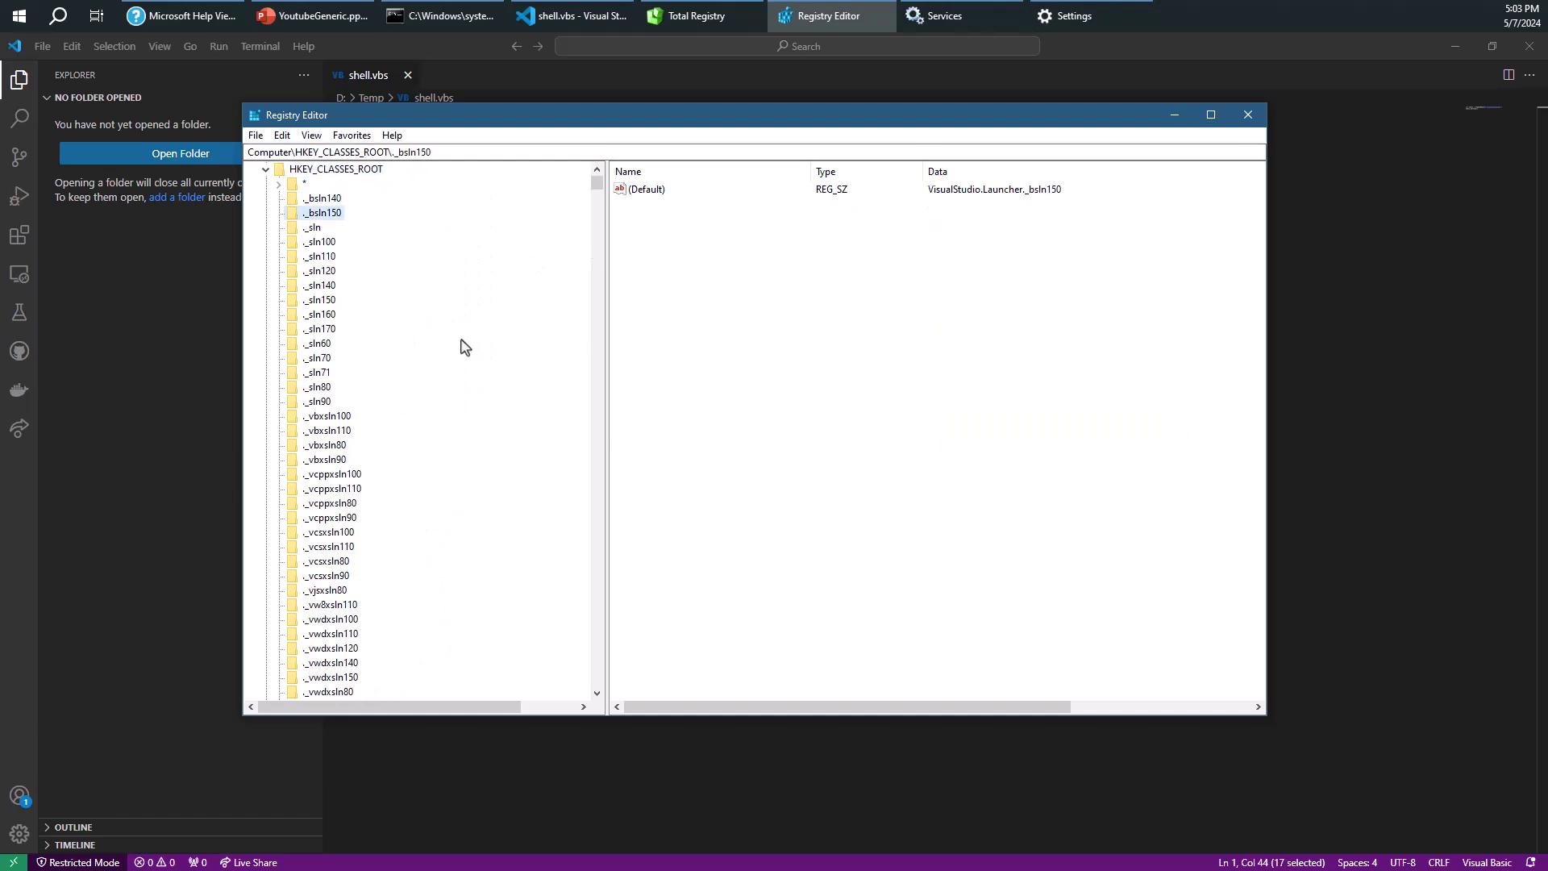
pyautogui.press('Right')
pyautogui.press('Right')
pyautogui.press('Down')
pyautogui.press('Down')
pyautogui.write('shell')
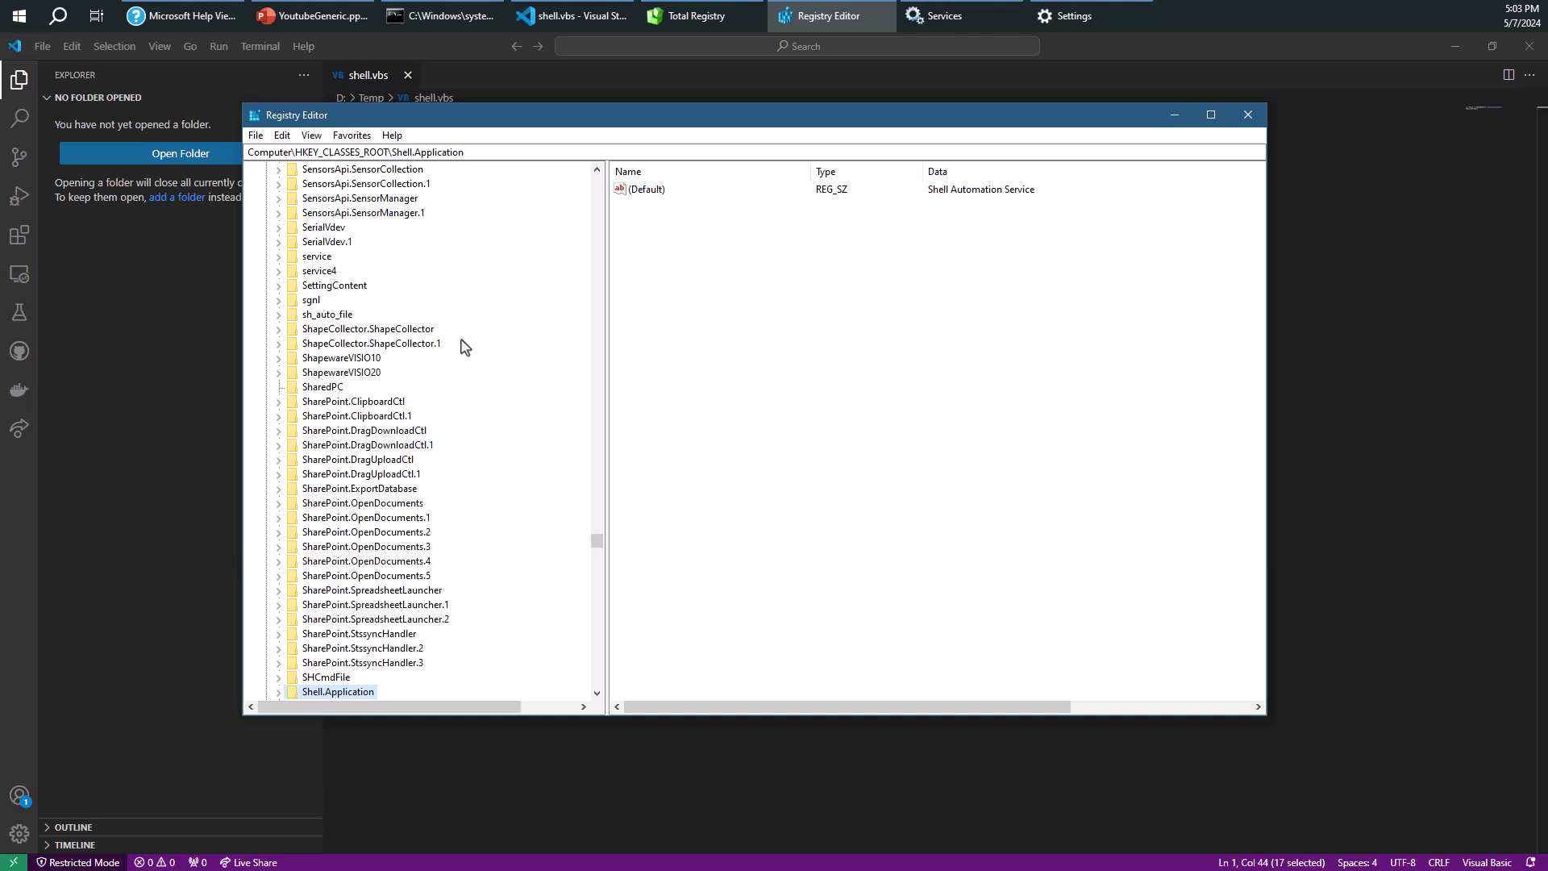
# Expand Shell.Application, copy the class ID from its CLSID subkey's default value, and close the value without changing it.
pyautogui.press('Right')
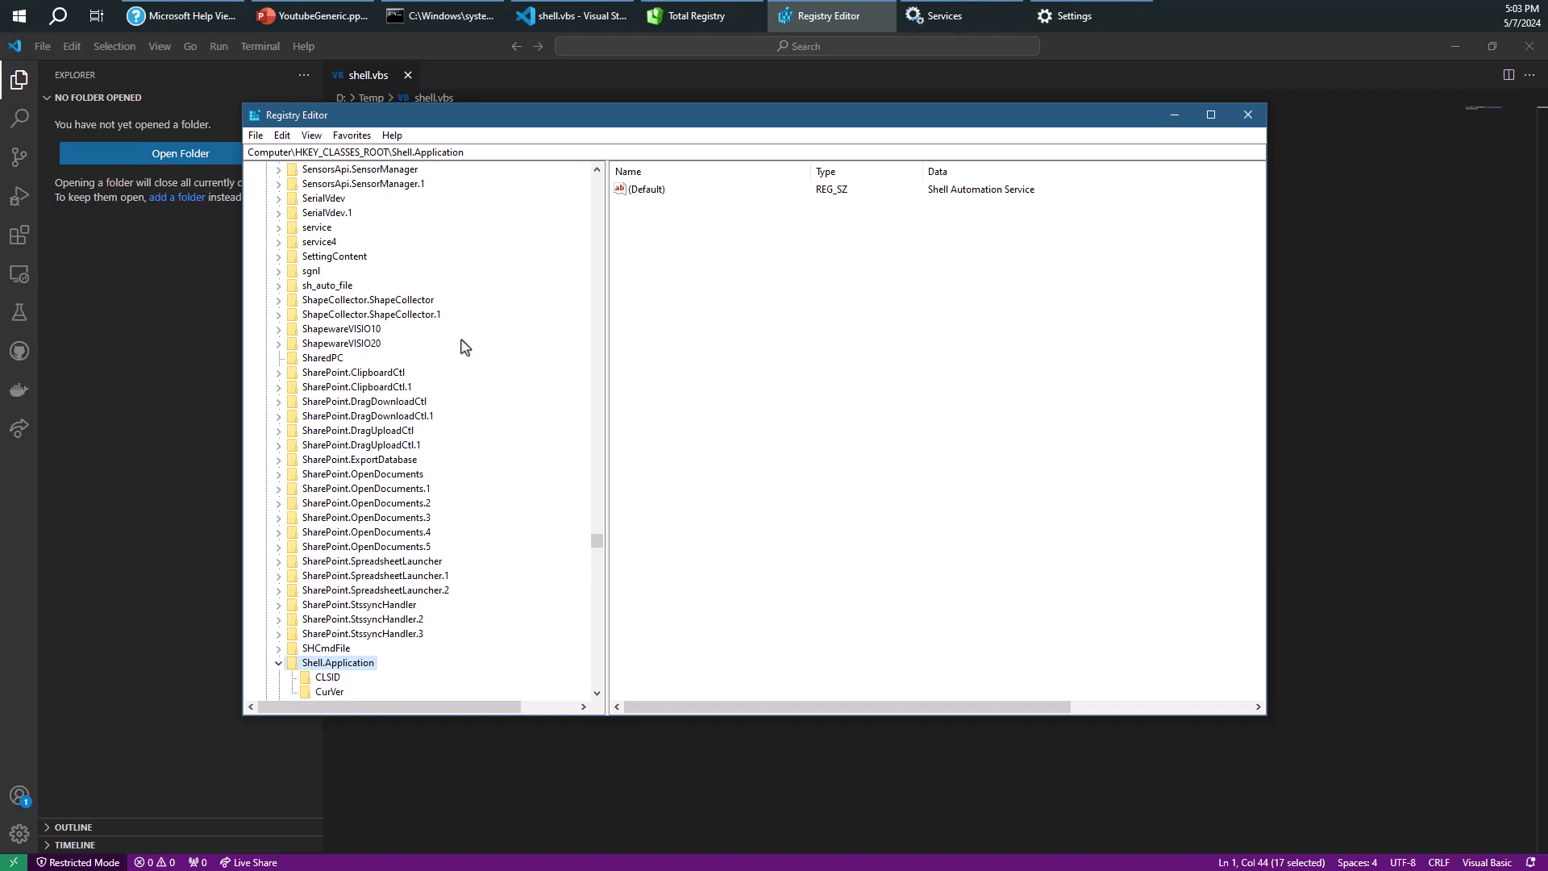
pyautogui.scroll(-3, 371, 678)
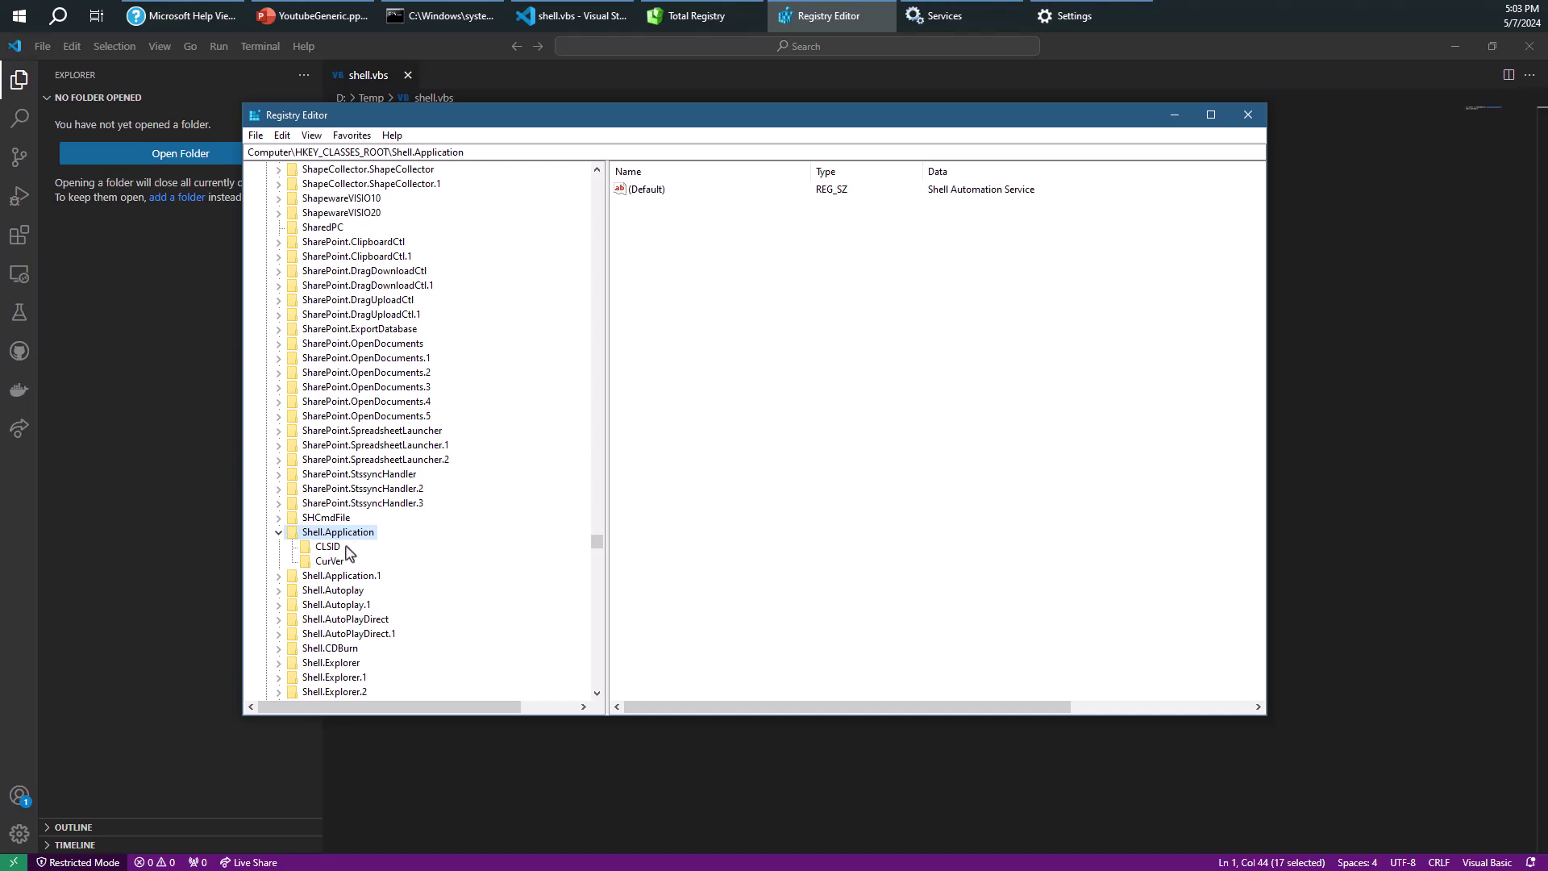
pyautogui.click(334, 549)
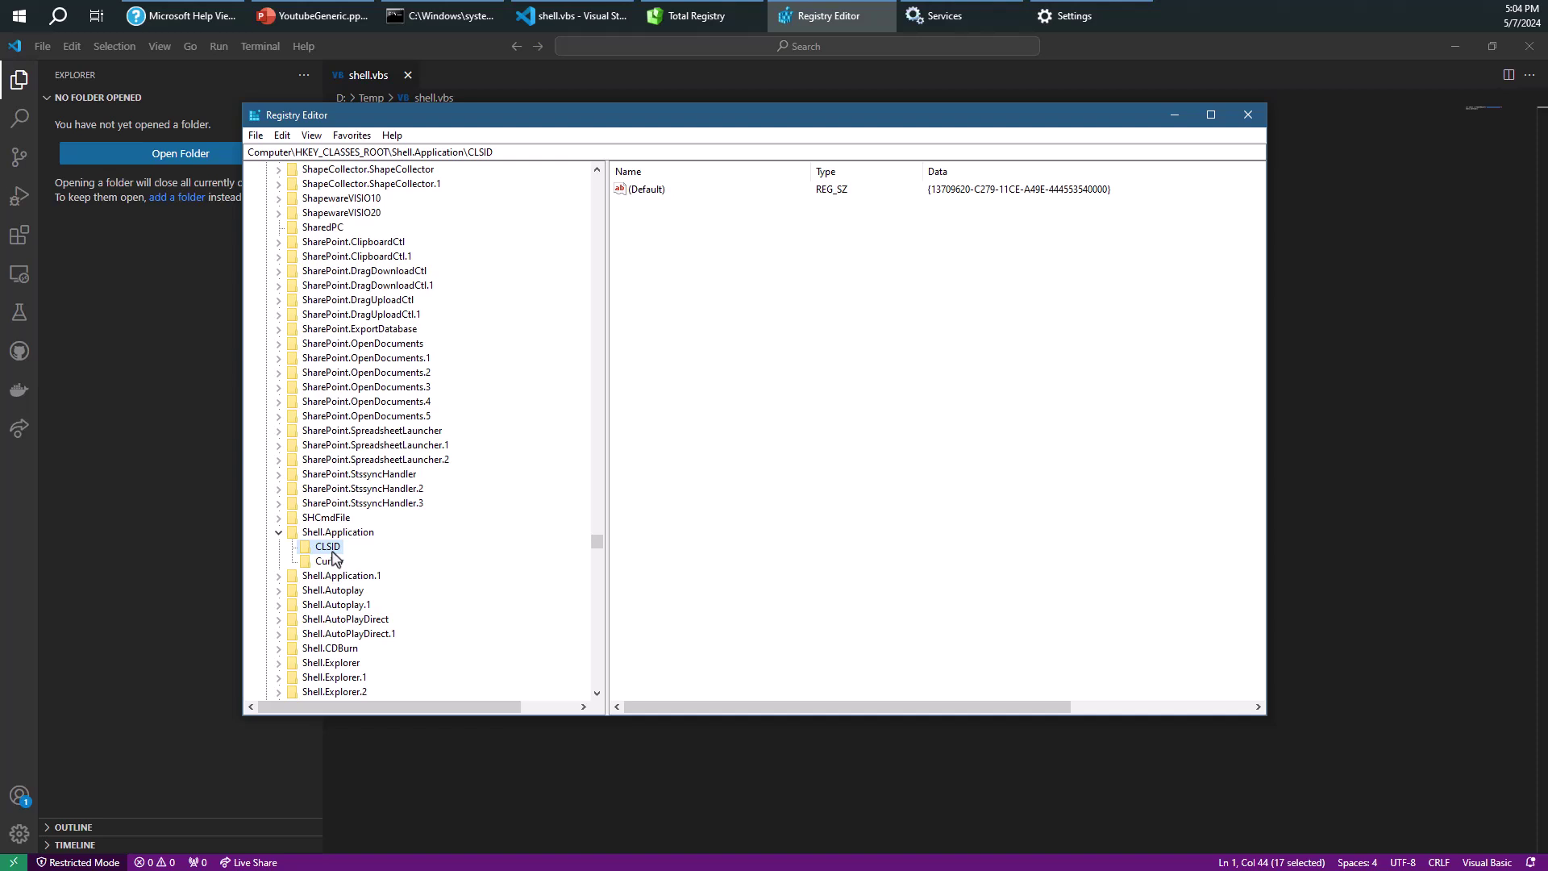
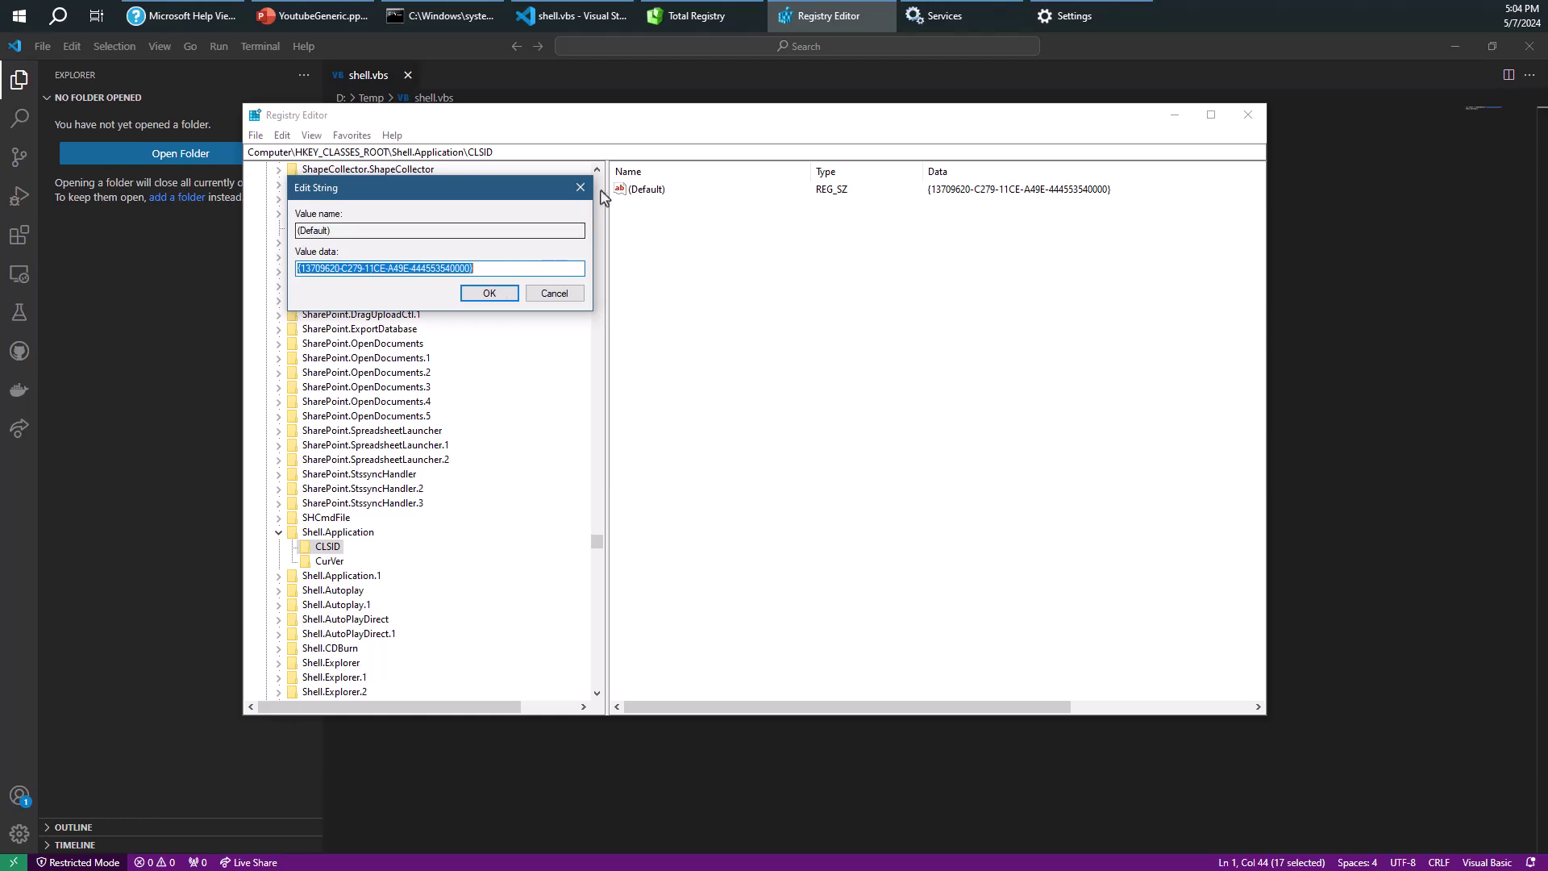
pyautogui.press('Escape')
pyautogui.click(410, 401)
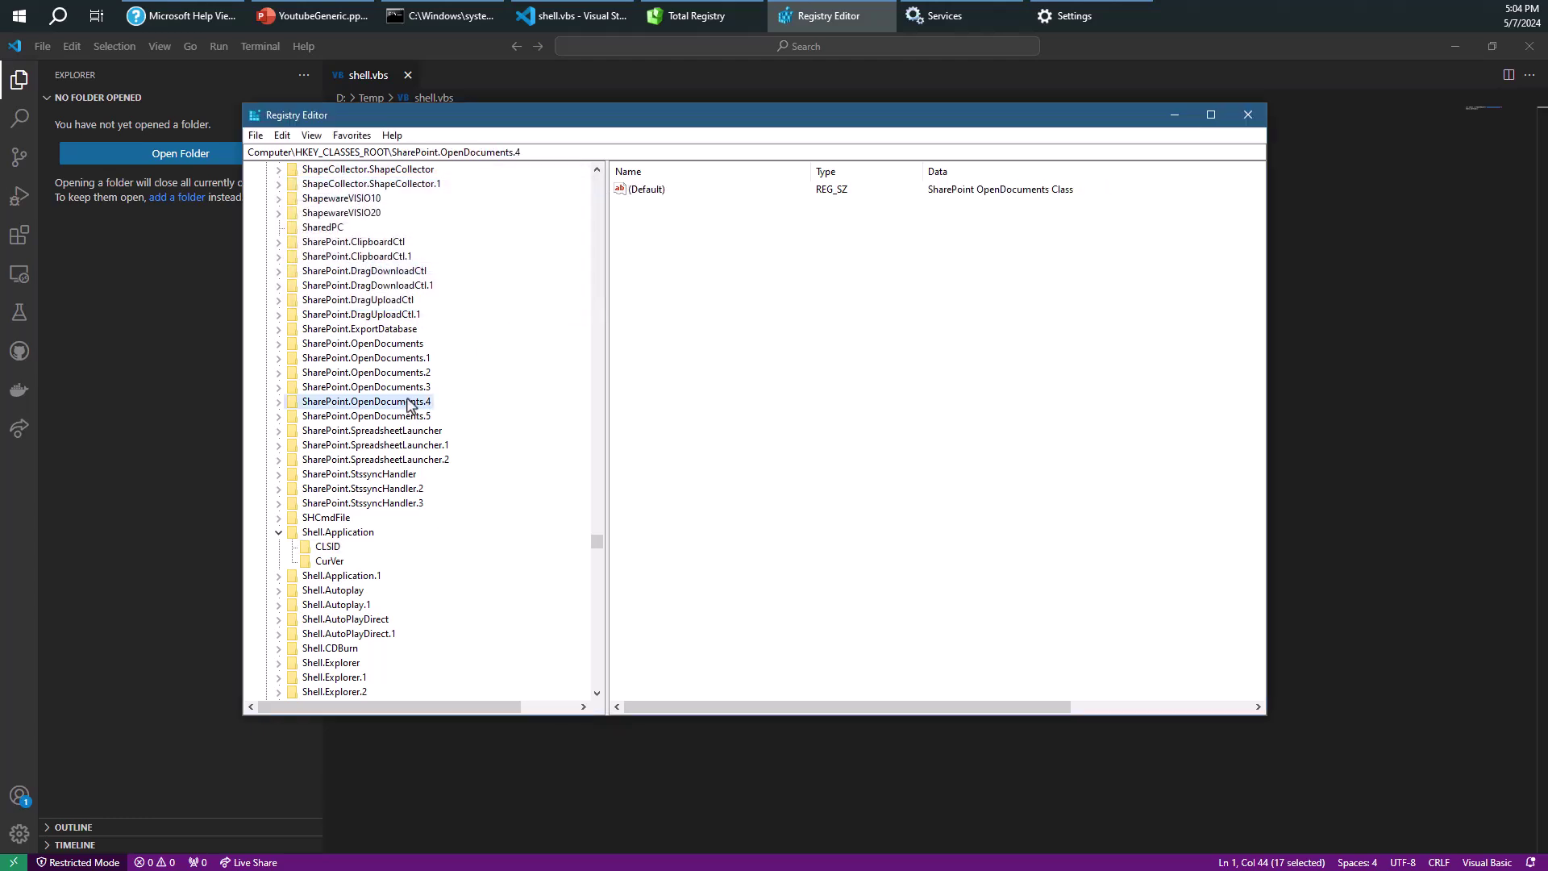
pyautogui.press('Left')
pyautogui.write('clsid')
pyautogui.press('Right')
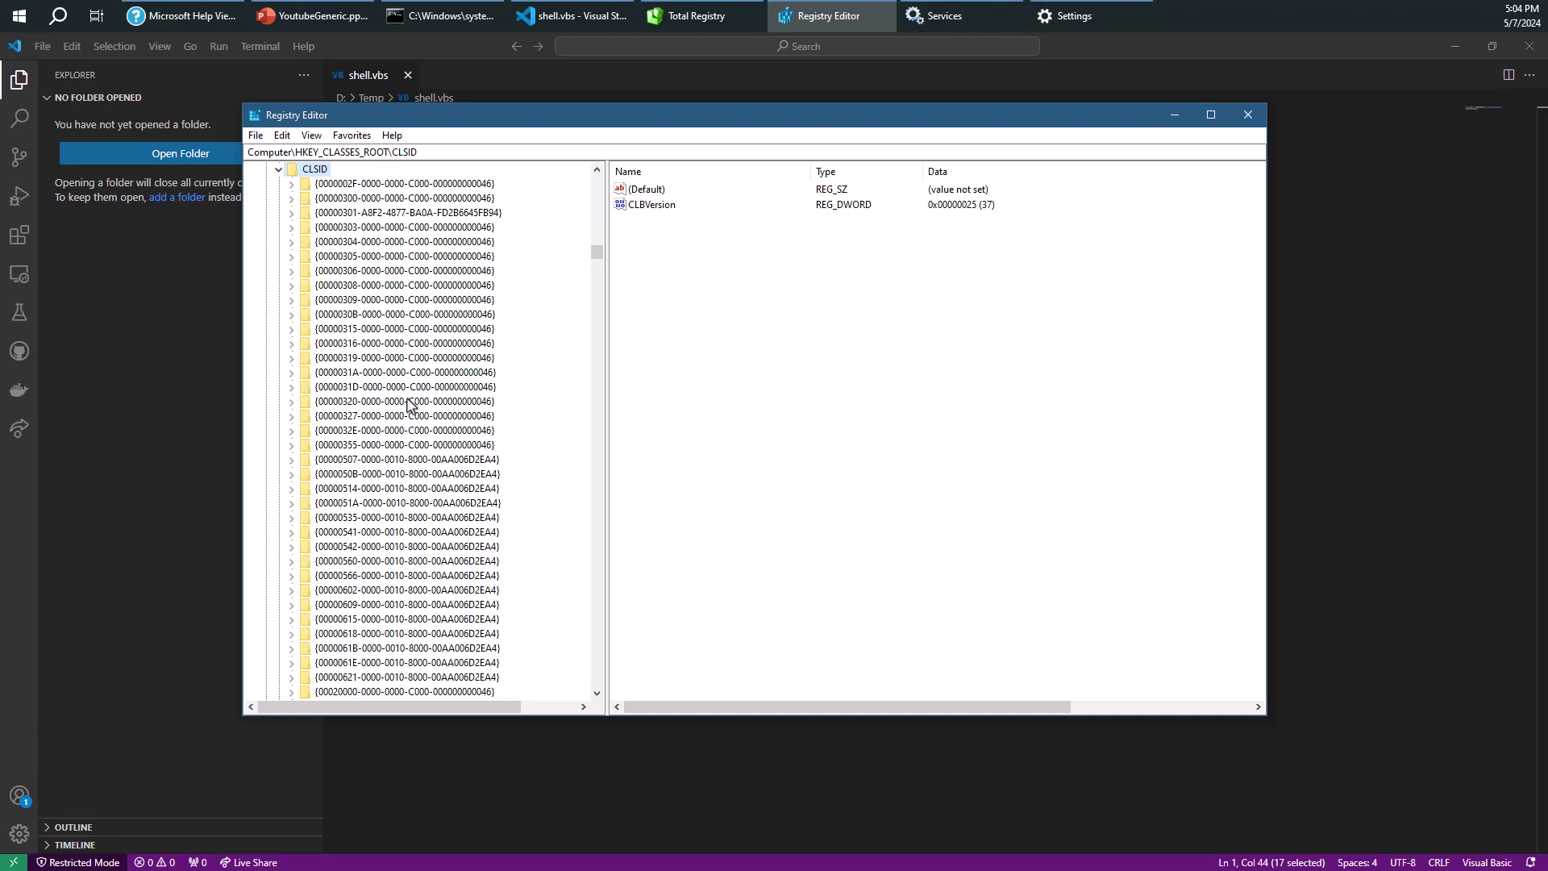
pyautogui.hotkey('ctrl', 'f')
pyautogui.hotkey('ctrl', 'v')
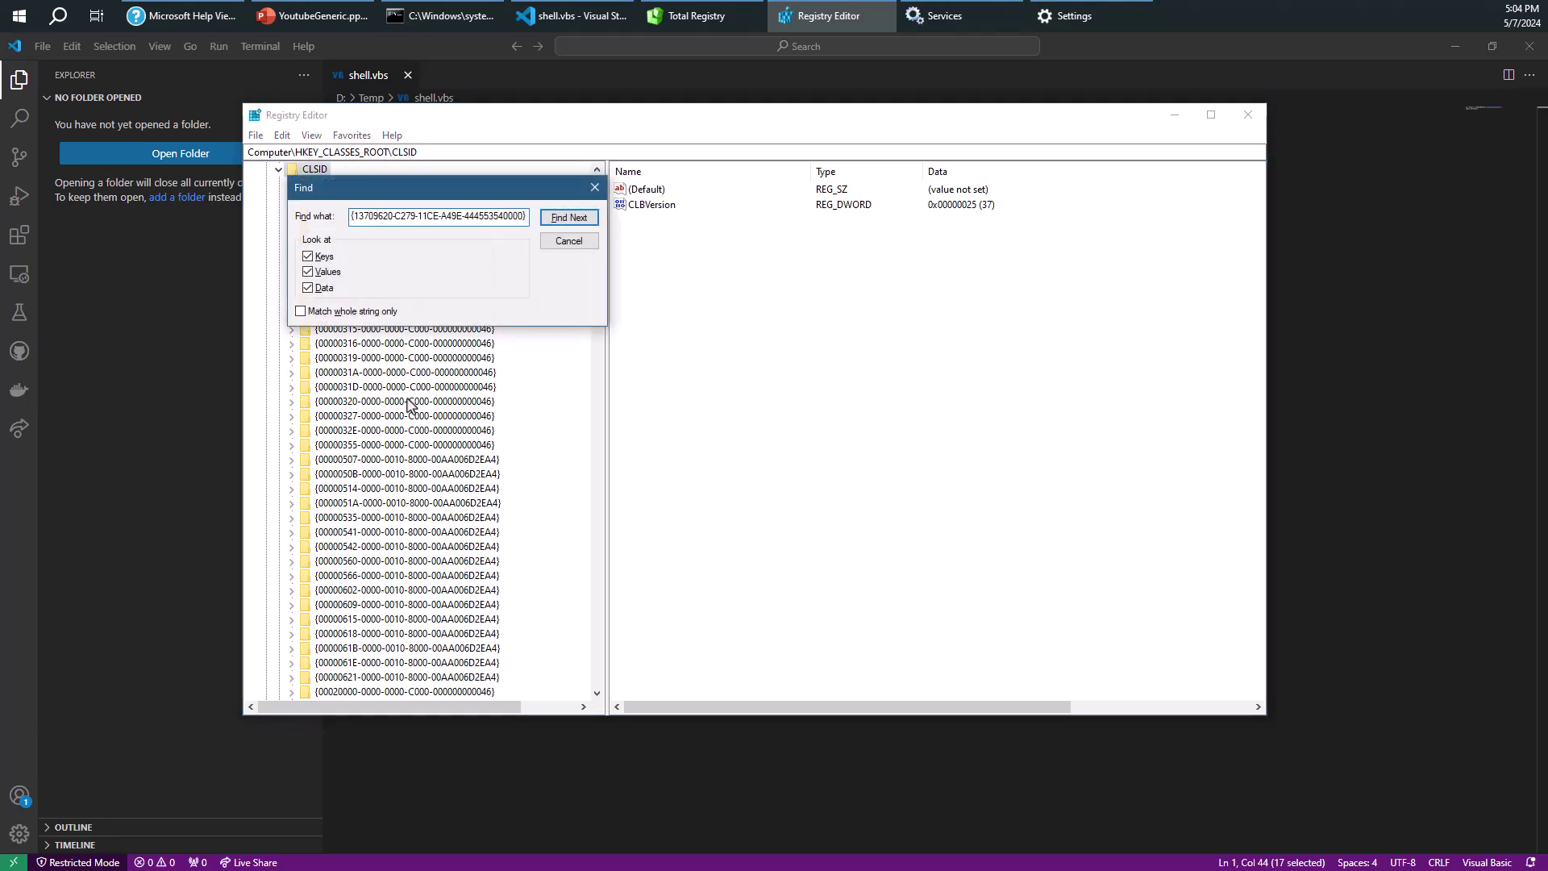
pyautogui.press('Return')
pyautogui.scroll(-3, 419, 525)
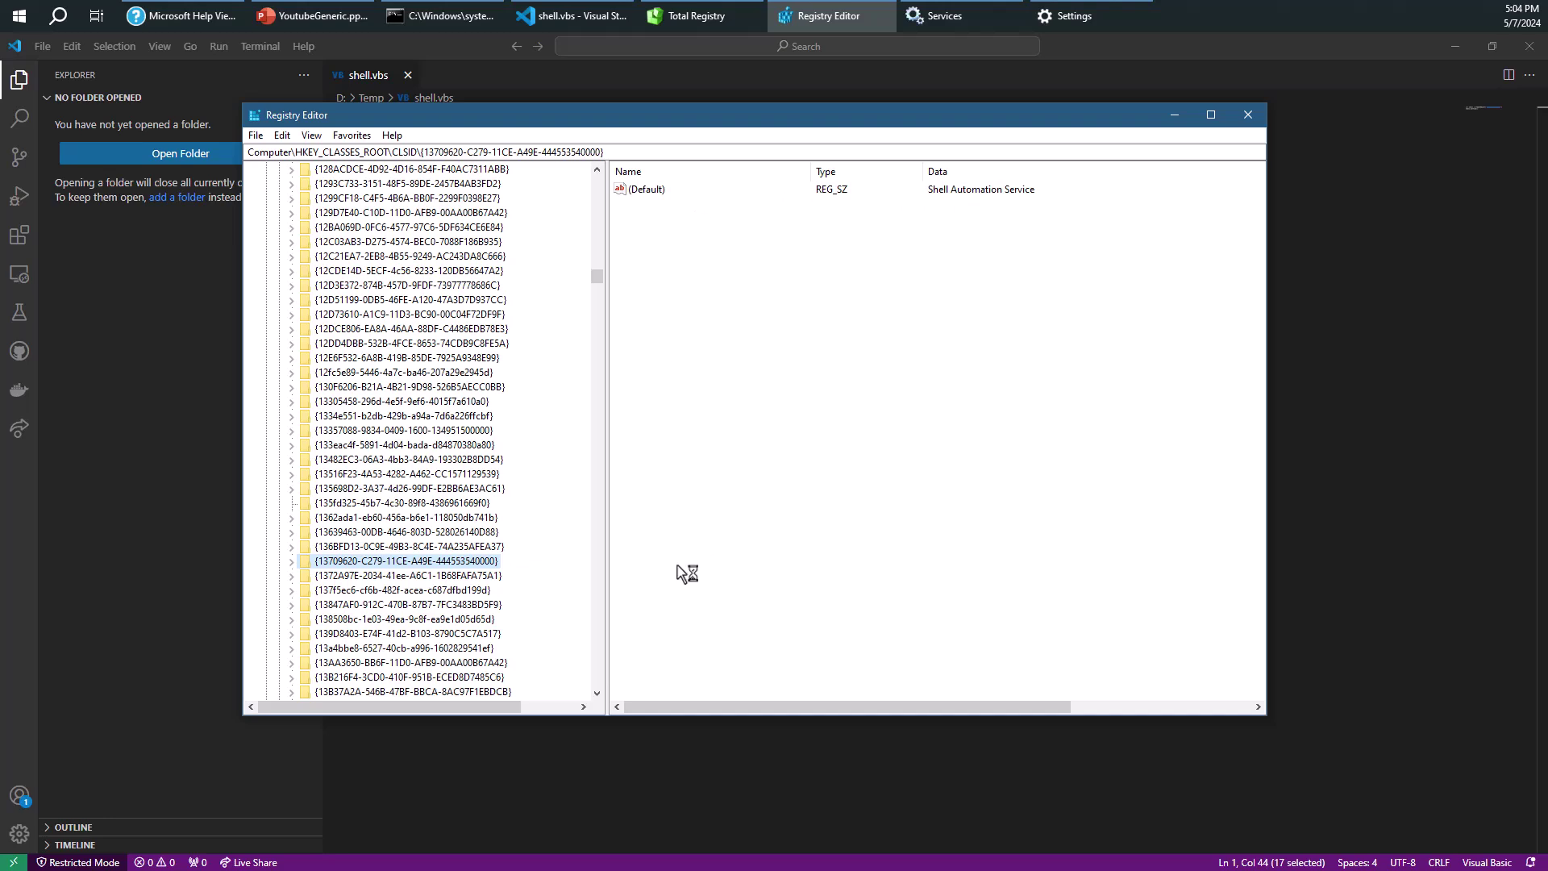
pyautogui.click(292, 561)
pyautogui.scroll(-2, 326, 592)
pyautogui.click(365, 492)
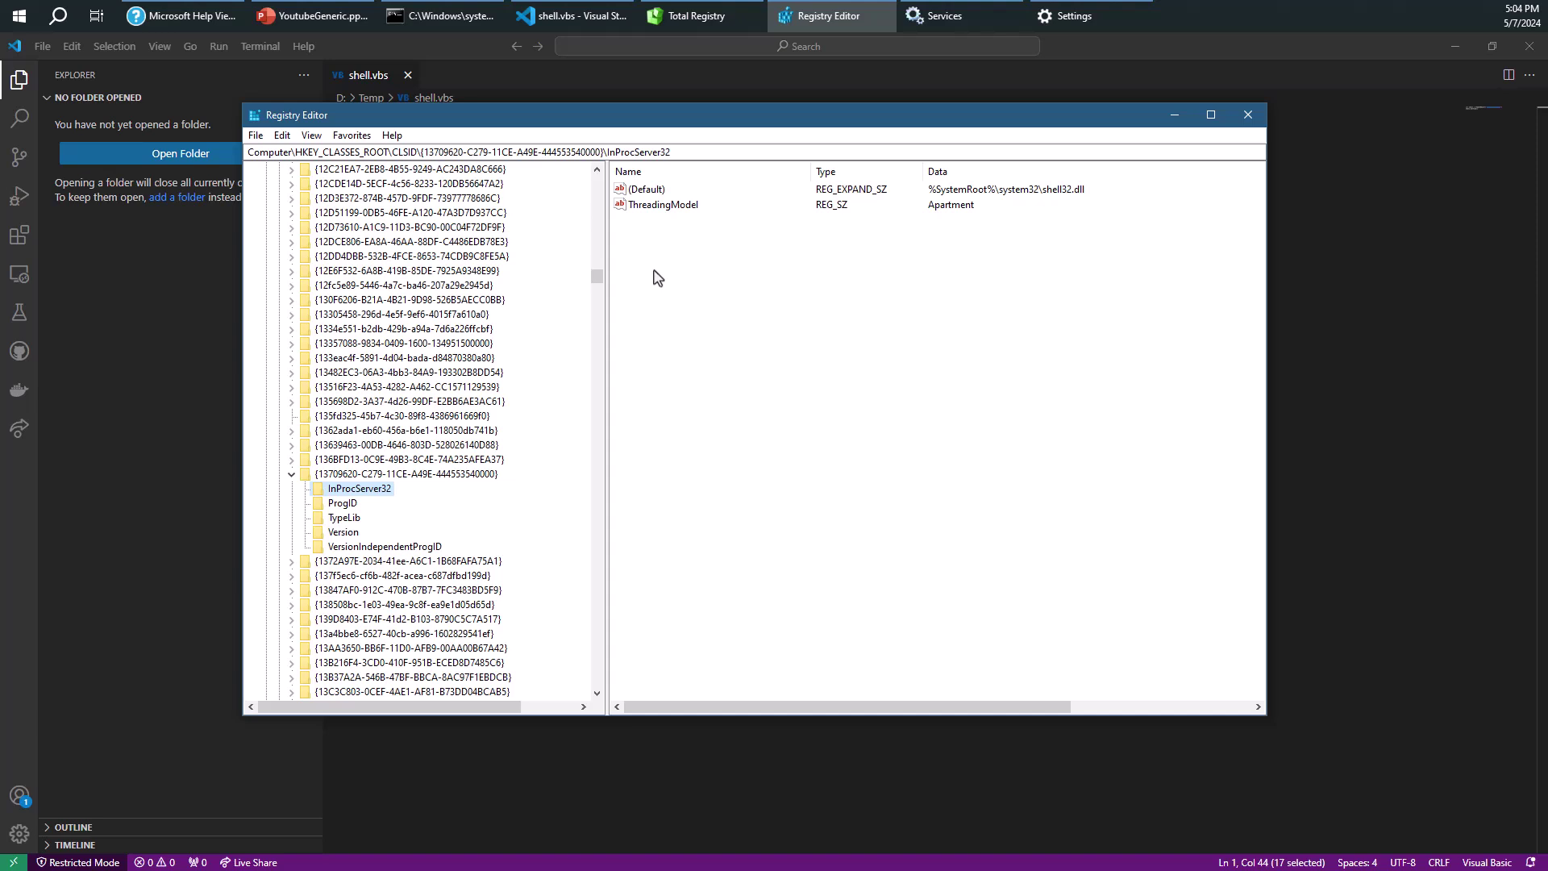
pyautogui.click(654, 192)
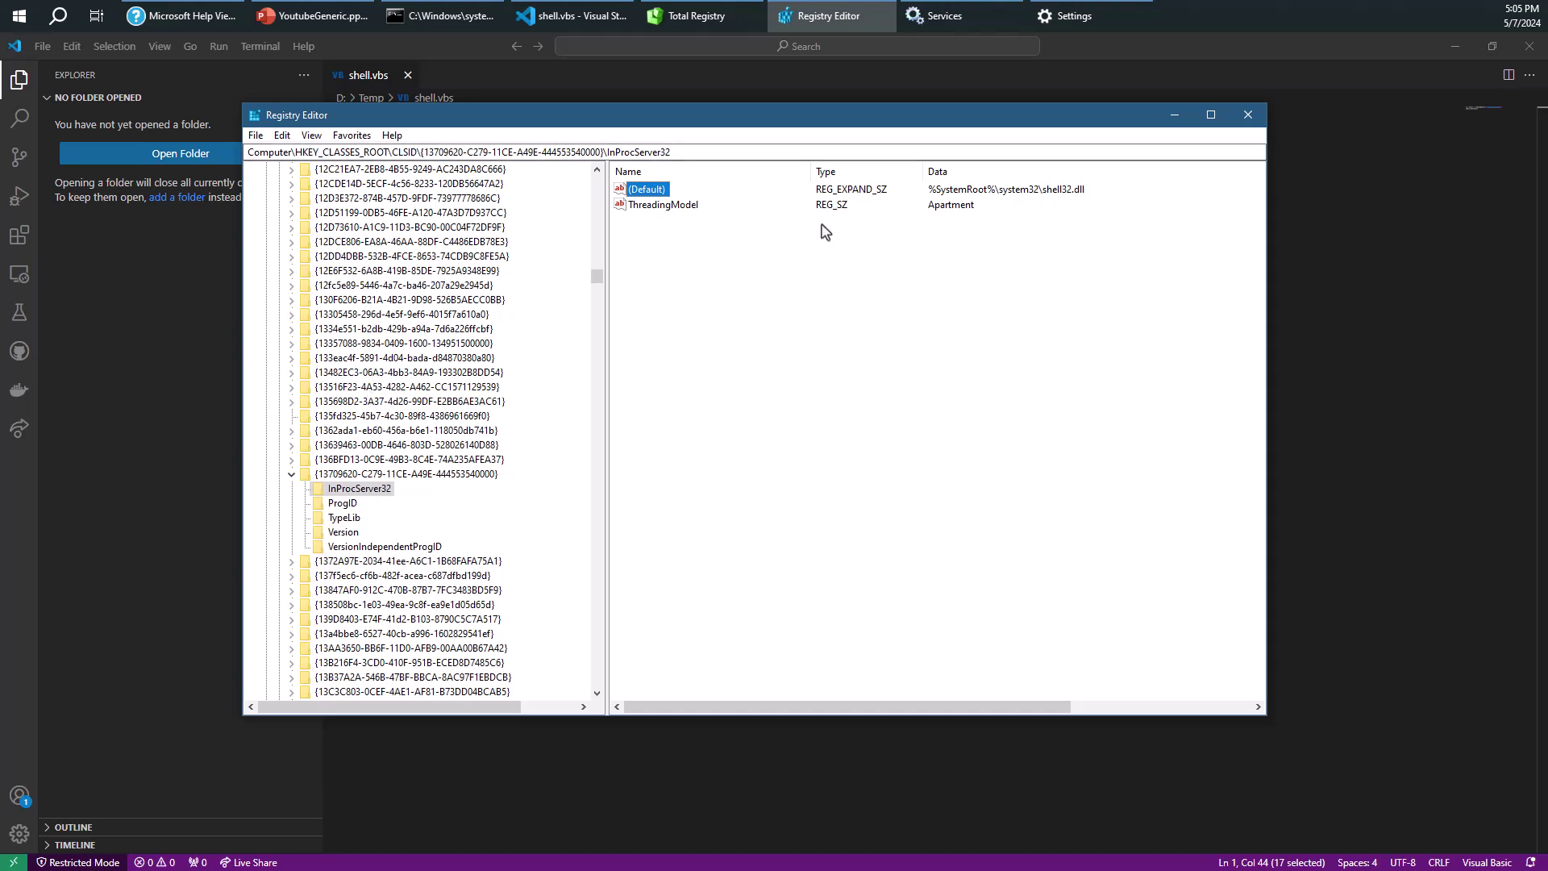
# Expand the {12fc5e89-5446-4a7c-ba46-207a29e2945d} class key and view its description and its InProcServer32 values.
pyautogui.click(367, 287)
pyautogui.click(292, 287)
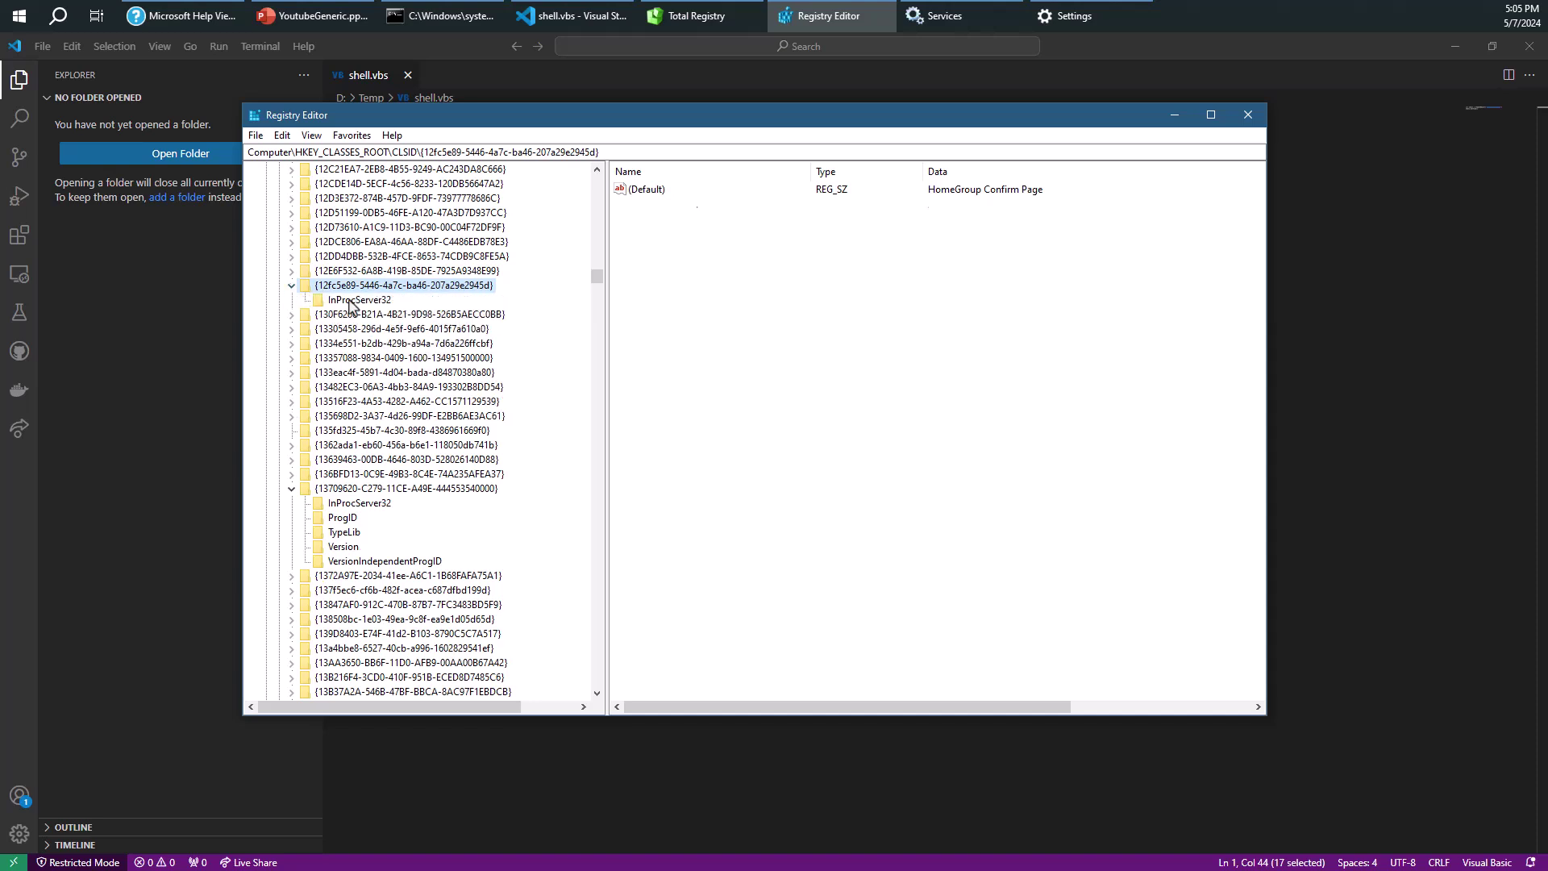
pyautogui.click(353, 301)
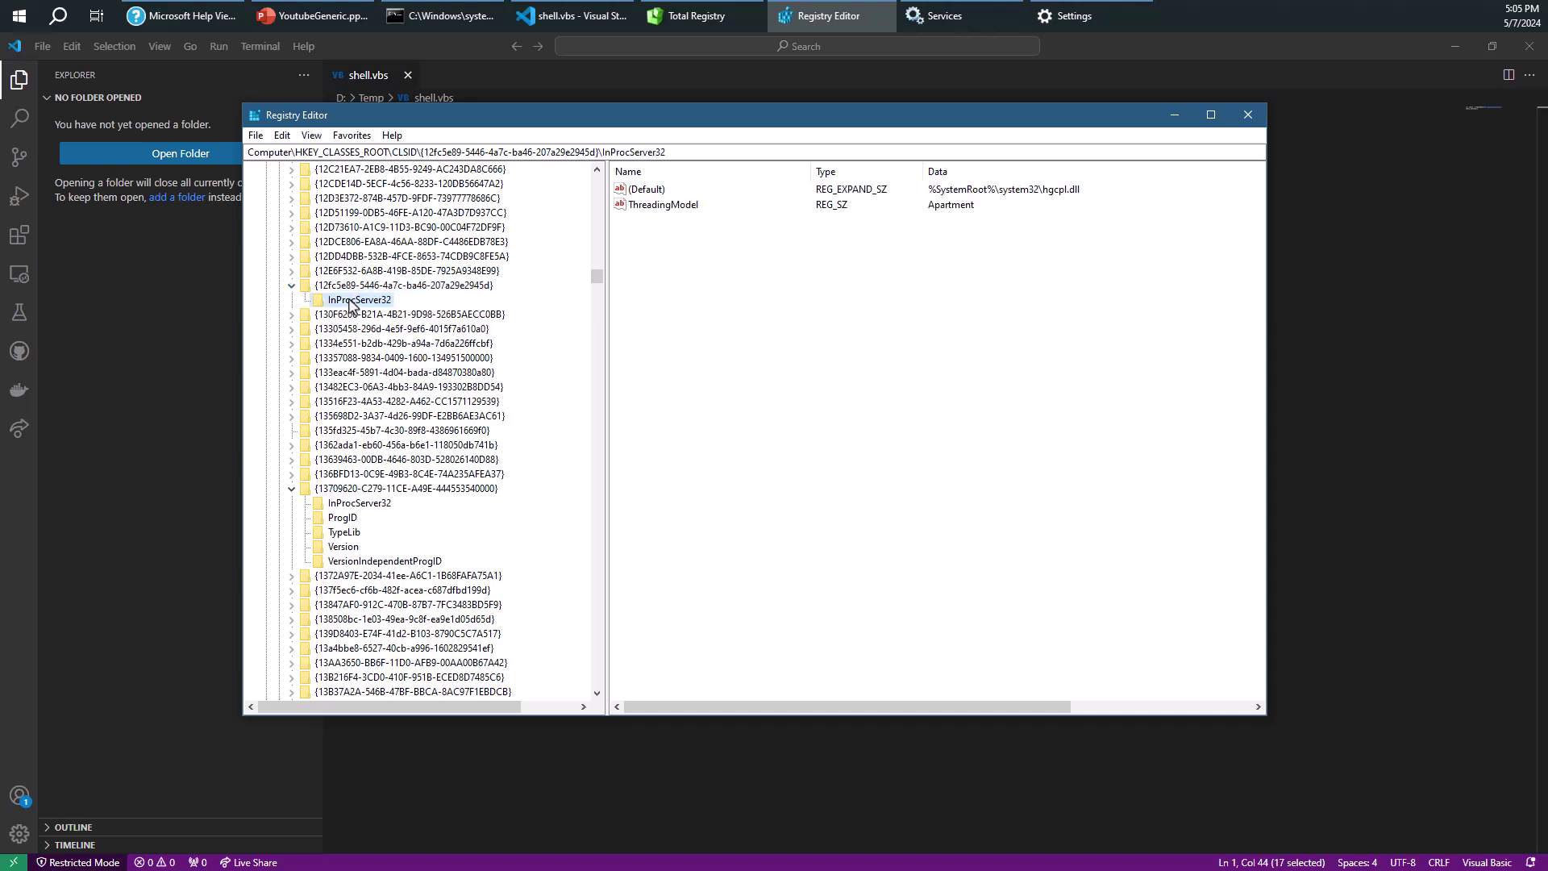
pyautogui.click(417, 292)
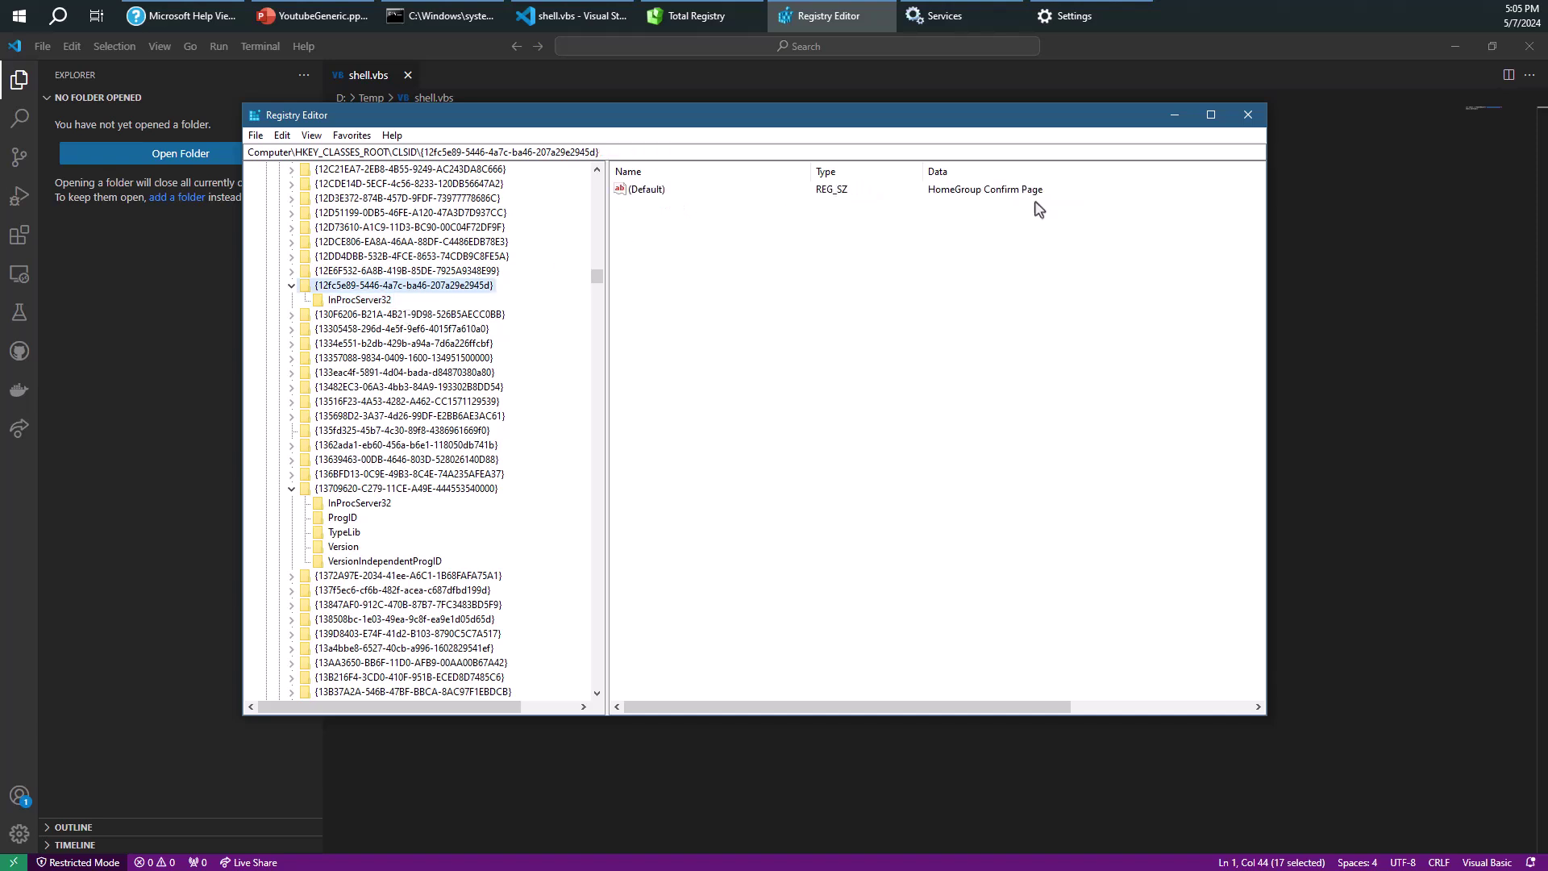
pyautogui.click(379, 300)
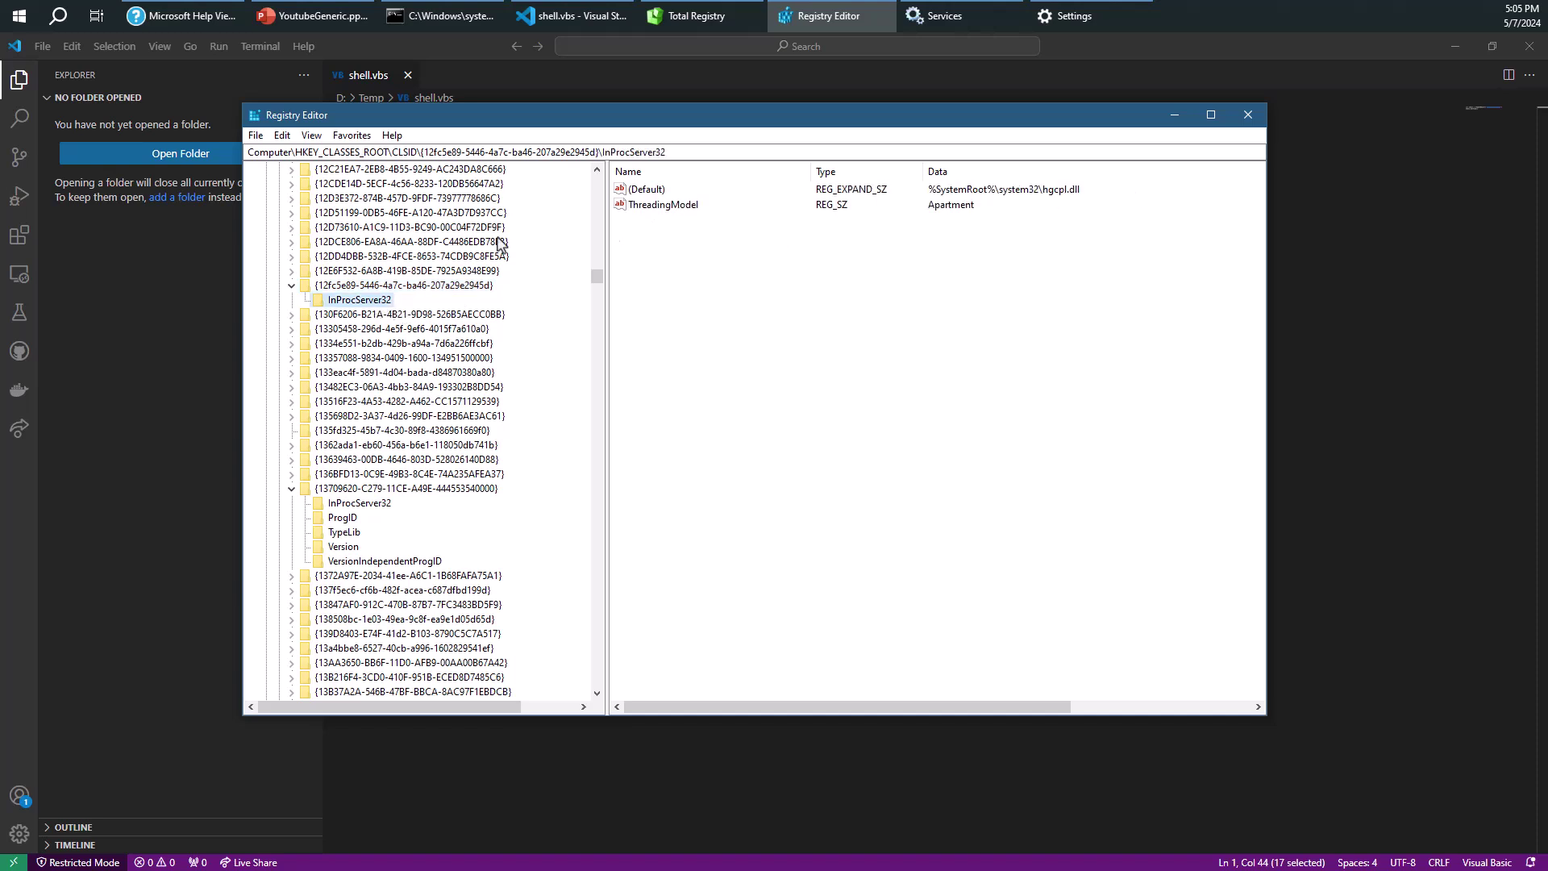
# Browse further class IDs, briefly expanding {13DE4A42-8D21-4C8E-BF9C-8F69CB068FCA} to view its subkeys before collapsing it again.
pyautogui.click(433, 244)
pyautogui.scroll(-1, 452, 442)
pyautogui.scroll(-6, 452, 442)
pyautogui.click(451, 444)
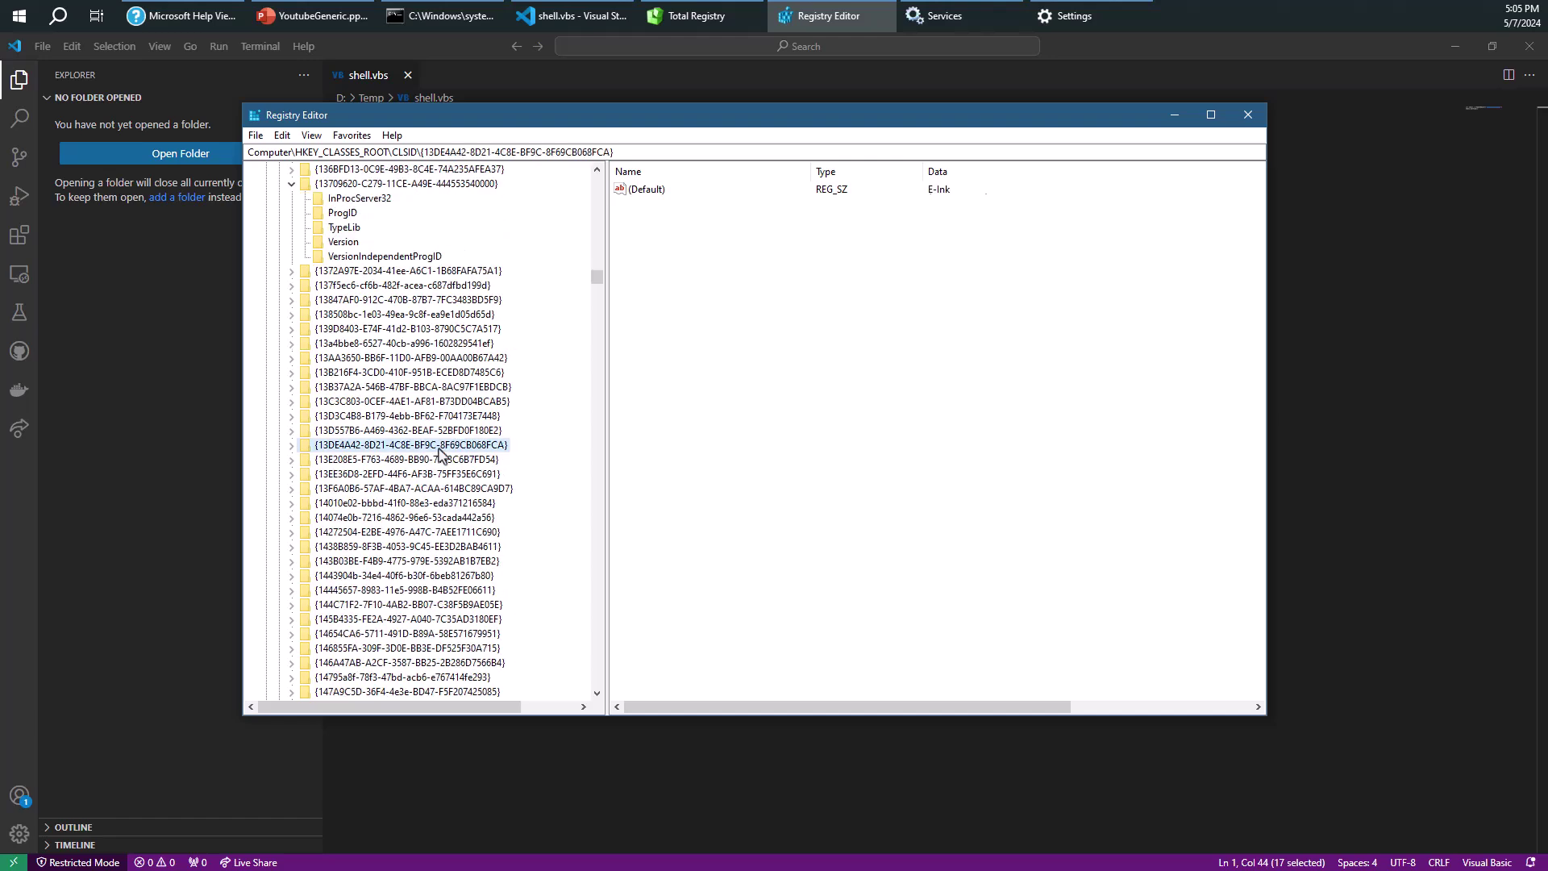
pyautogui.click(291, 445)
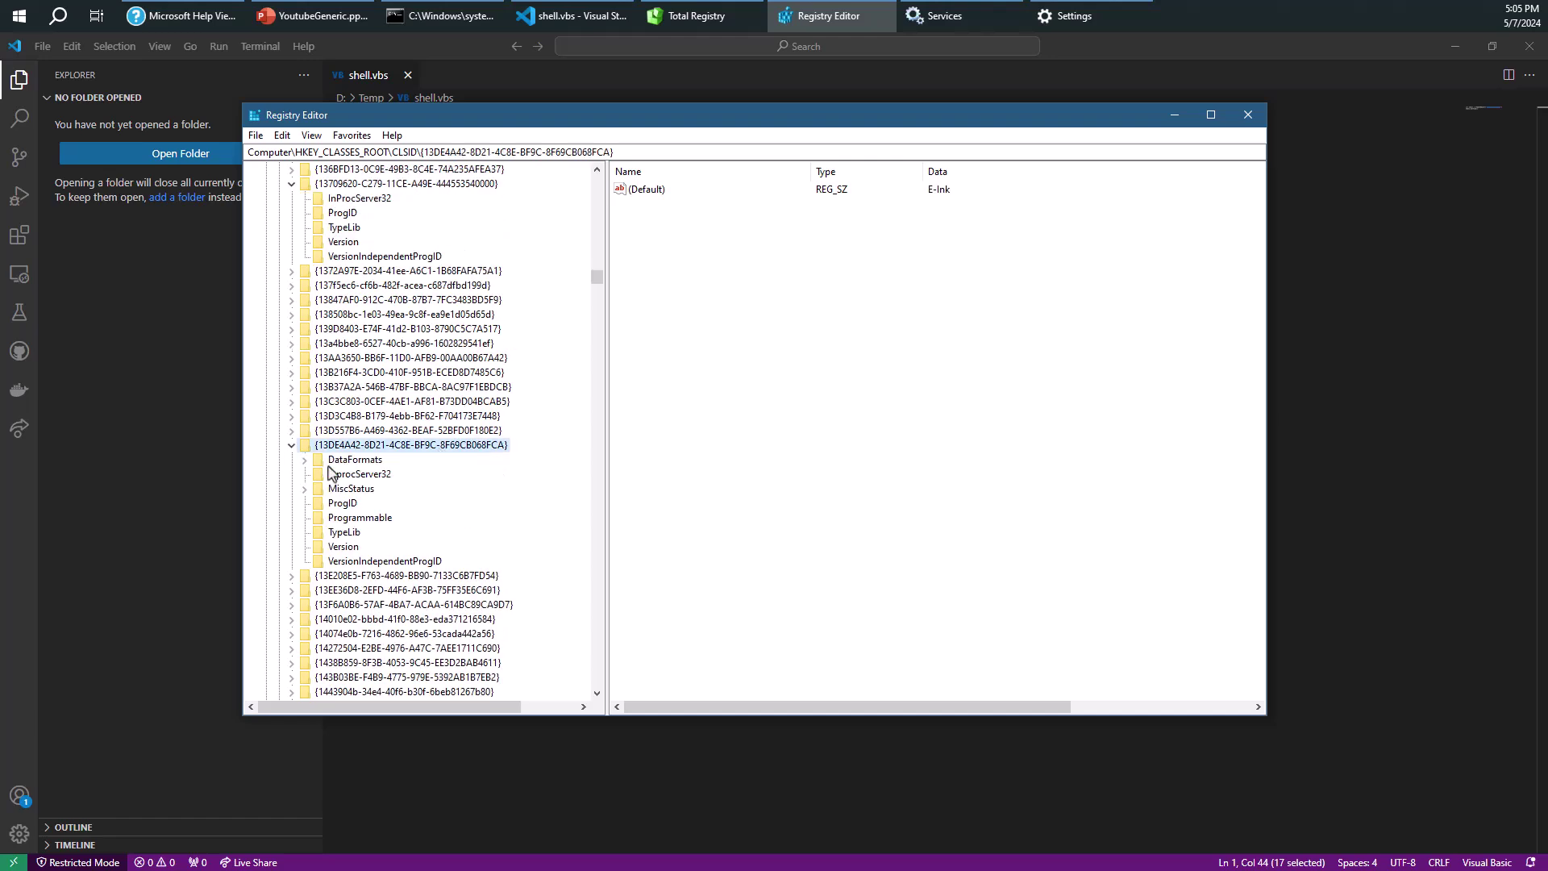
pyautogui.click(292, 449)
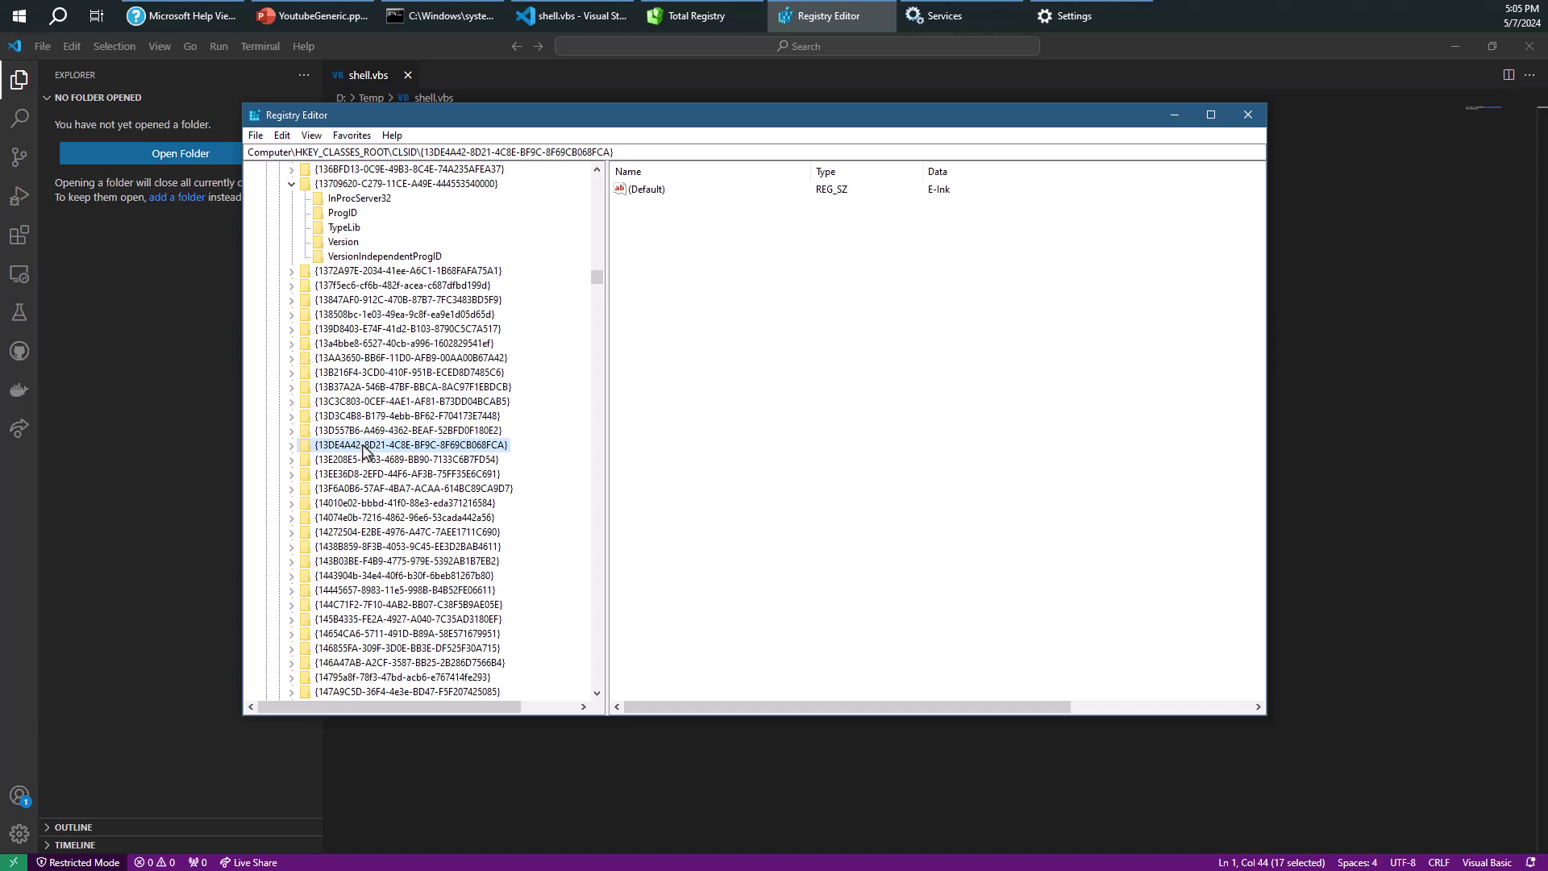
# Search the class IDs for localserver32 and examine the values of the found LocalServer32 subkey and its parent class key.
pyautogui.click(371, 473)
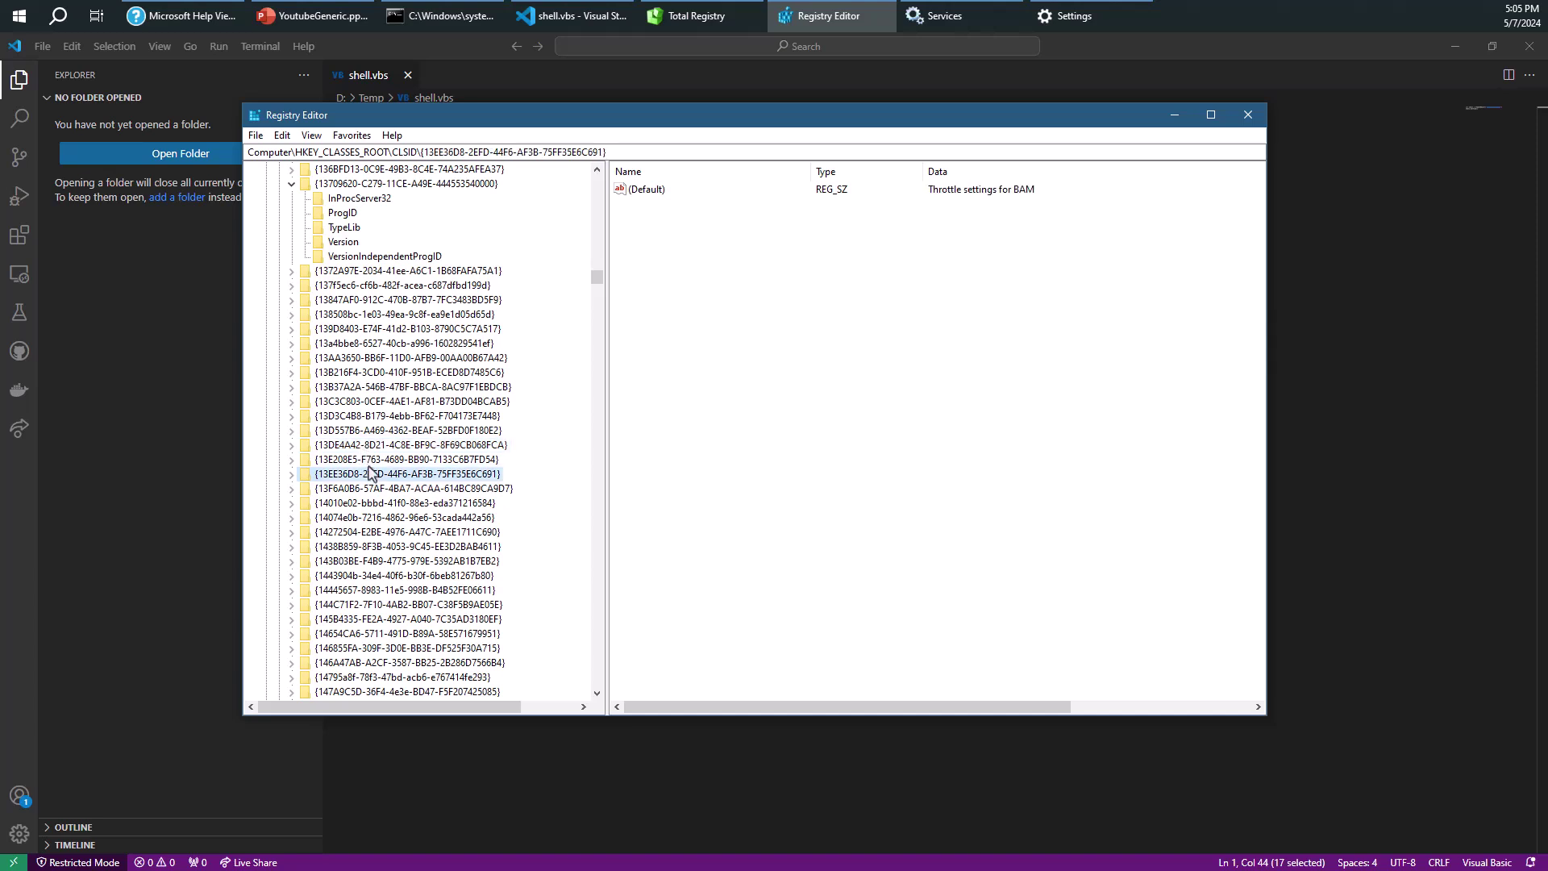
pyautogui.hotkey('ctrl', 'f')
pyautogui.write('locals')
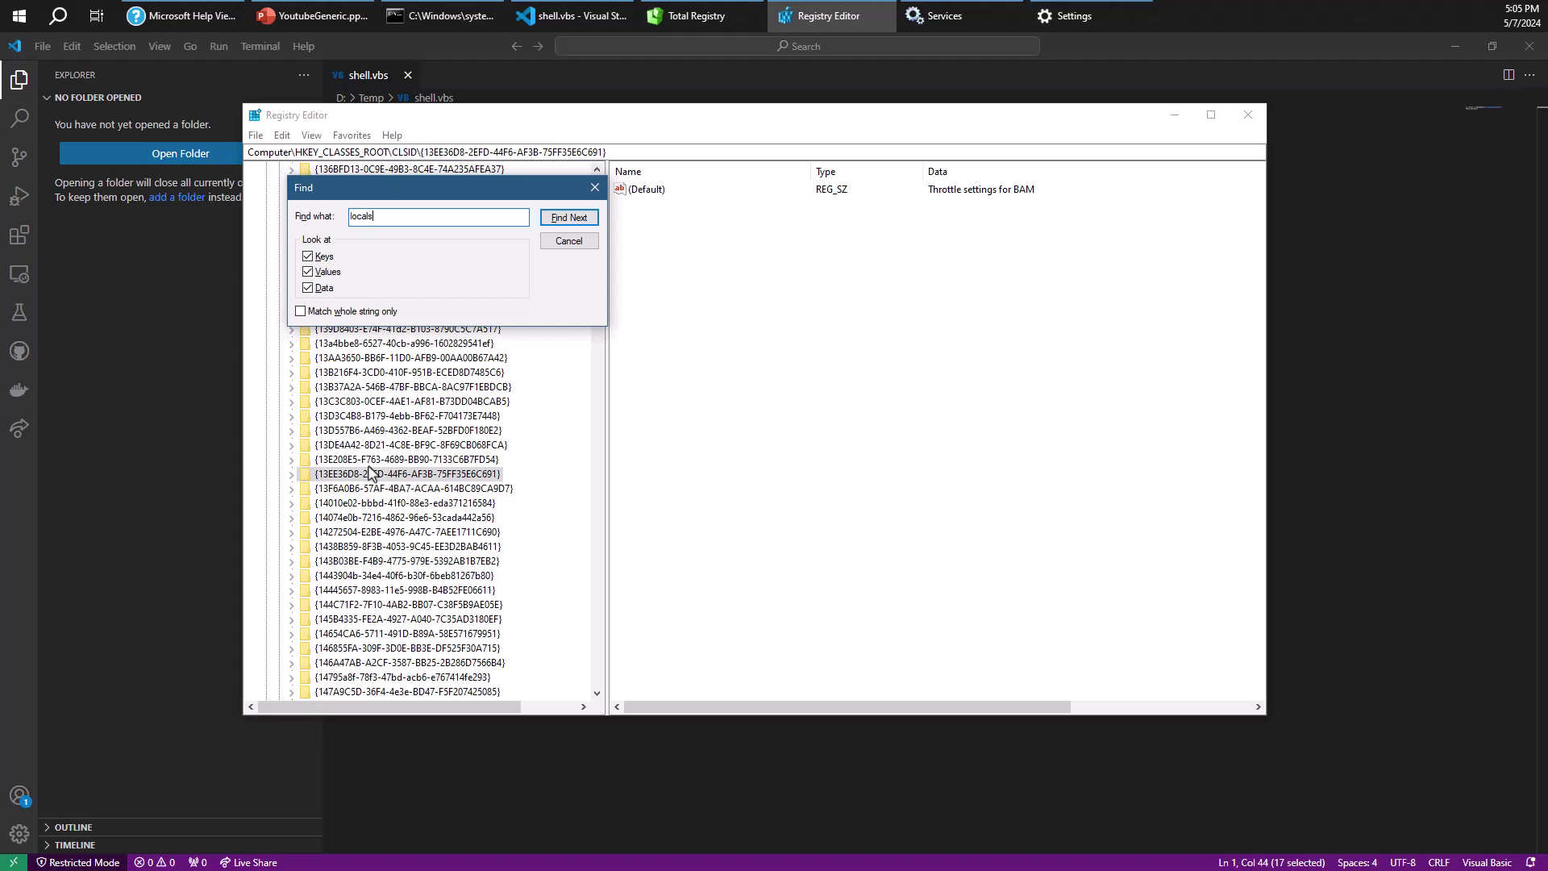
pyautogui.write('erver32')
pyautogui.press('Return')
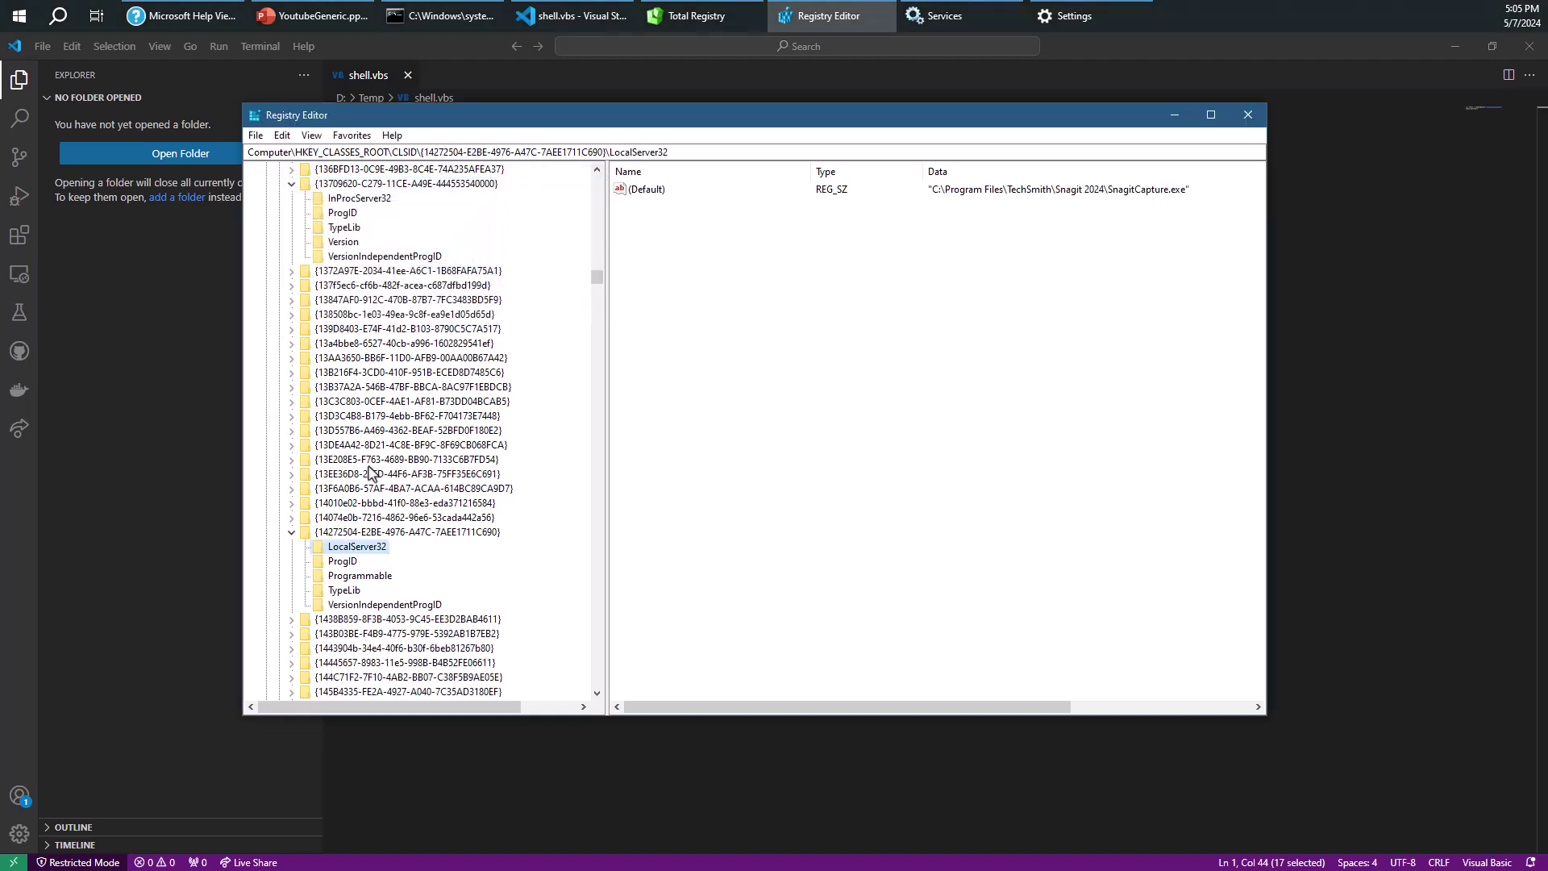
pyautogui.click(386, 534)
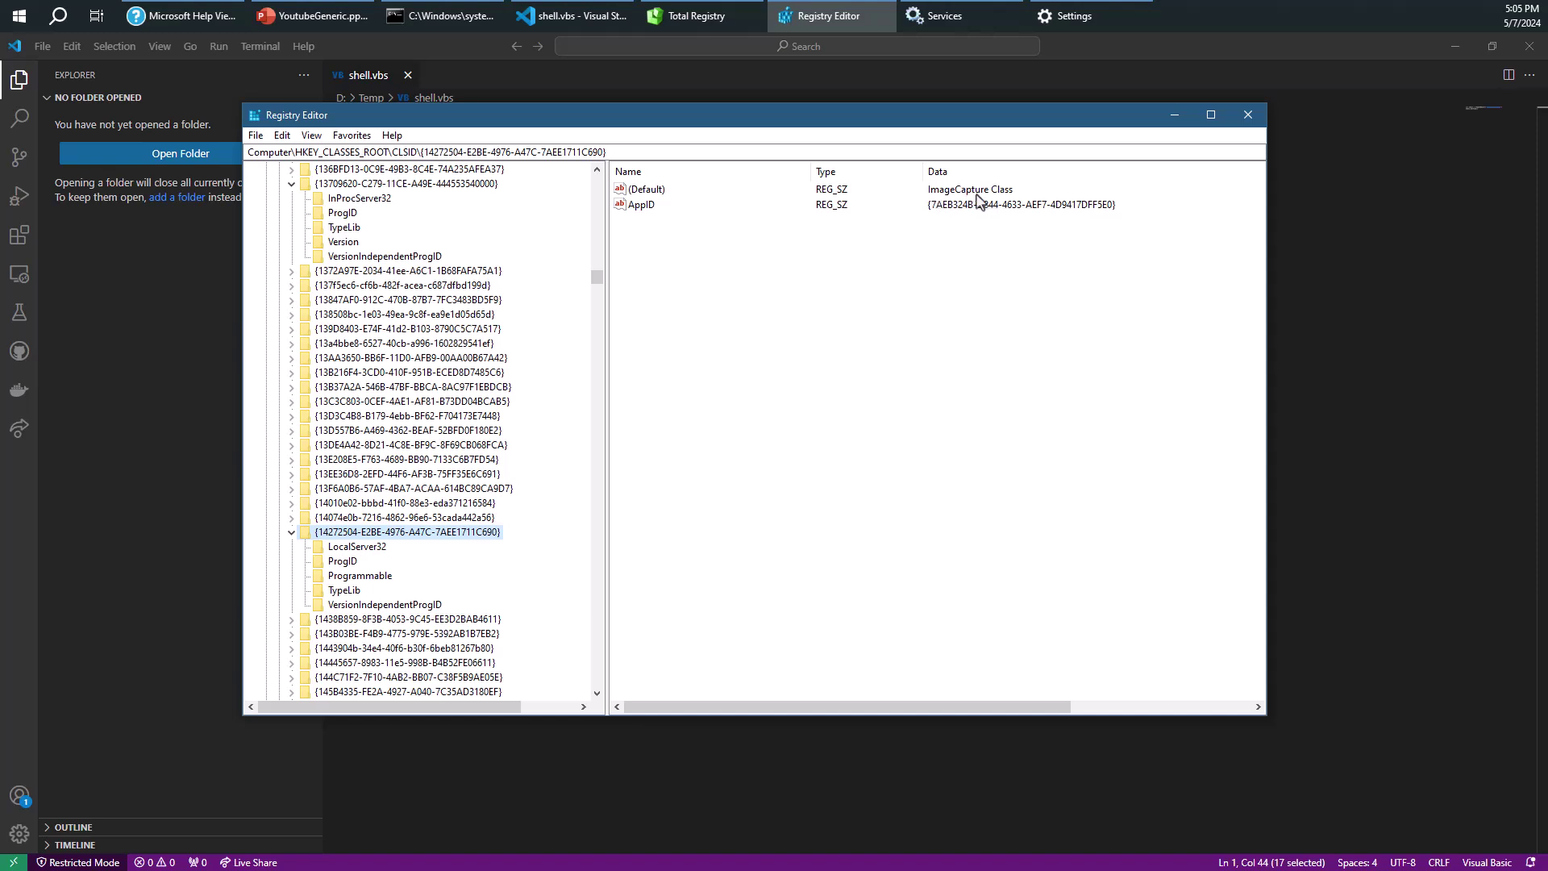
pyautogui.click(358, 548)
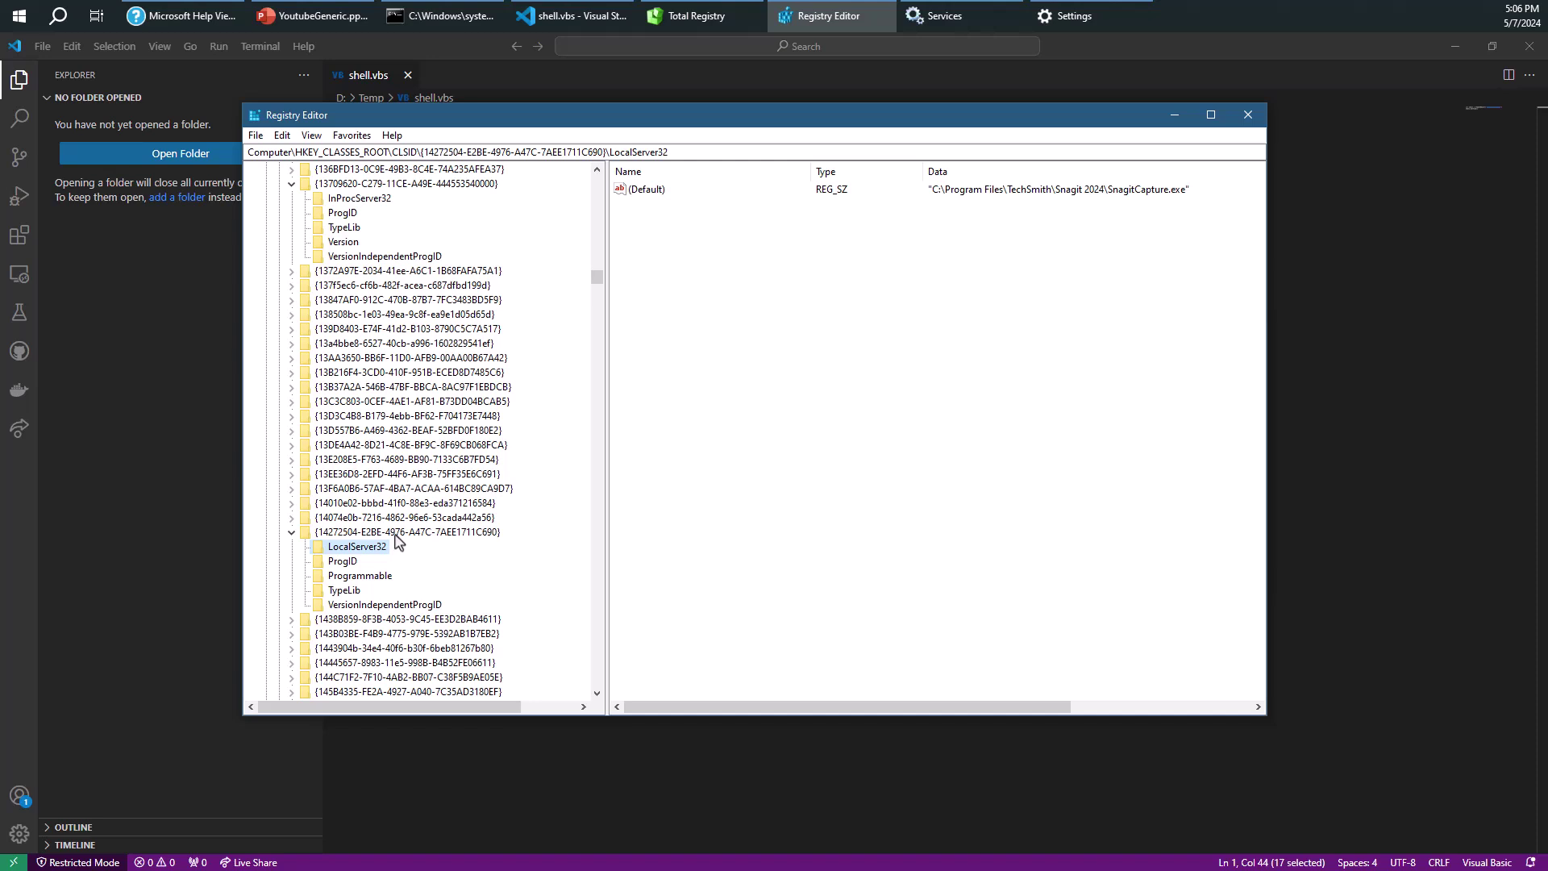
# Collapse HKEY_CLASSES_ROOT, move past HKEY_CURRENT_USER, and select the HKEY_LOCAL_MACHINE hive.
pyautogui.moveTo(596, 280); pyautogui.dragTo(598, 171)
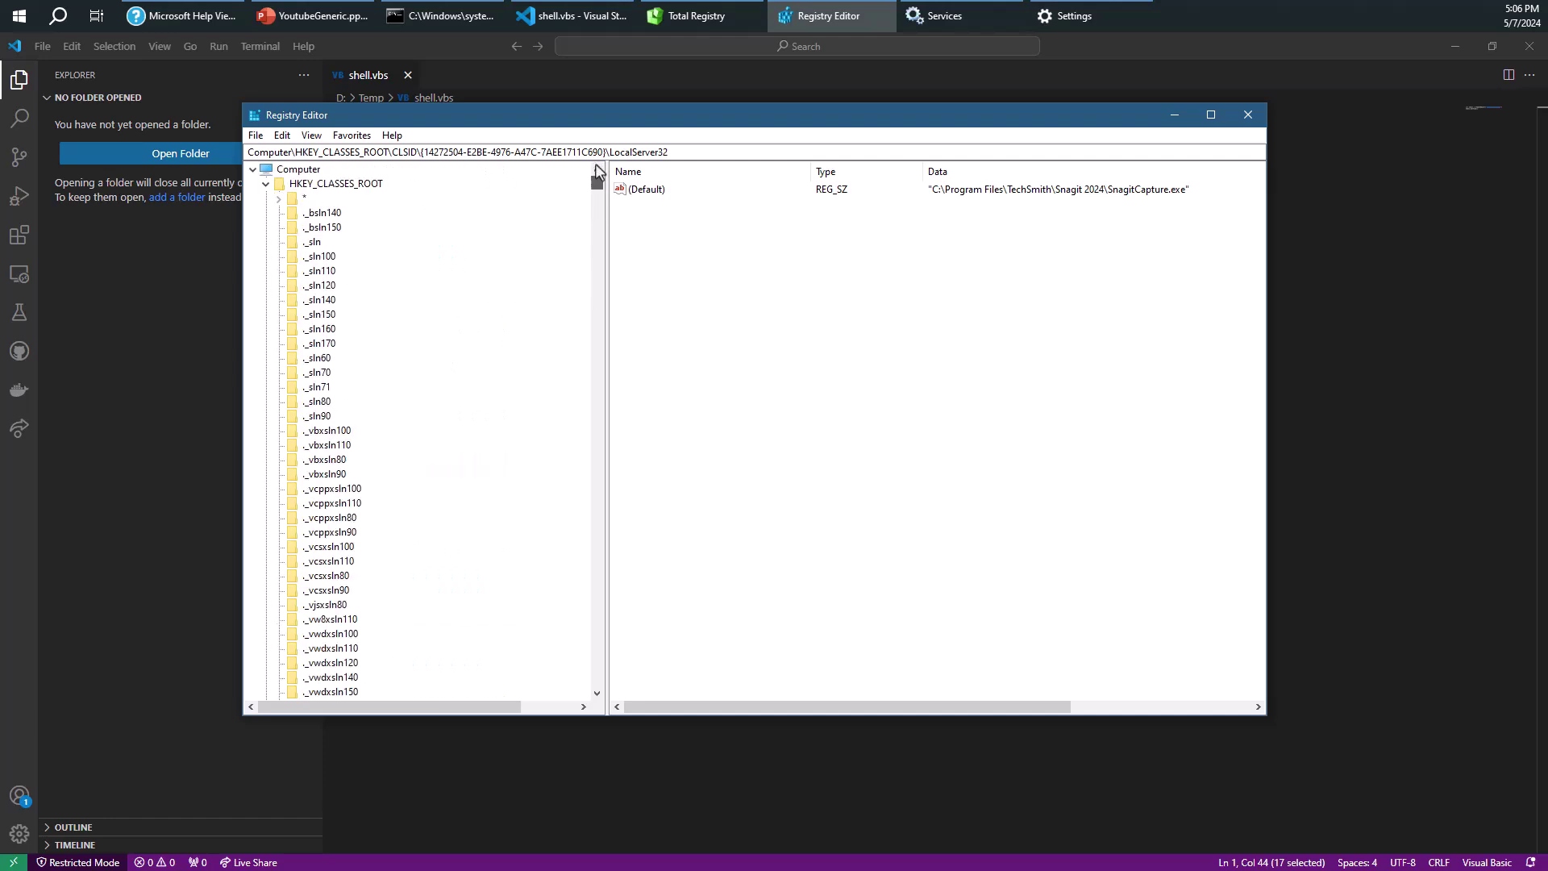
pyautogui.doubleClick(283, 185)
pyautogui.click(346, 202)
pyautogui.click(344, 214)
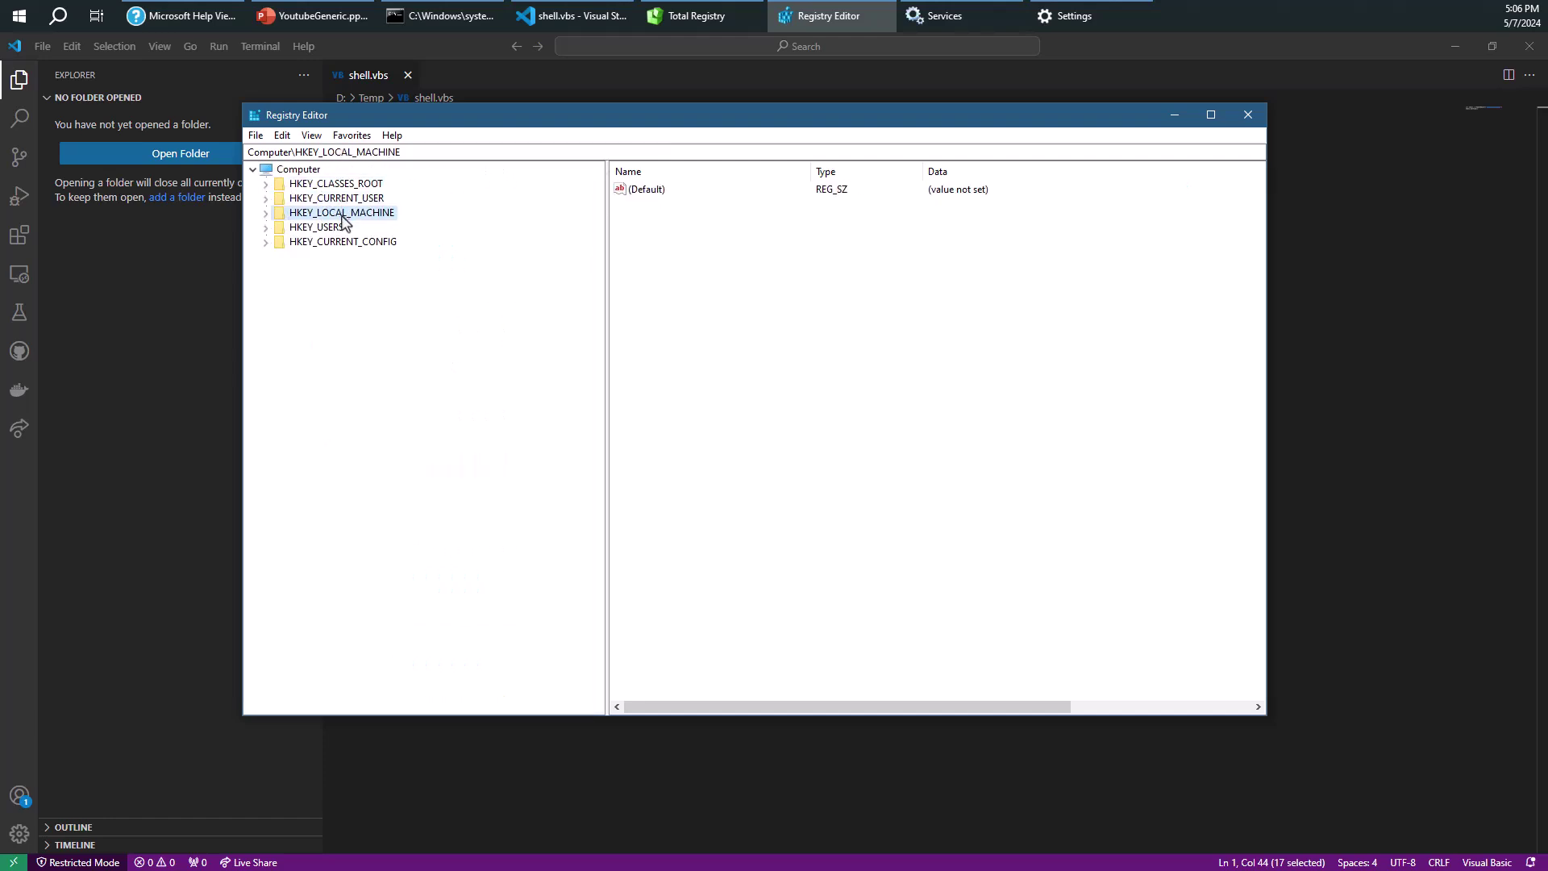